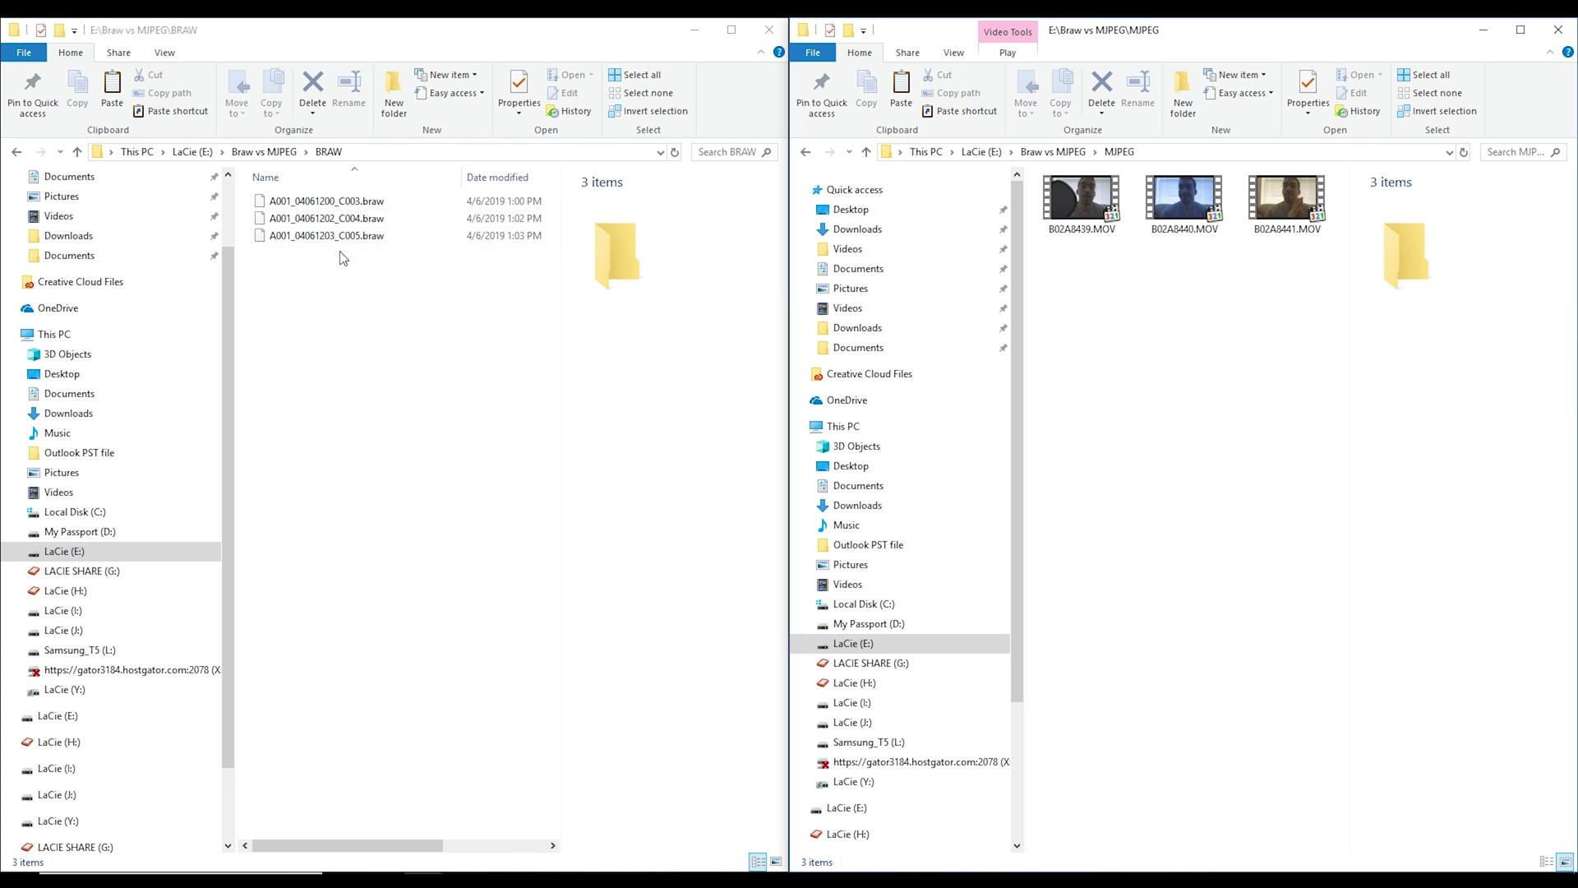
- Check the file sizes of the three clips in the BRAW folder
click(350, 205)
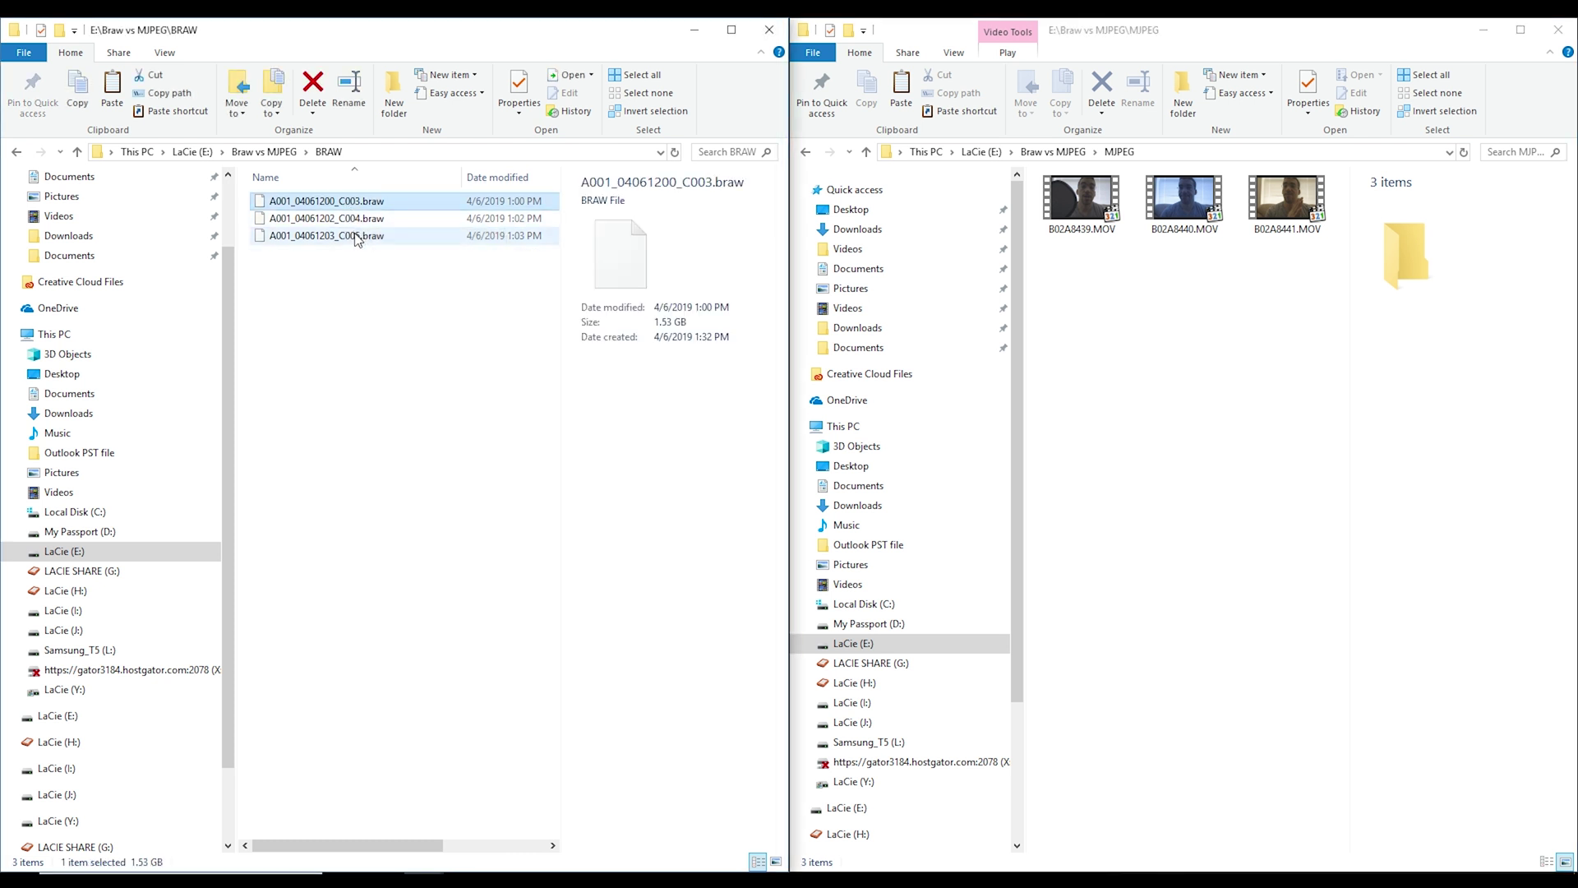
click(354, 235)
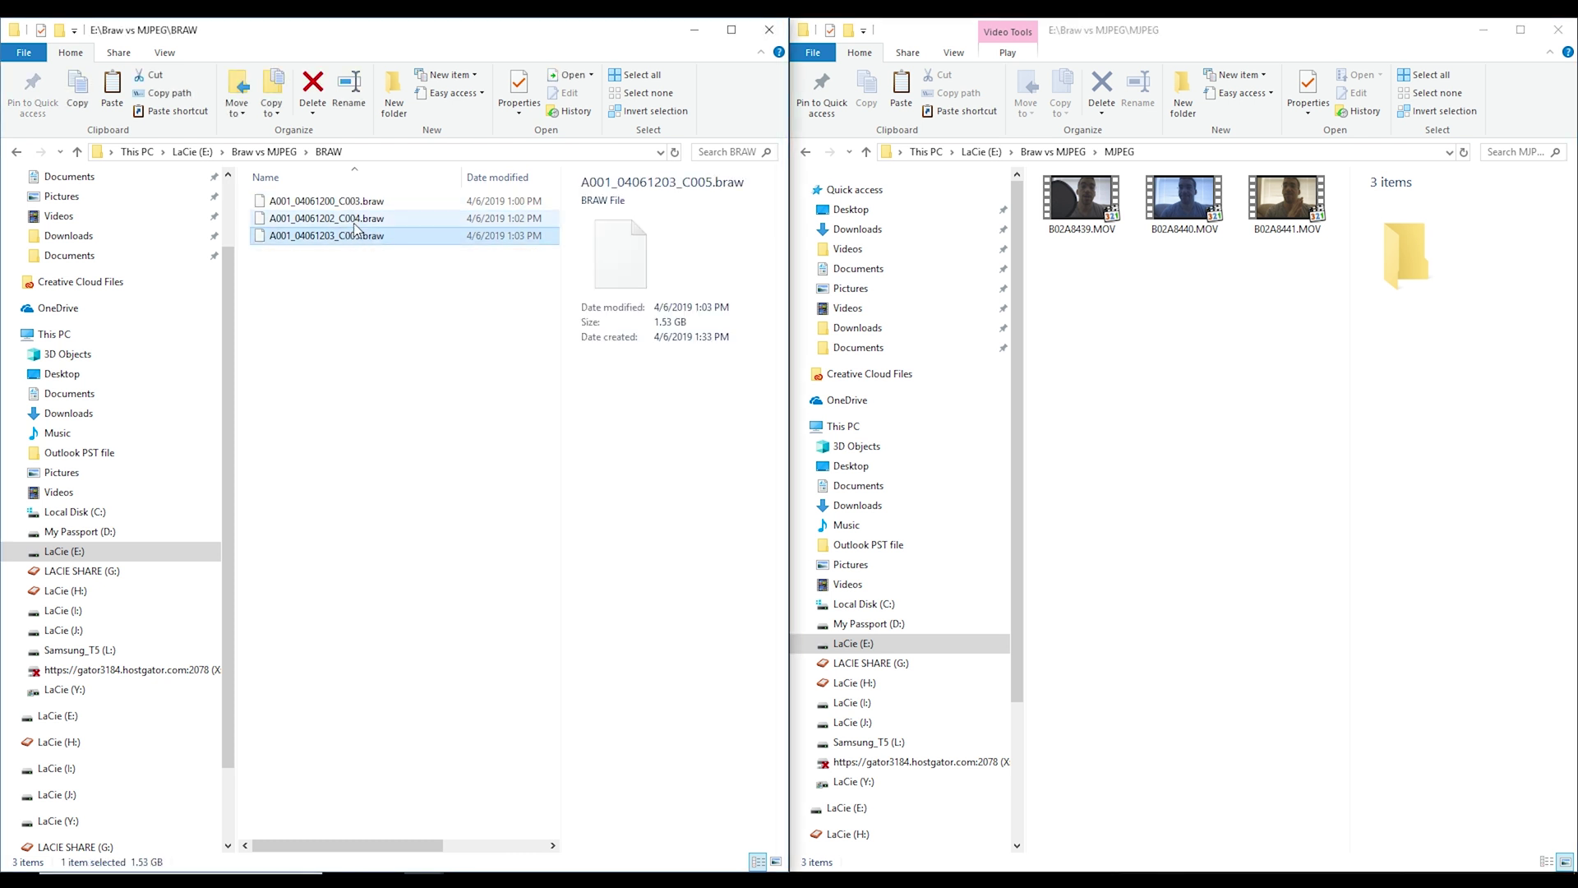
click(355, 223)
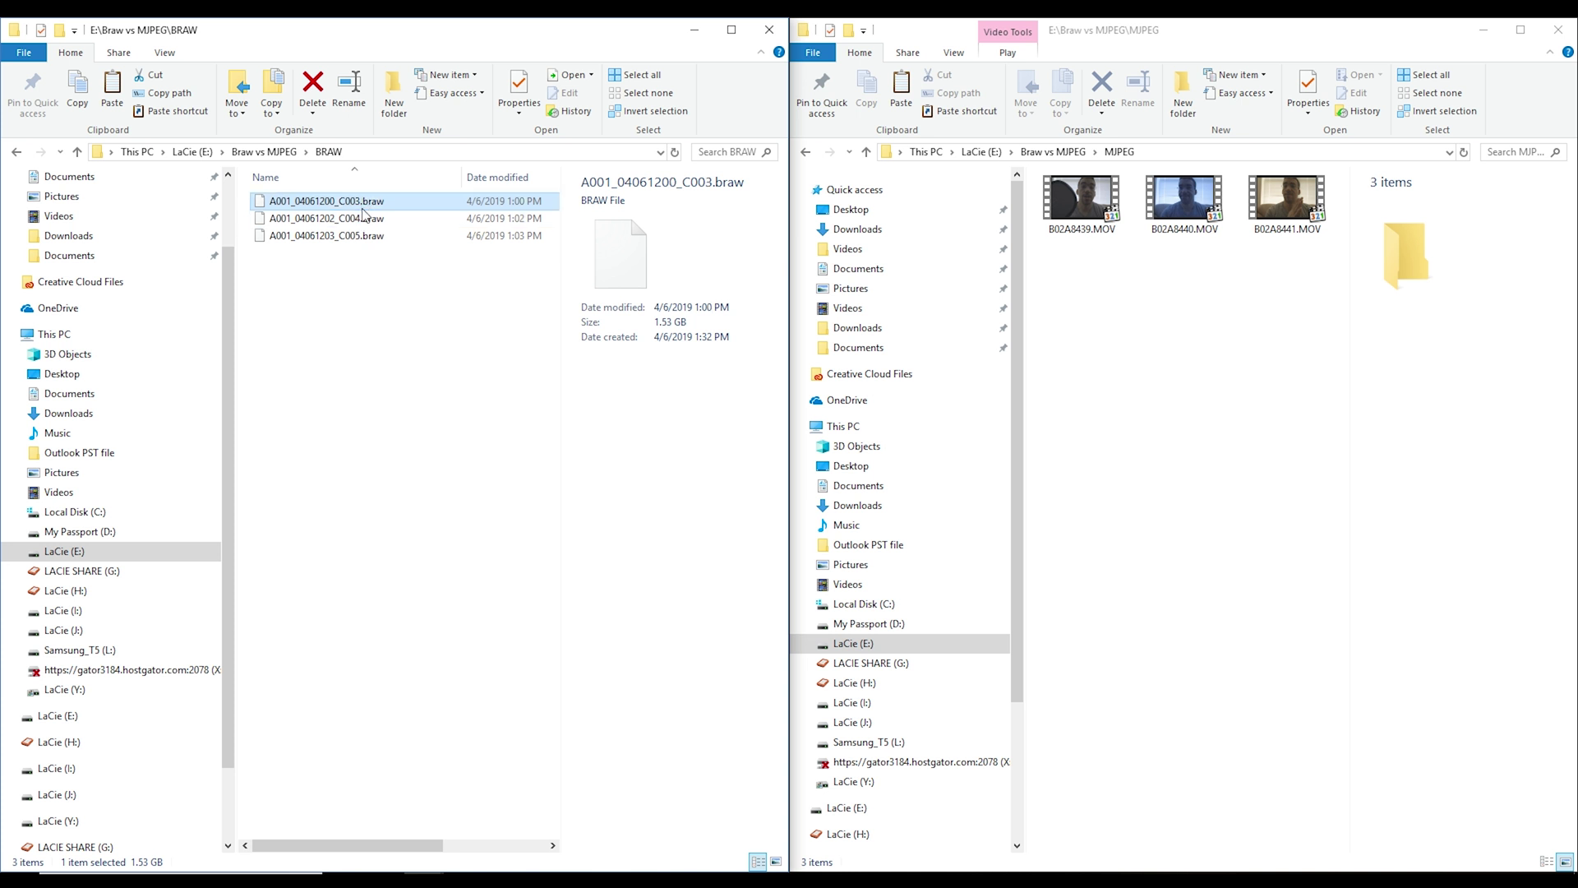
click(359, 235)
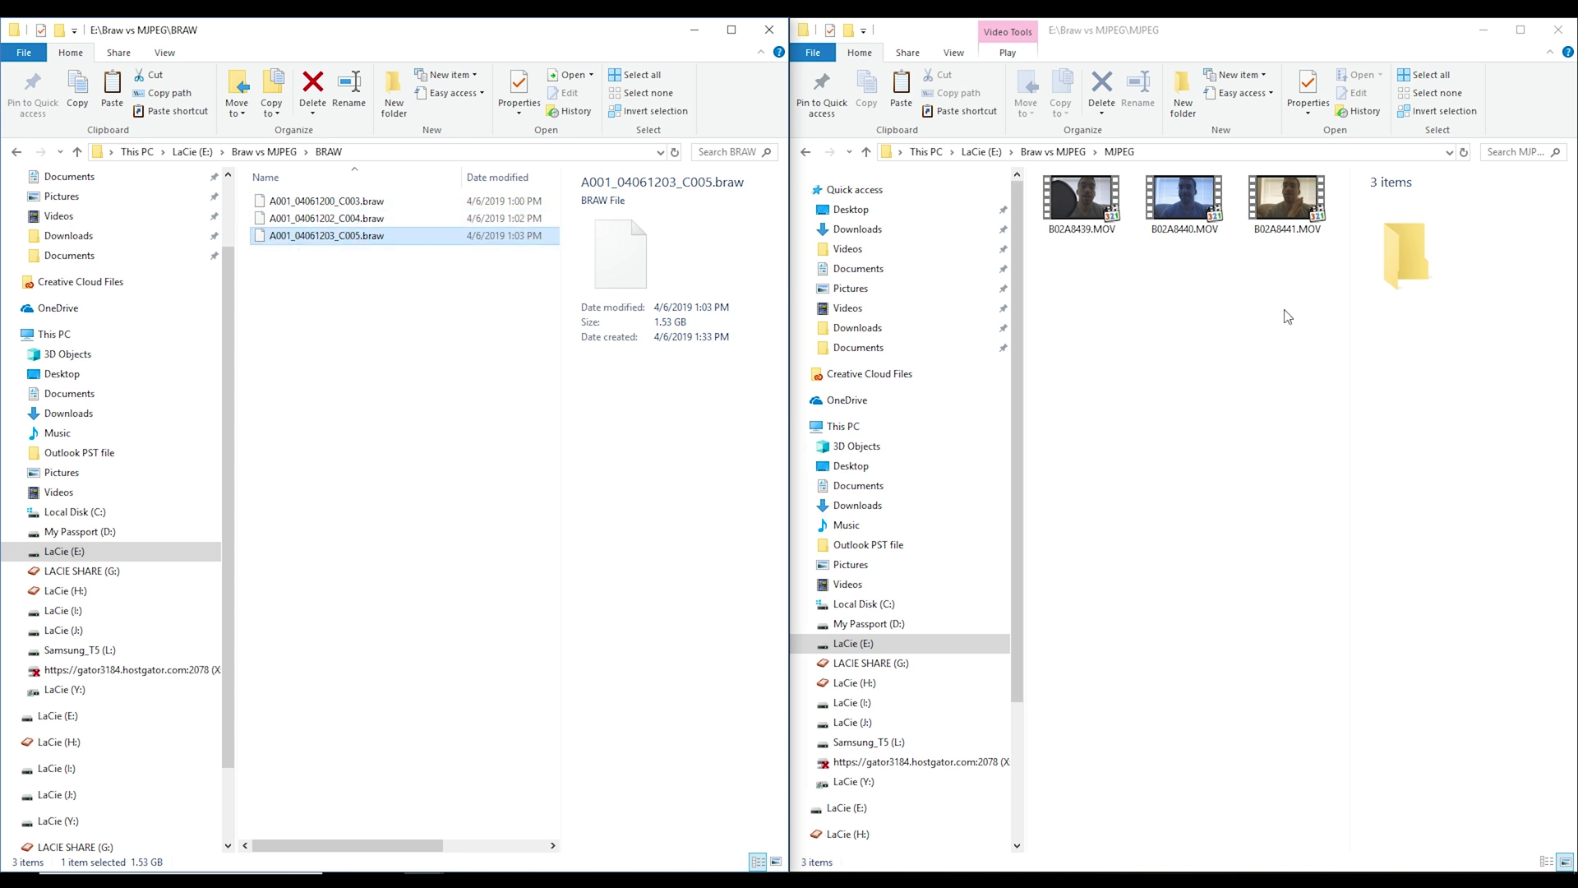
- Check the file details of B02A8441.MOV, B02A8440.MOV and B02A8439.MOV in the MJPEG folder
click(1276, 224)
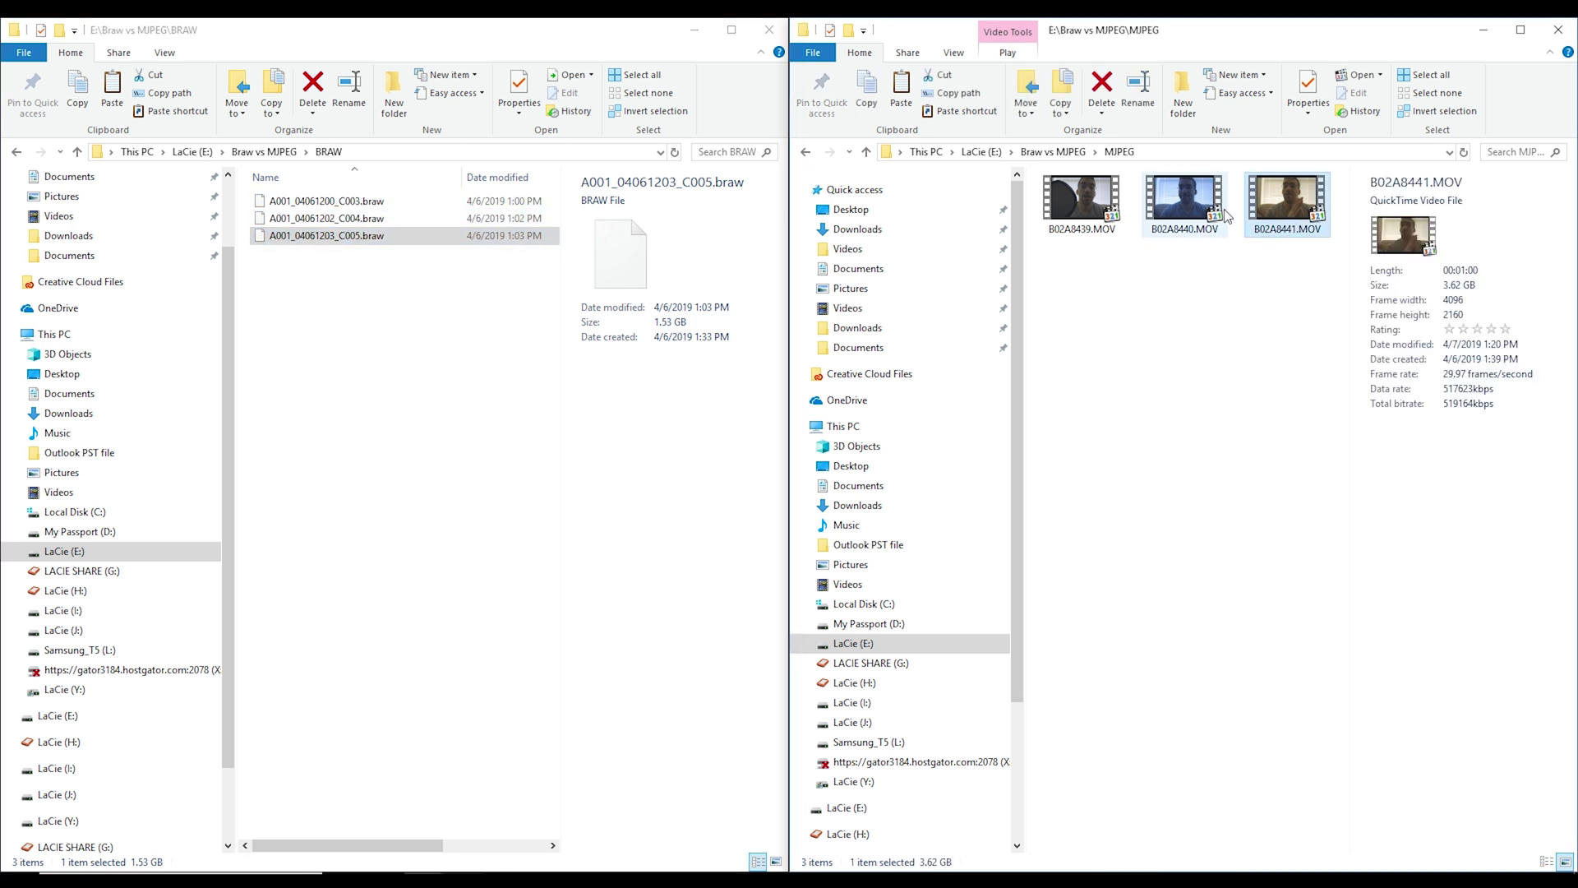
click(1185, 207)
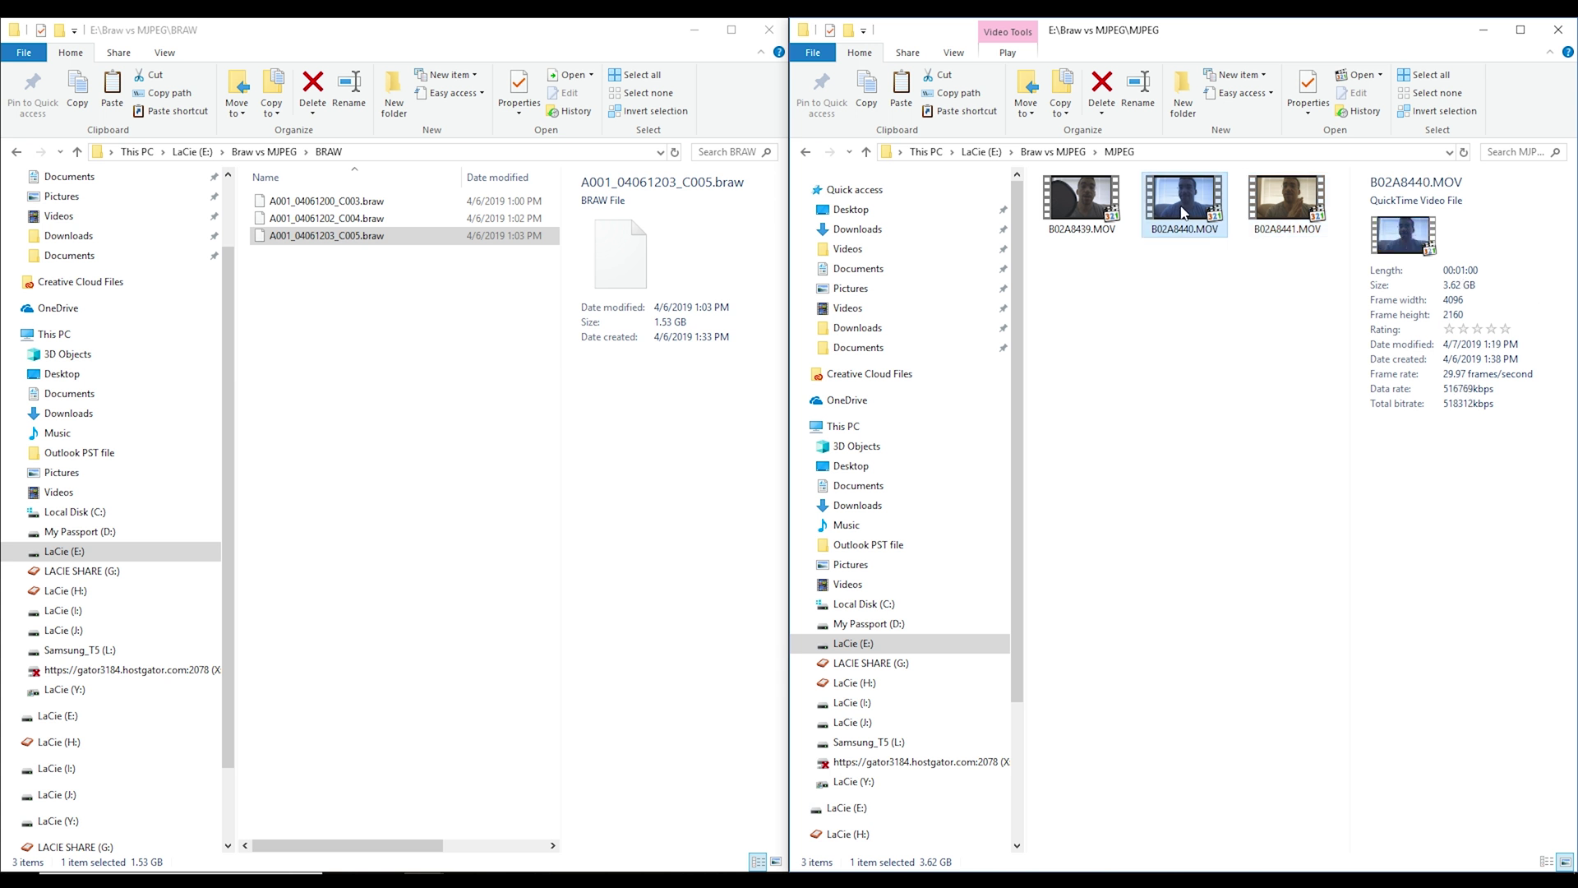
click(1076, 204)
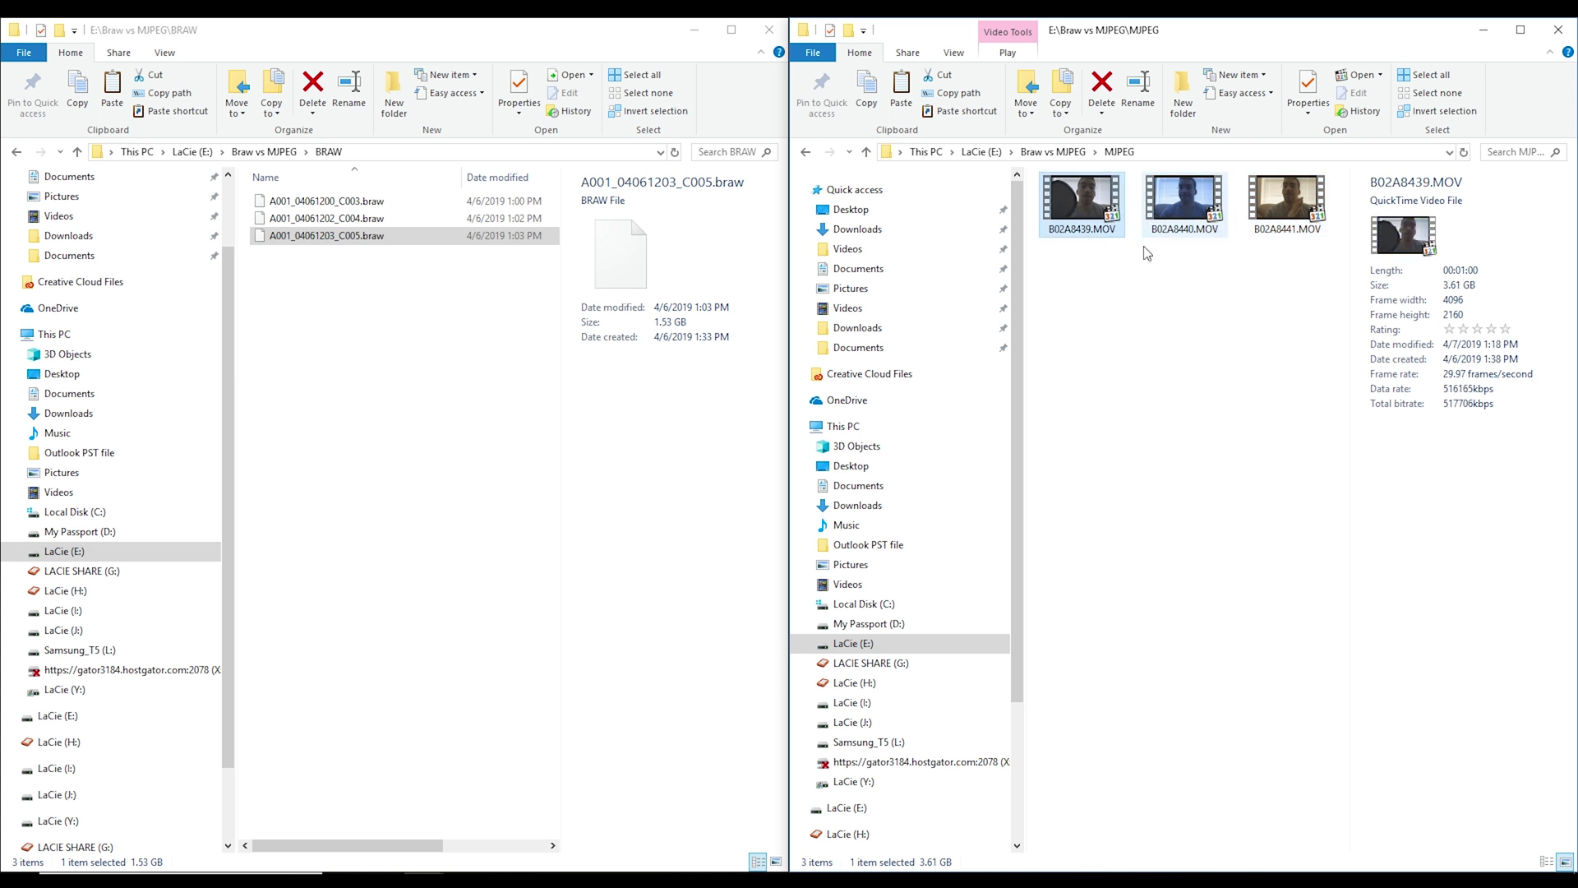
- Compare the file size of A001_04061200_C003.braw with that of B02A8439.MOV
click(354, 204)
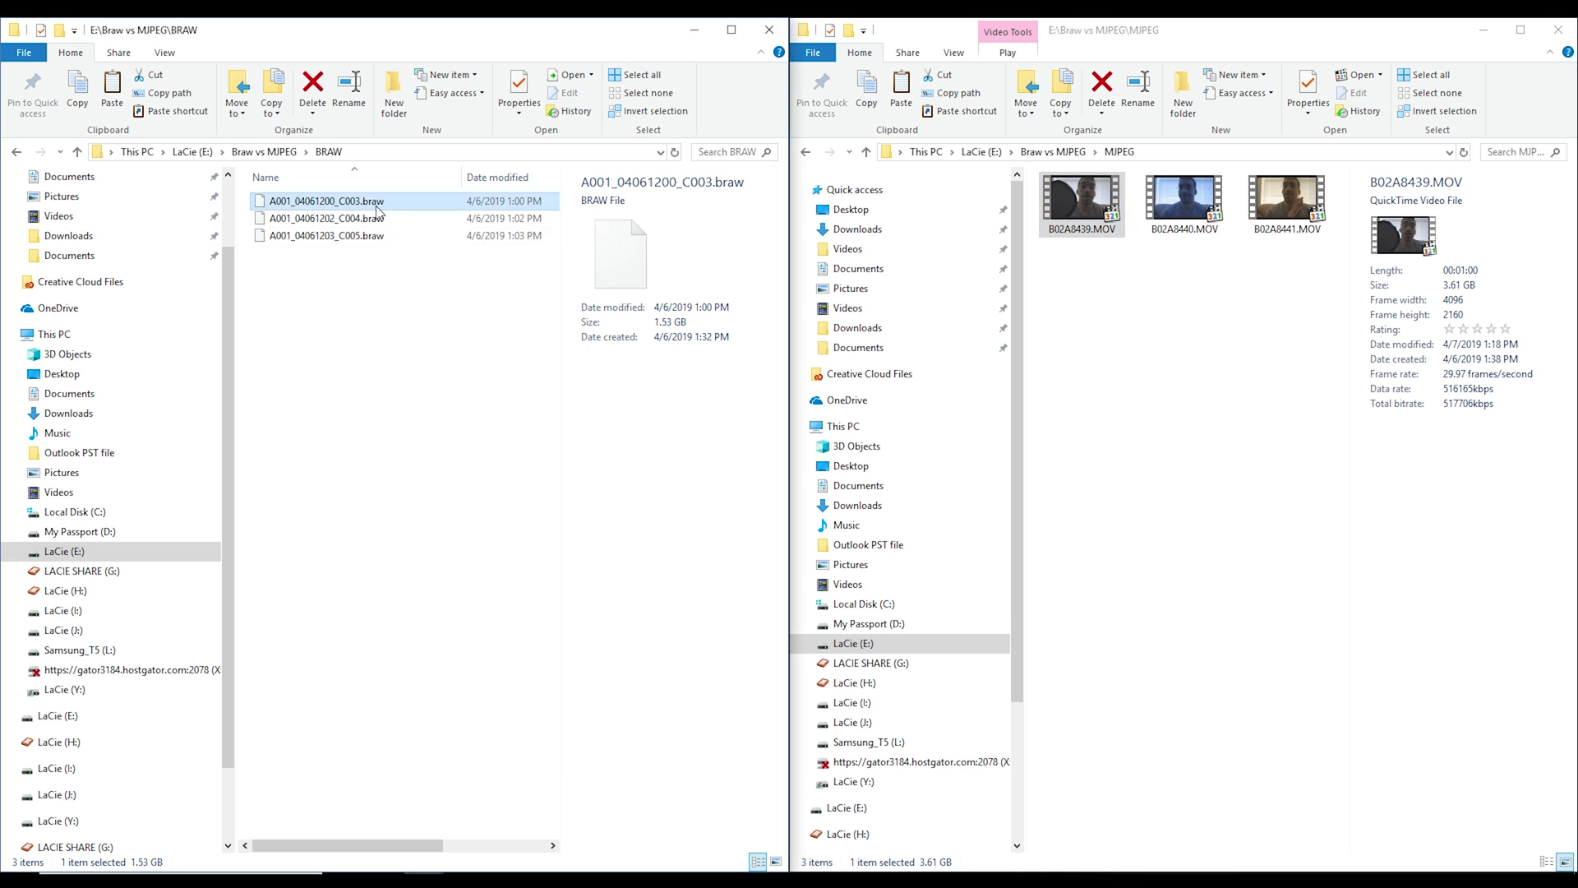
click(1066, 212)
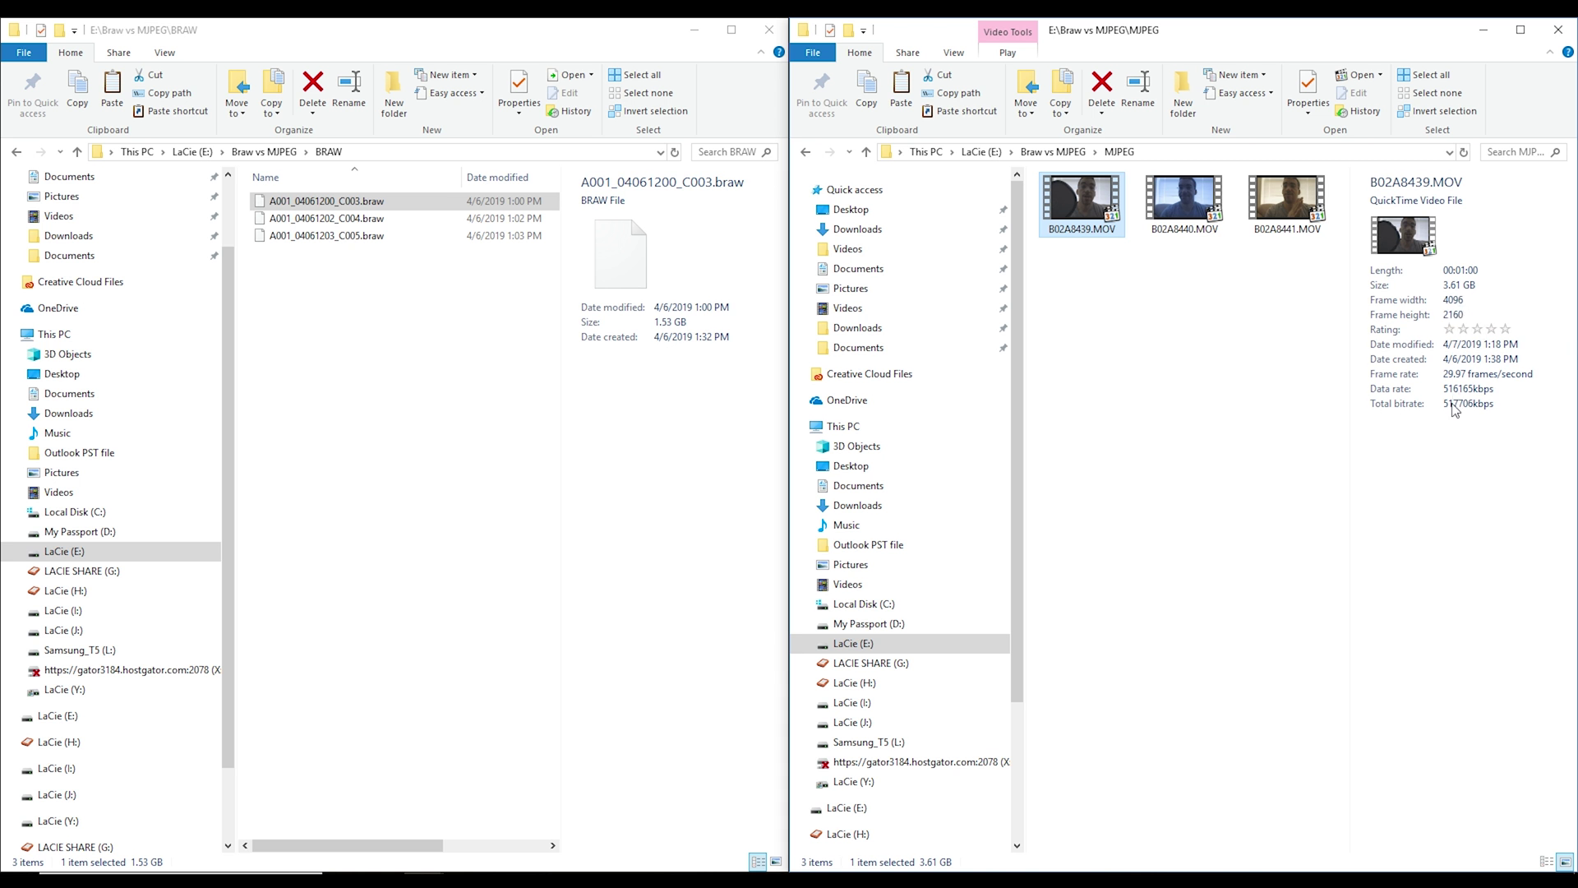
click(357, 205)
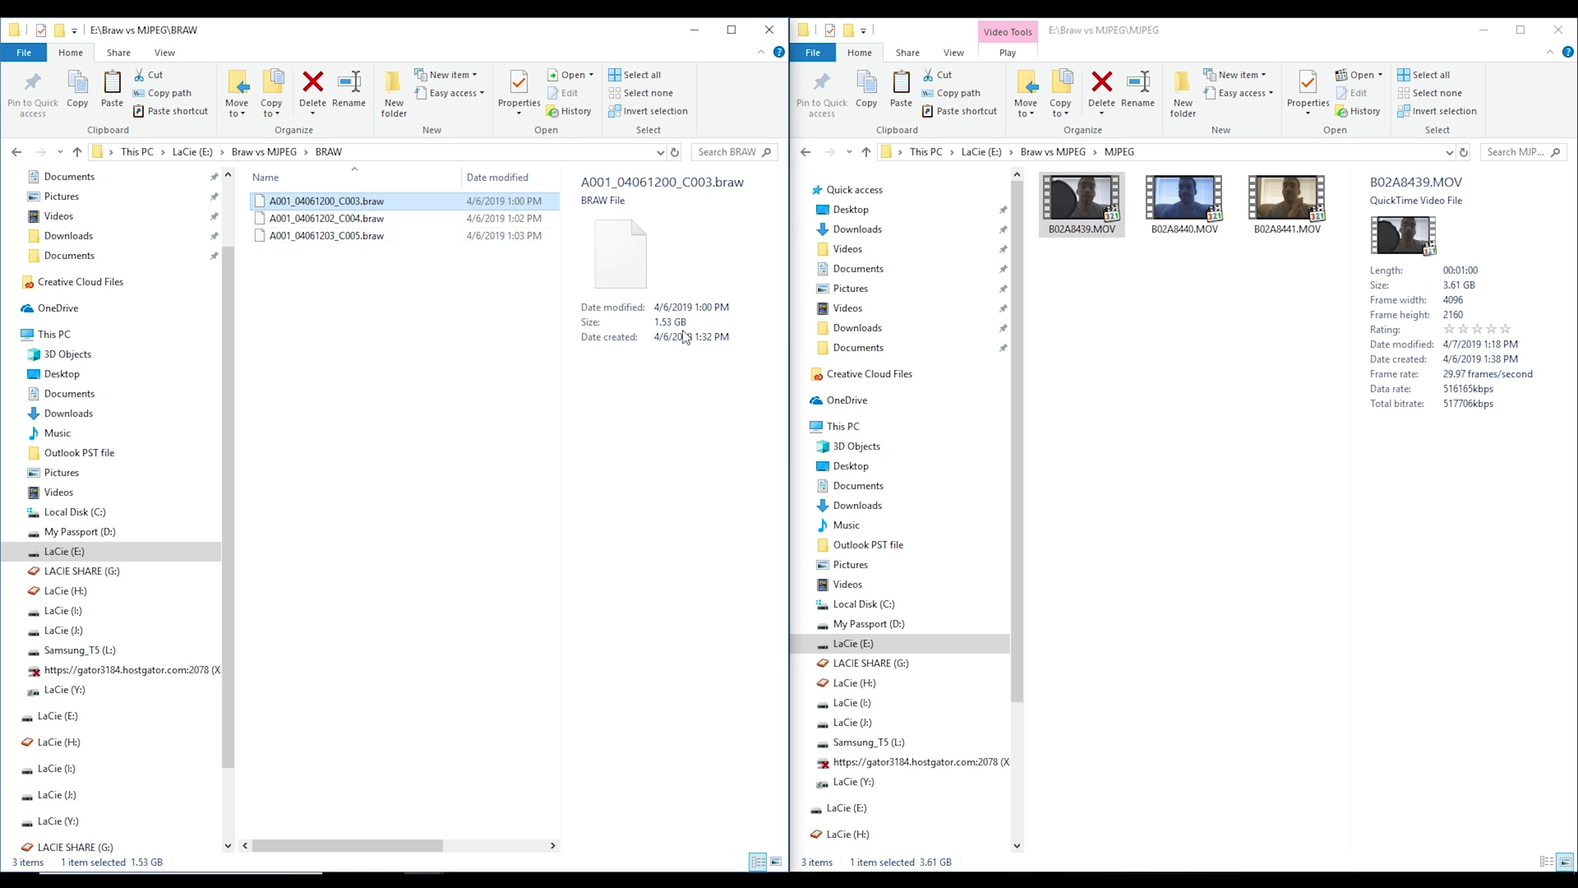
click(420, 406)
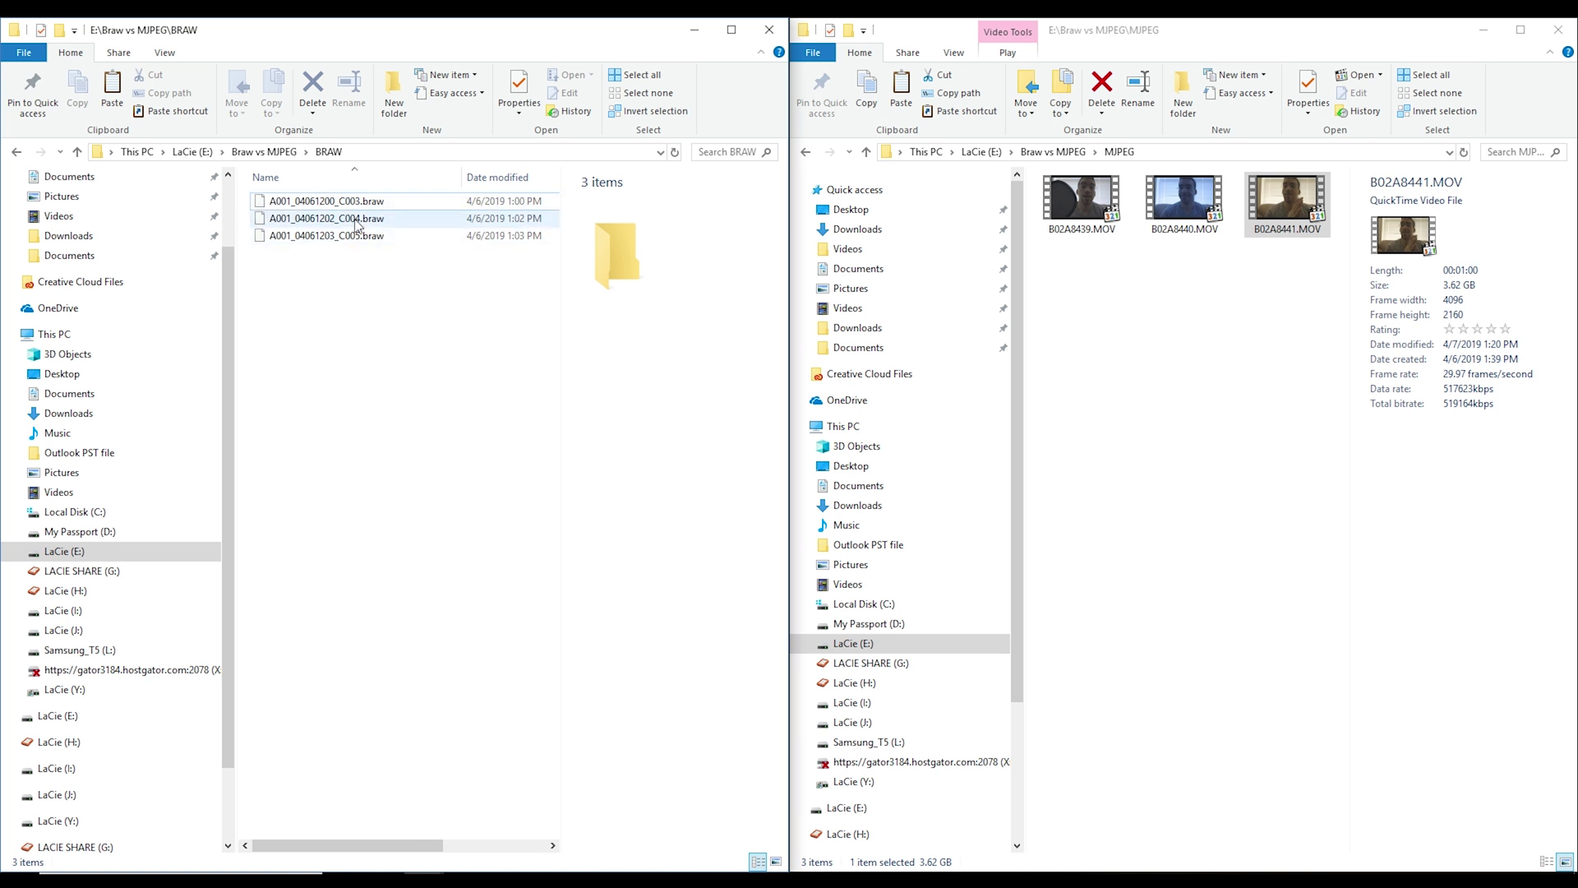
- Open the 60 FPS BRAW folder within Braw vs MJPEG and compare the sizes of its two clips
click(263, 151)
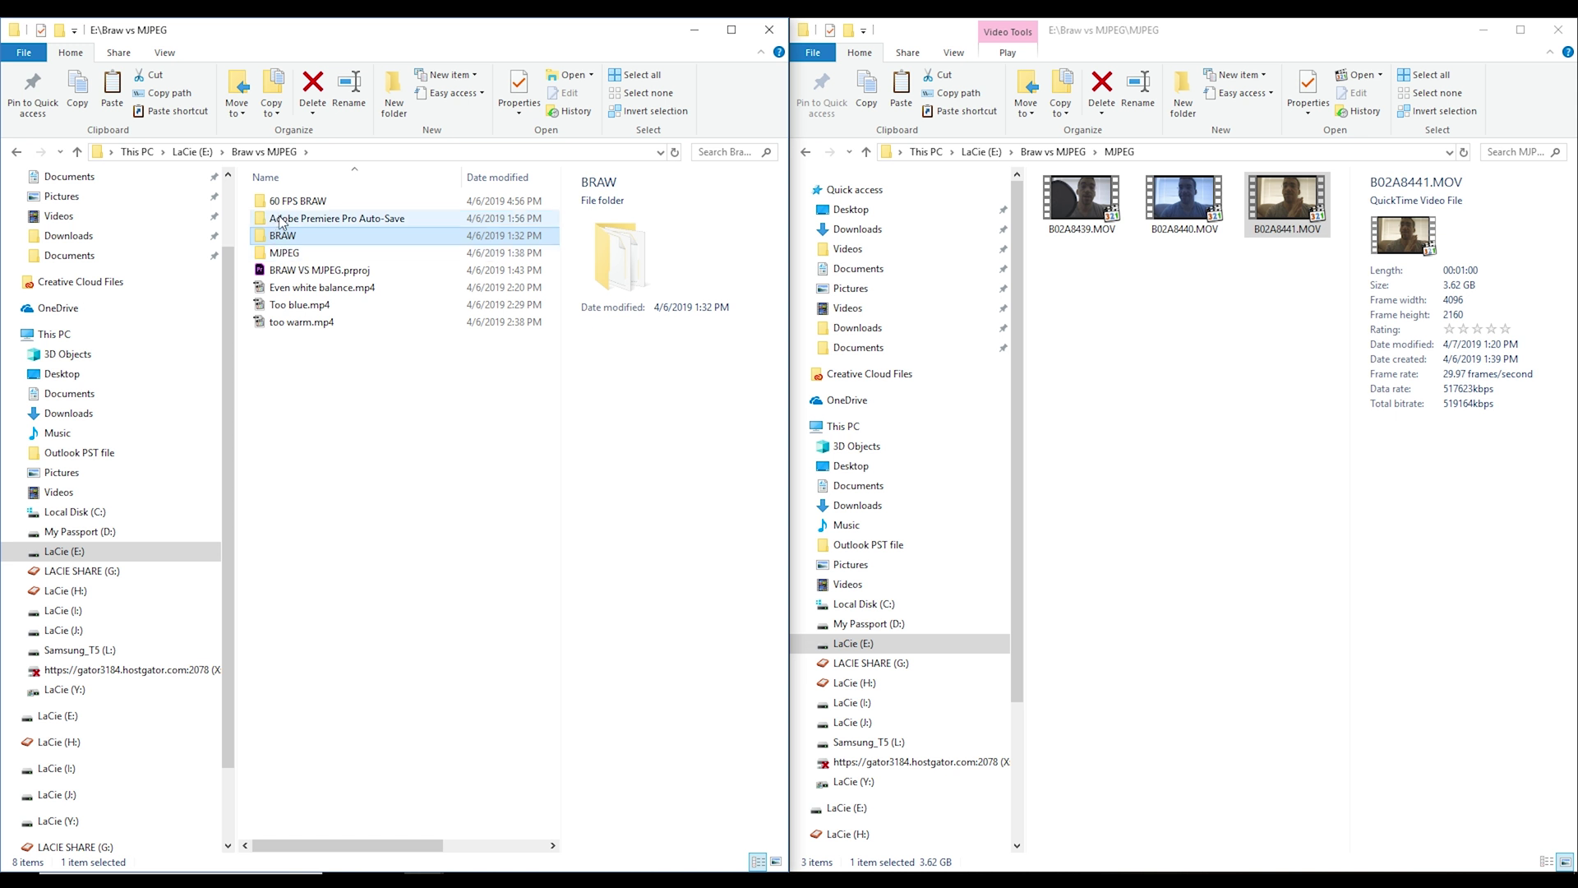
double_click(302, 202)
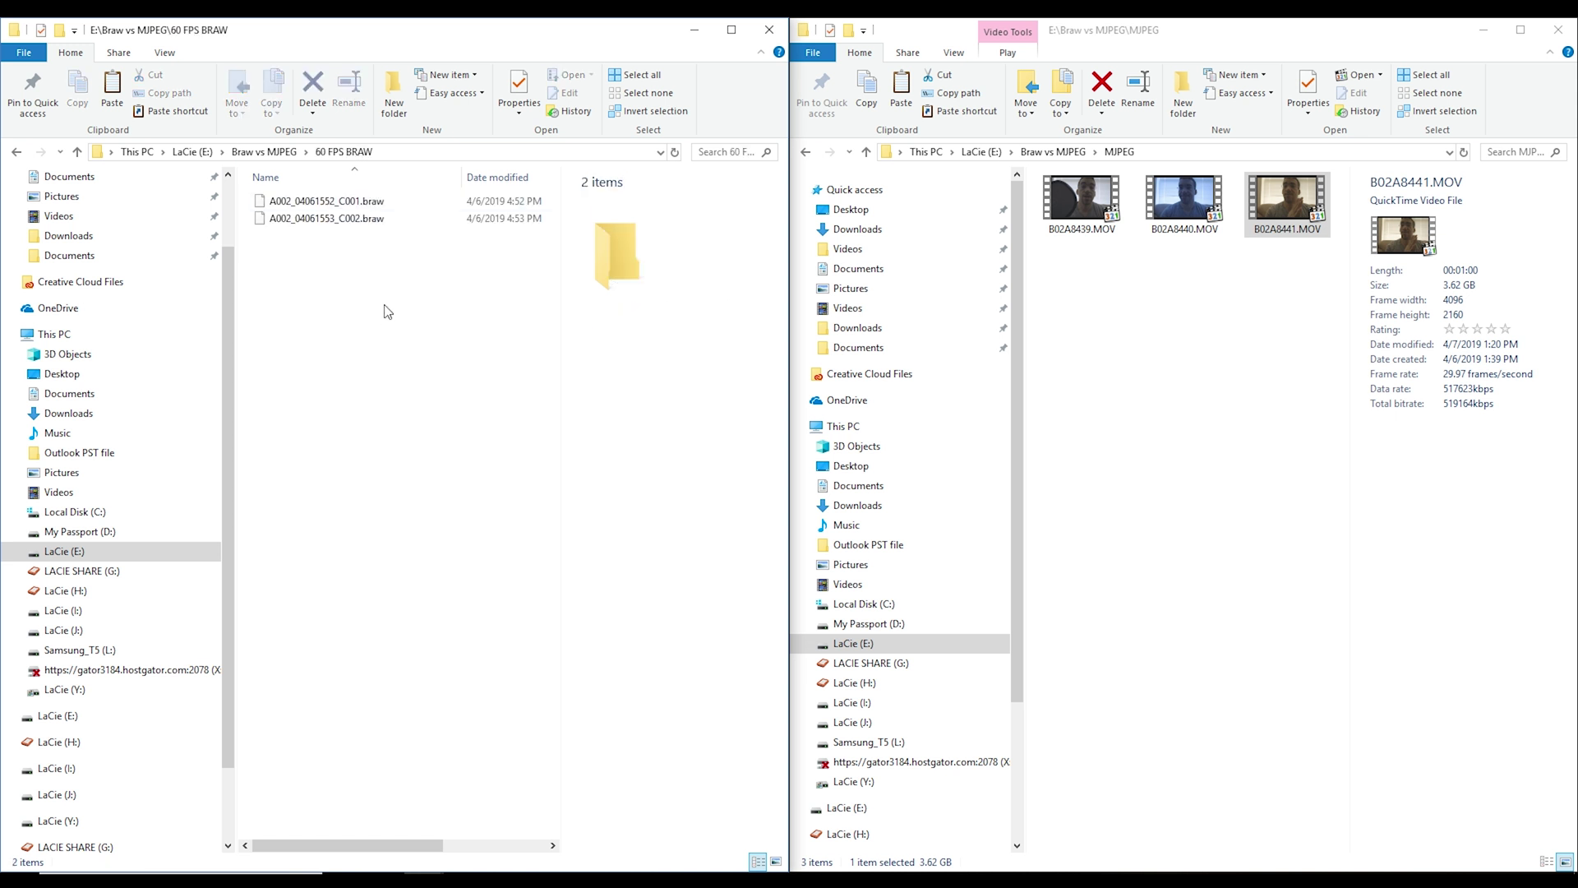
click(362, 220)
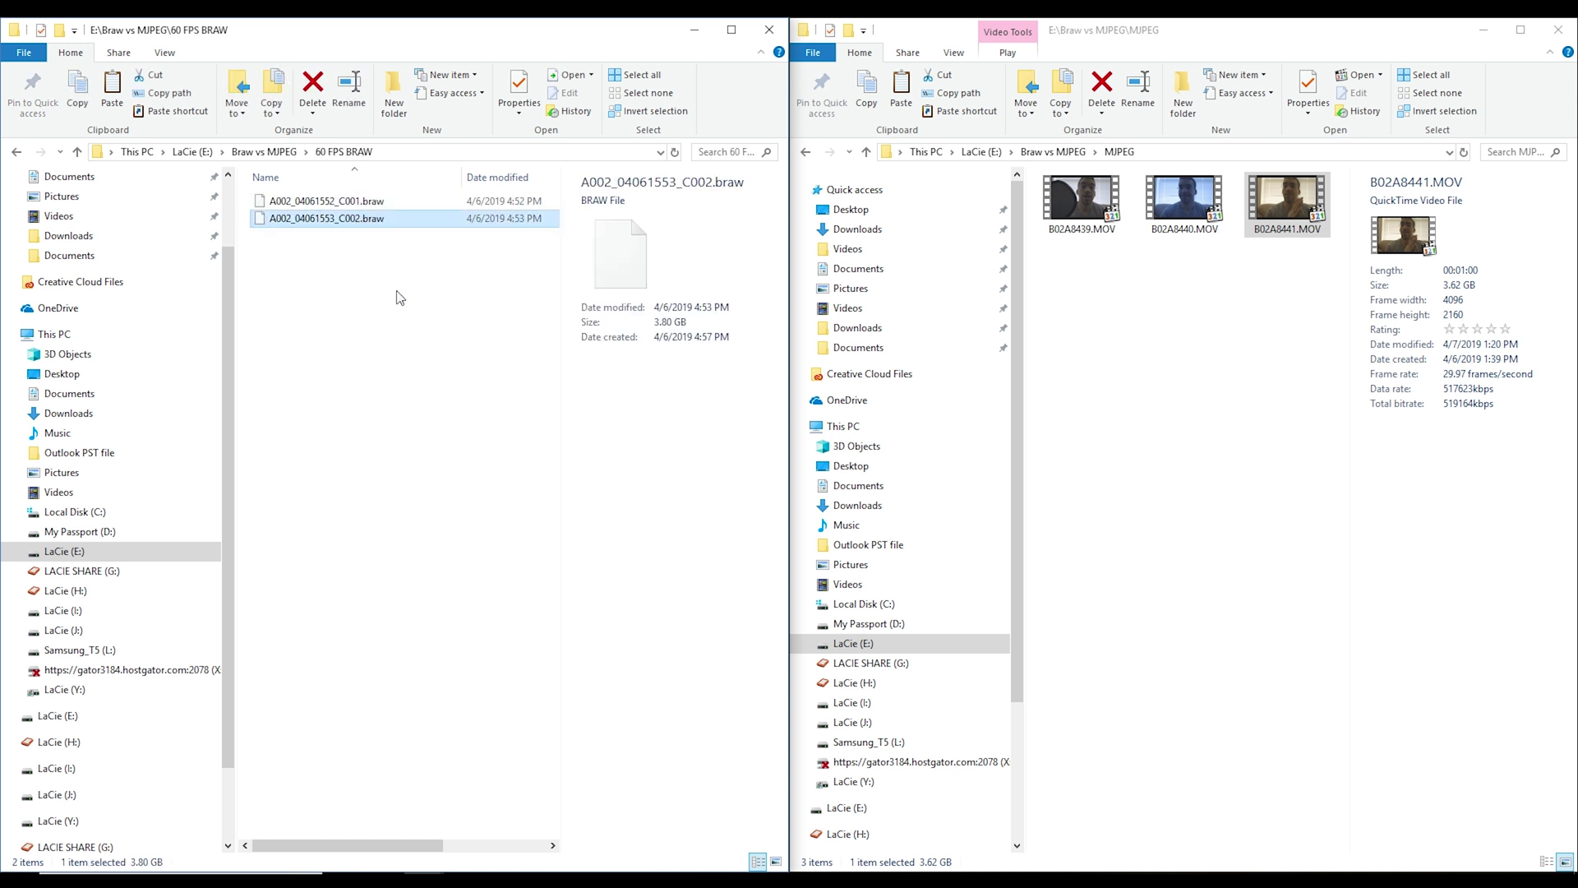
click(333, 207)
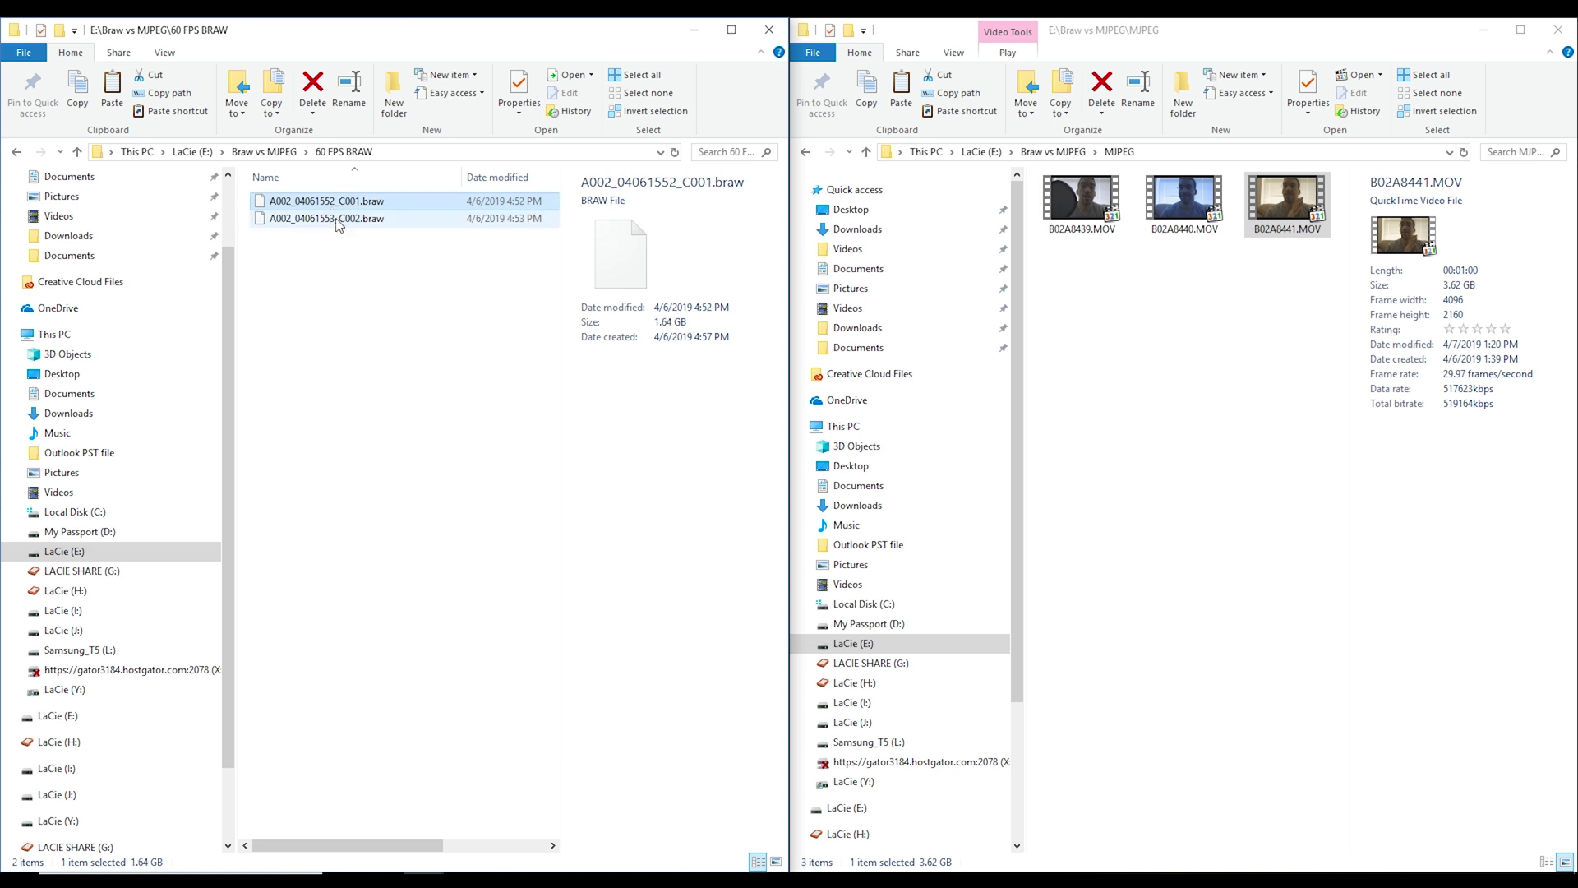
click(336, 219)
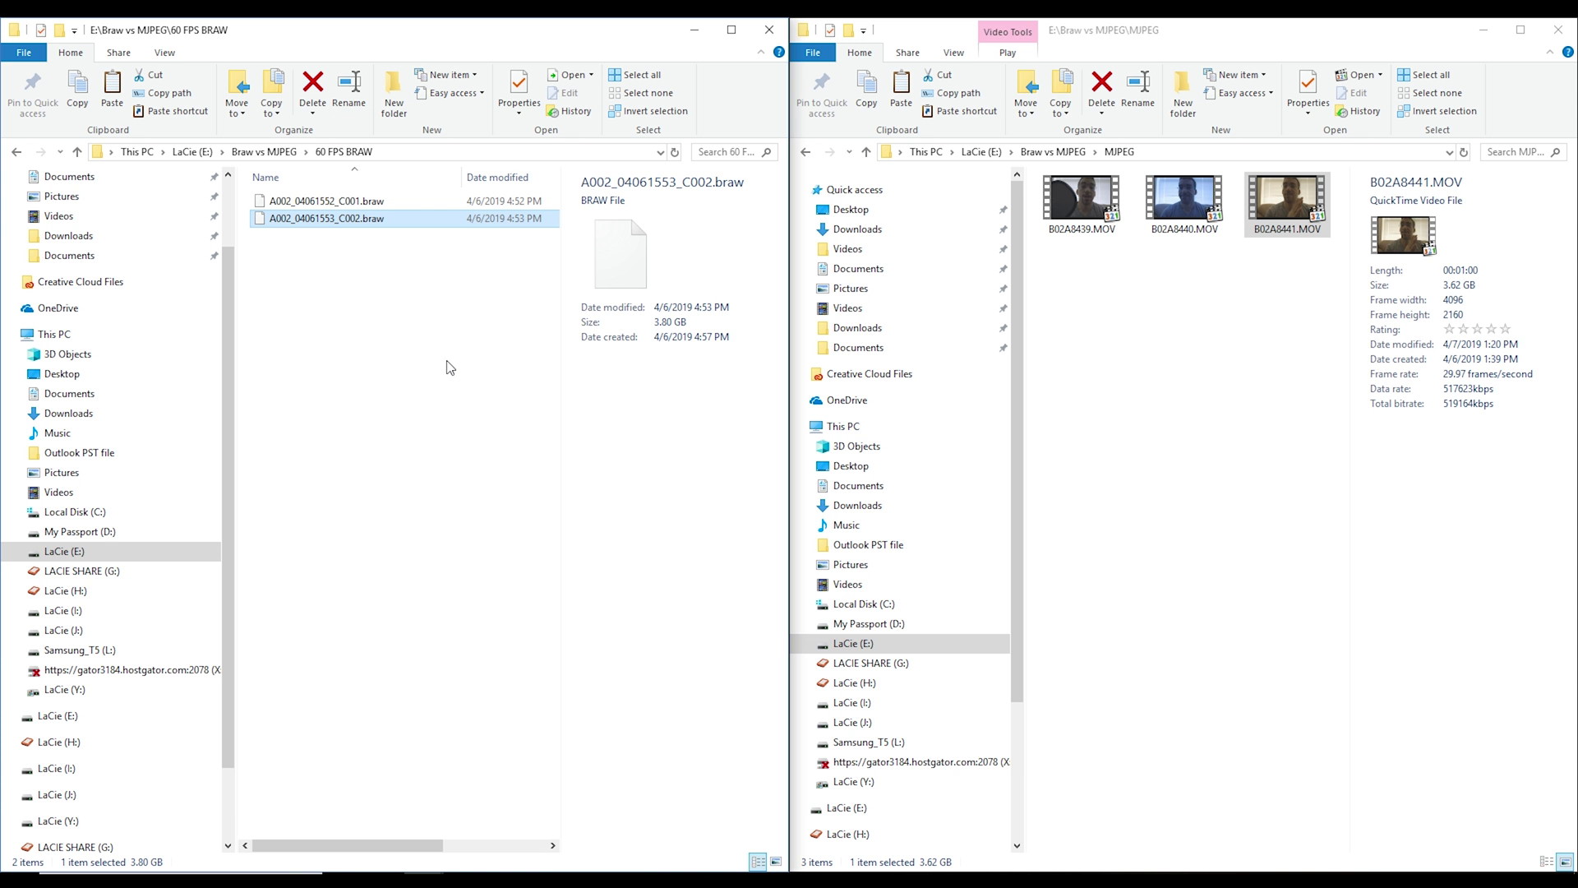
- Return from 60 FPS BRAW to the Braw vs MJPEG folder and review the MOV clips' file details in the MJPEG folder
click(264, 151)
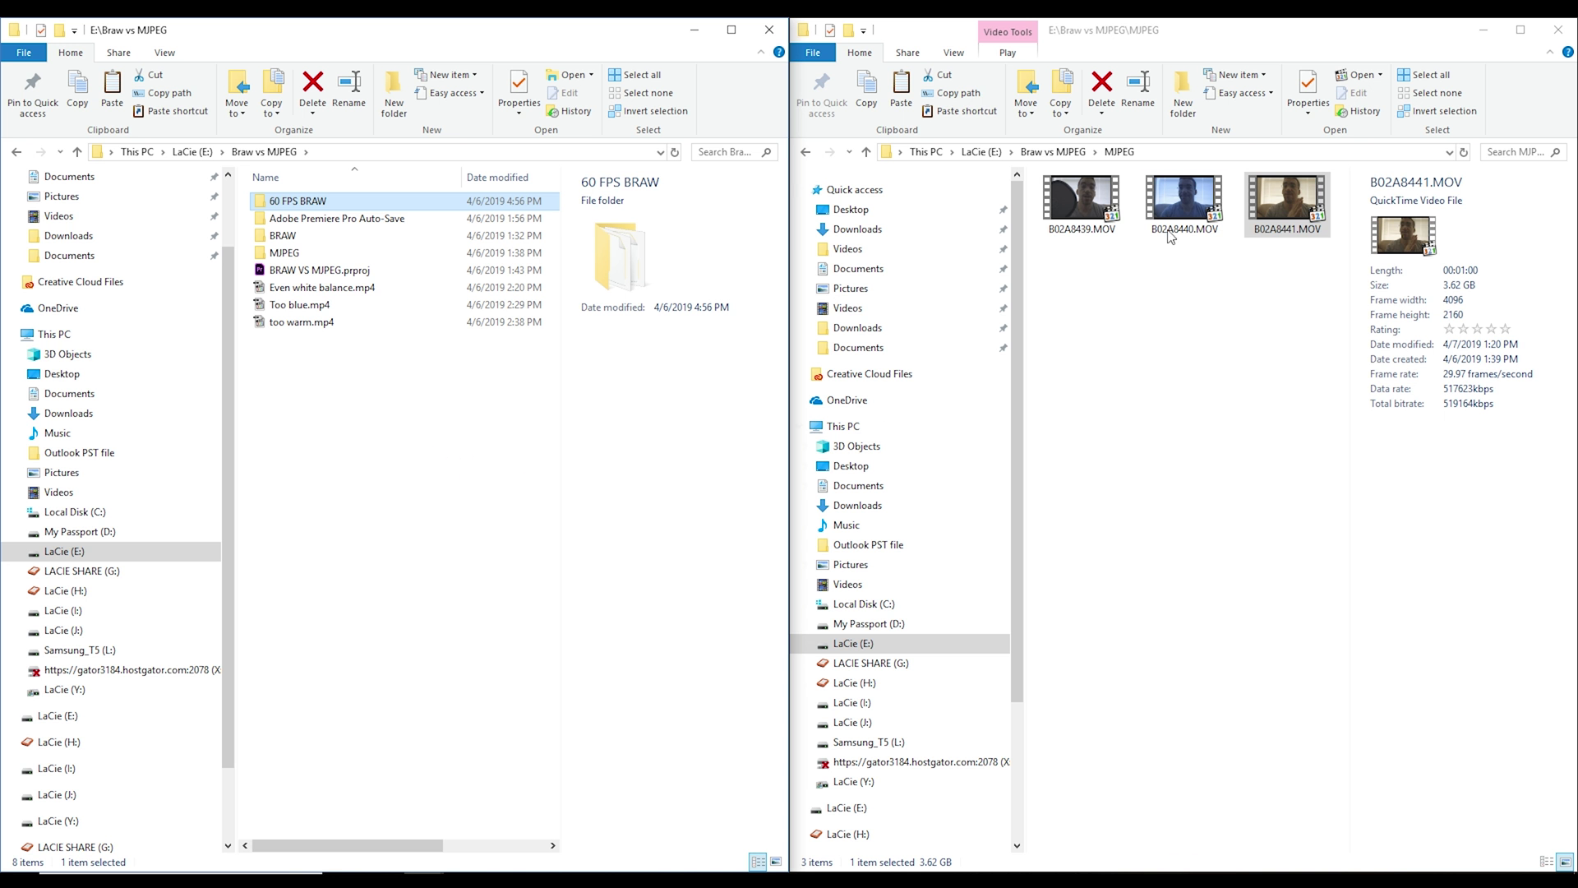
click(1183, 202)
click(1081, 205)
key(Right)
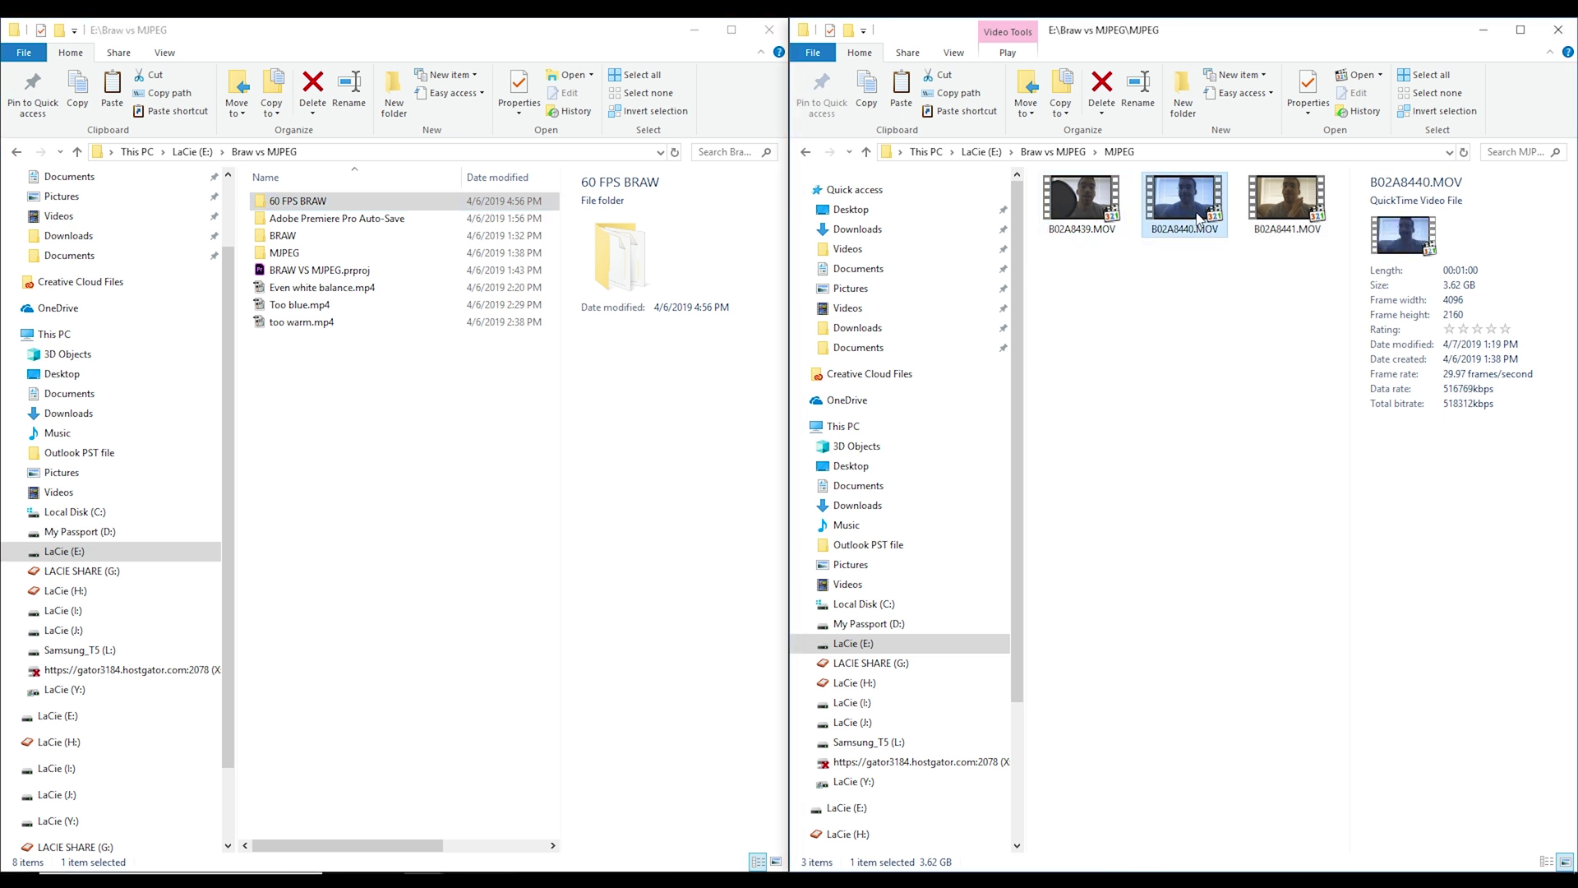
key(Right)
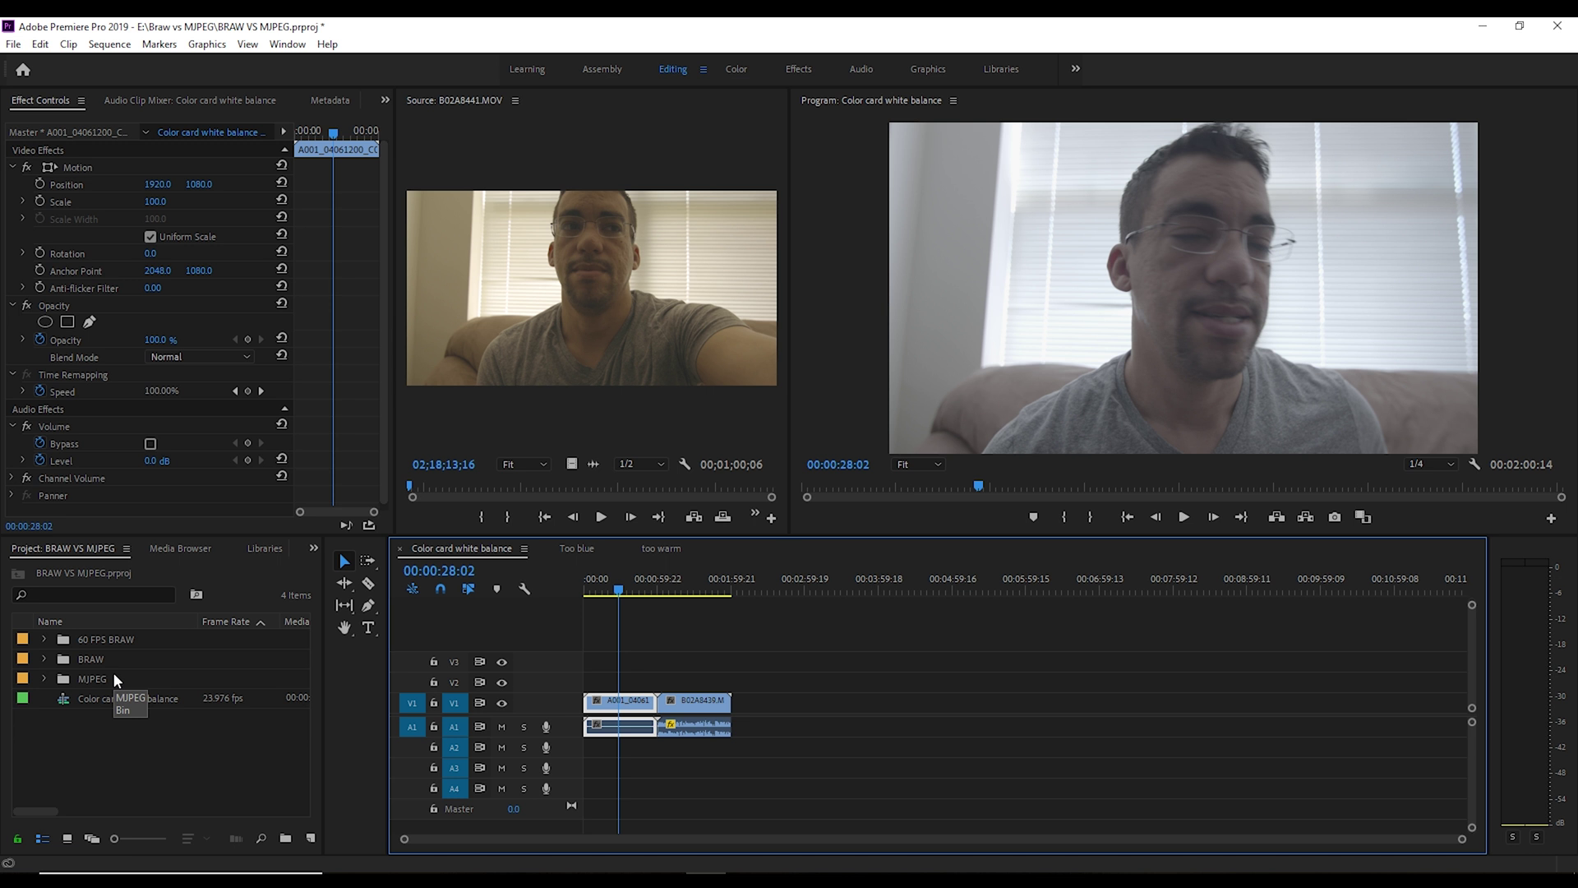
- In Premiere Pro, collapse the Motion, Opacity and Time Remapping settings of the selected BRAW clip
click(12, 167)
click(12, 185)
click(12, 202)
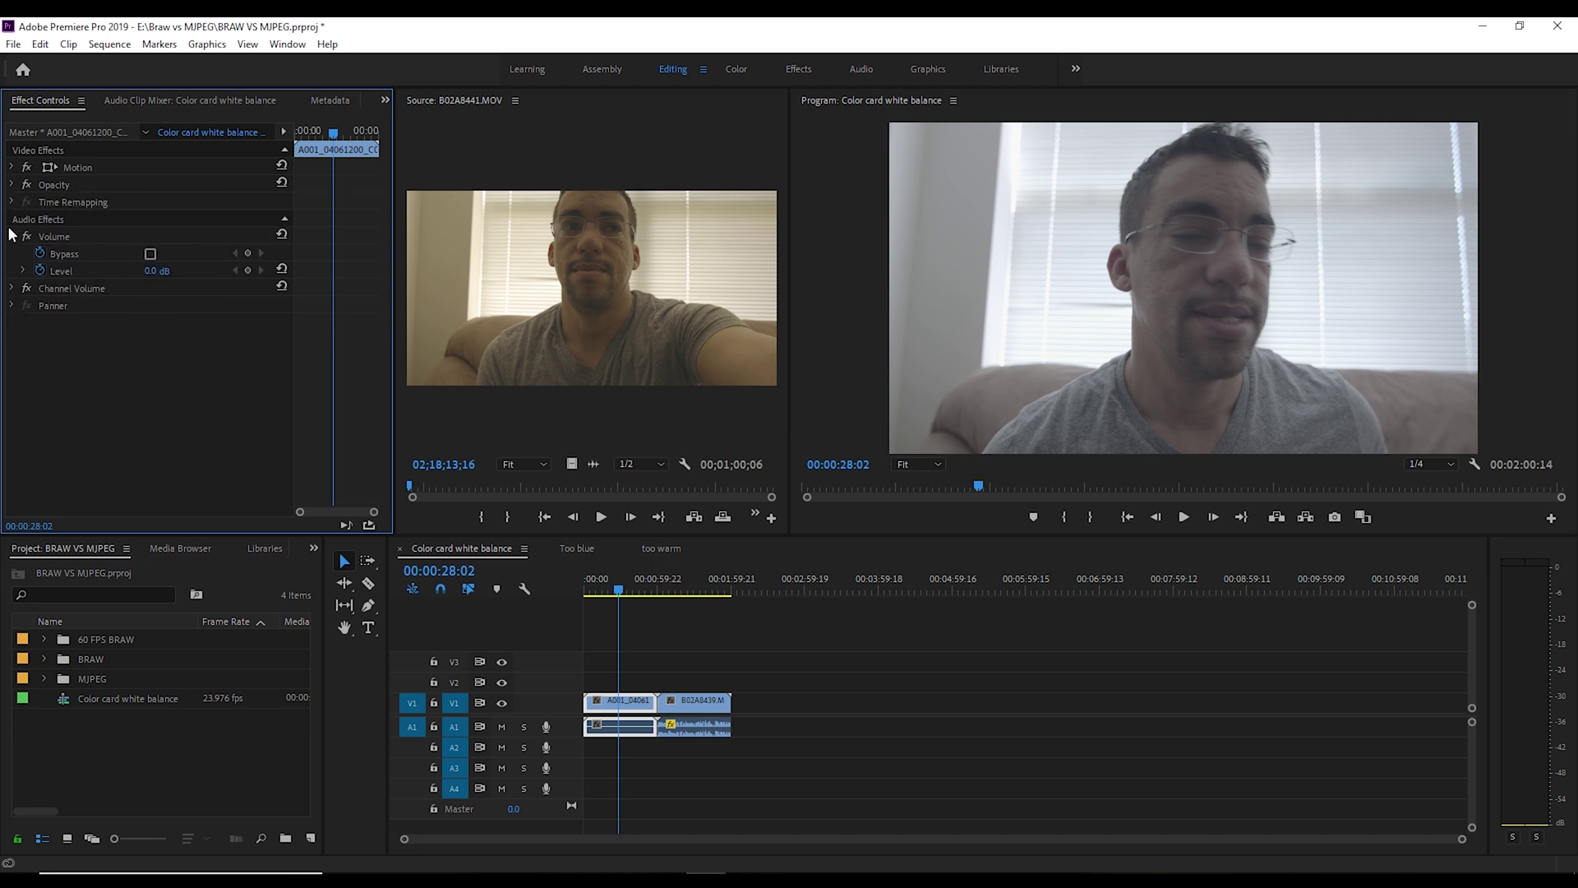
click(11, 236)
click(158, 794)
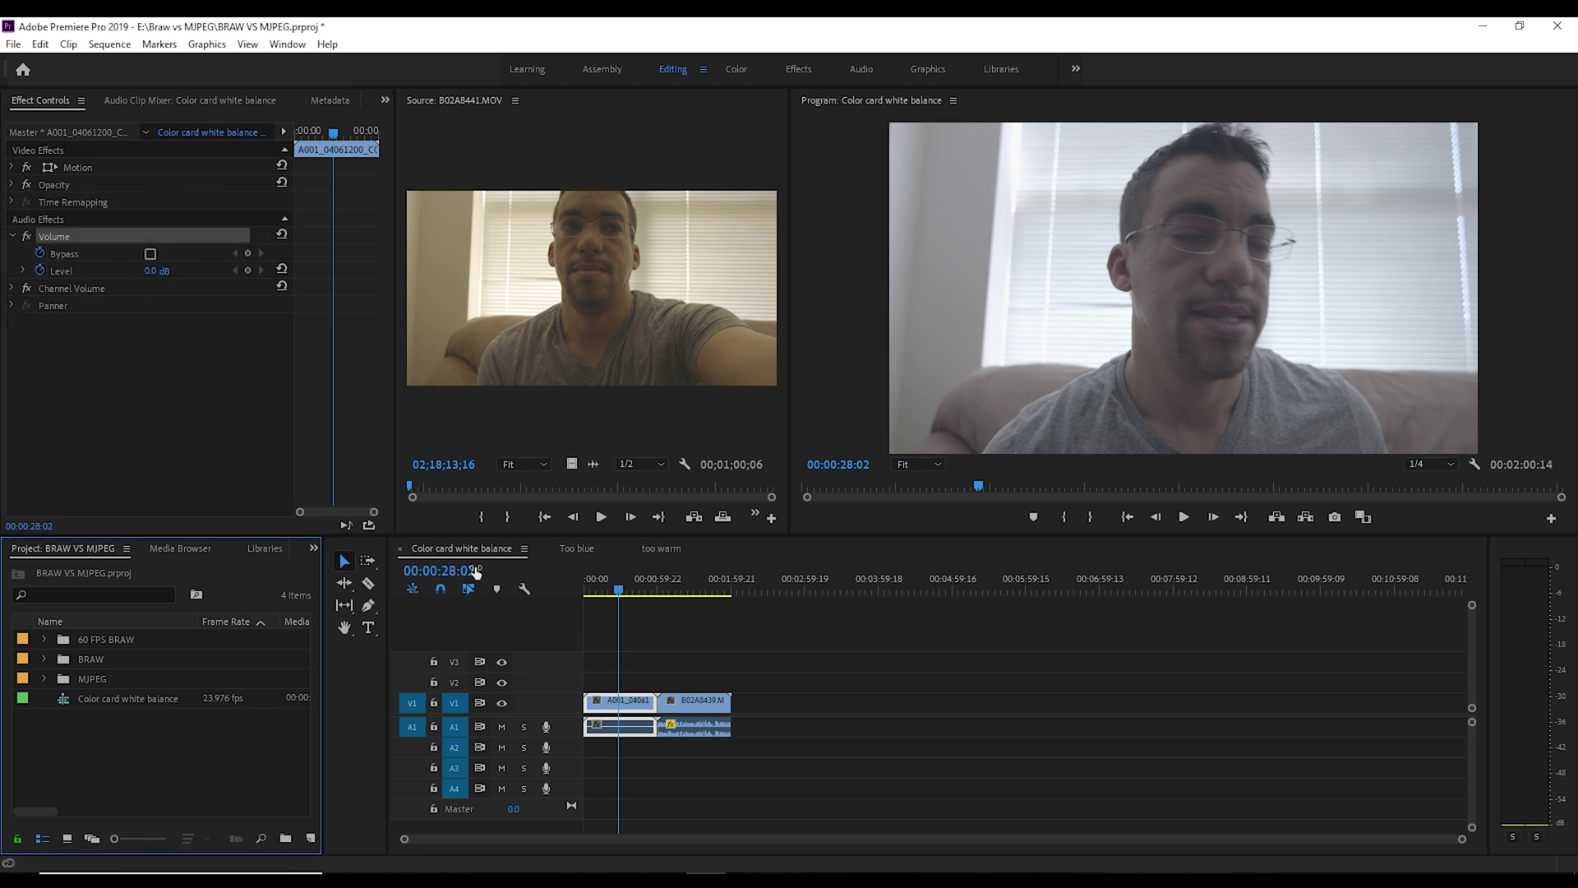
- Compare frames of the BRAW clip and B02A8439.MOV in the Color card white balance sequence
click(689, 590)
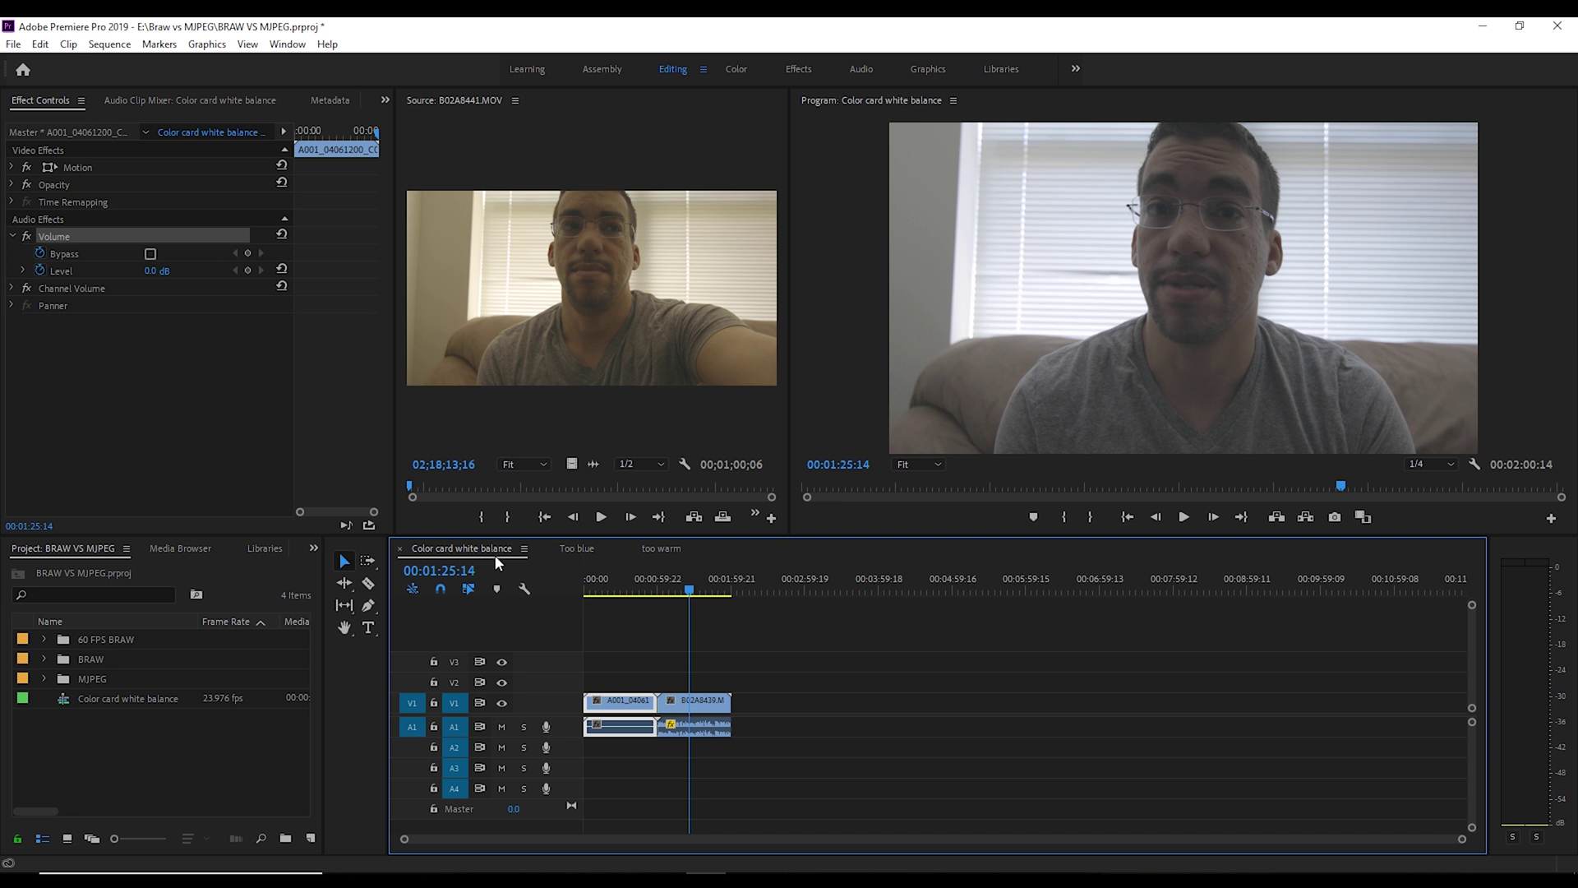
click(619, 590)
drag(621, 593, 607, 591)
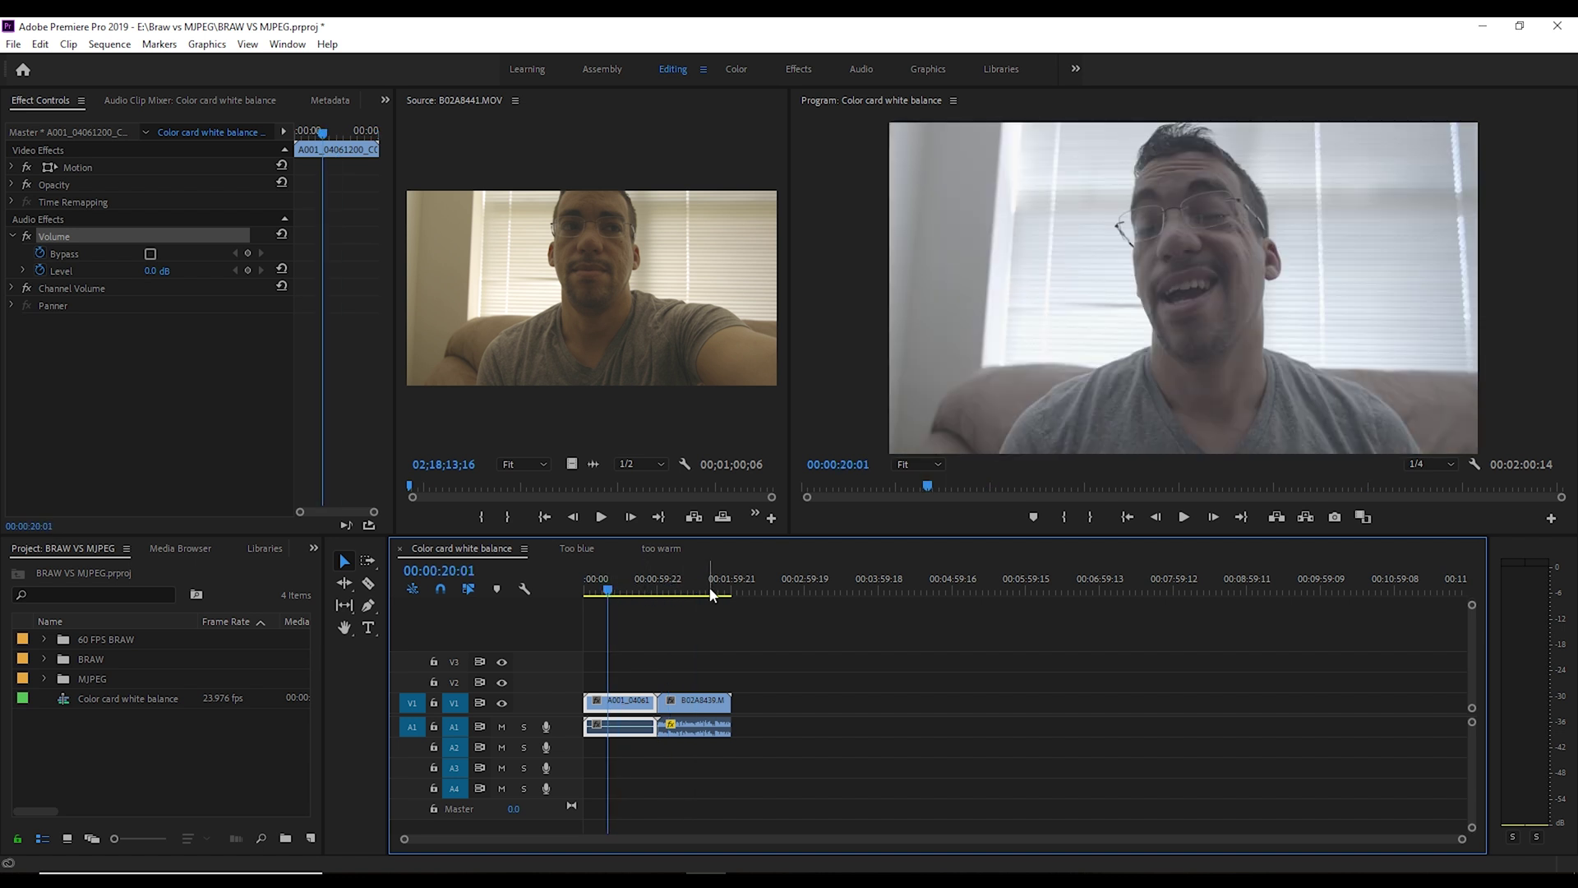
click(701, 591)
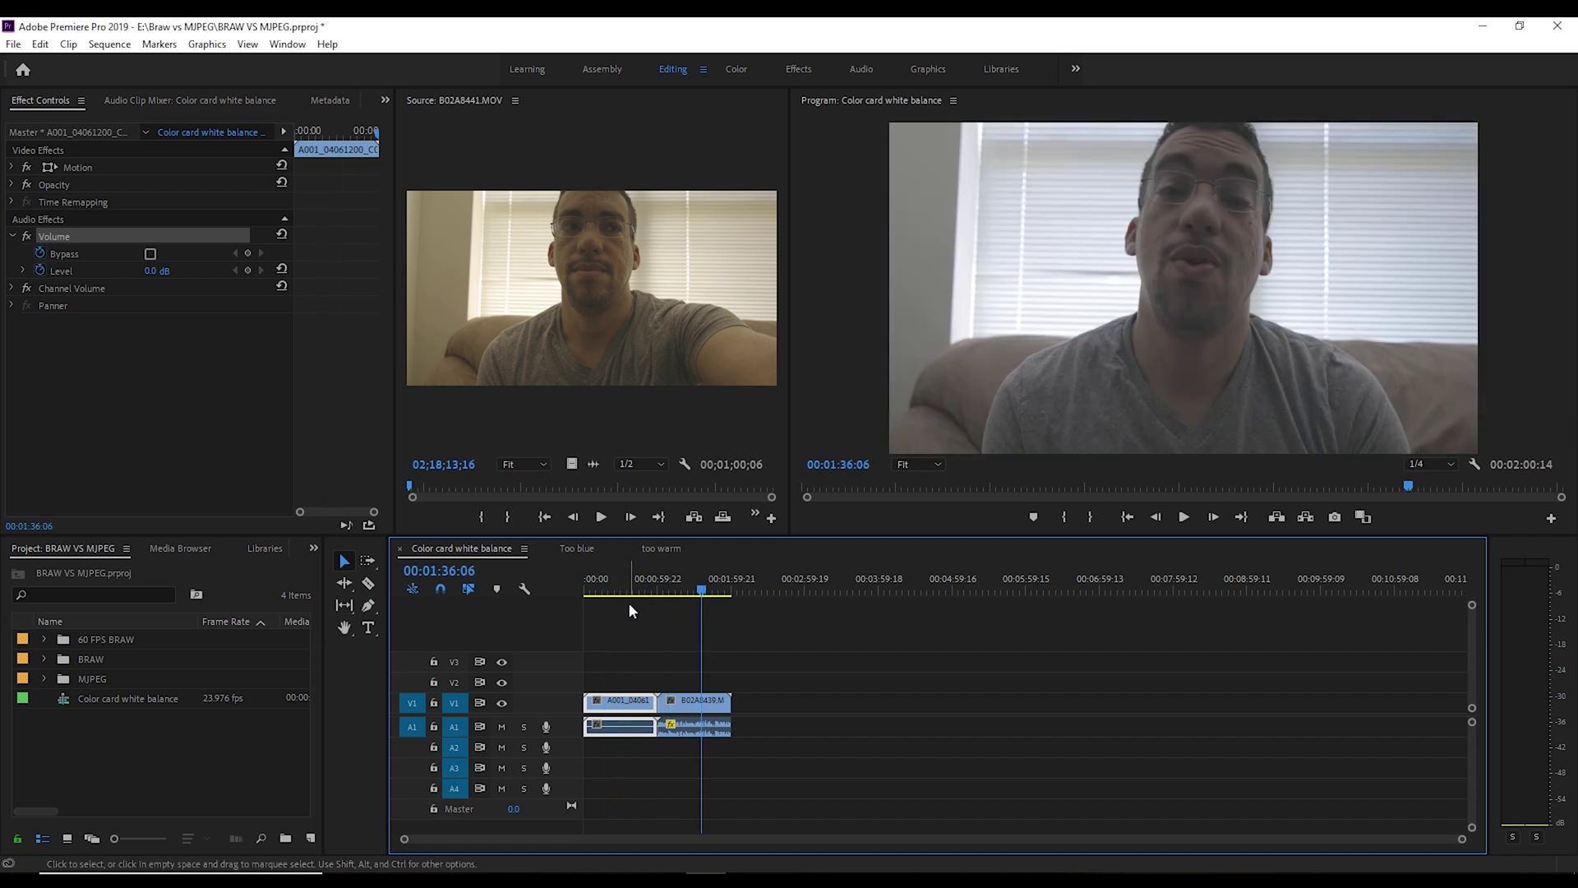
click(696, 592)
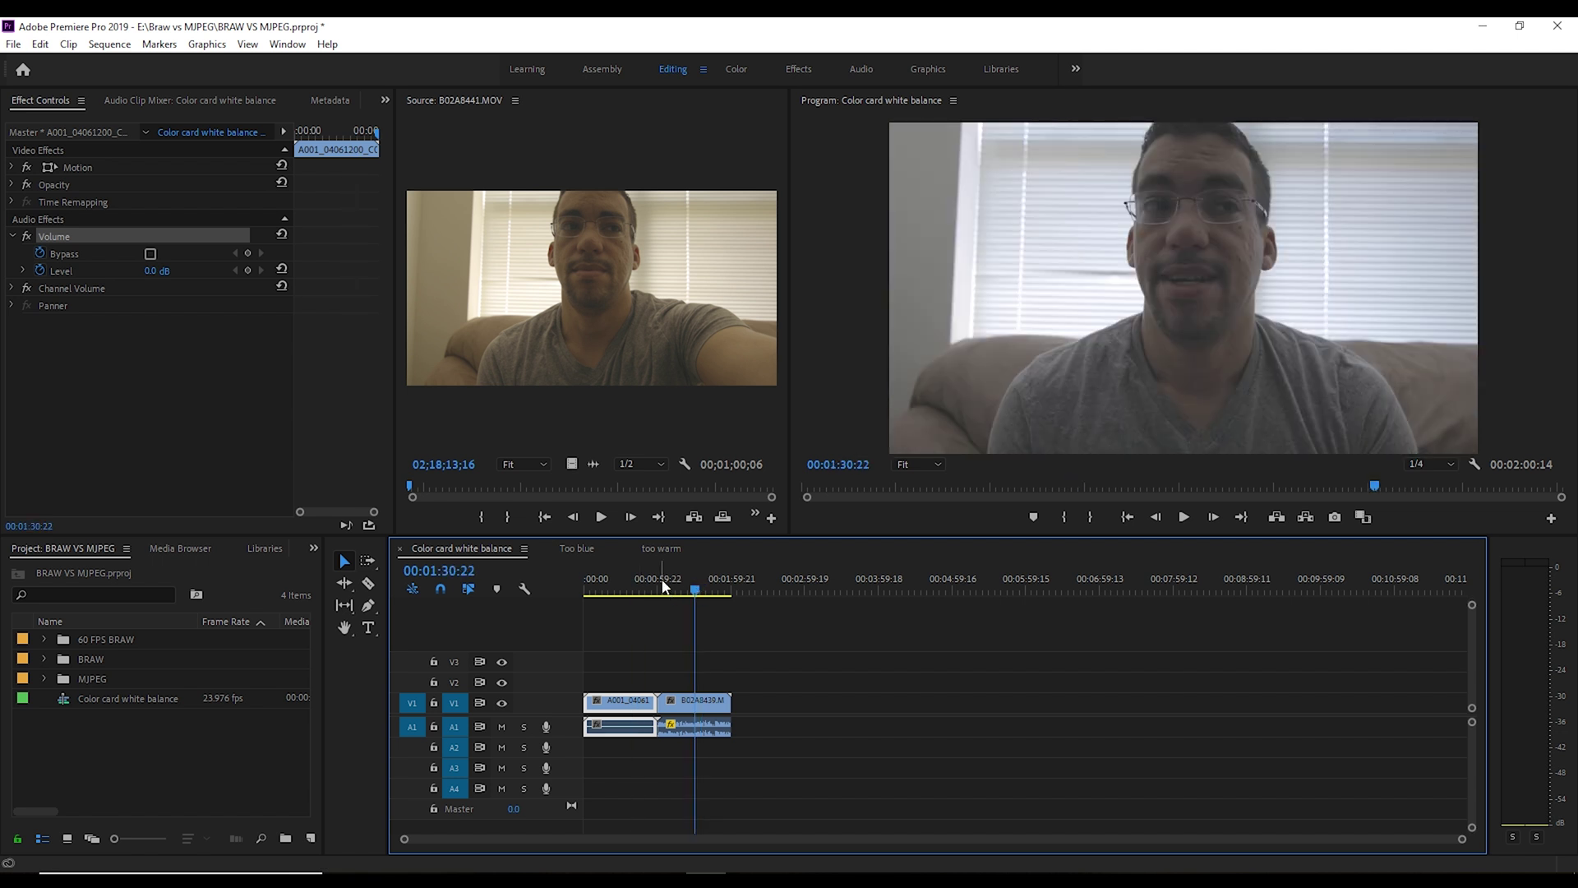
- Open the Too blue sequence and compare frames of its BRAW clip with frames of B02A8440.MOV
click(580, 551)
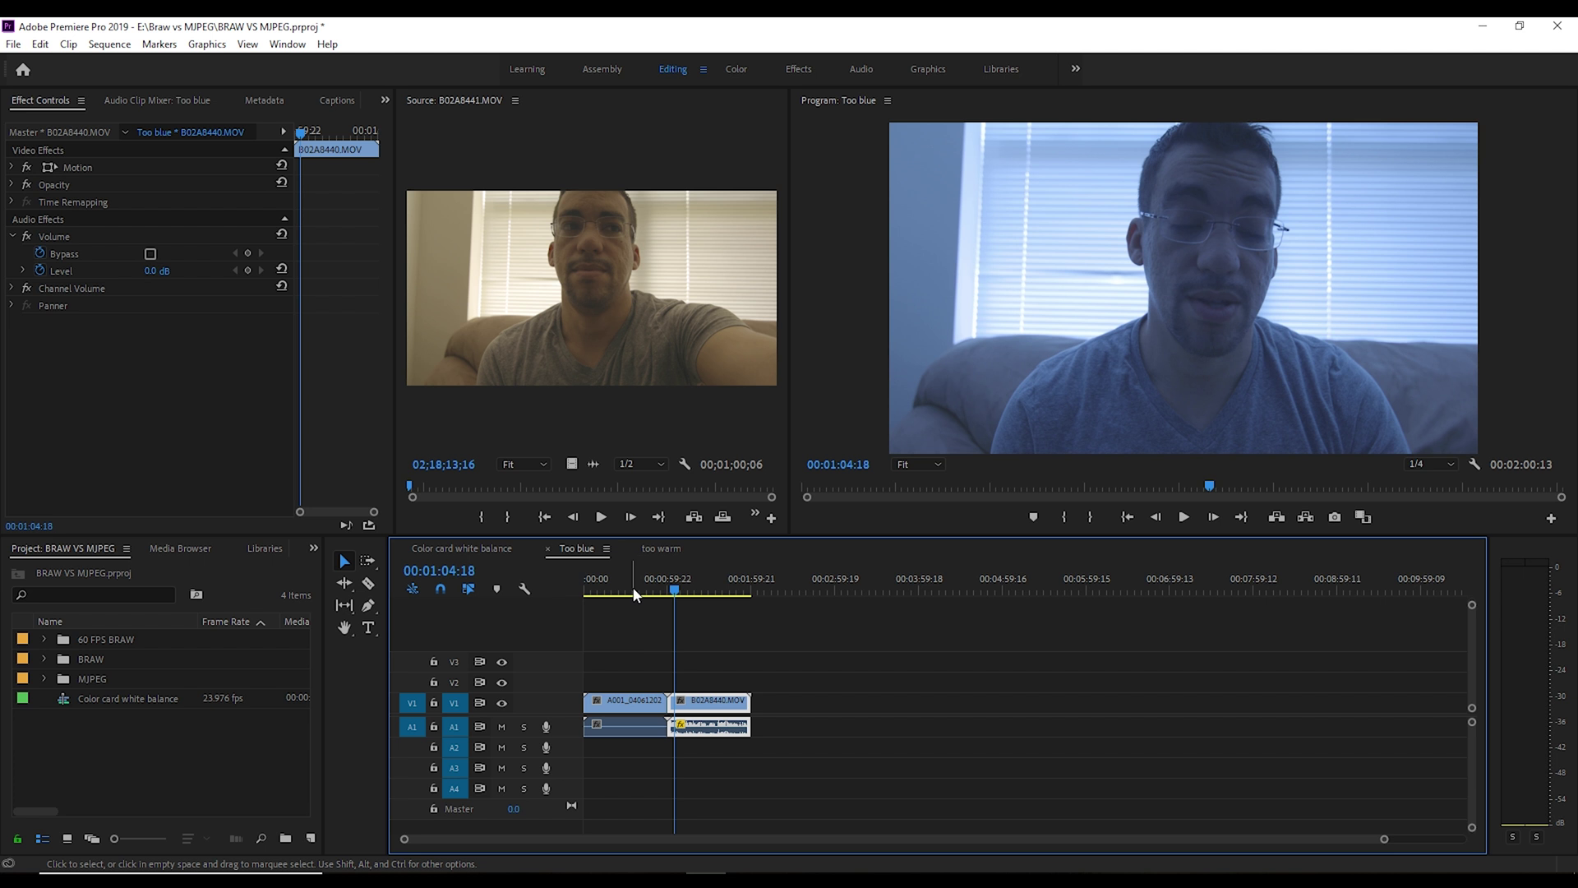
click(630, 592)
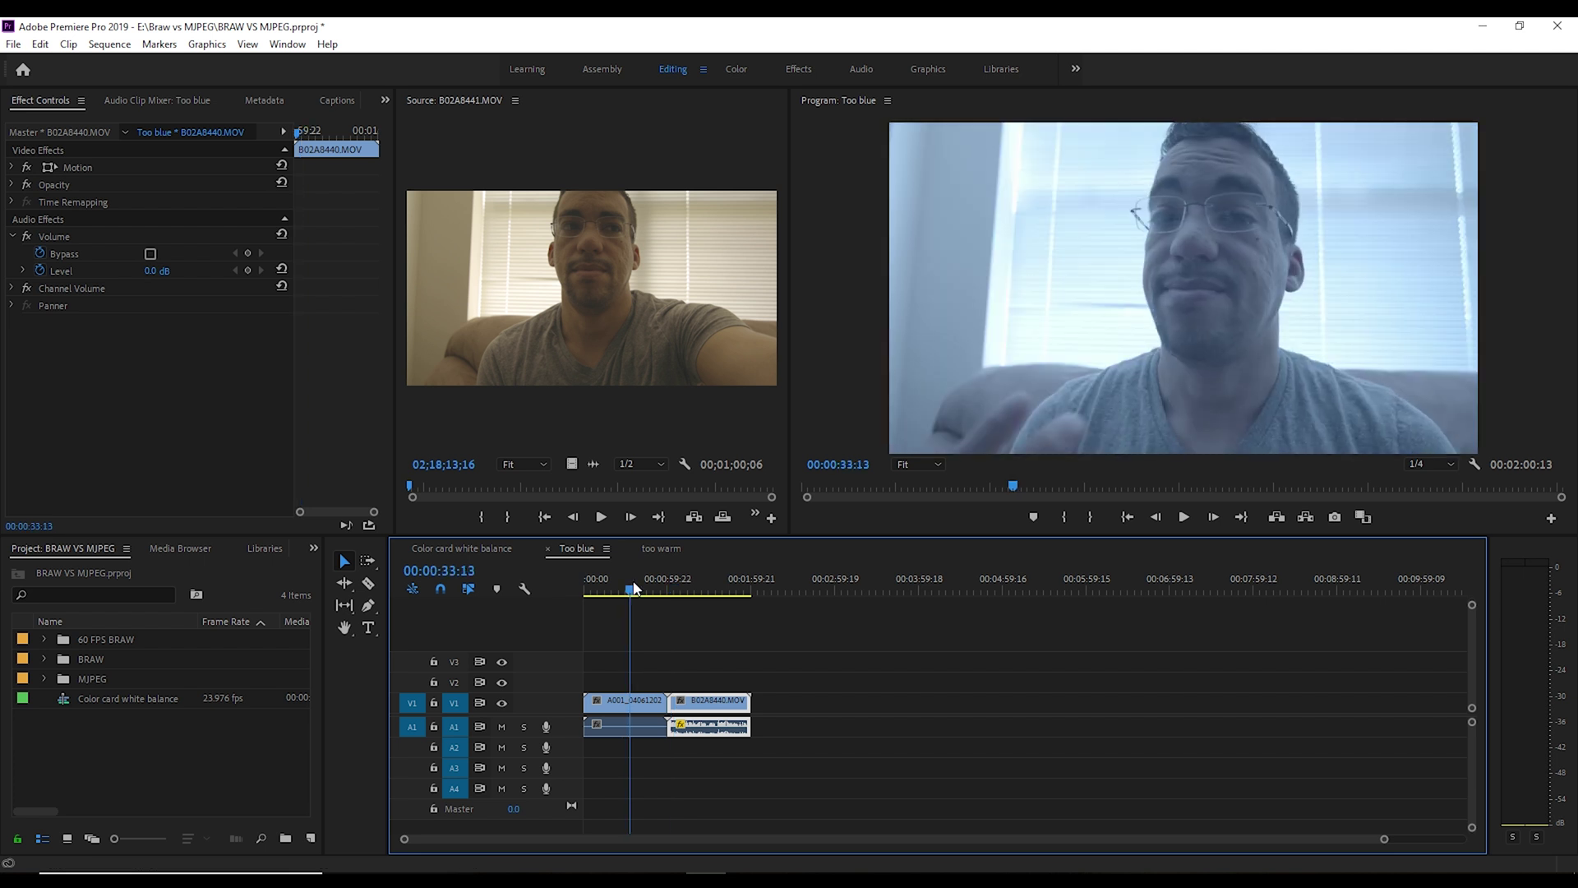
click(704, 592)
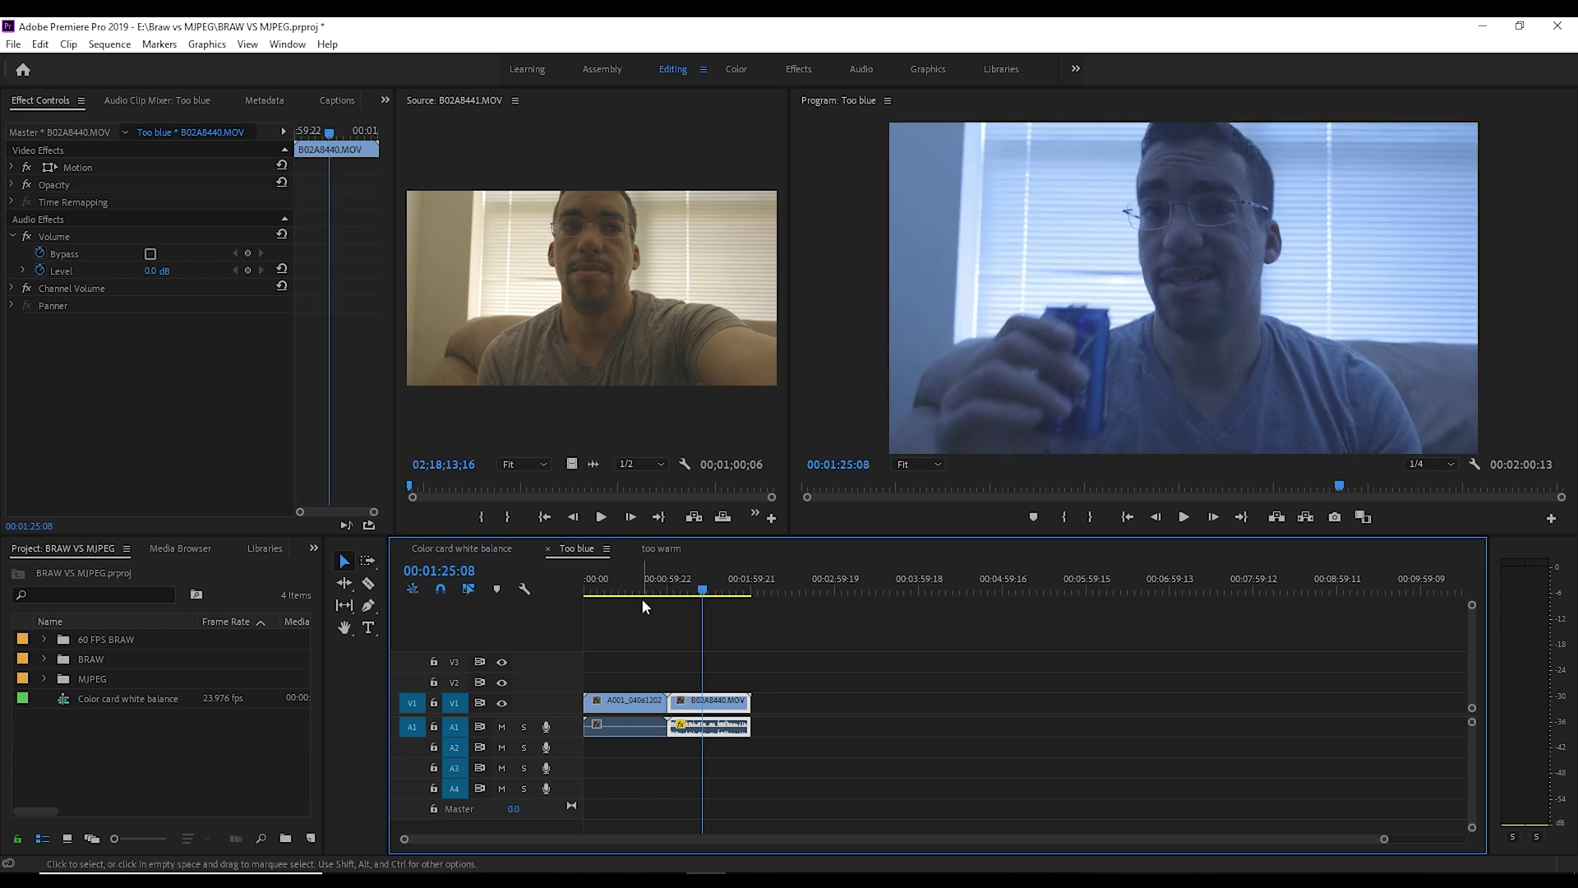
click(645, 605)
click(641, 591)
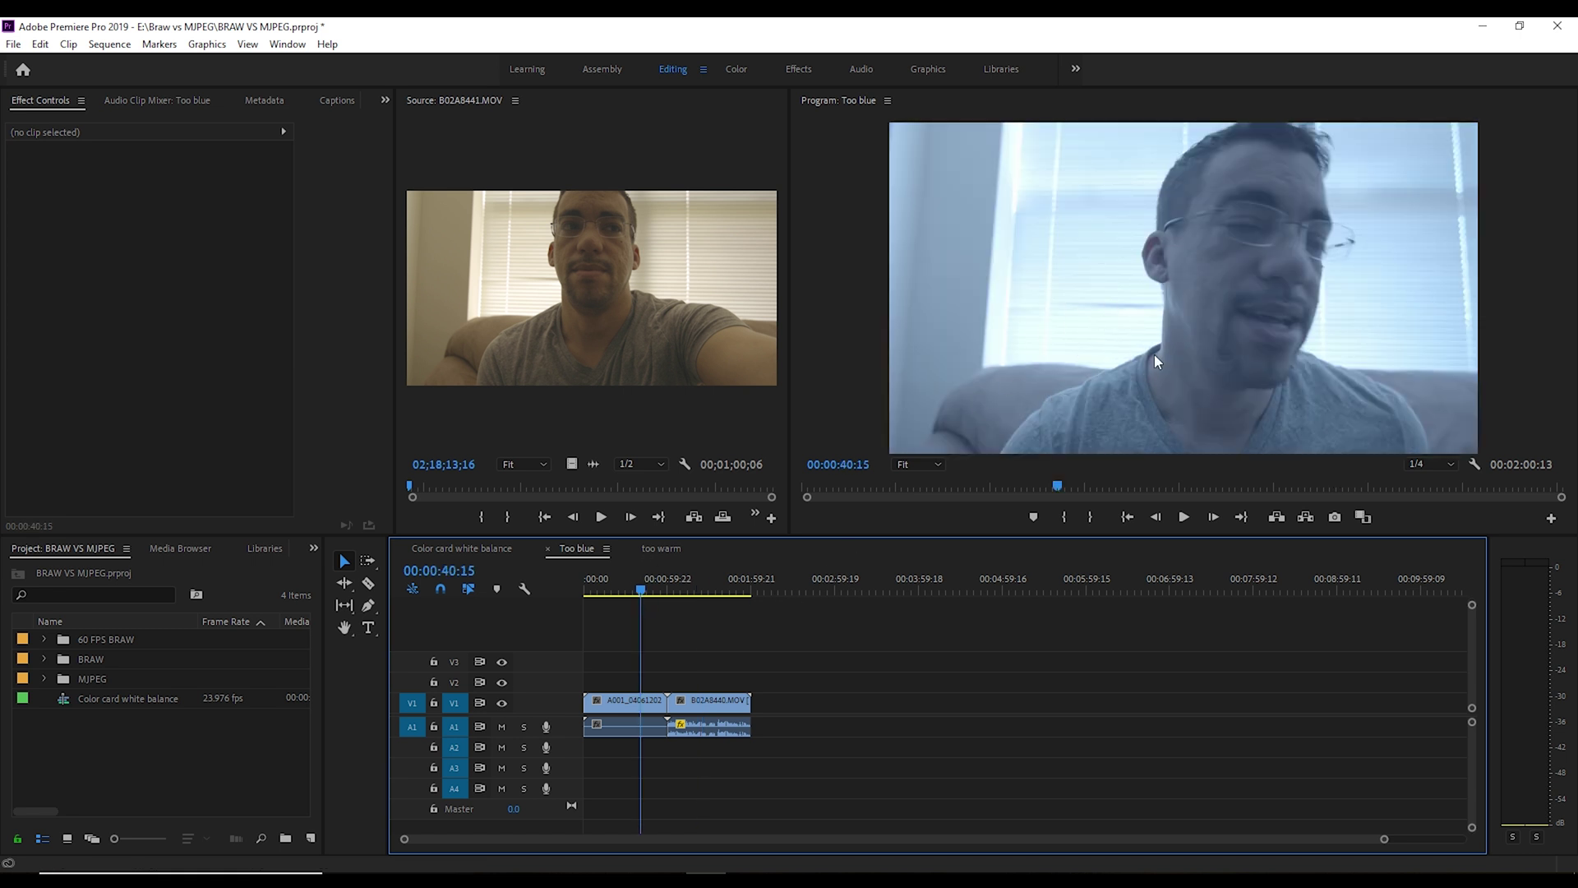
click(673, 591)
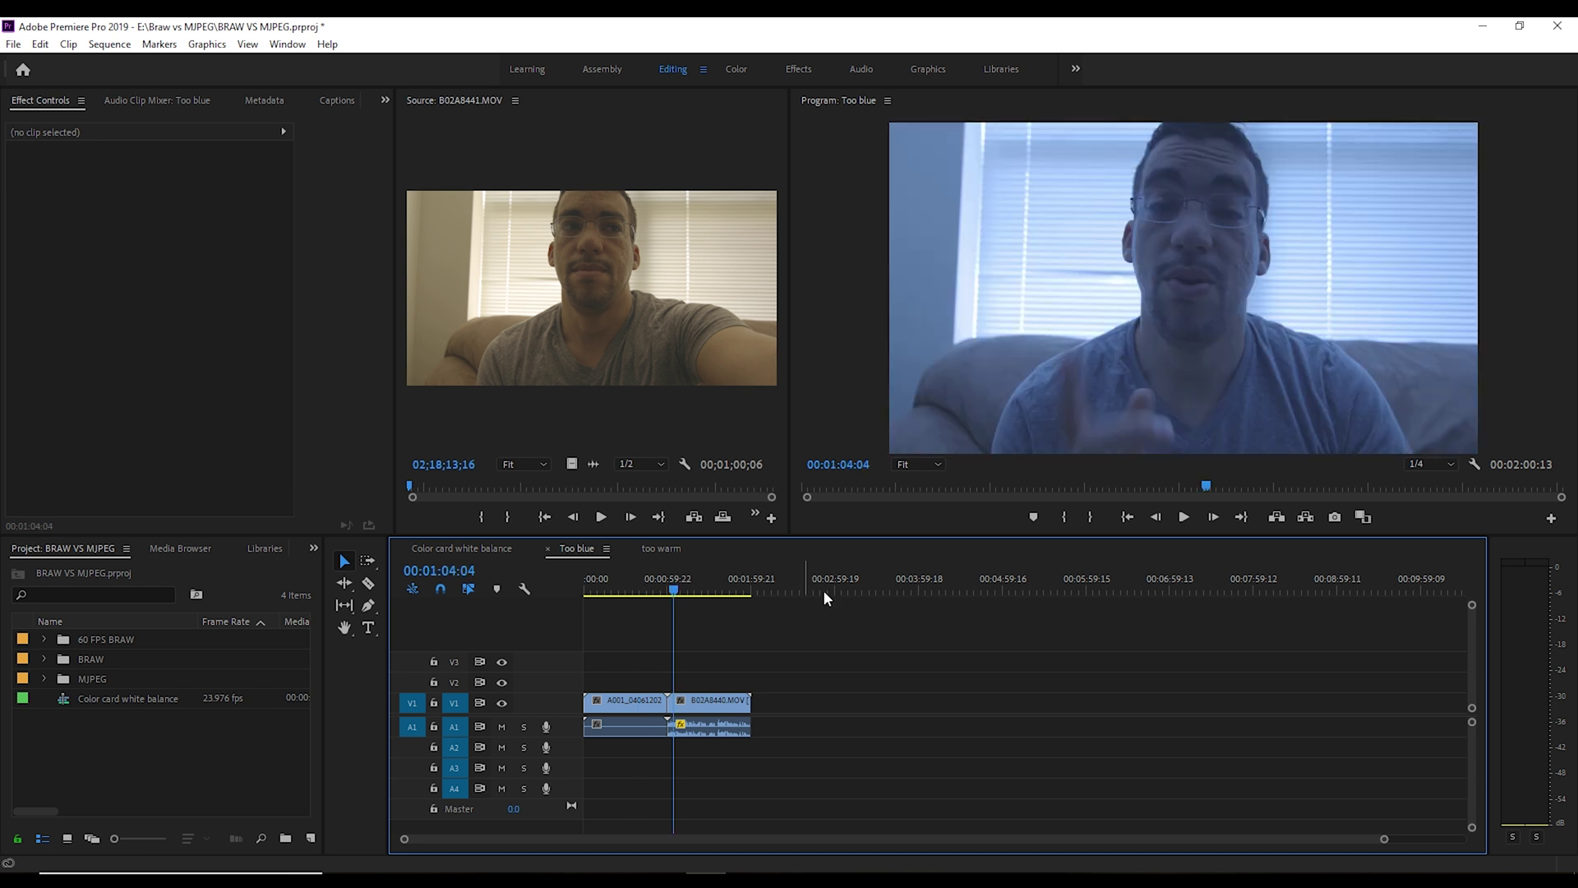
click(694, 585)
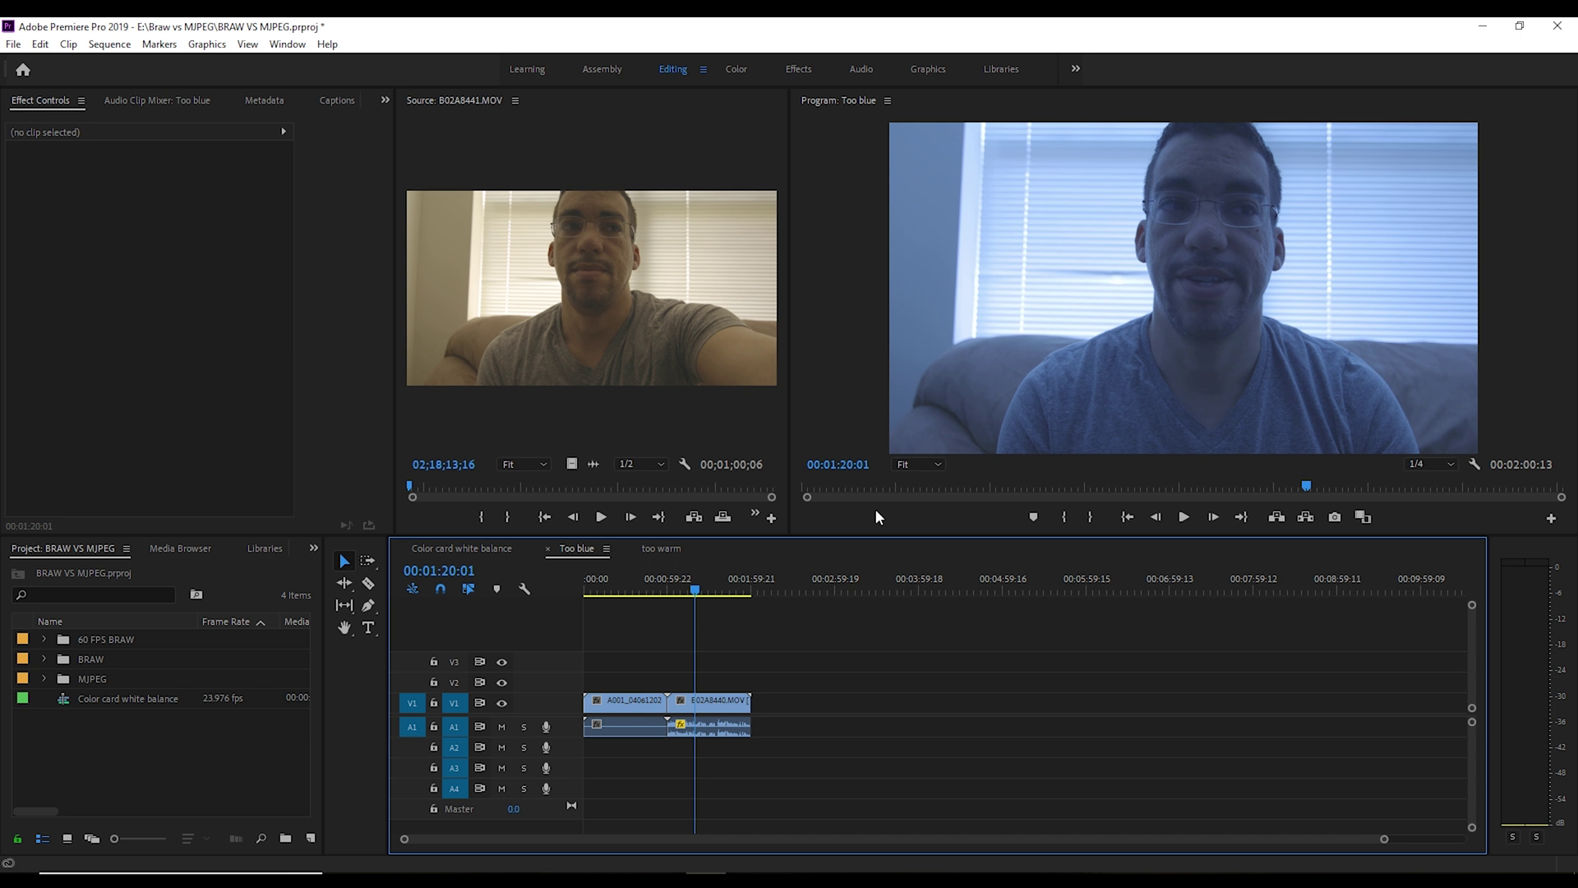
click(627, 589)
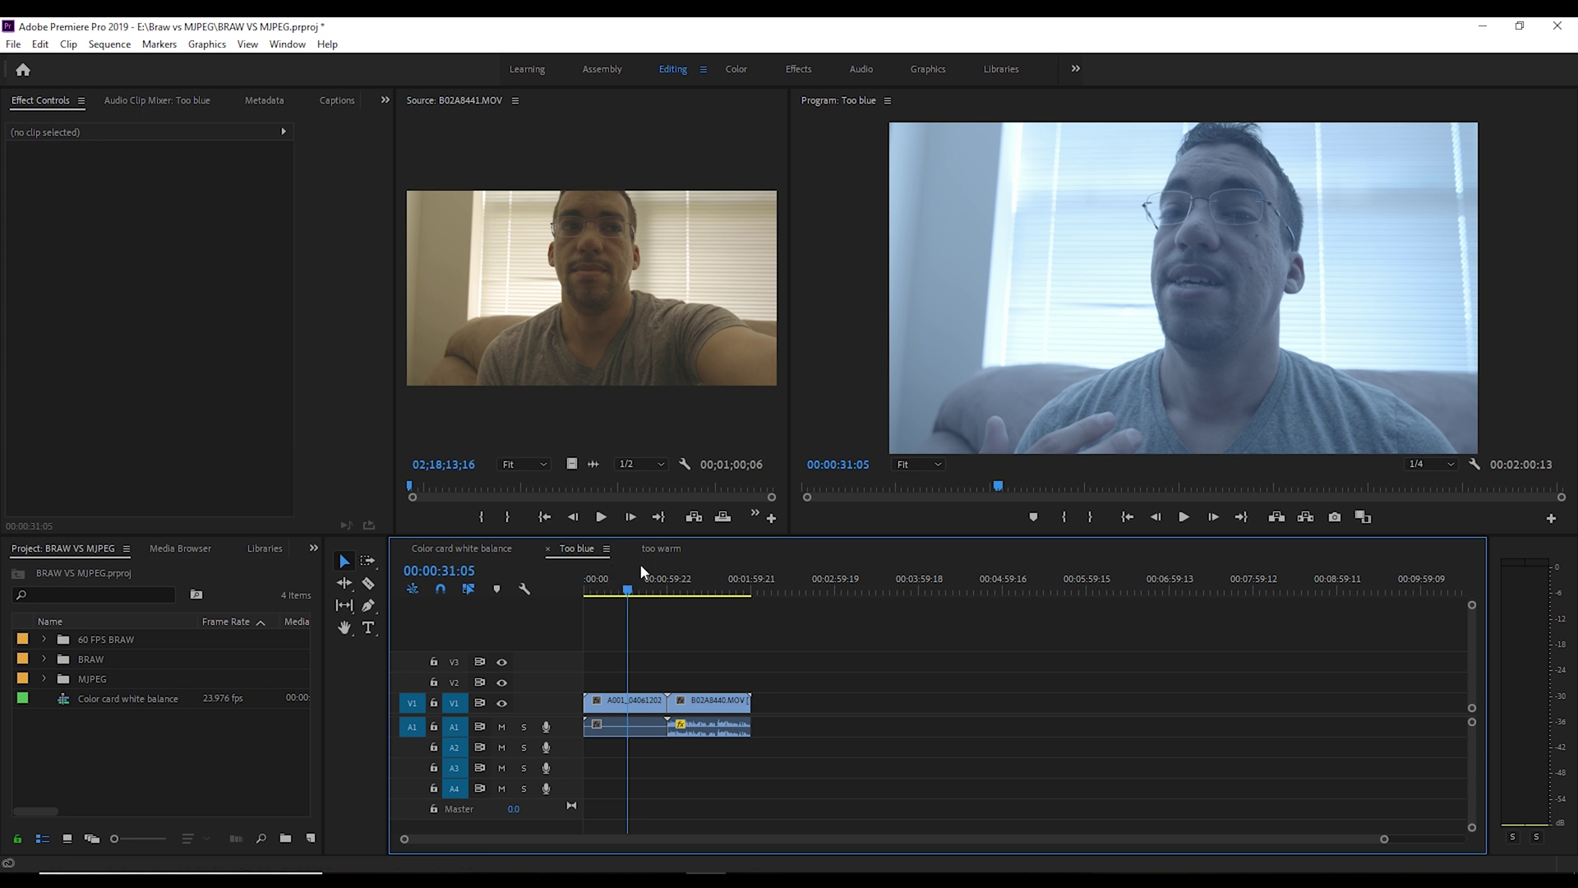
- Open the too warm sequence and compare frames of its BRAW clip with frames of B02A8441.MOV
click(661, 548)
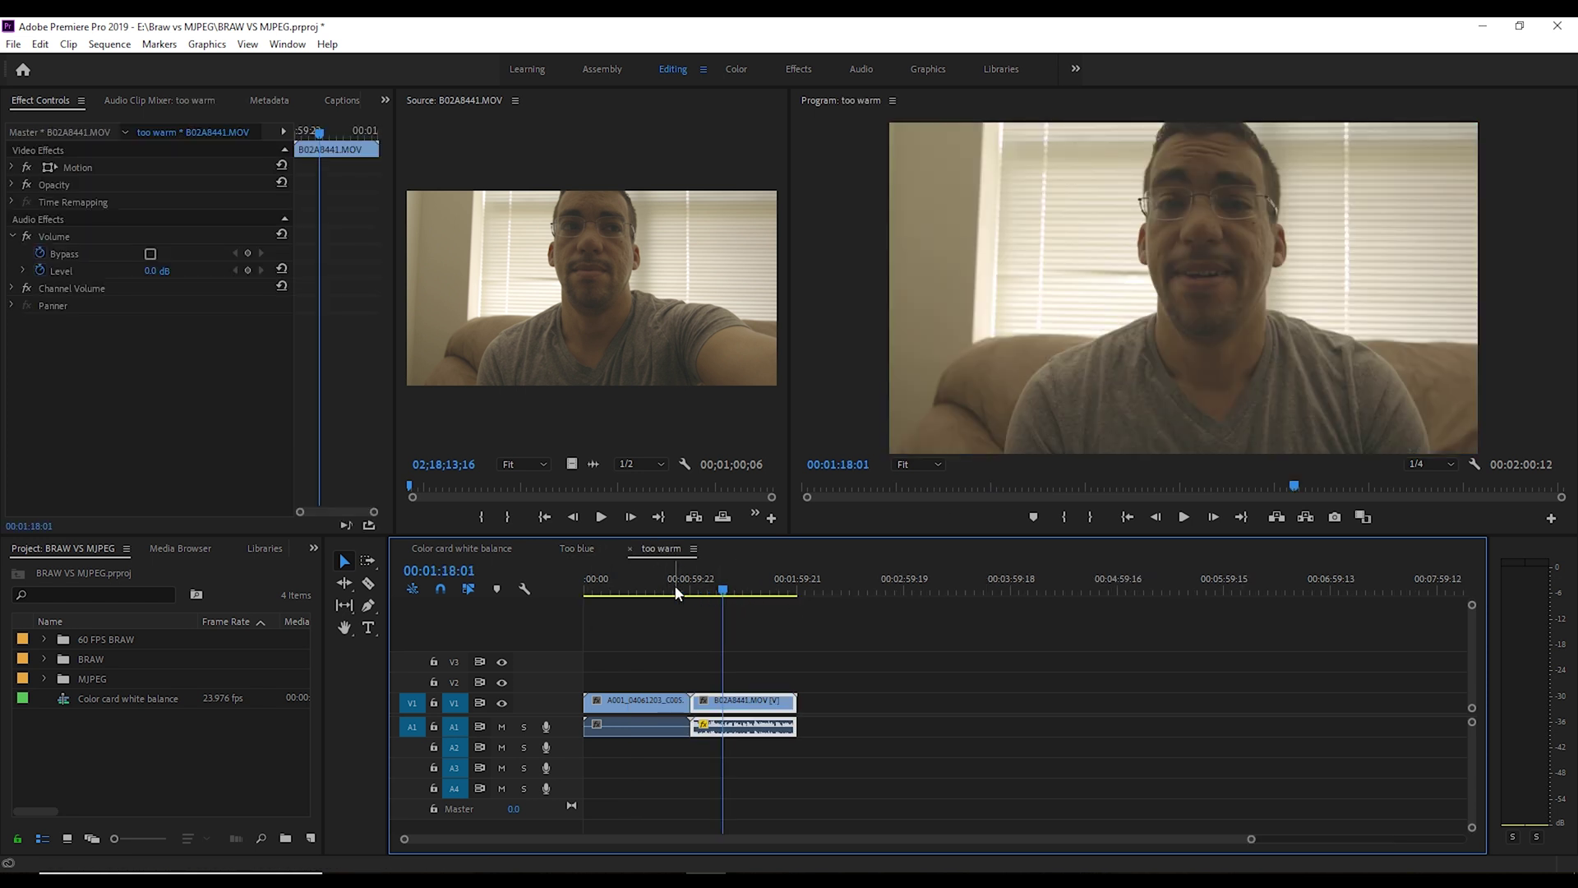
click(653, 588)
click(724, 585)
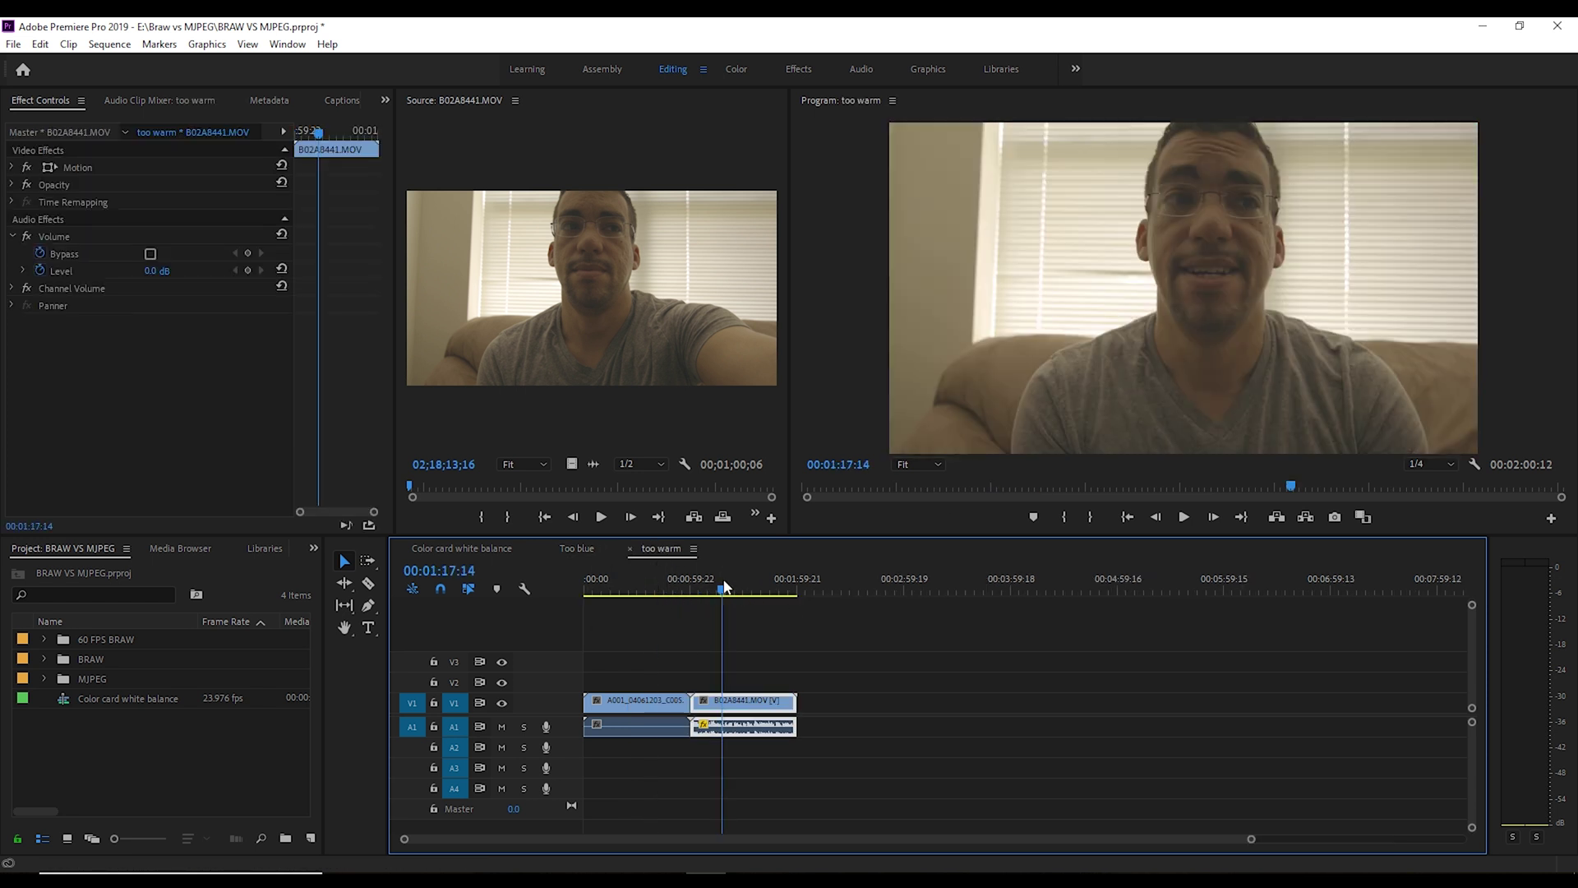
click(662, 588)
click(666, 589)
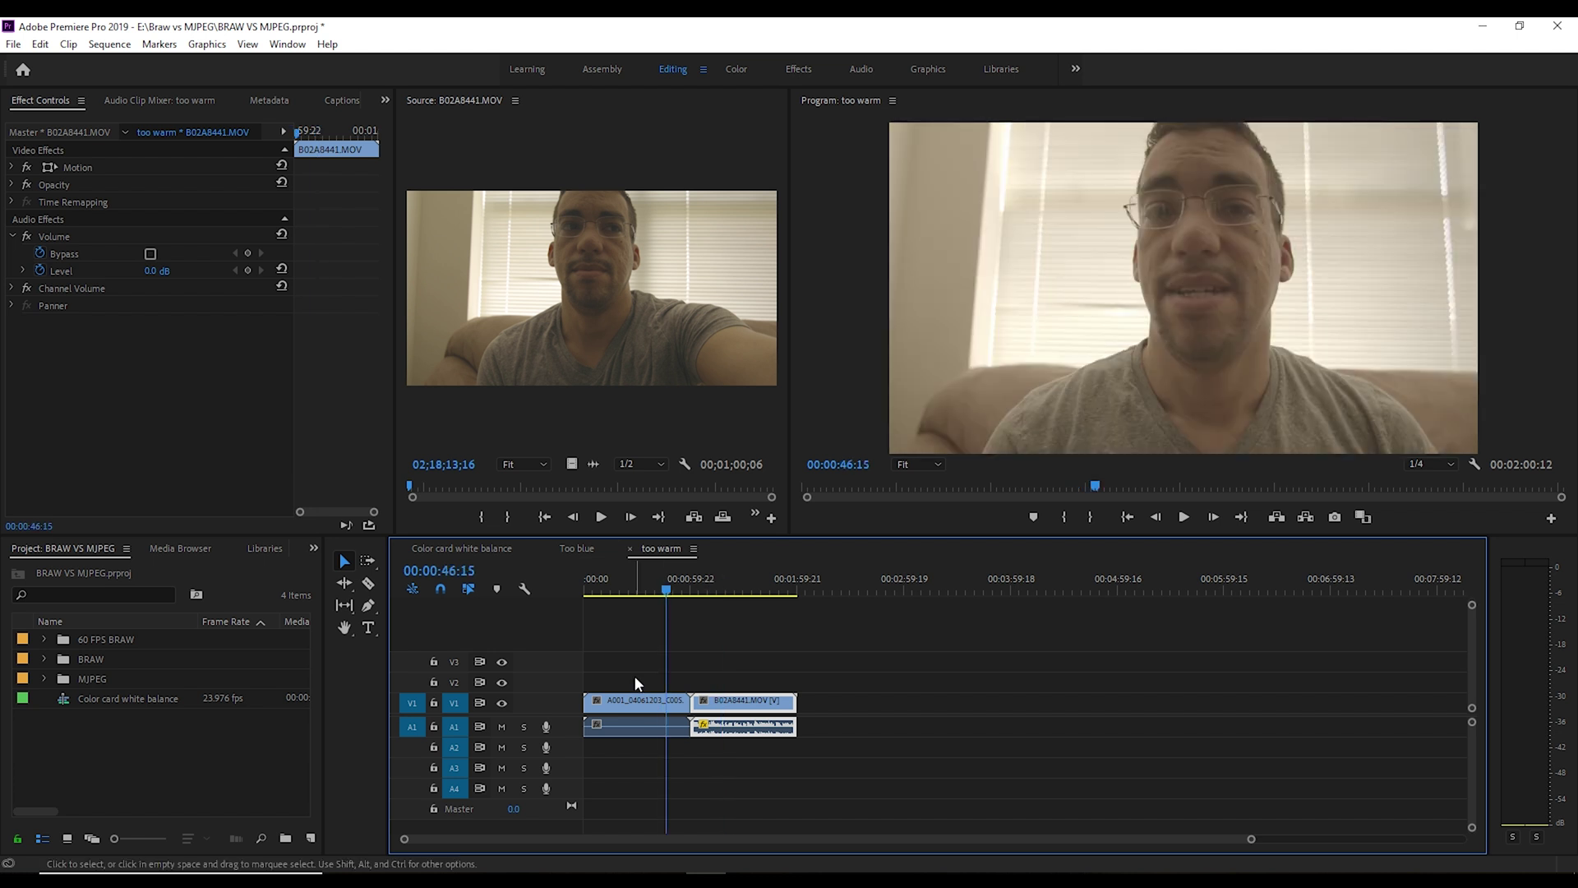
- Return to the Color card white balance sequence and compare frames of its BRAW clip and B02A8439.MOV
click(486, 545)
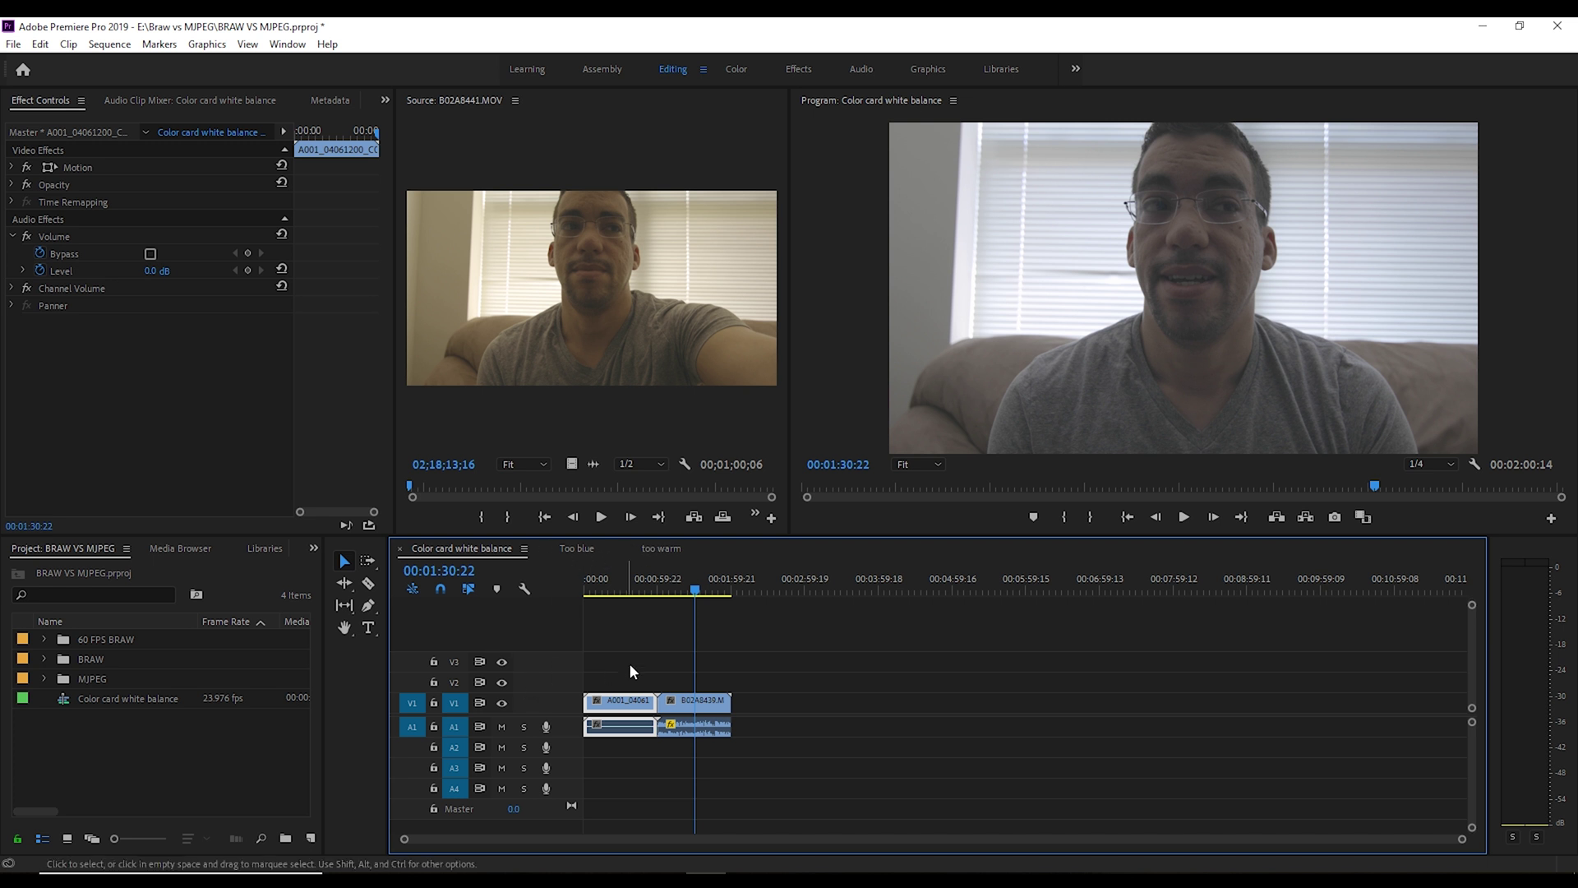
click(640, 588)
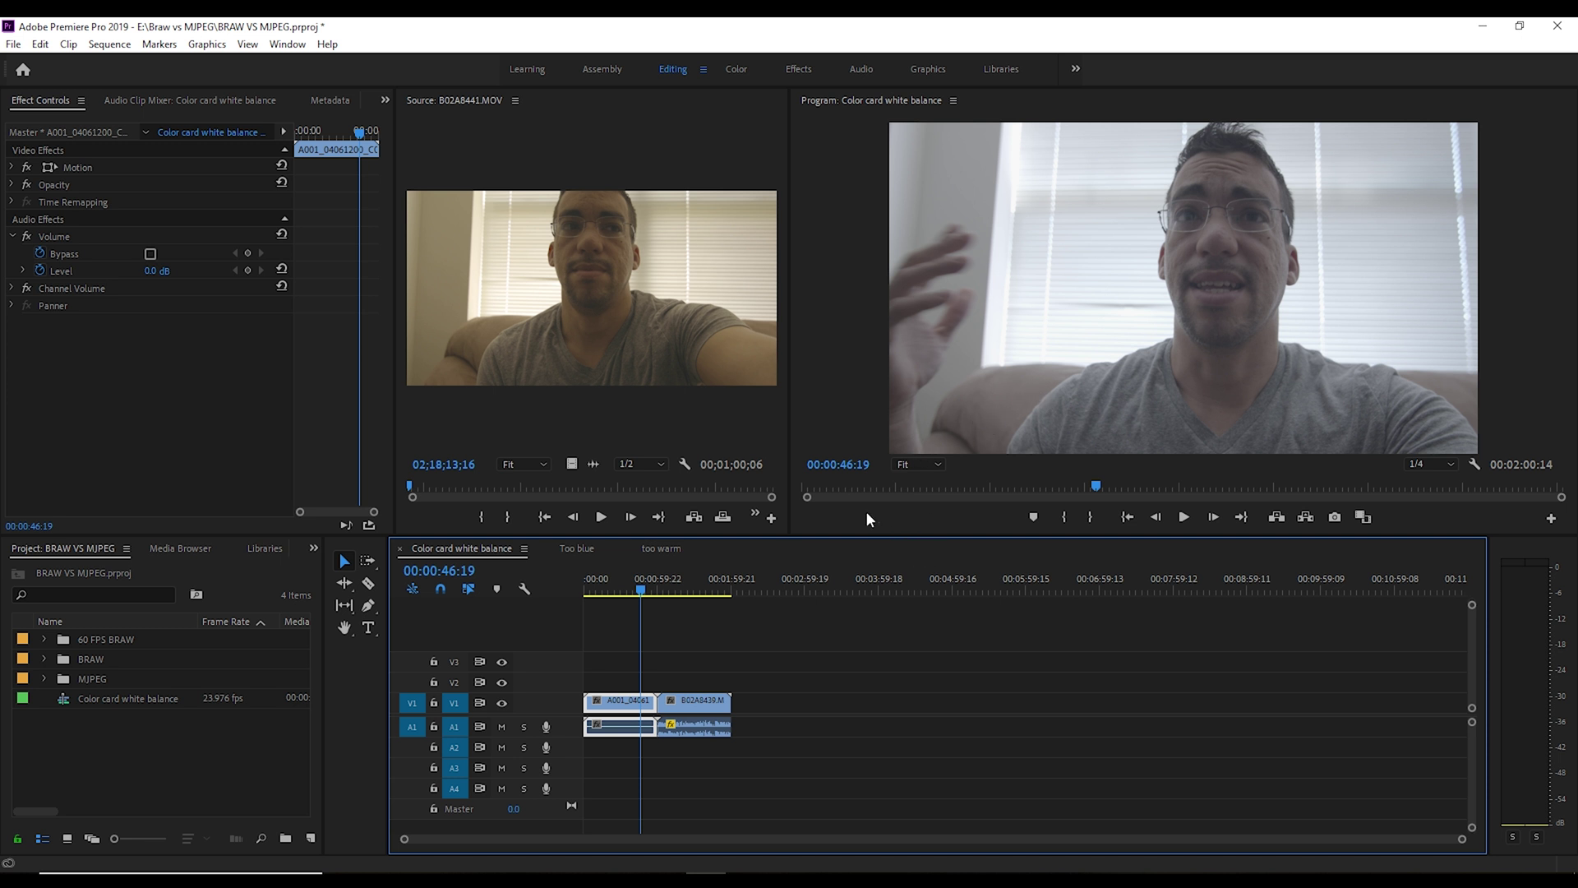
click(686, 588)
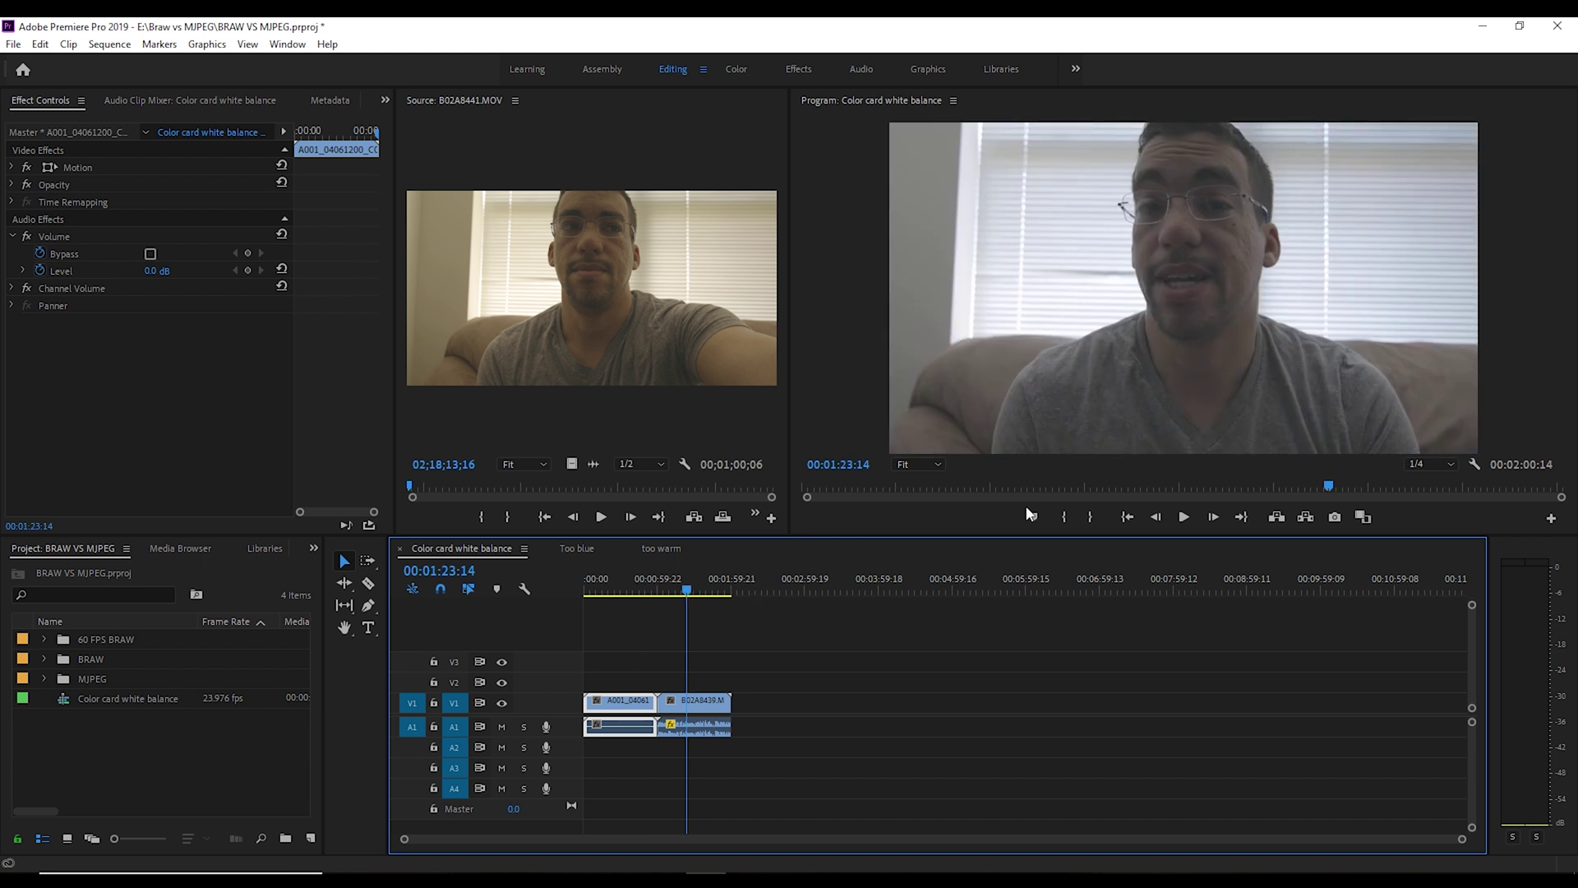
click(698, 589)
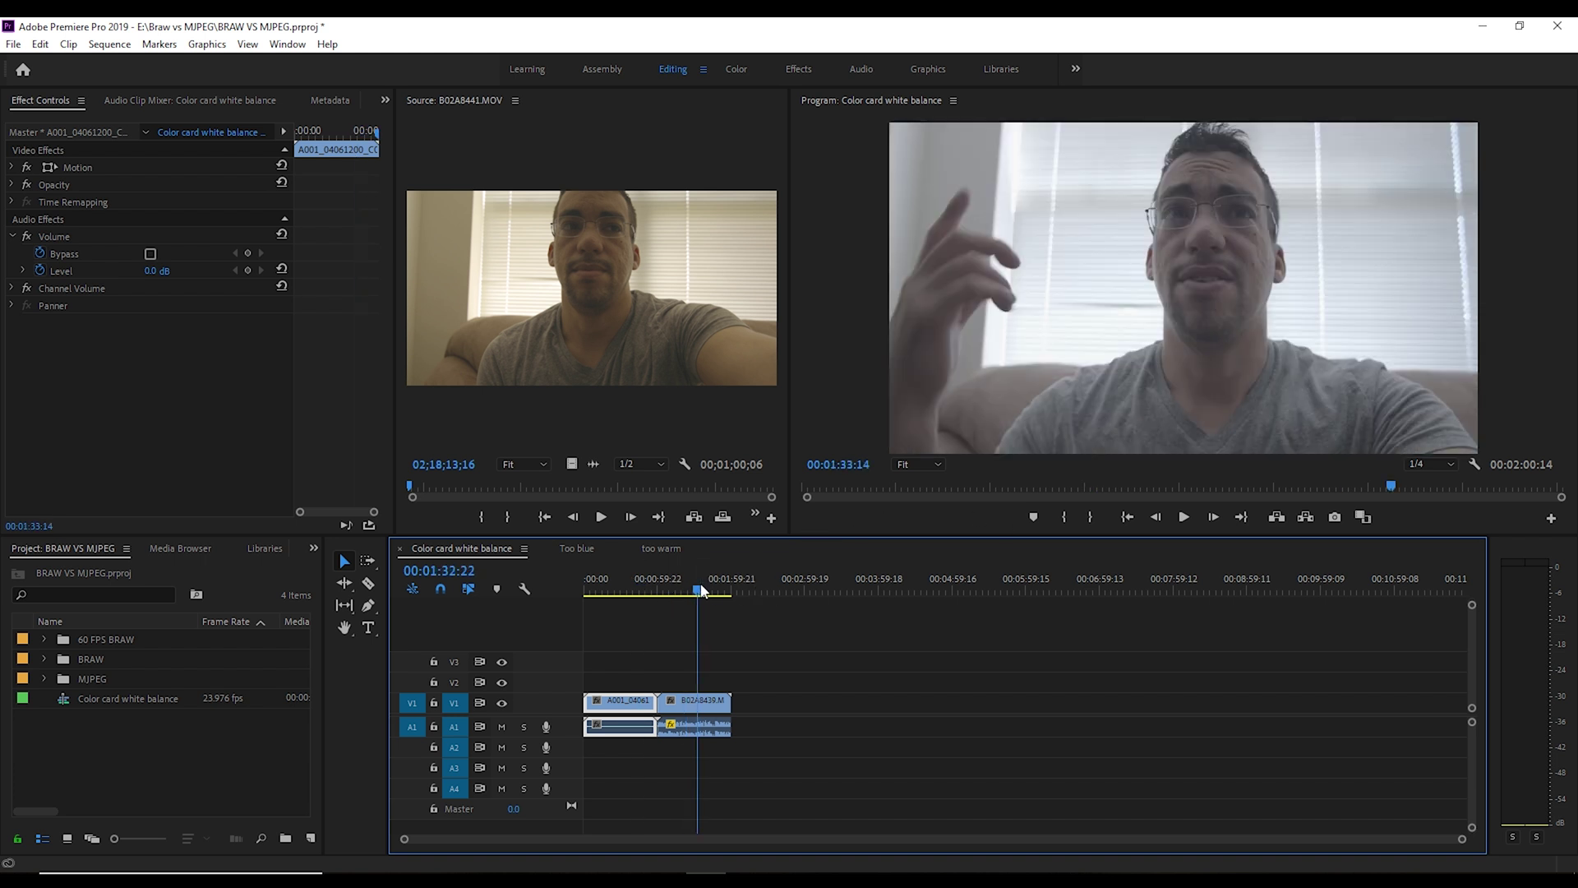
click(697, 589)
- Switch to the Too blue sequence and view several frames of its MJPEG clip B02A8440.MOV
click(577, 549)
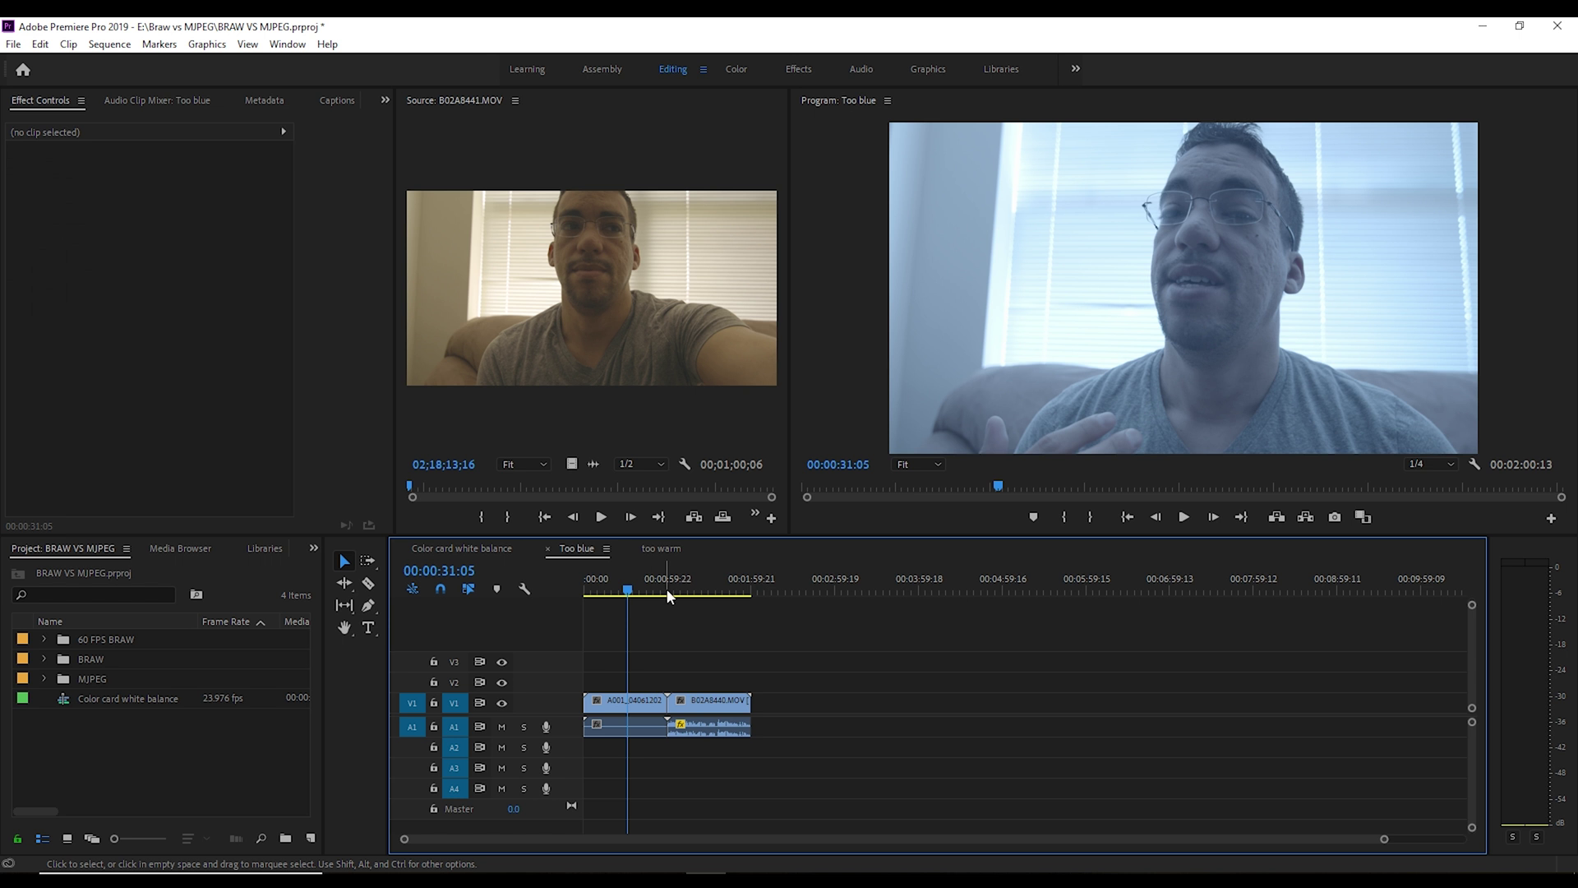
click(680, 589)
click(697, 590)
click(698, 590)
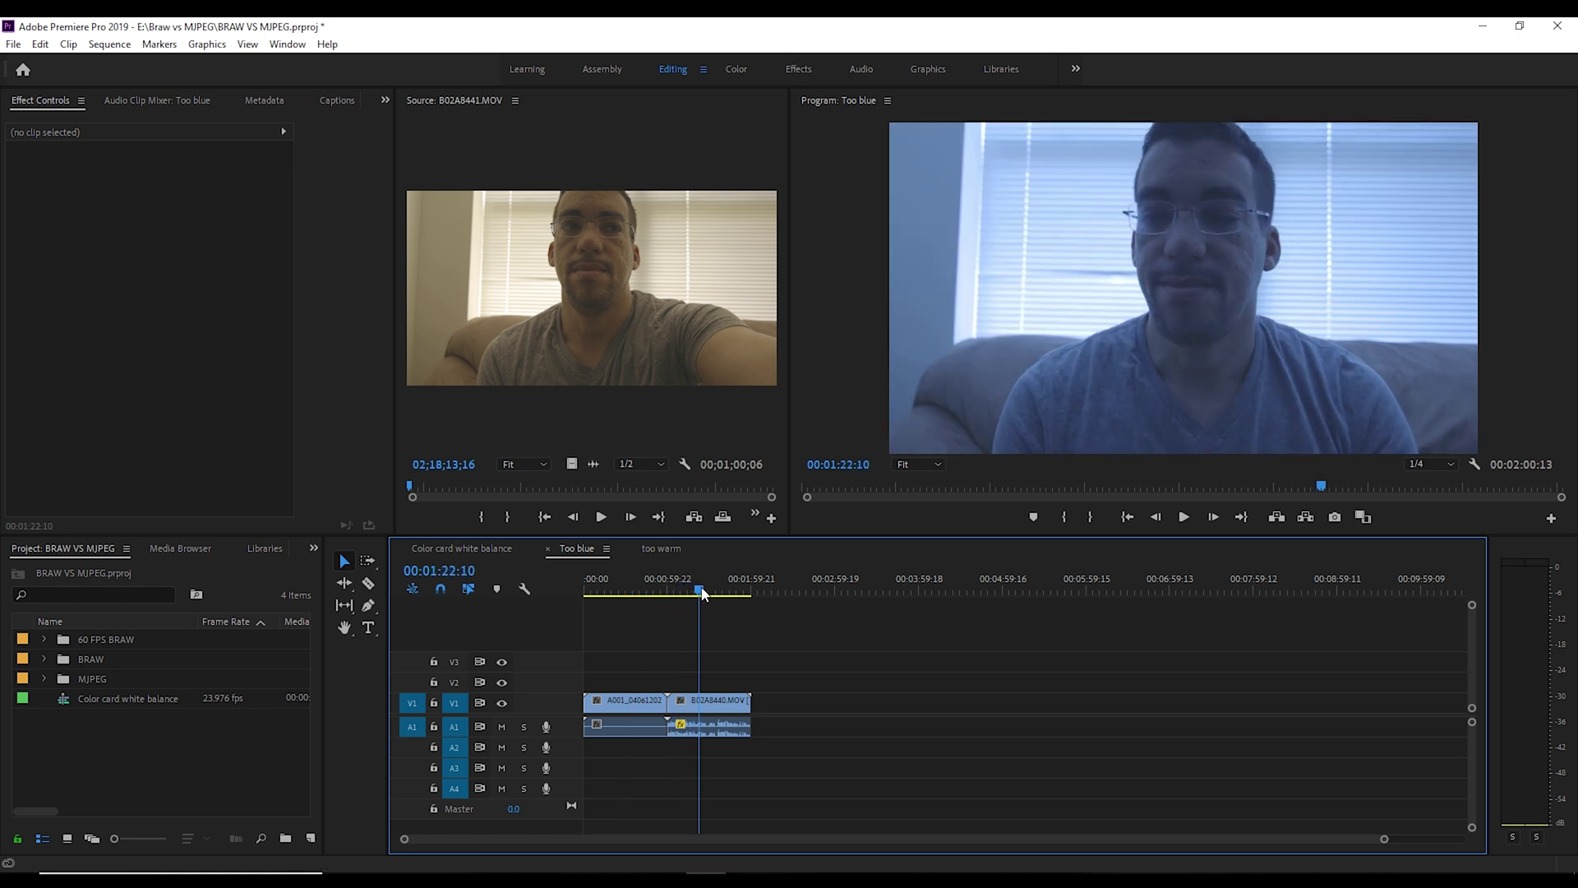
- Switch to the too warm sequence and compare frames of its BRAW clip and B02A8441.MOV
click(661, 549)
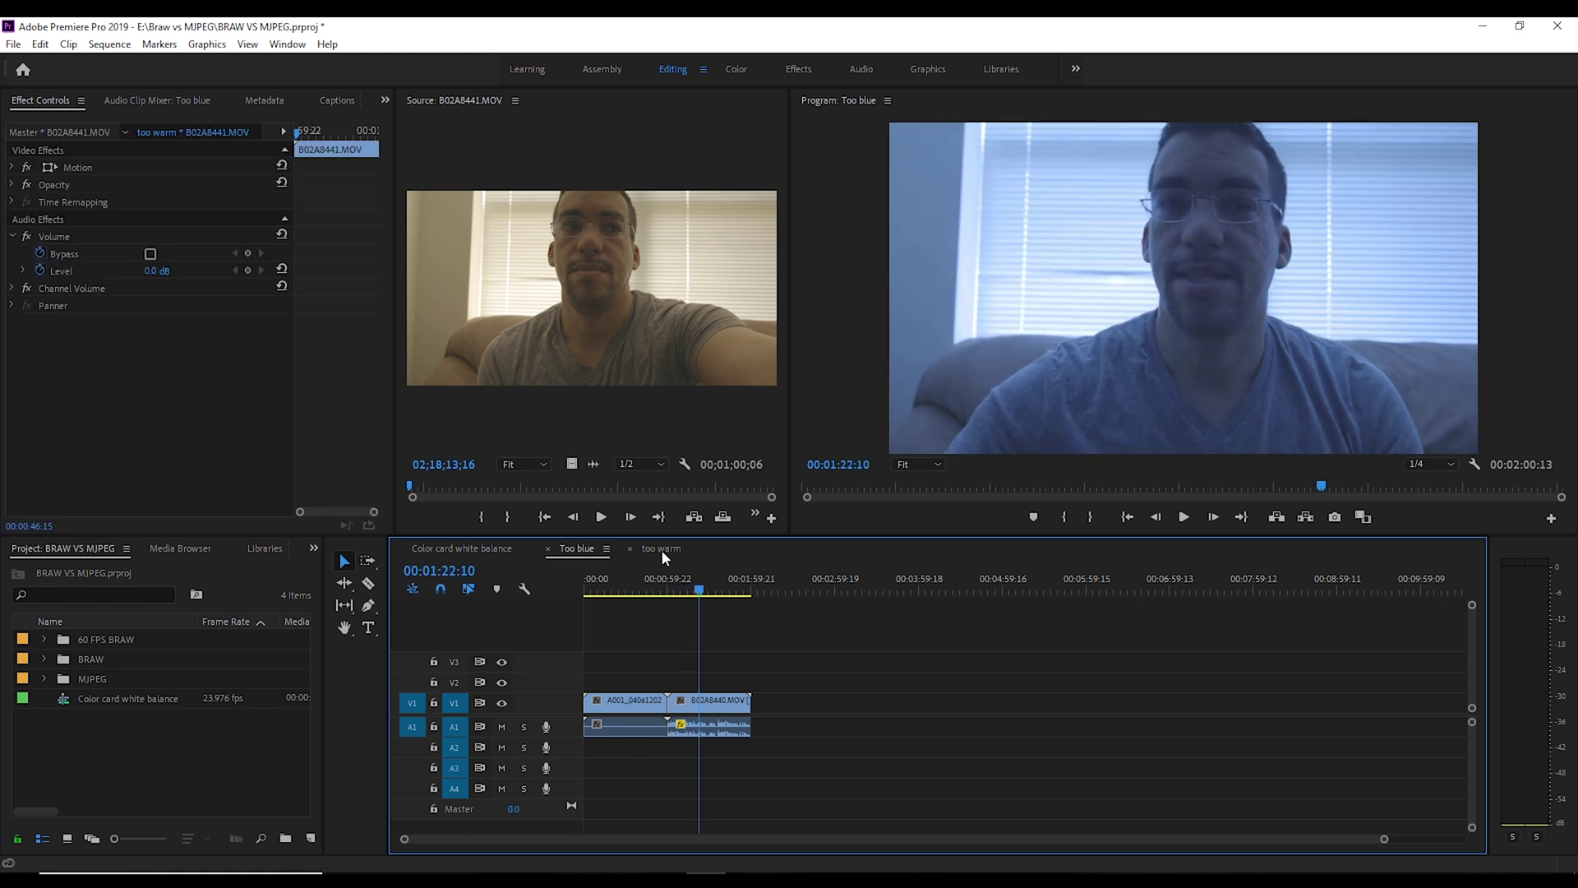
click(731, 588)
click(632, 588)
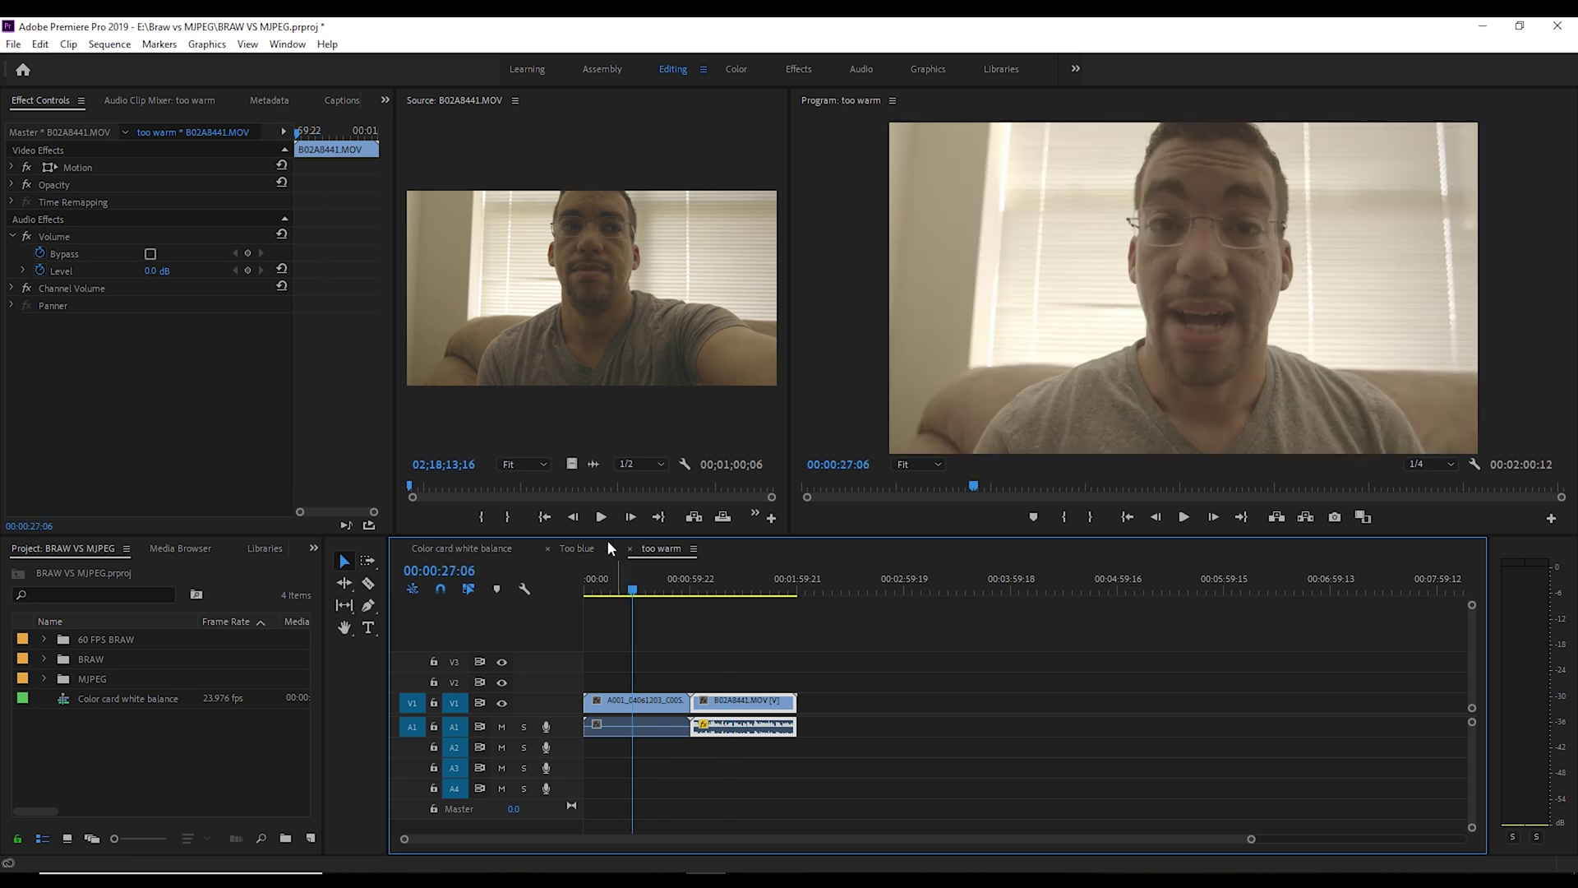
click(723, 589)
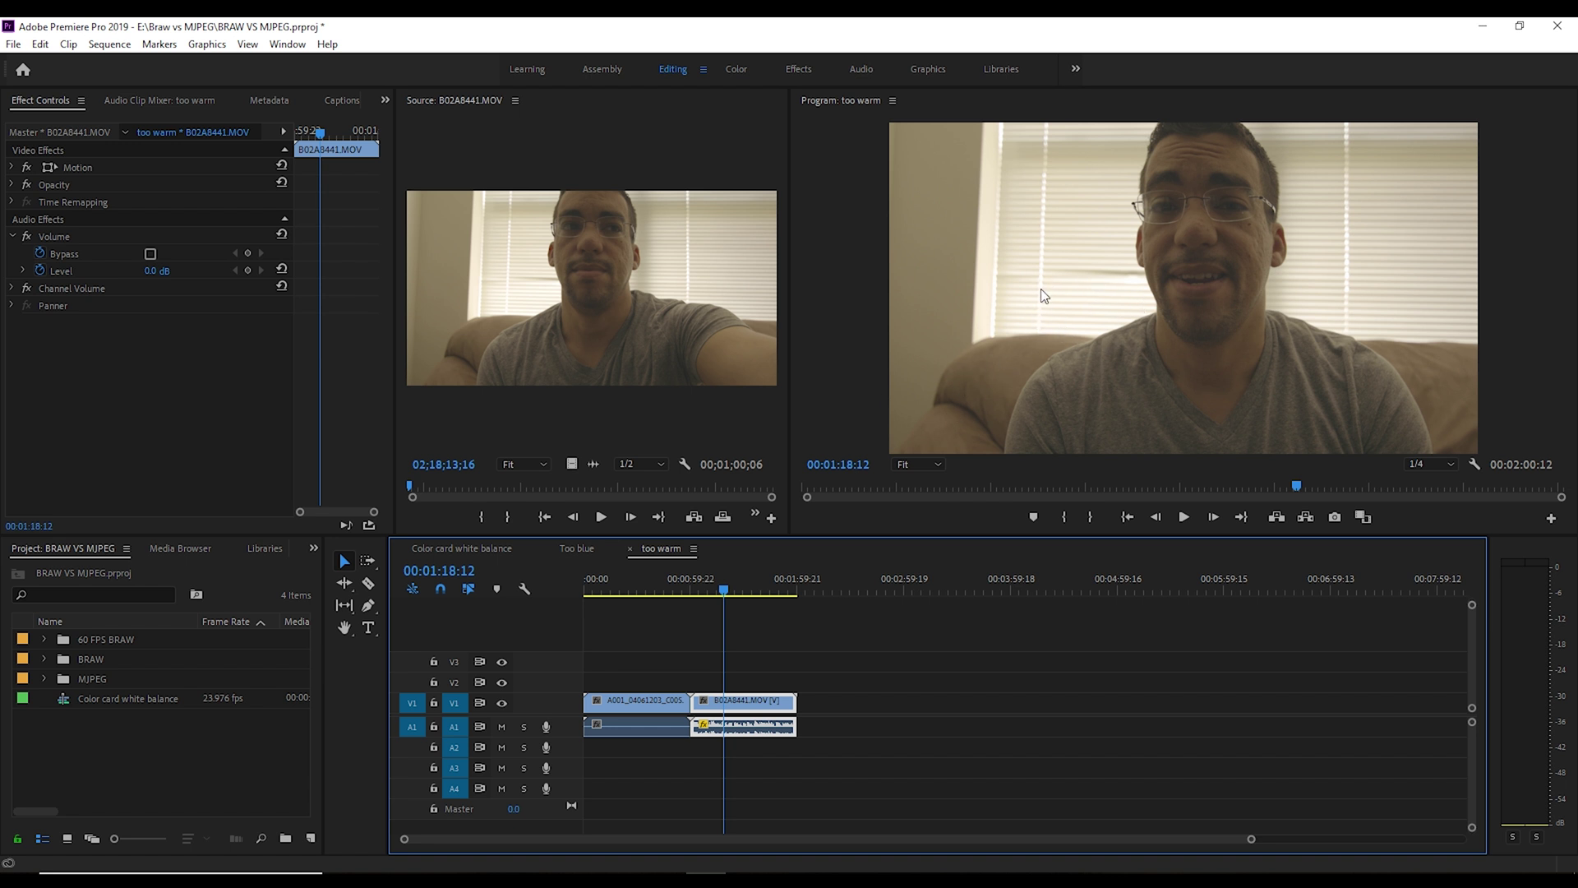
click(663, 585)
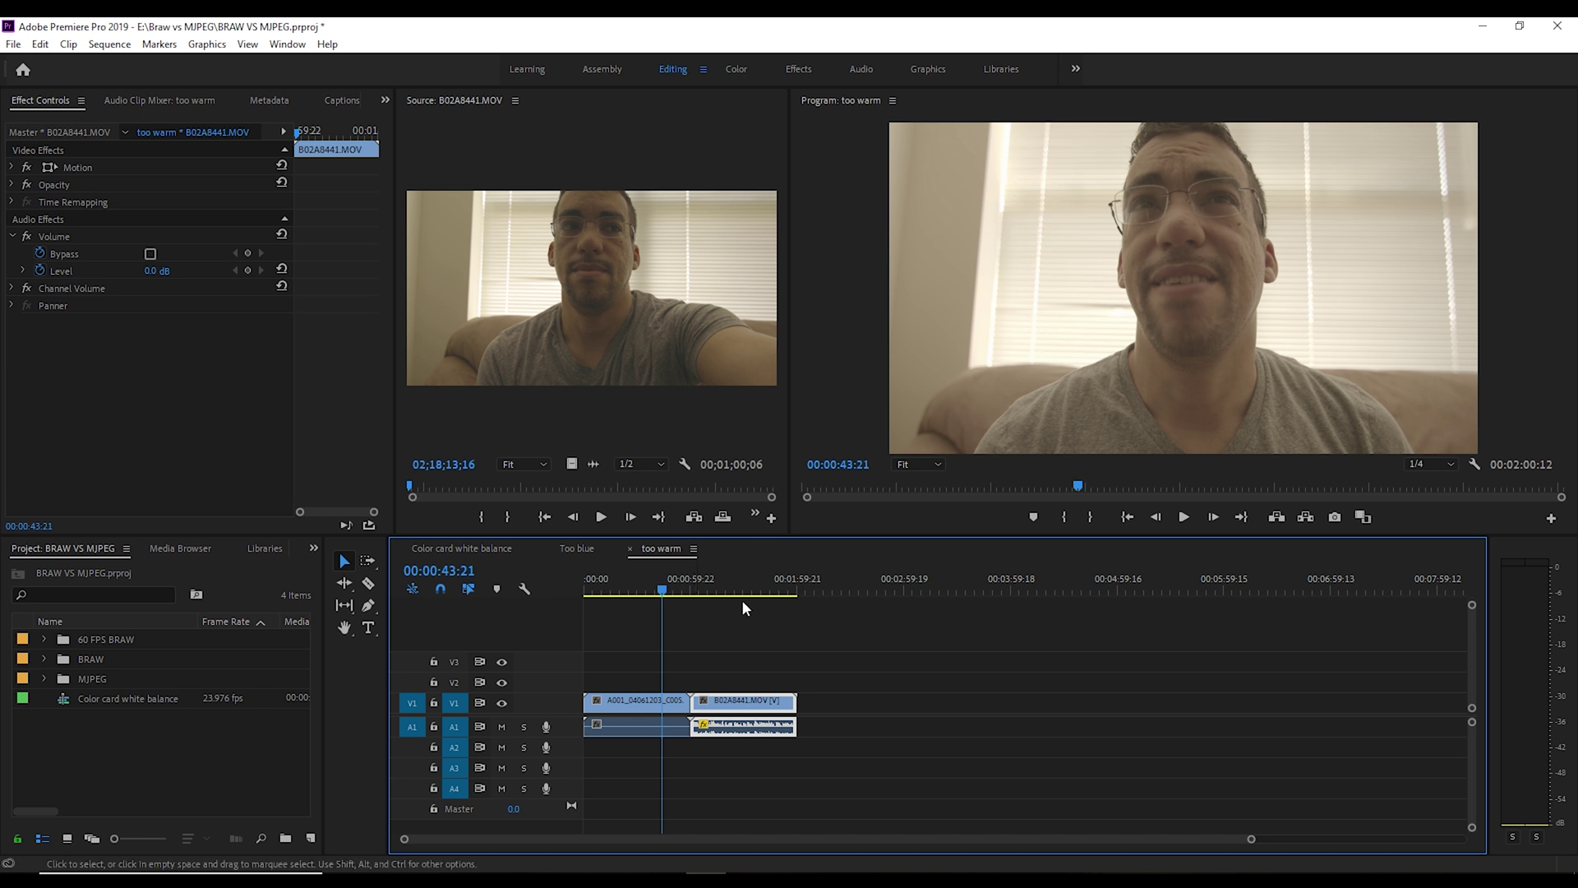
click(715, 586)
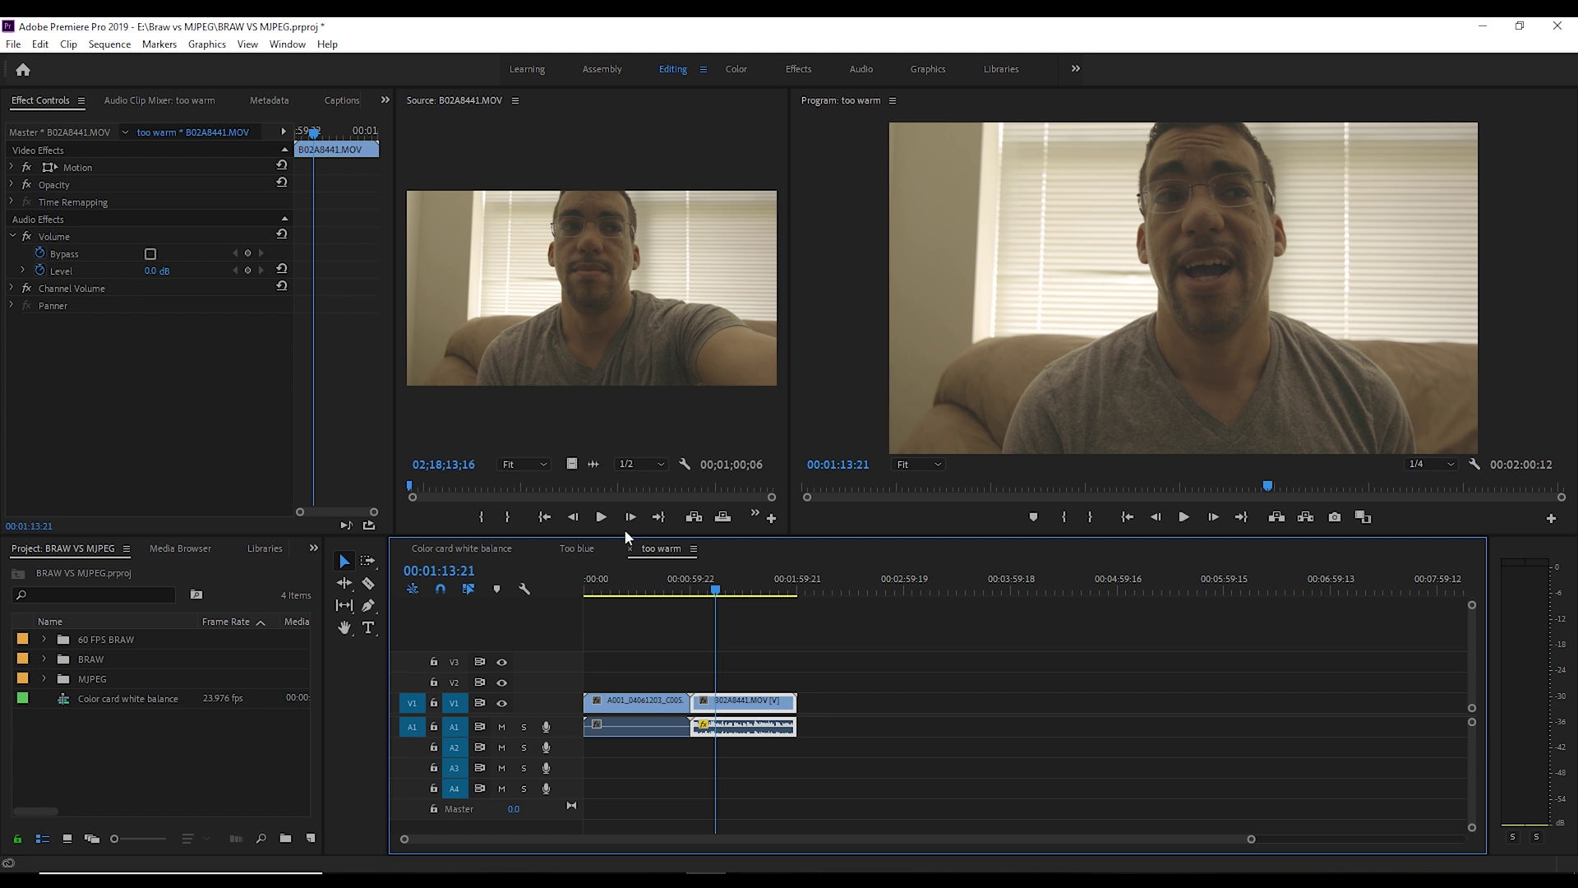
- Recheck one frame each of B02A8439.MOV and the BRAW clip in the Color card white balance sequence
click(490, 551)
click(680, 585)
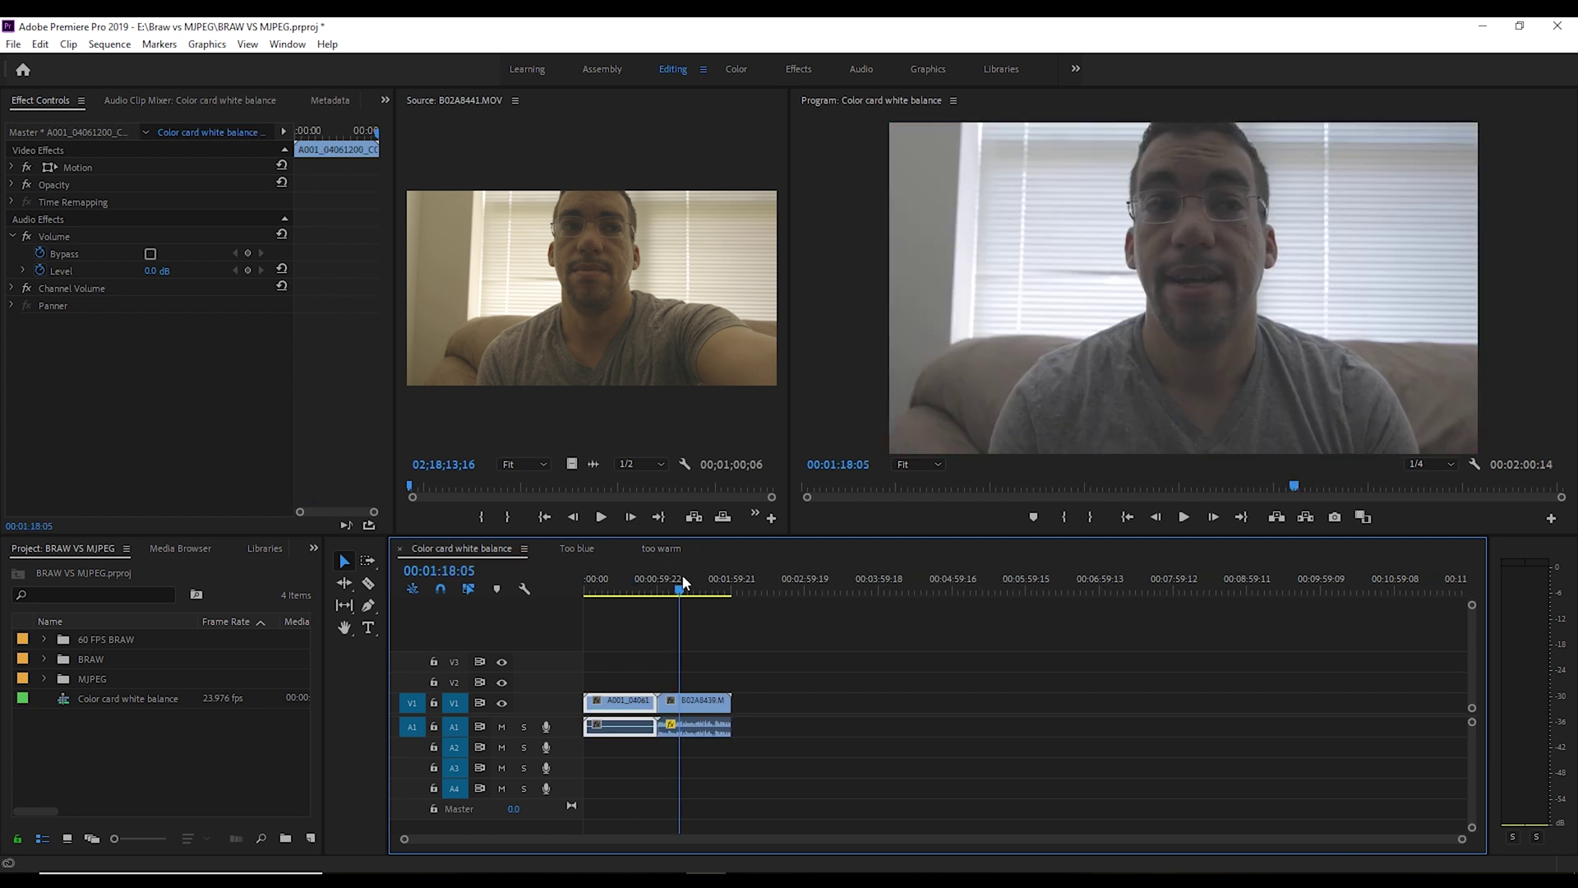
click(614, 585)
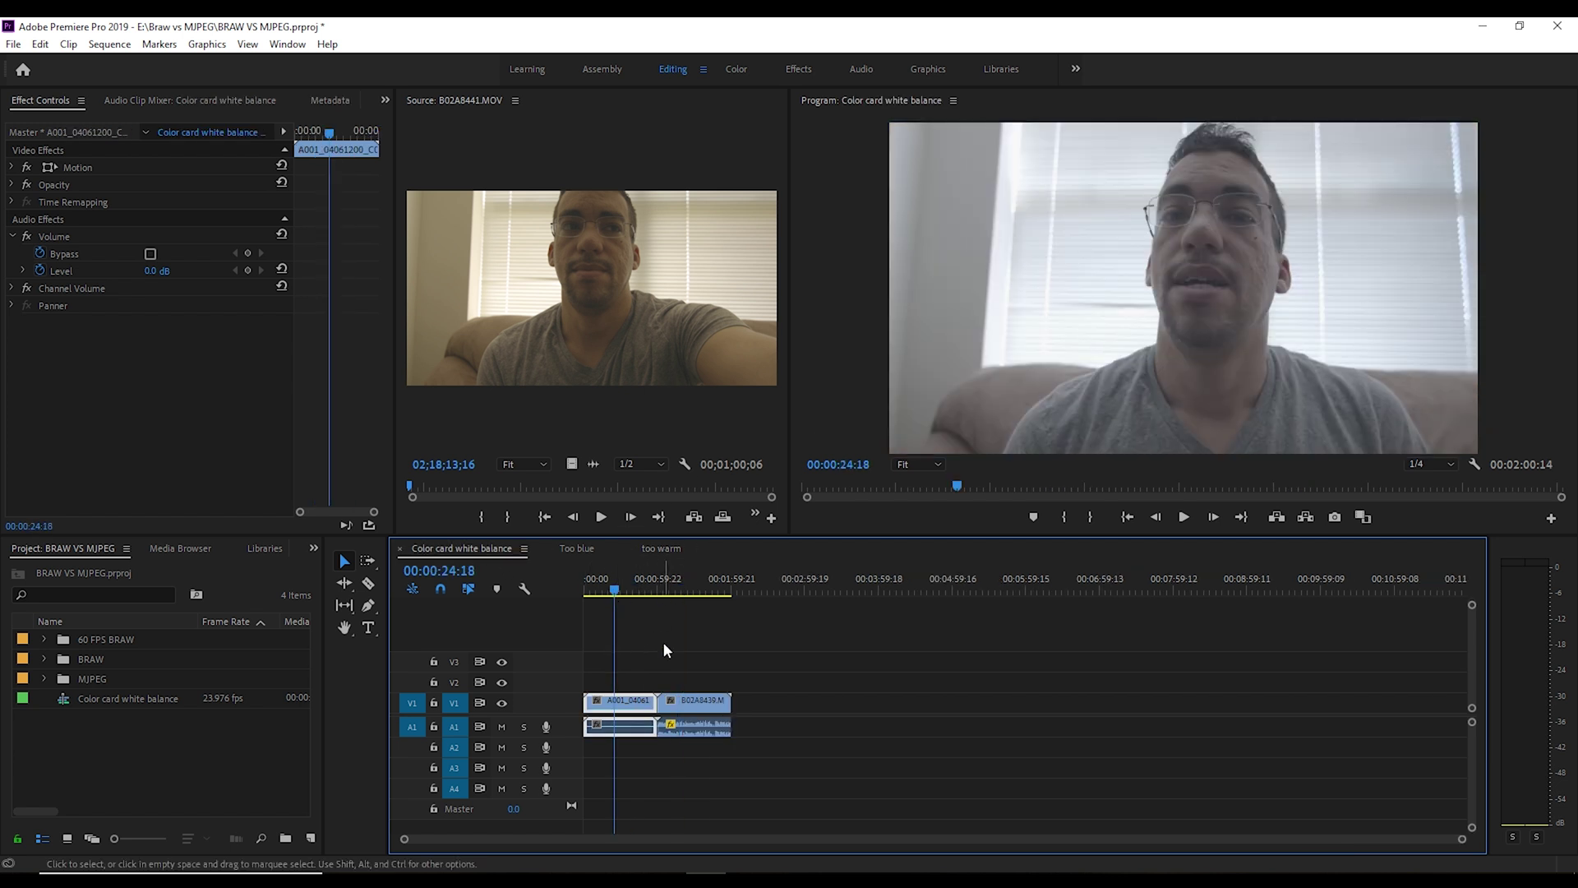
- In the Too blue sequence, shift B02A8440.MOV about 2 min 14 s later to leave a gap after the BRAW clip
click(581, 547)
drag(715, 698, 902, 700)
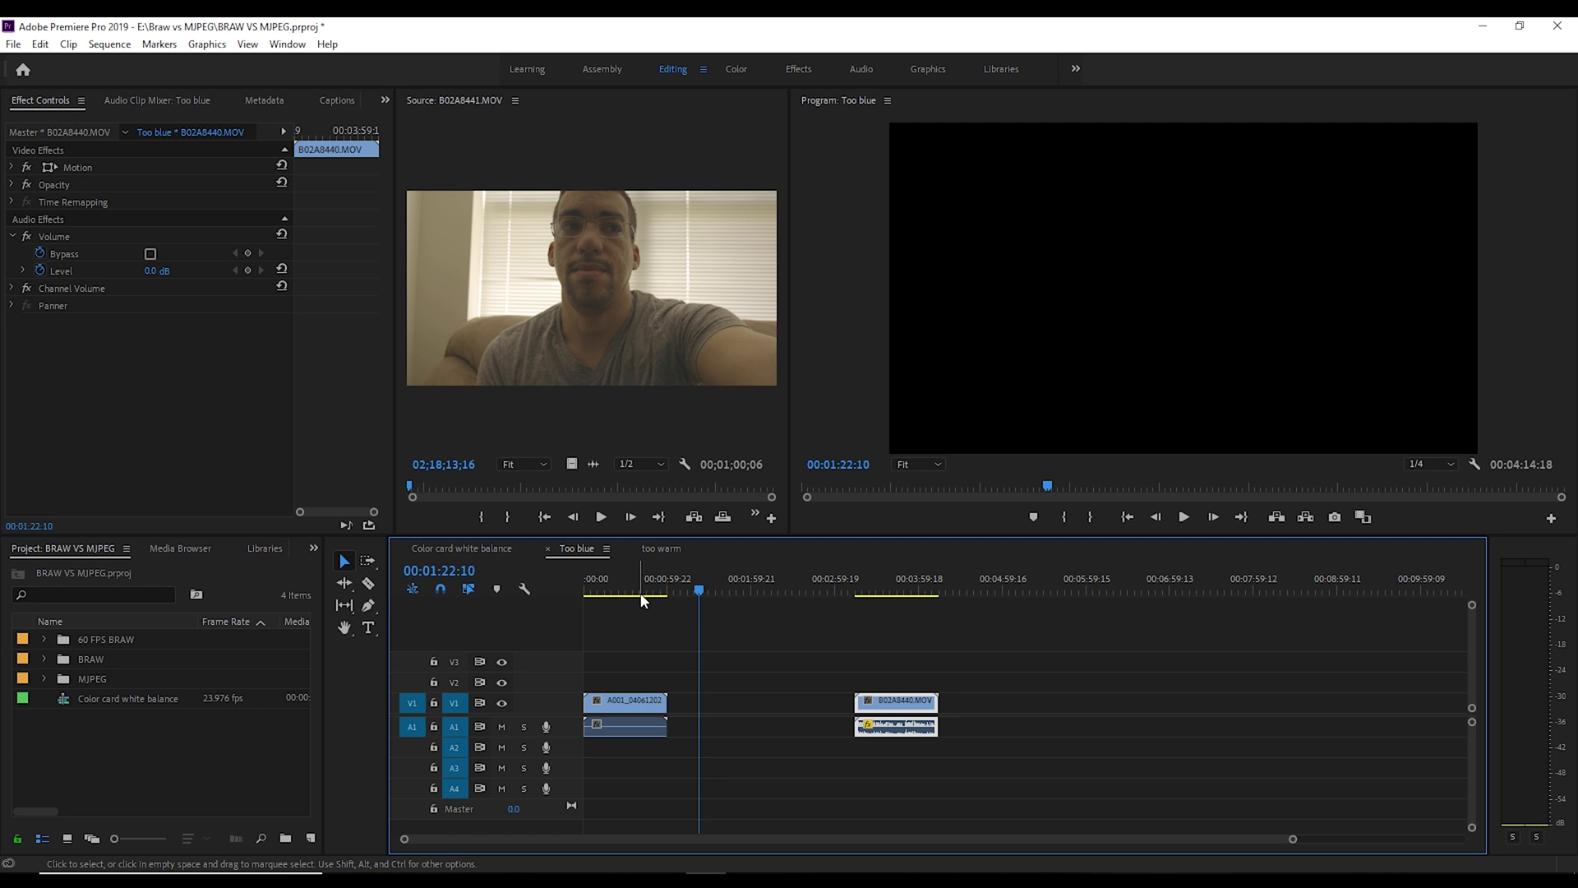
click(637, 593)
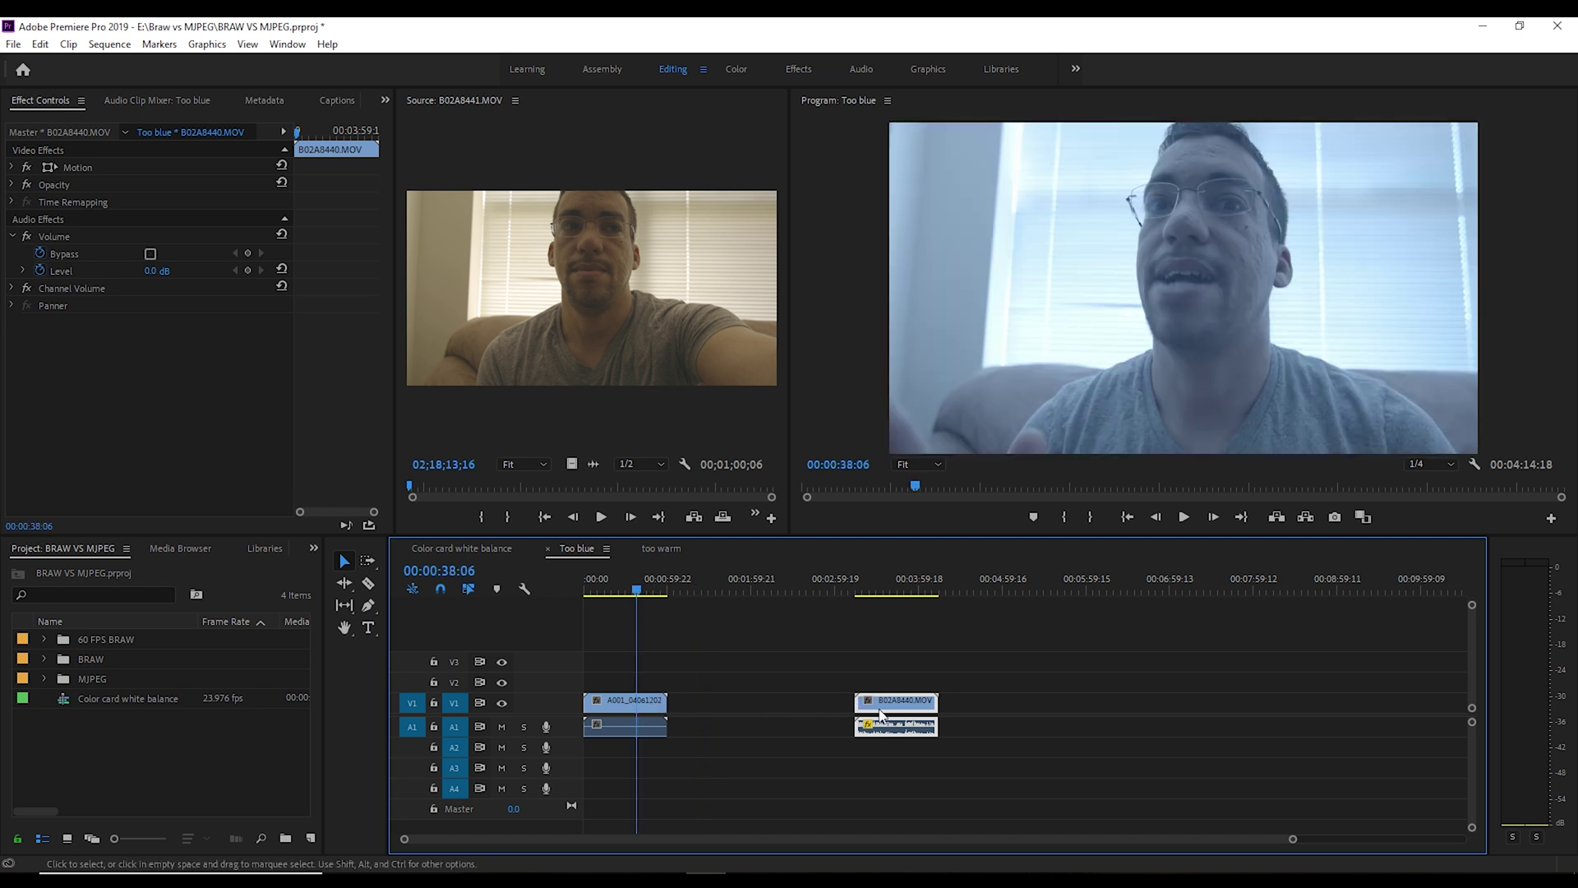
- Add A001_04061200_C003 from the BRAW bin directly after the too blue BRAW clip and compare the two clips' frames
click(46, 658)
drag(96, 682, 694, 706)
click(689, 590)
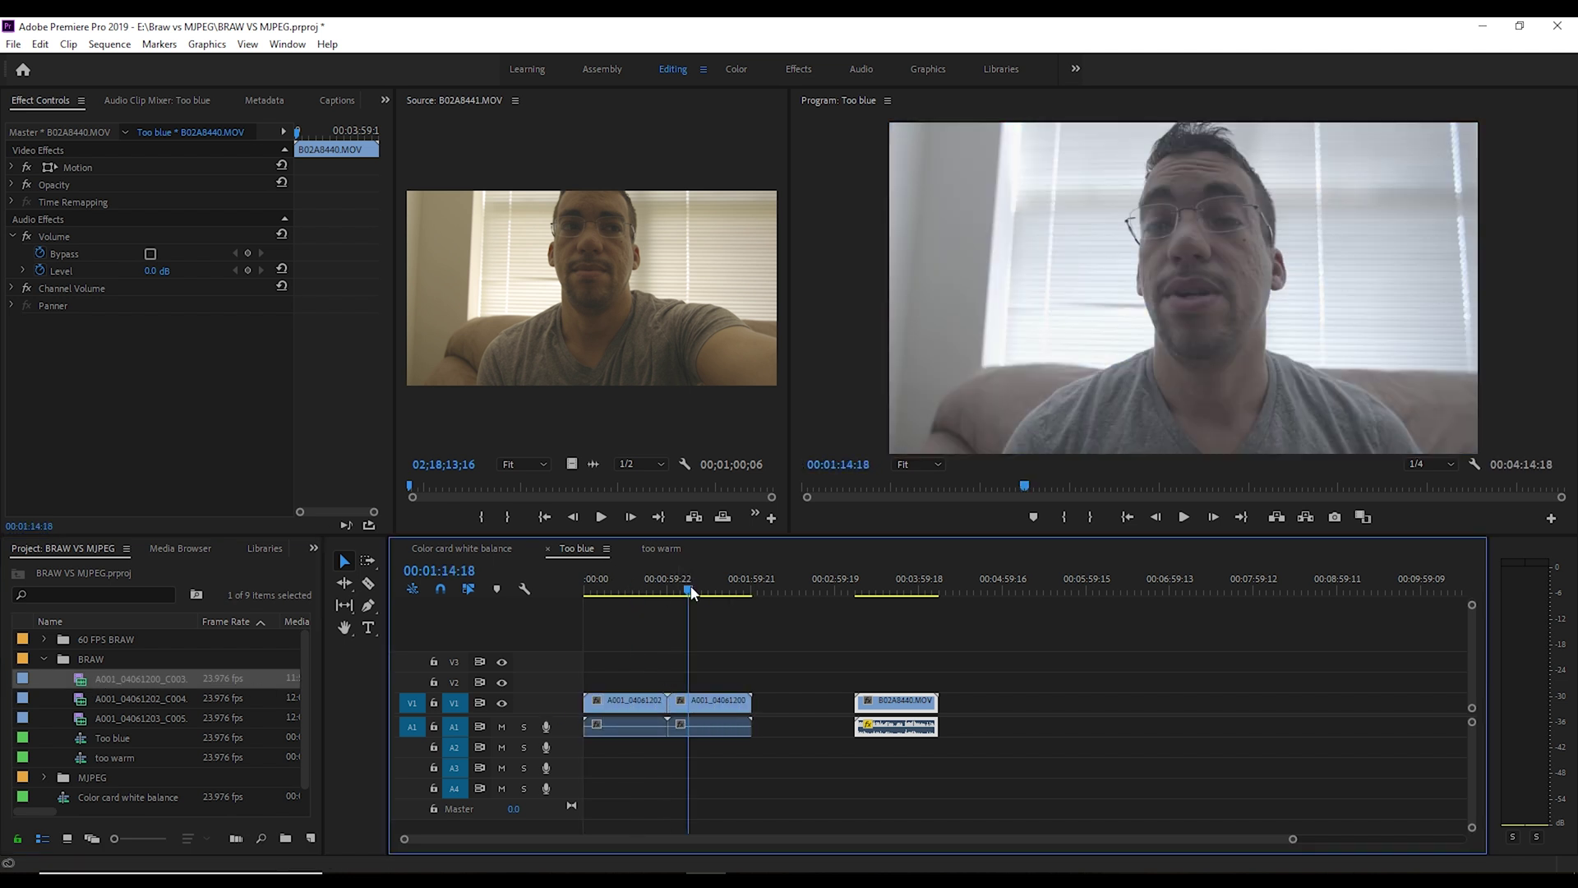
click(642, 591)
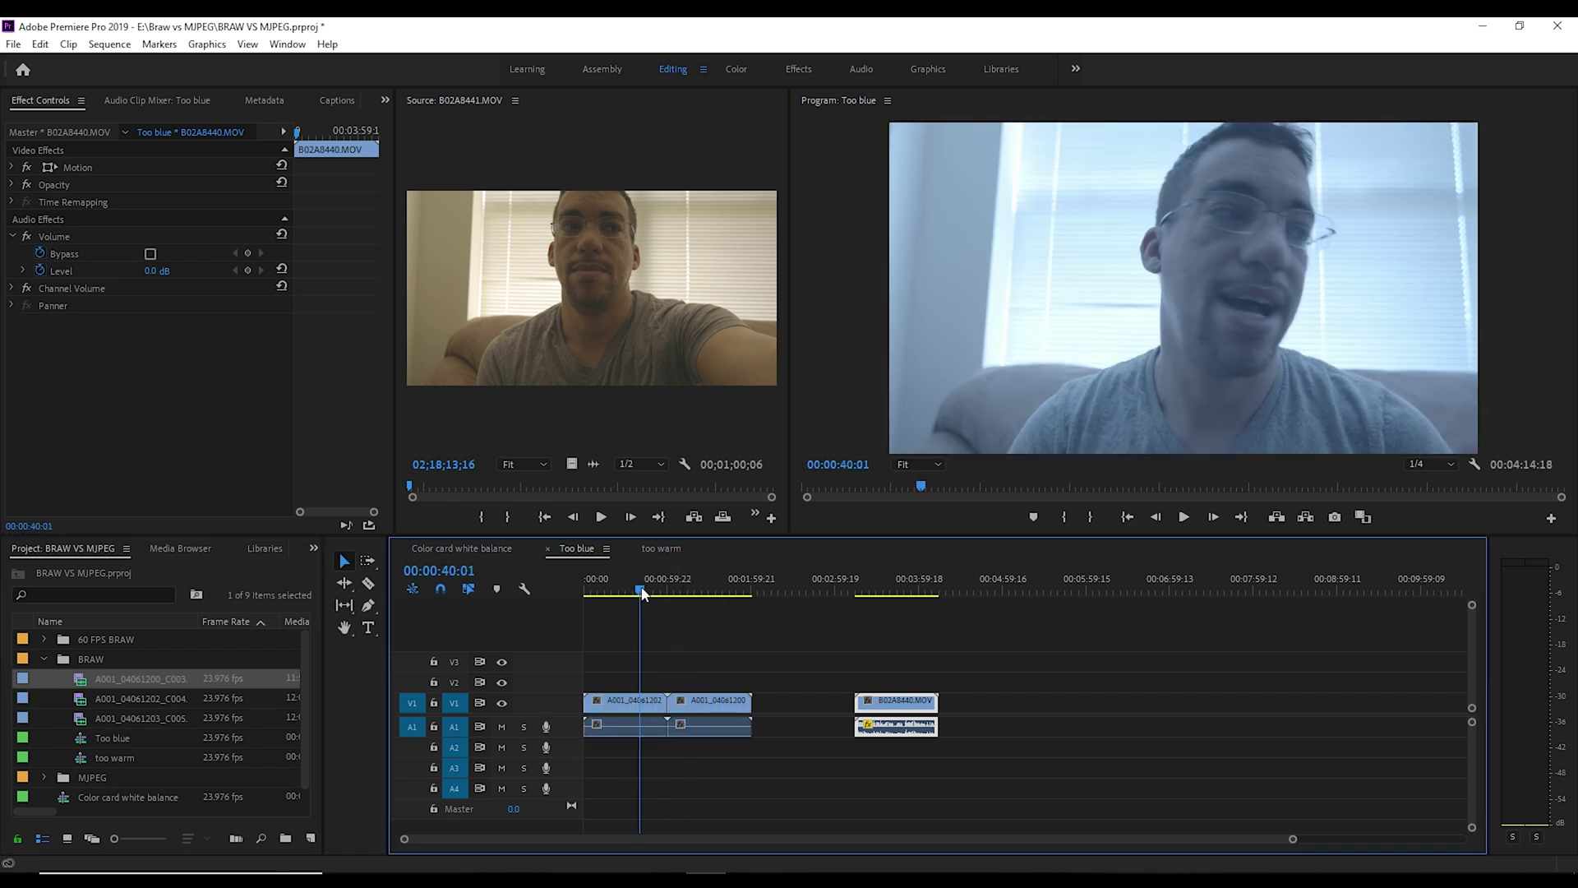
- Stack the A001_04061200_C003 clip on V2 above the too blue BRAW clip as a split screen, with position 2750, 1080 and left crop 29%
drag(699, 705, 618, 684)
drag(618, 684, 618, 684)
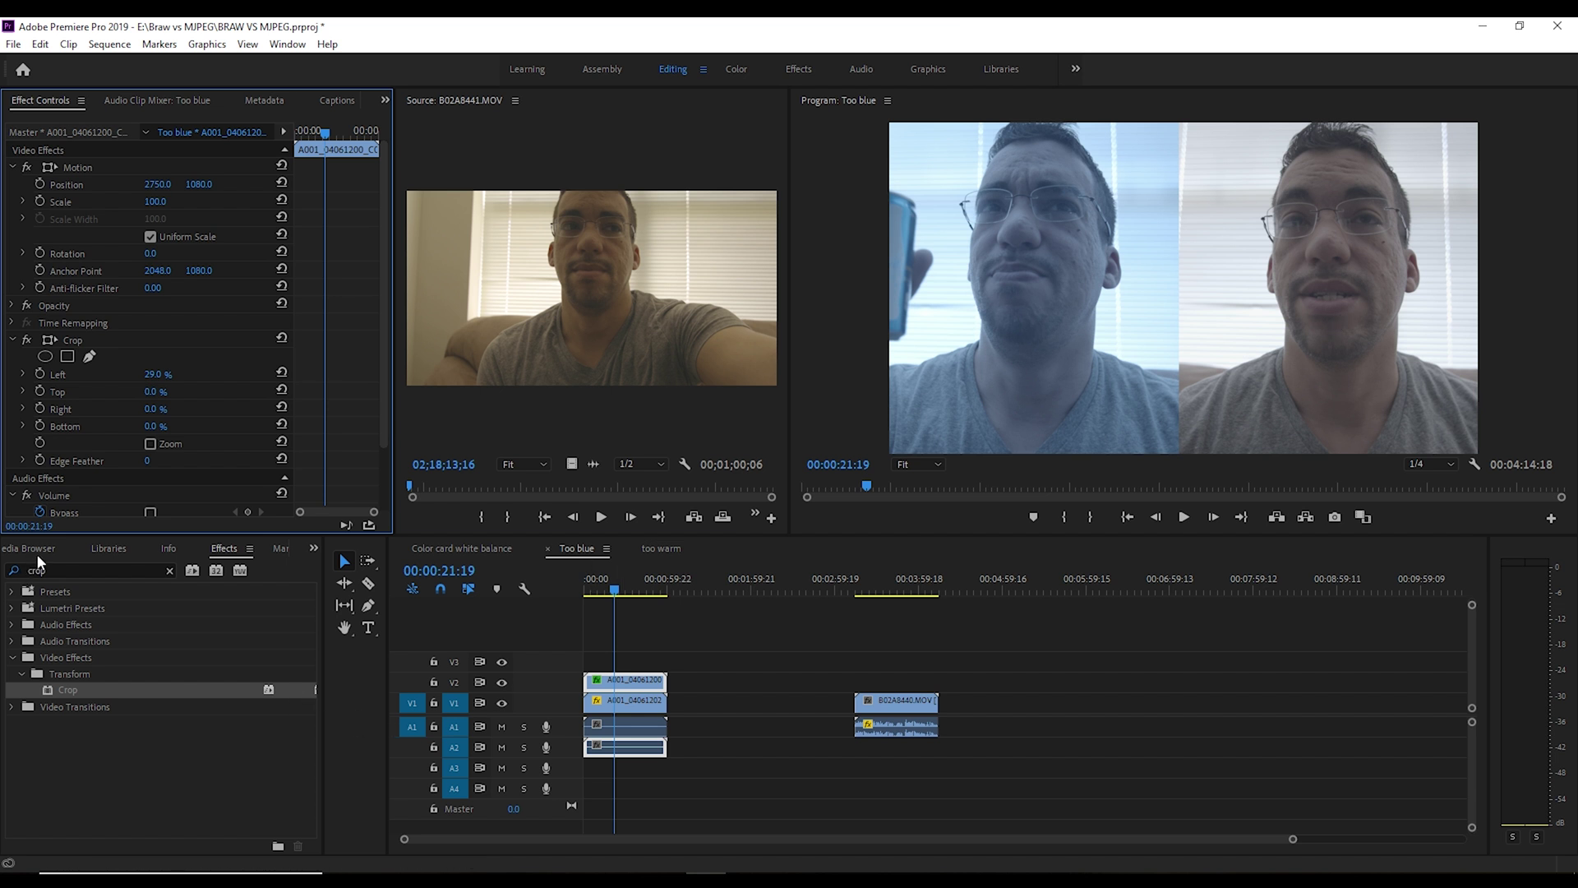
key(ctrl+s)
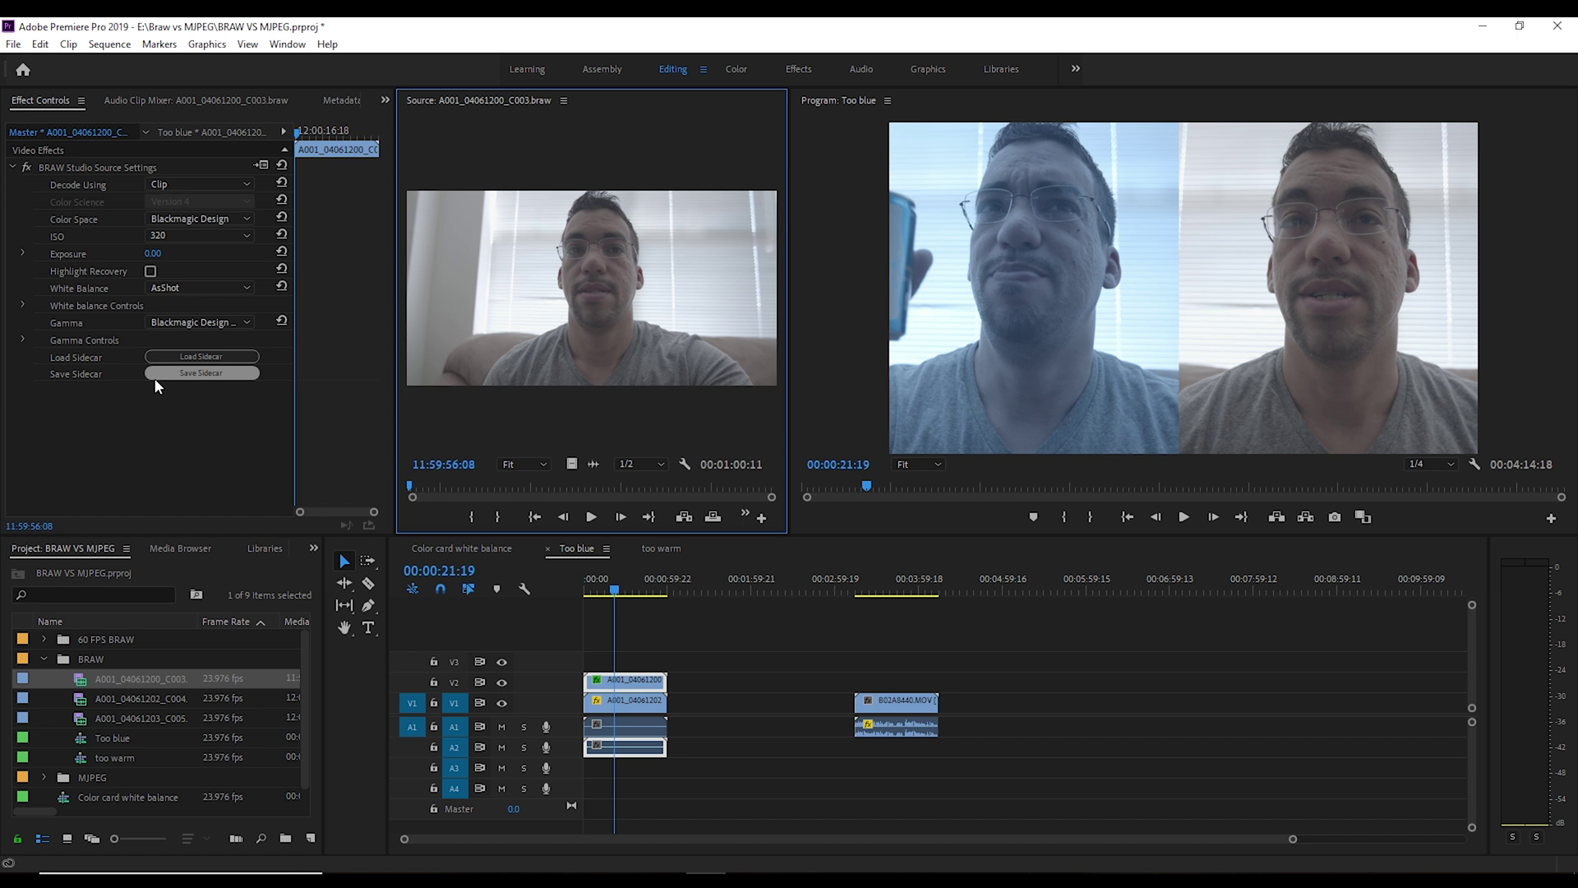
- In the BRAW source settings of A001_04061200_C003, decode using Clip and set the ISO to 400
click(220, 184)
click(205, 235)
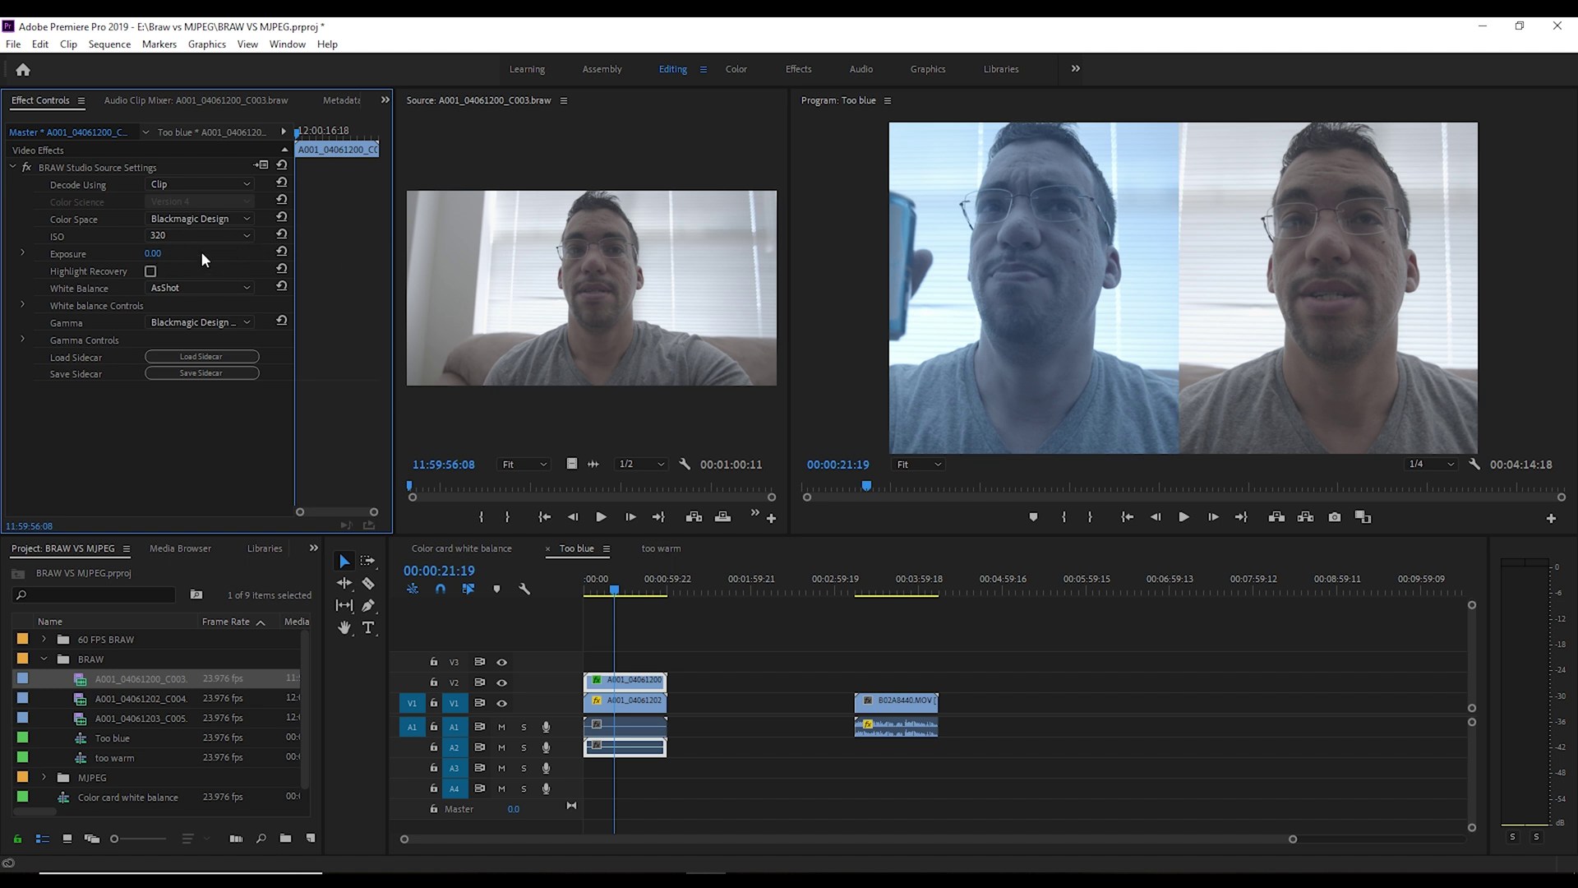
click(222, 236)
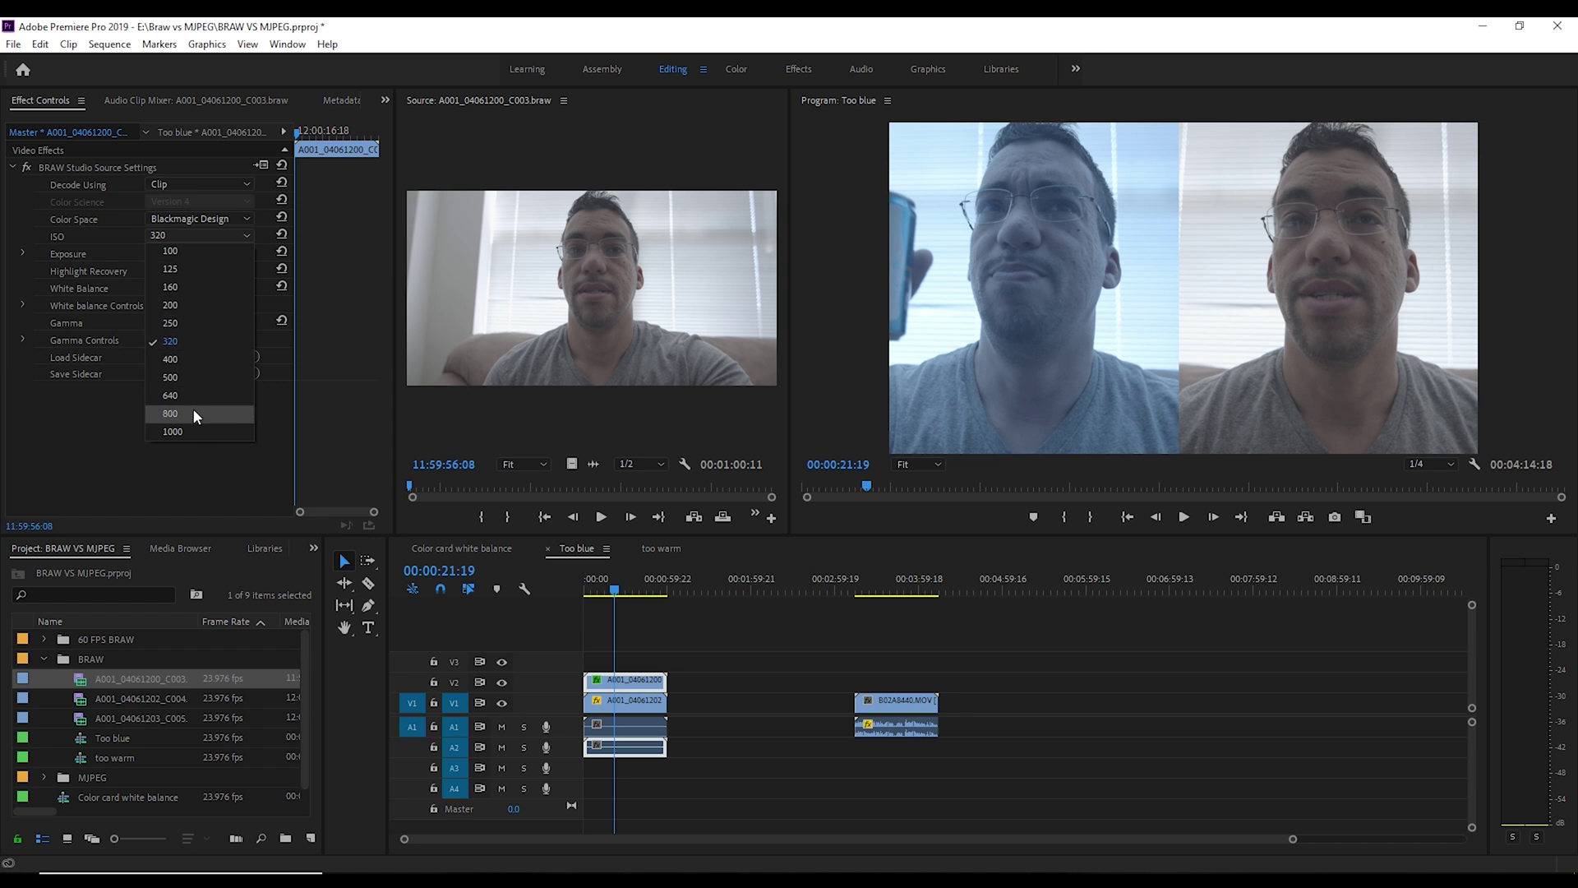
click(186, 358)
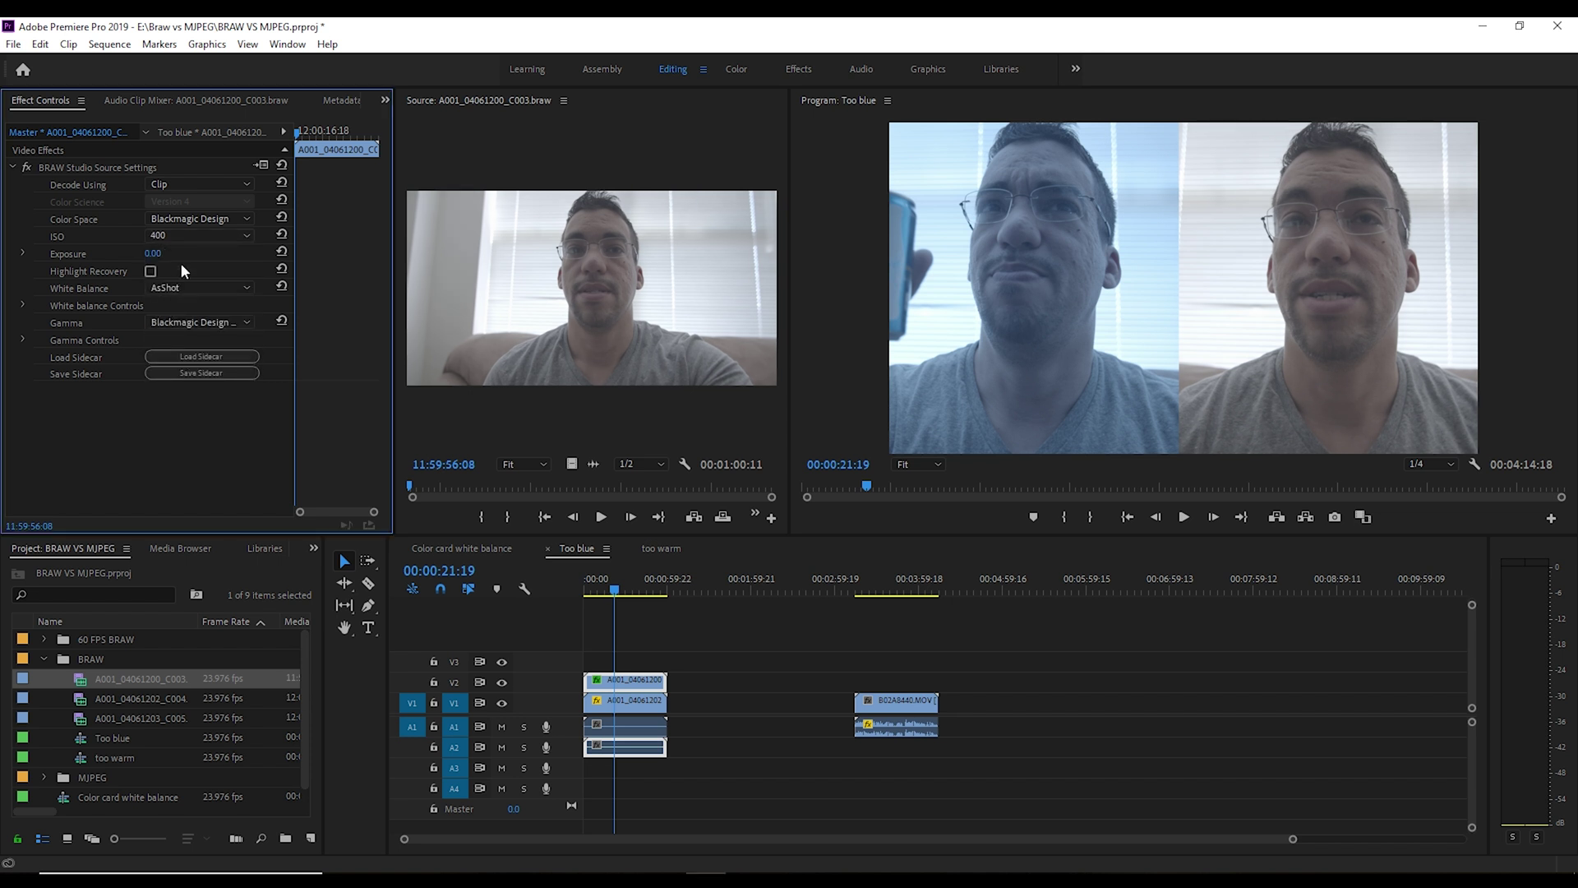
- Preview A001_04061200_C003 at ISO 1000 and return it to ISO 400
click(193, 238)
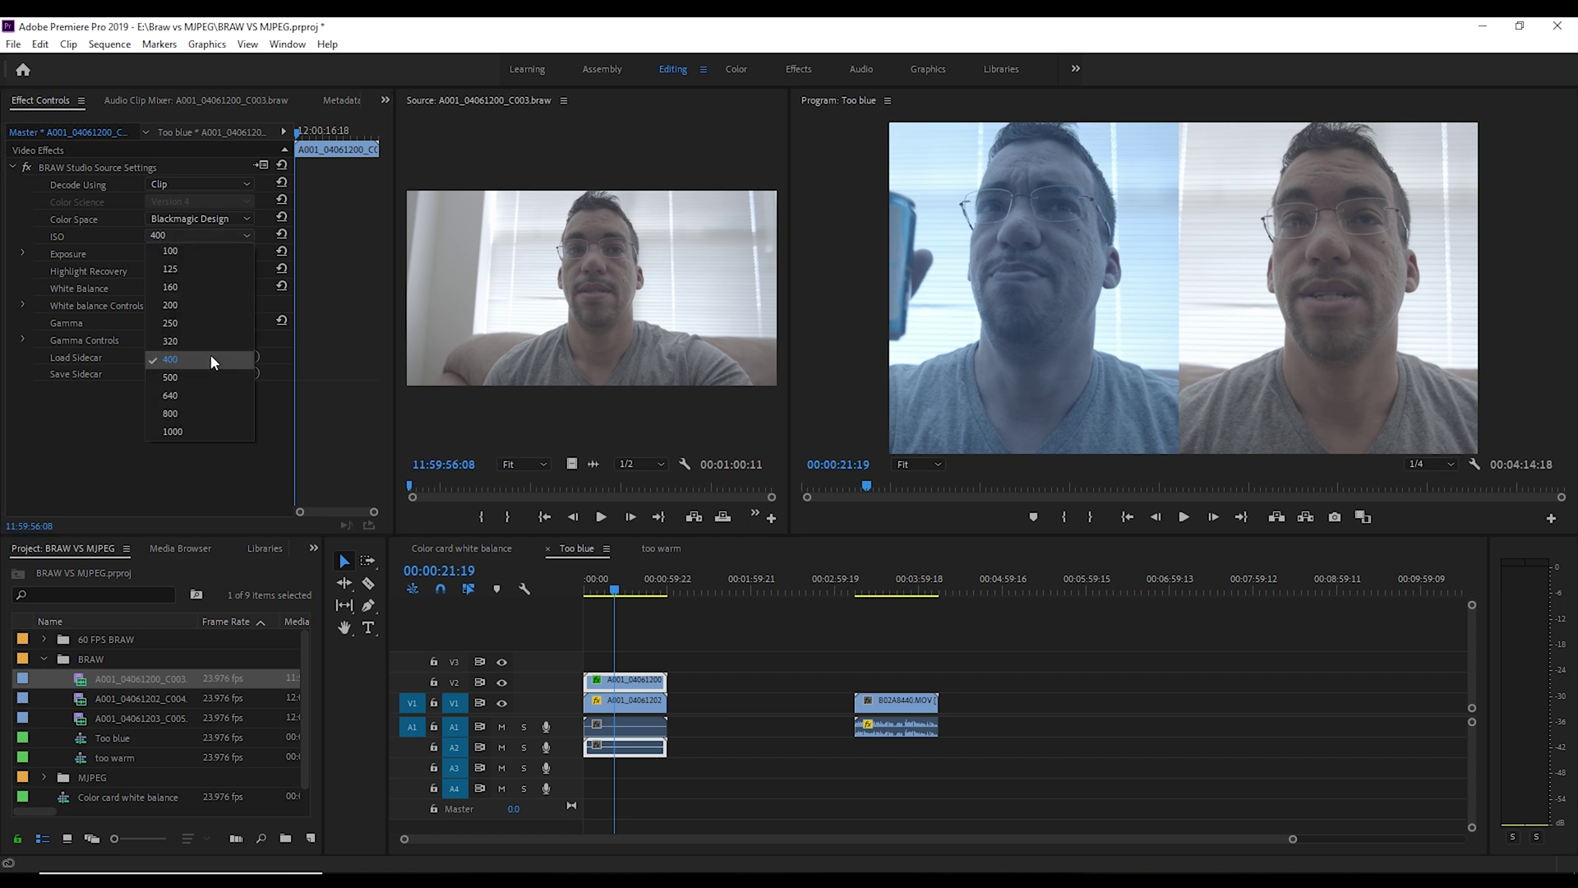
click(203, 425)
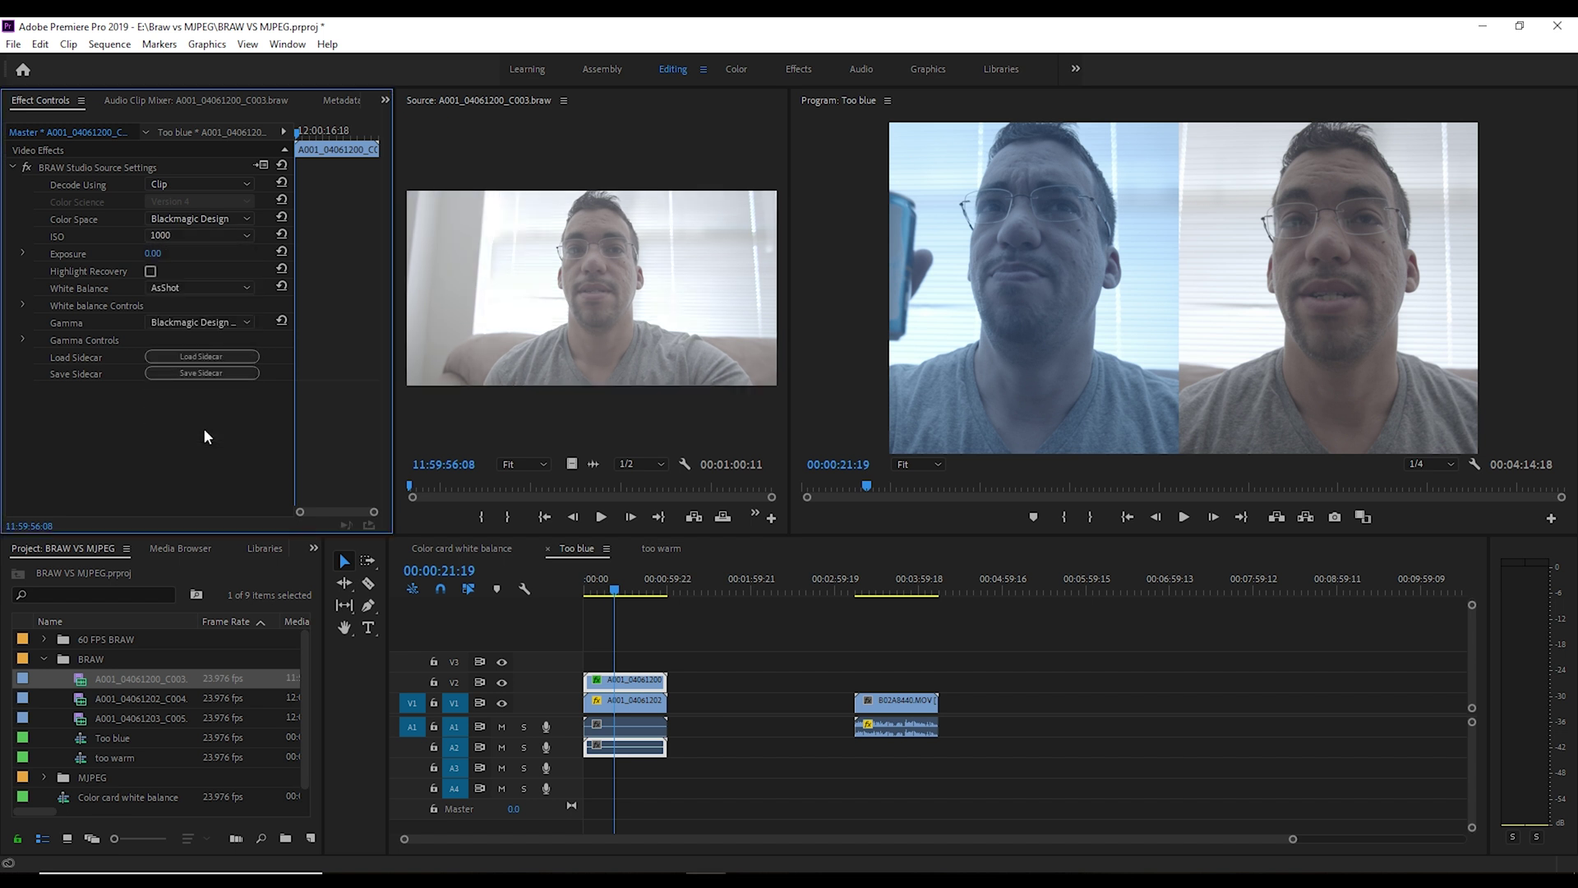
click(214, 235)
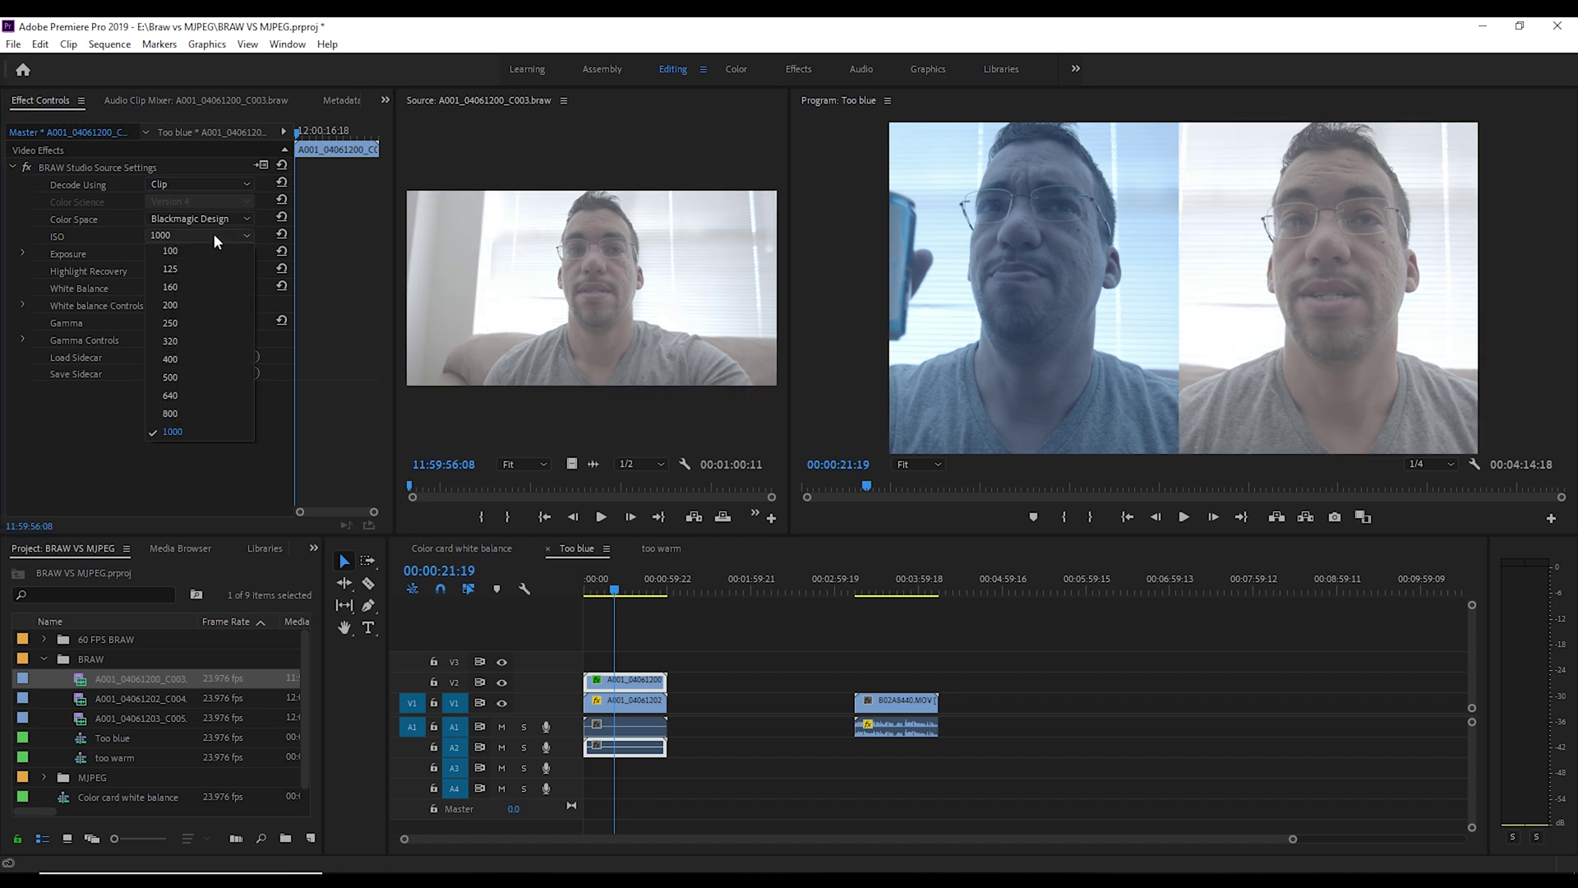
click(201, 358)
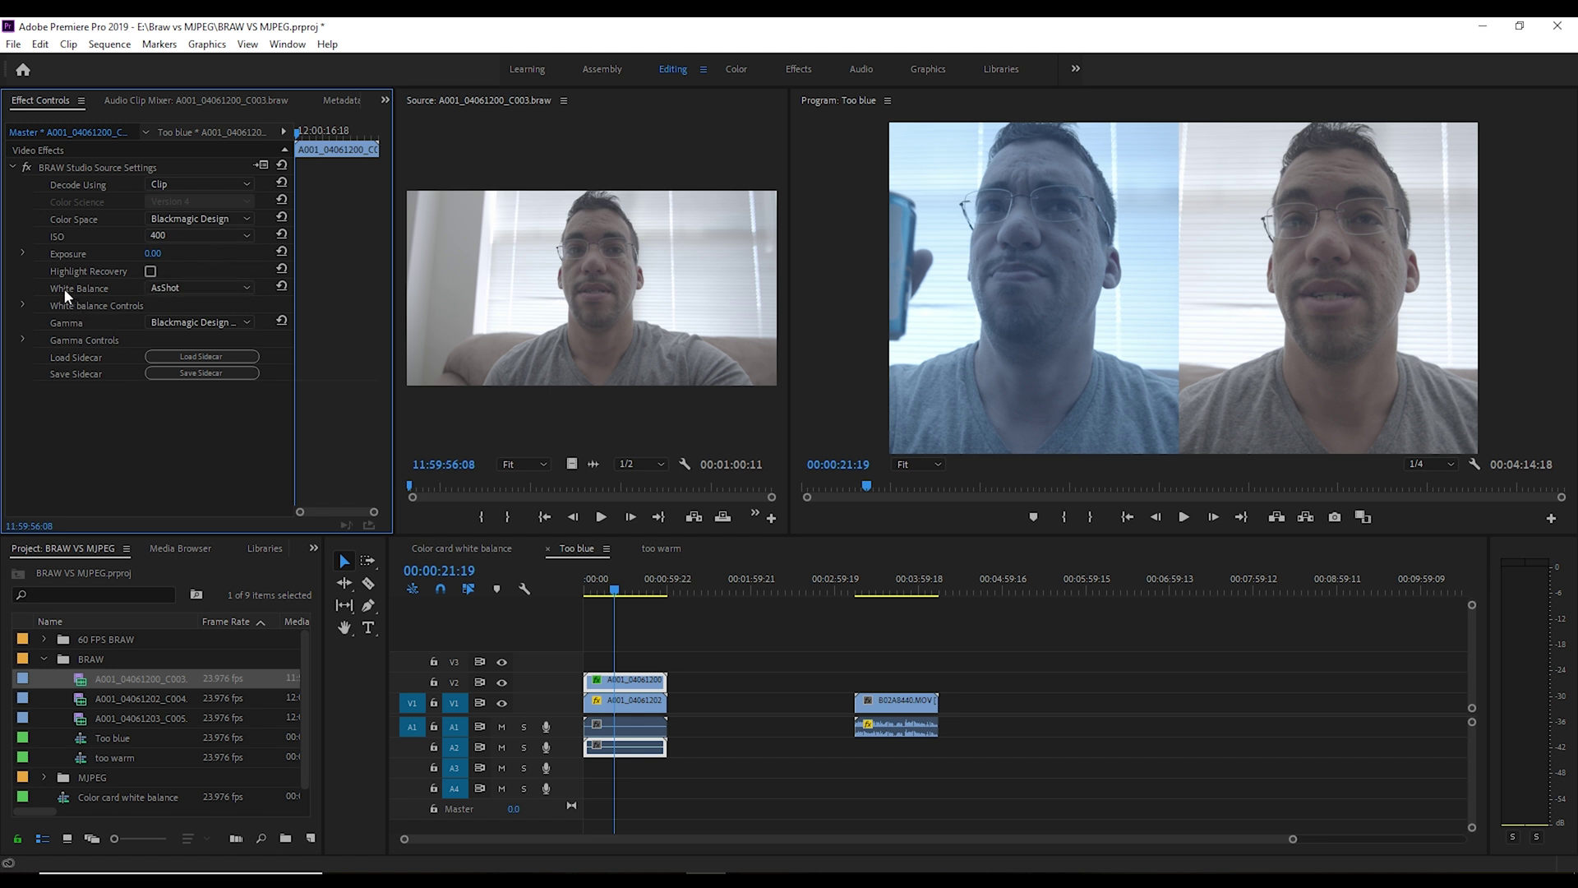
- Expand the white balance controls of A001_04061200_C003 and set A001_04061202_C004 to decode using Clip
click(23, 301)
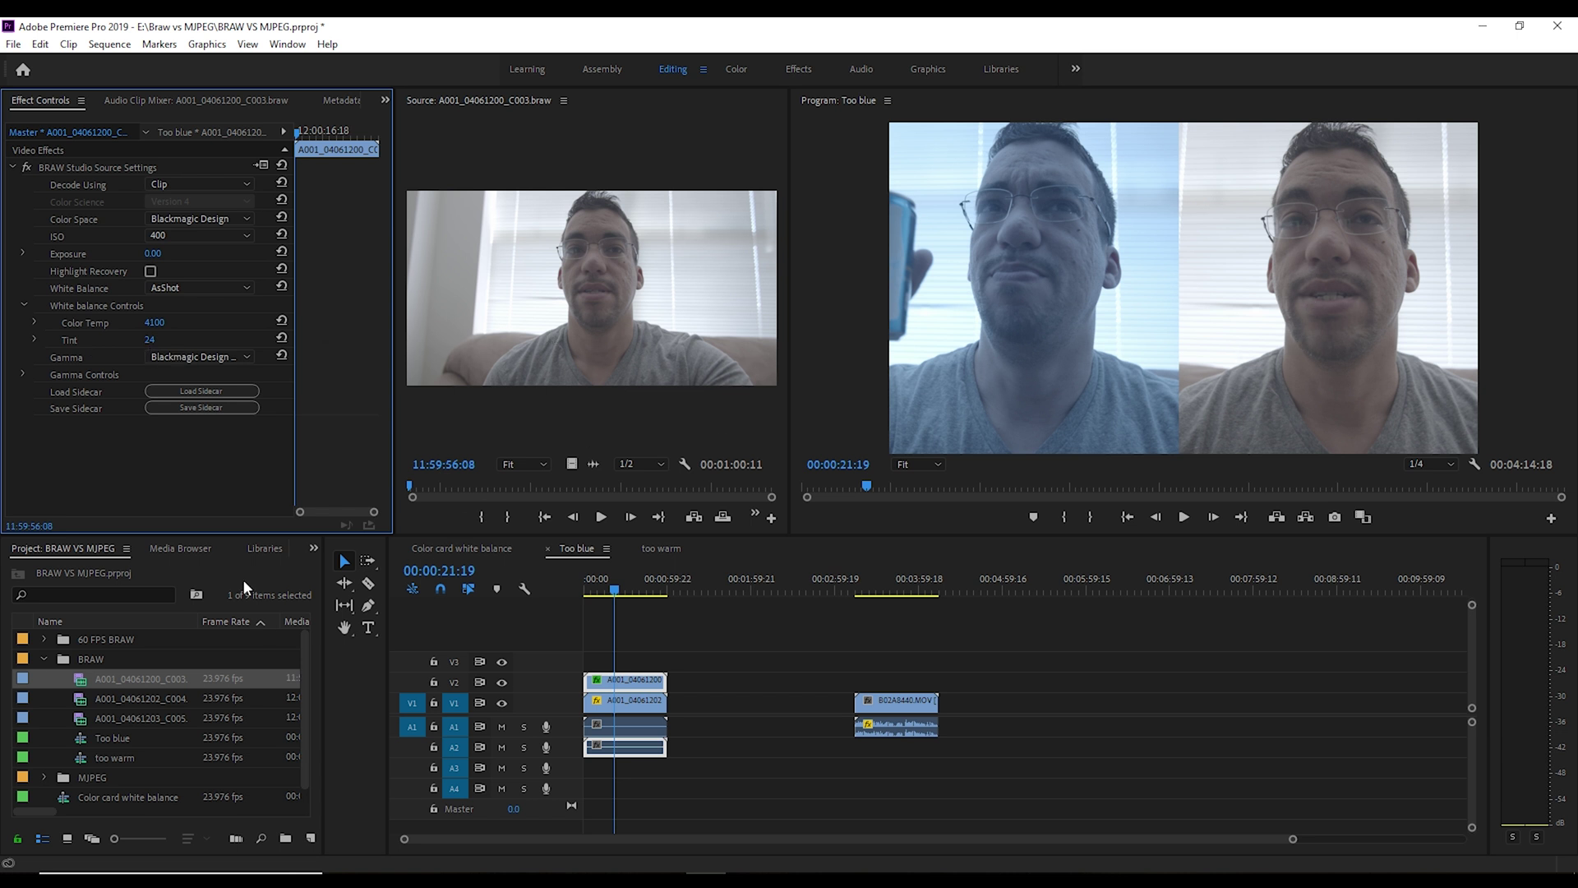
double_click(79, 701)
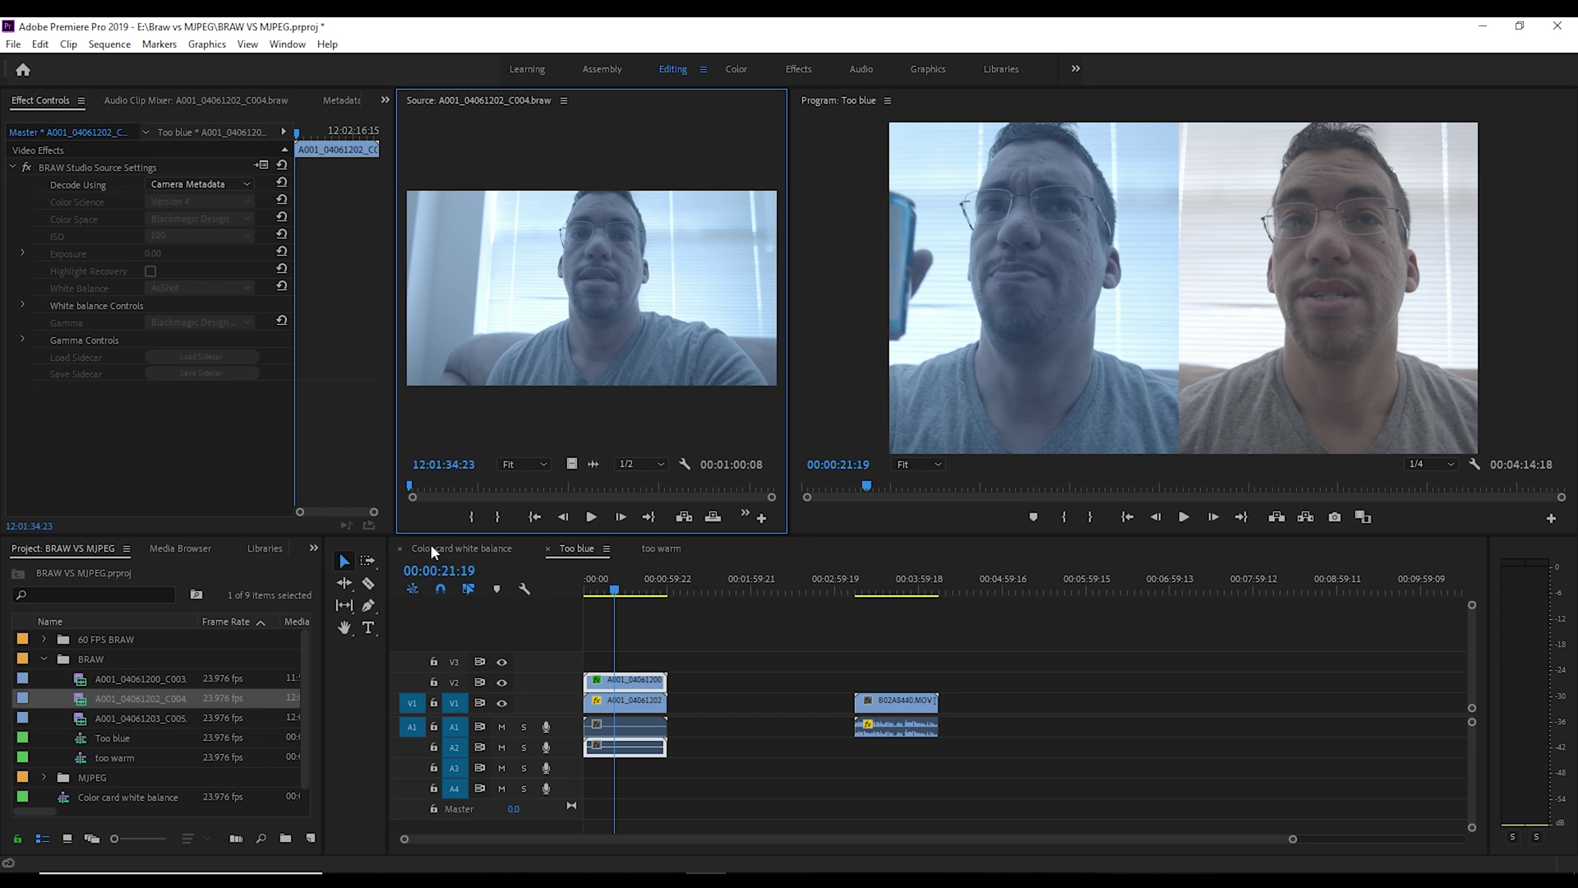
click(219, 186)
click(194, 230)
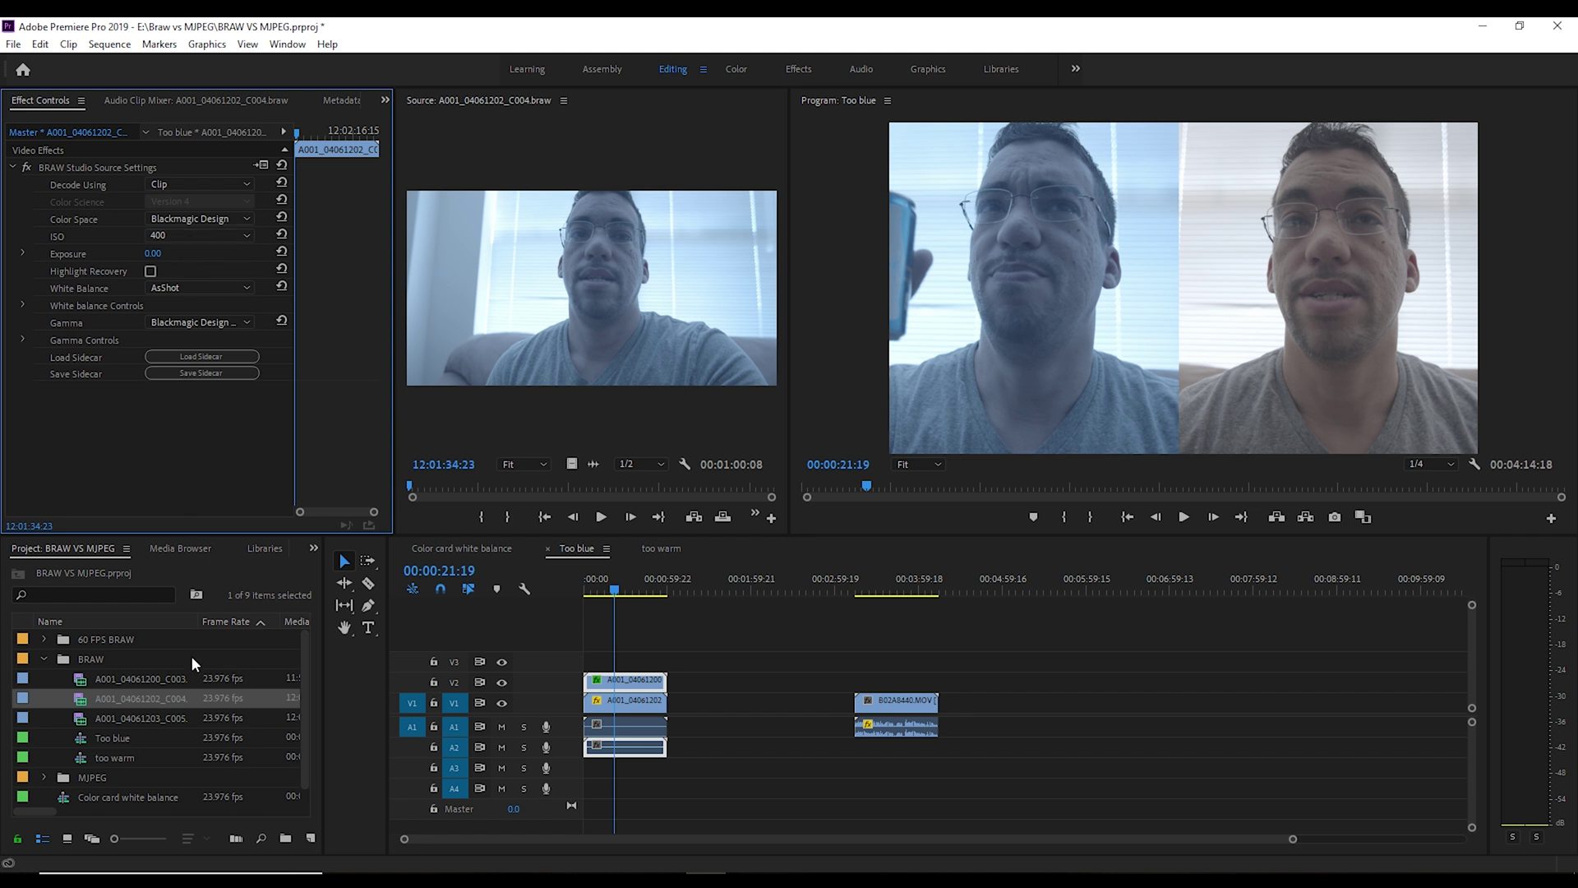
- Match the white balance of A001_04061202_C004 to A001_04061200_C003 by setting its Color Temp to 4100
double_click(86, 679)
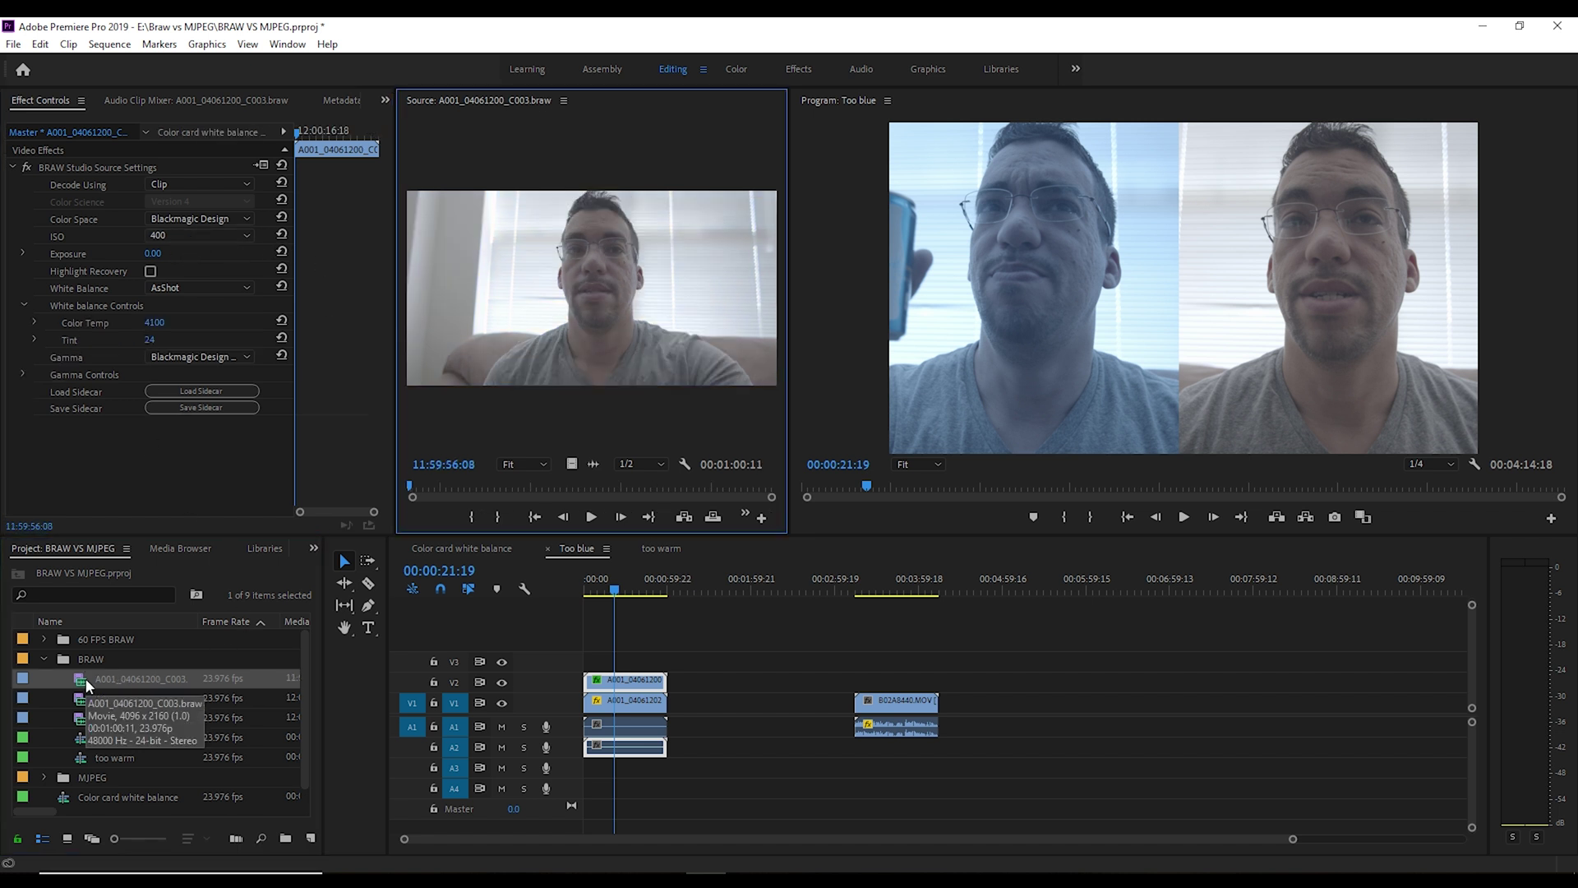
double_click(86, 695)
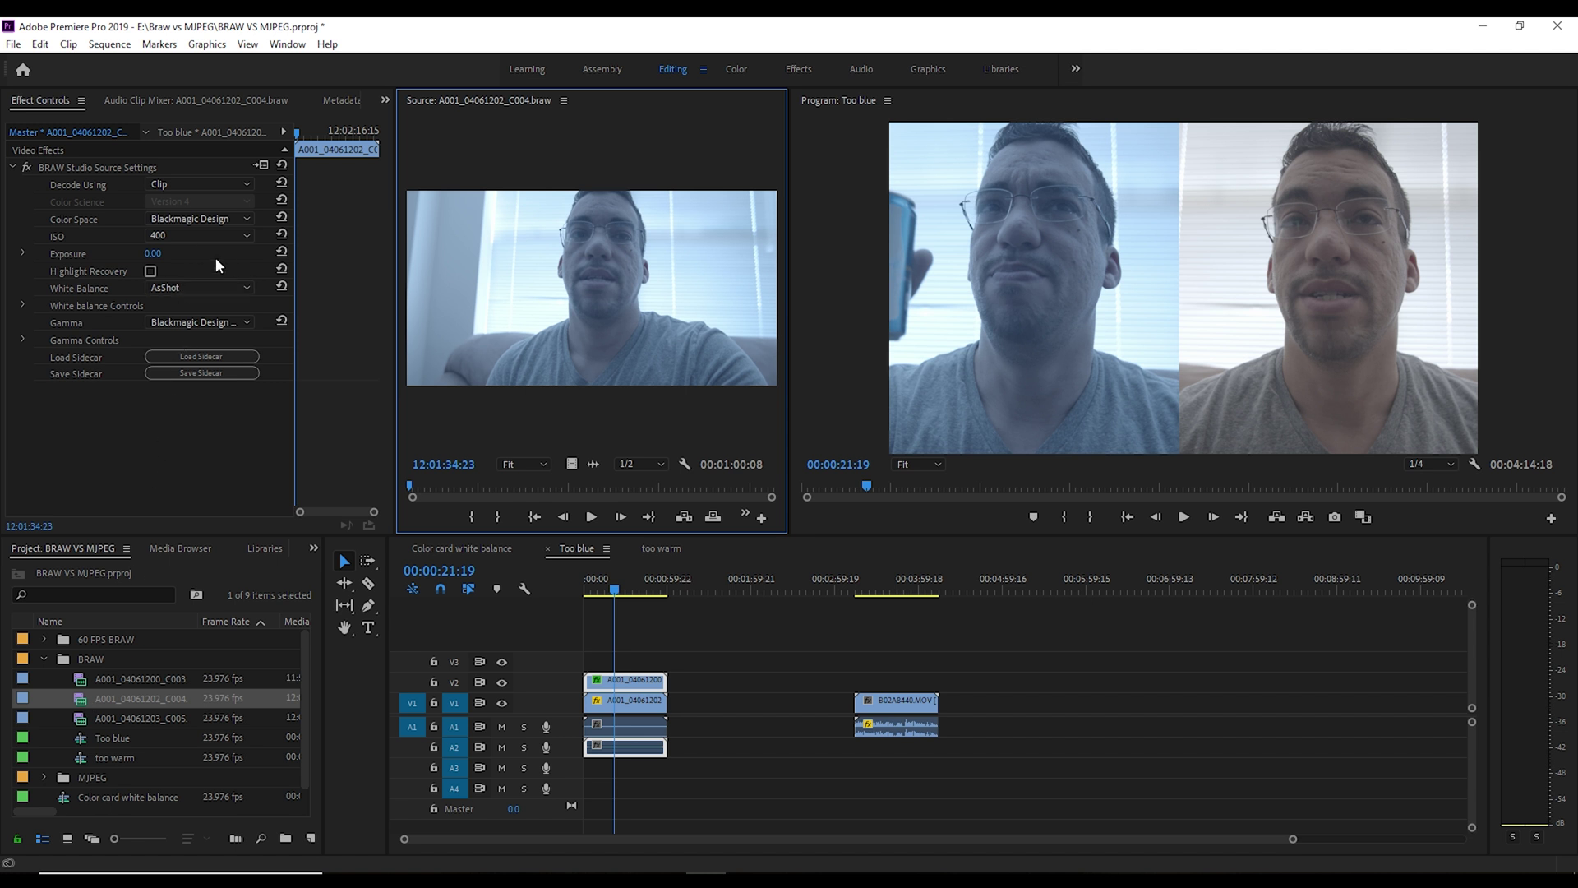
click(23, 305)
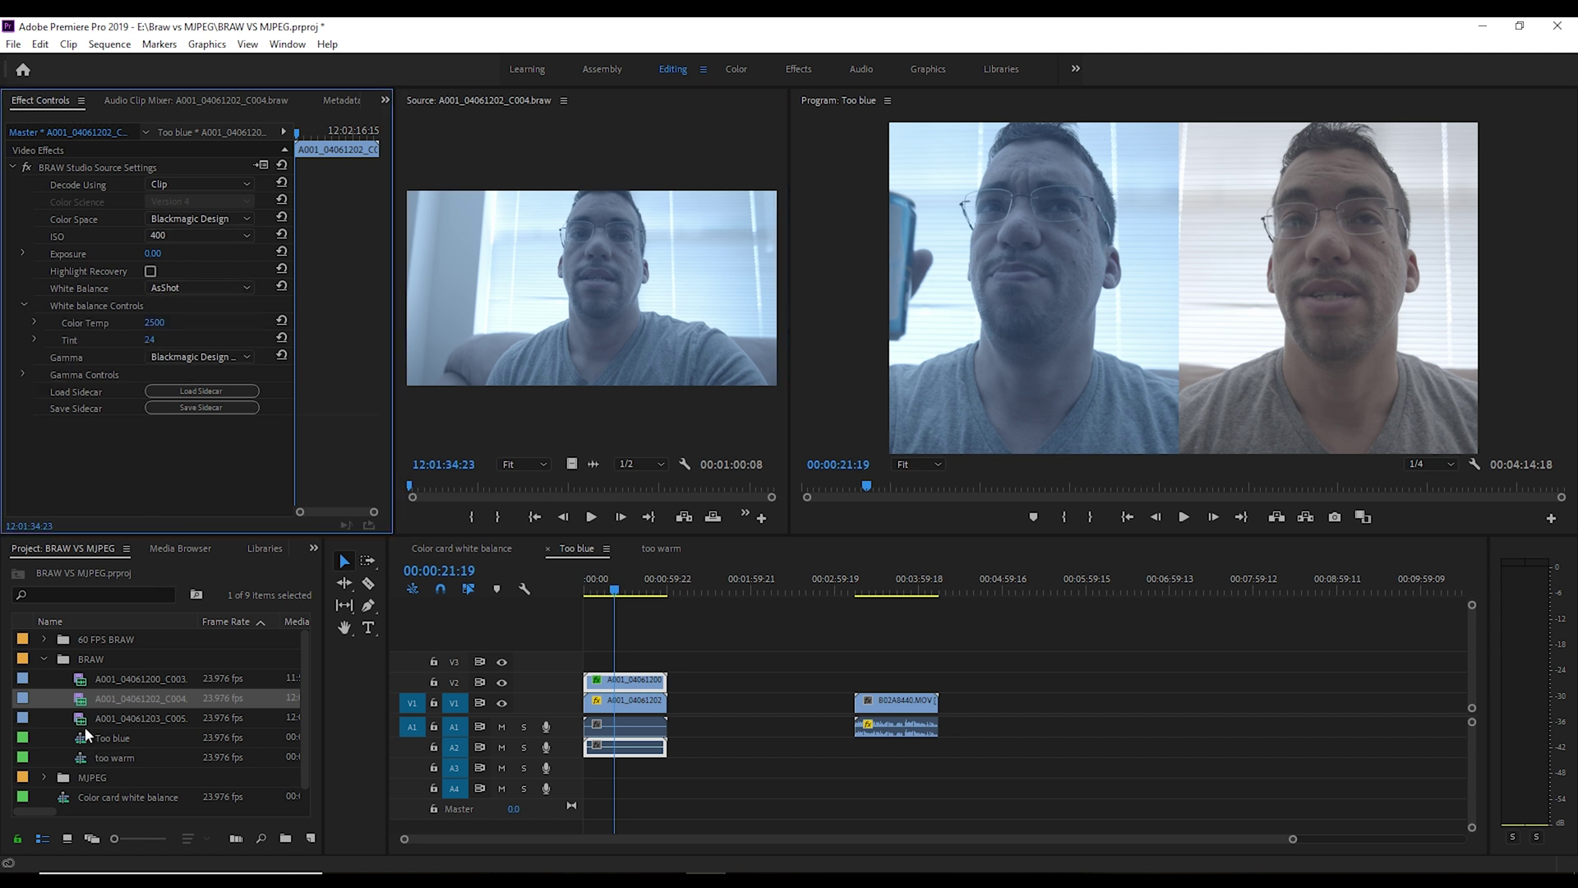
click(156, 323)
text(4100)
key(Return)
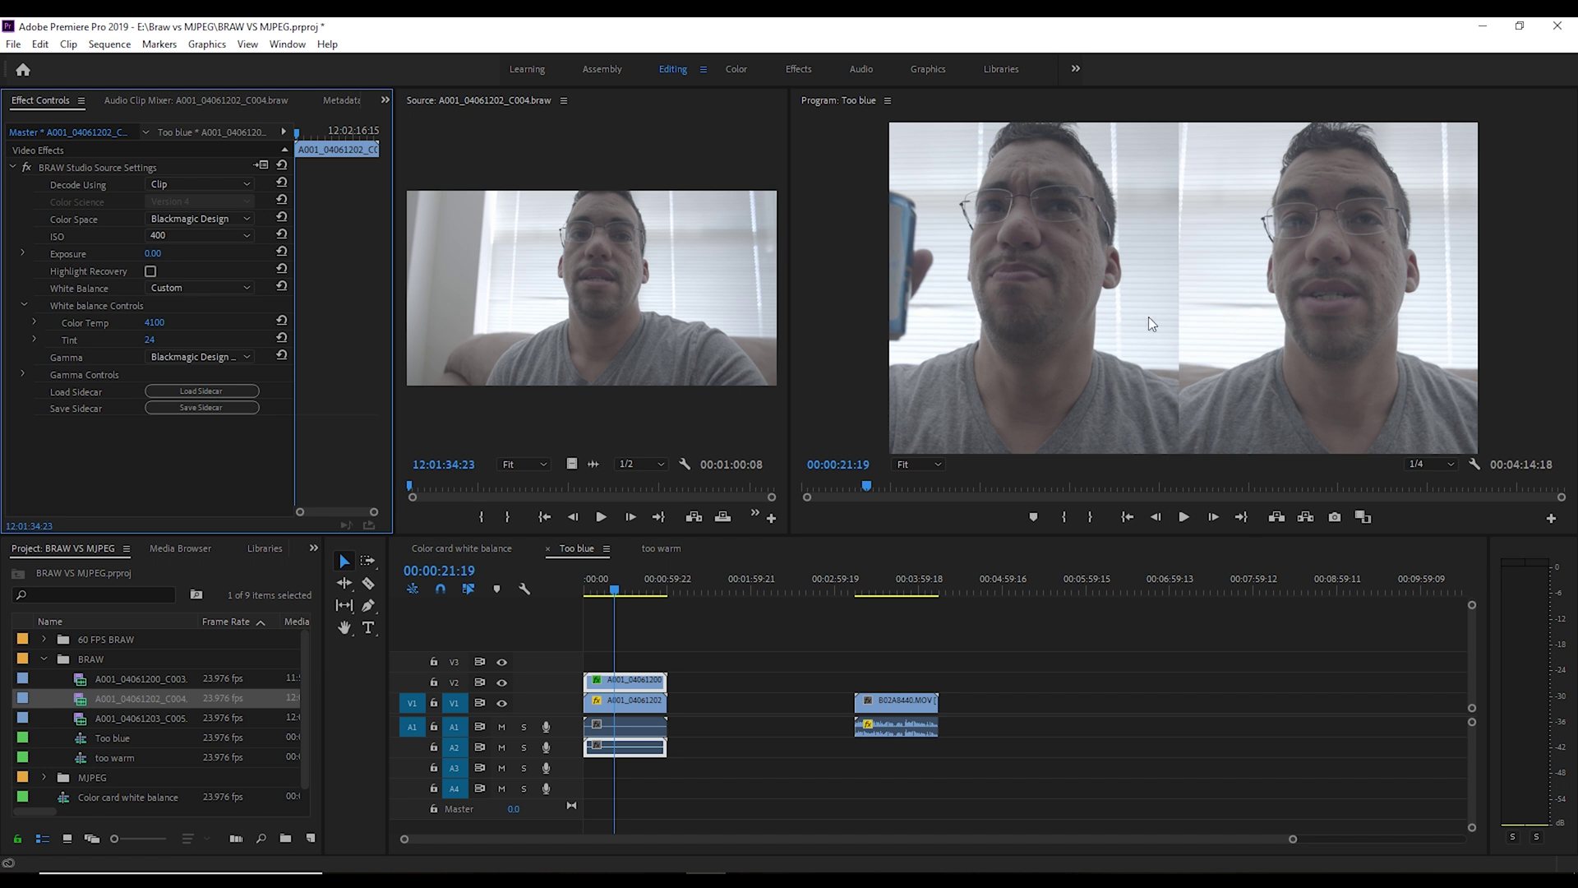
- Compare a frame of the corrected BRAW split screen with a frame of B02A8440.MOV in the Too blue sequence
click(620, 590)
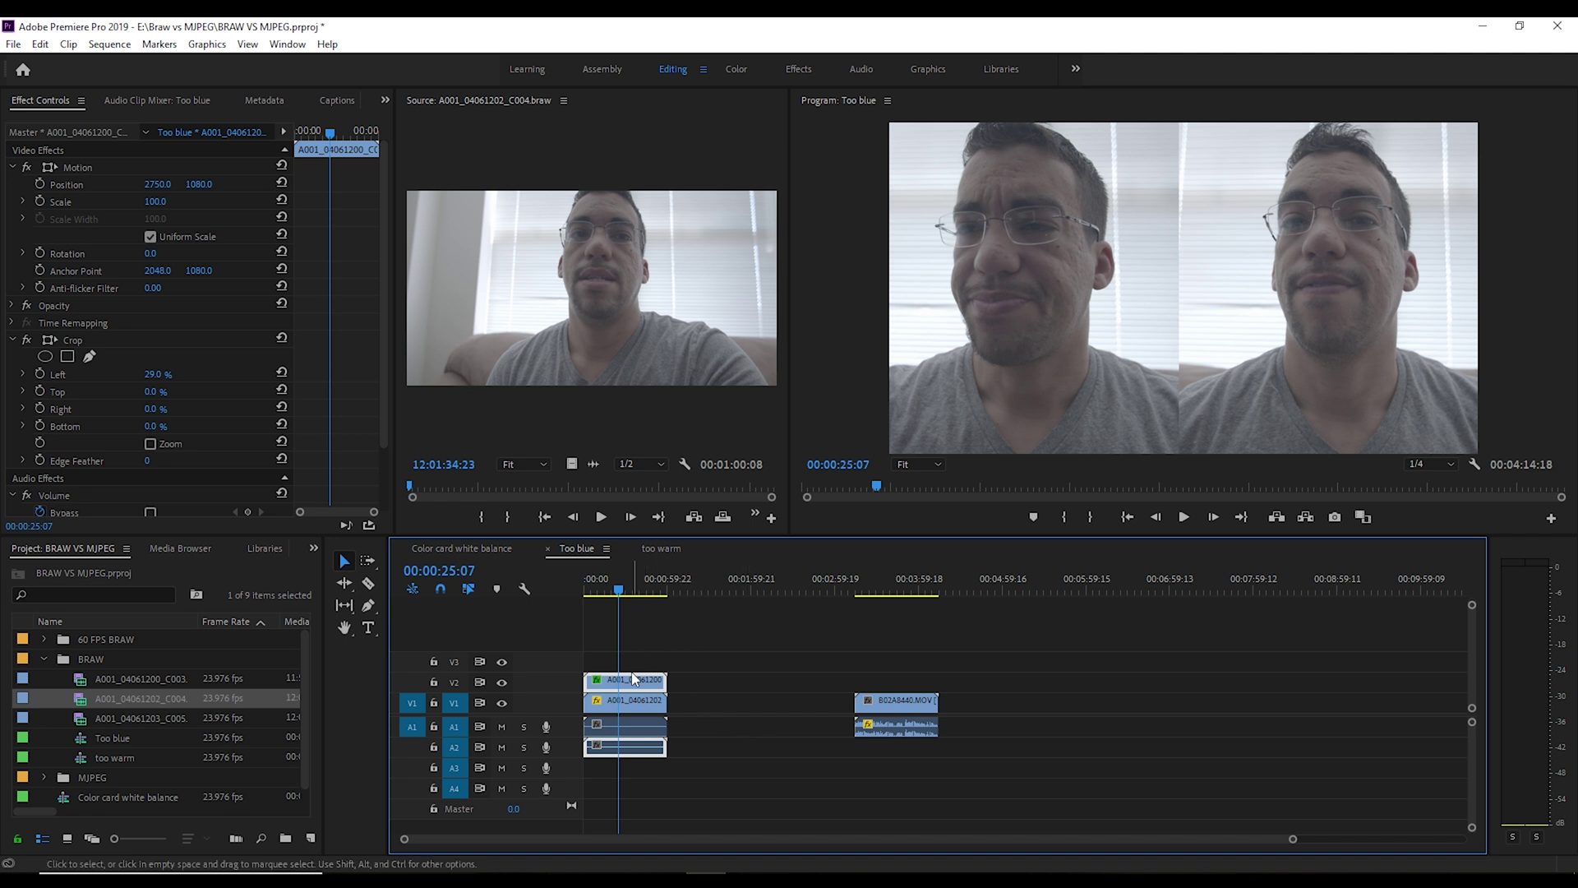
click(889, 585)
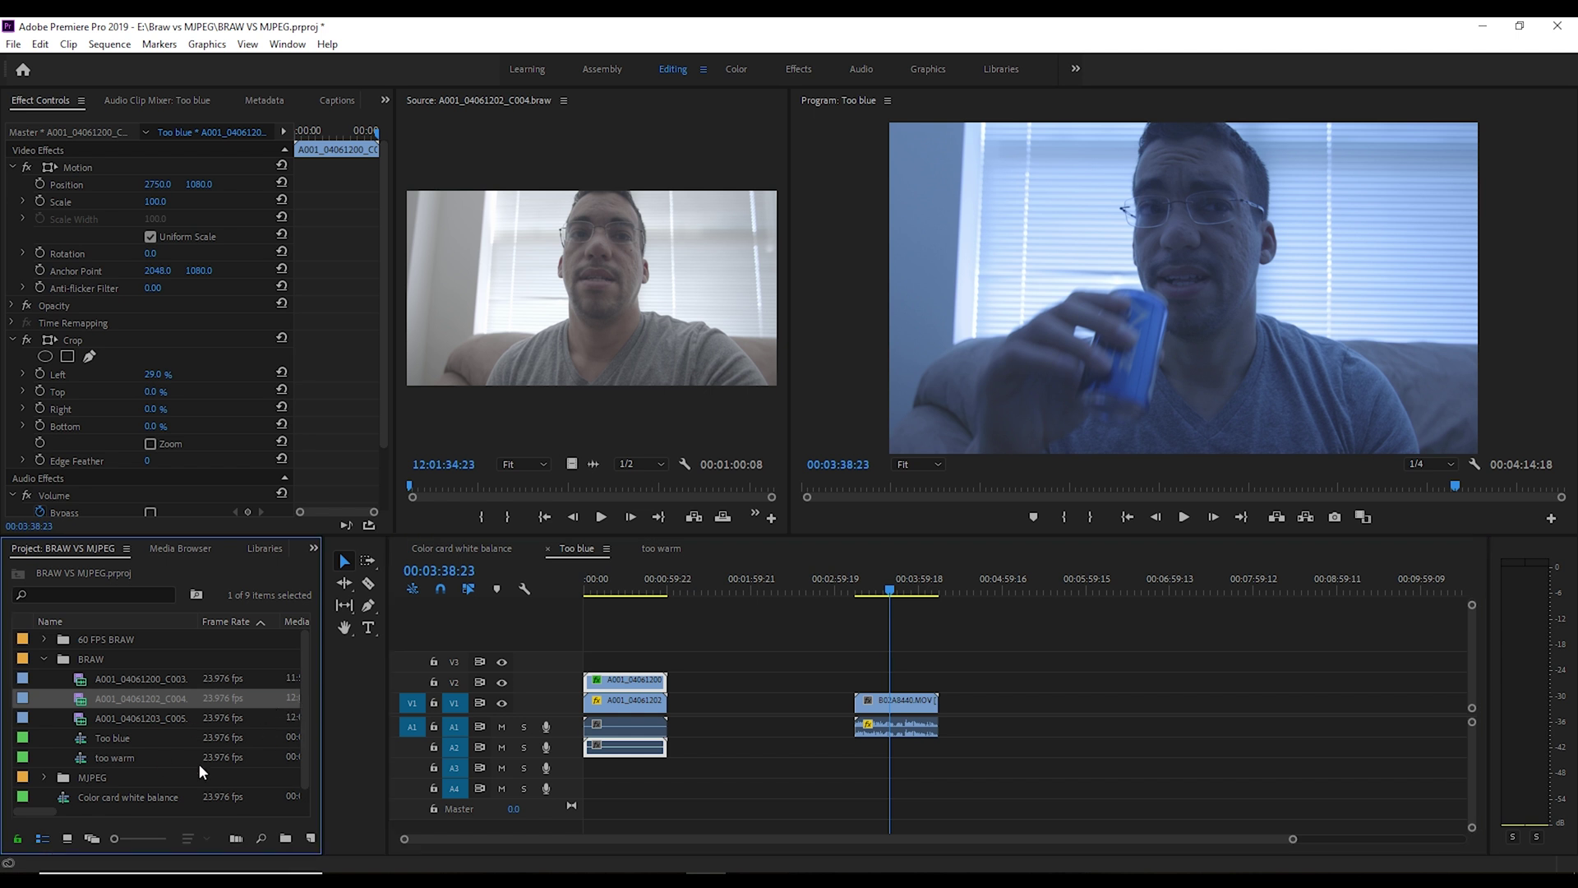
- Place B02A8439.MOV from the MJPEG bin directly before B02A8440.MOV in the Too blue sequence
click(44, 777)
drag(74, 739, 774, 709)
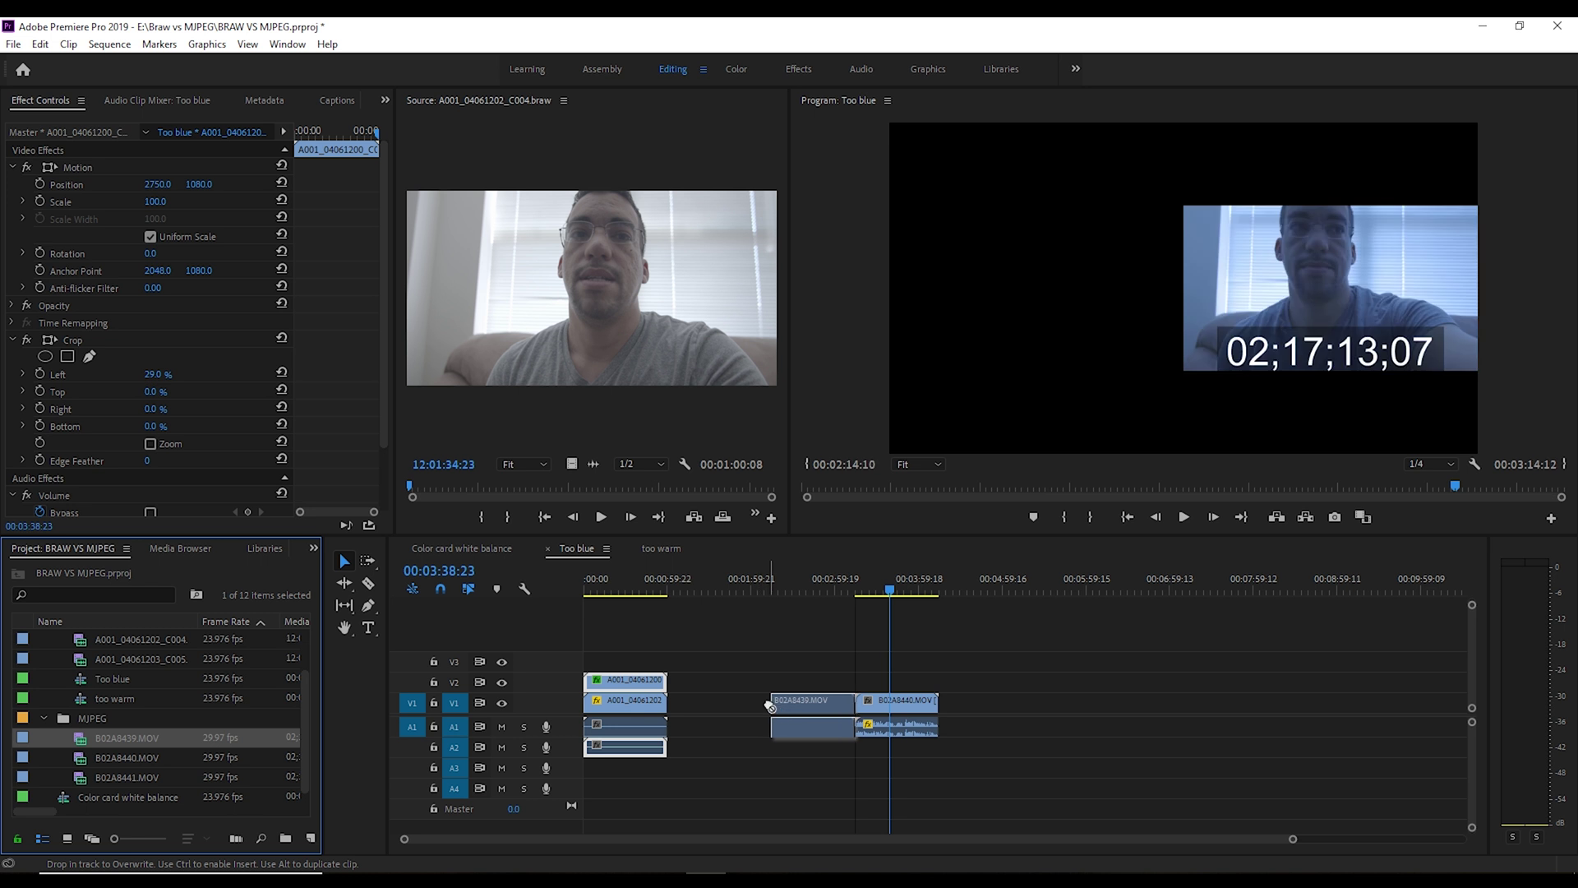
click(786, 589)
click(810, 585)
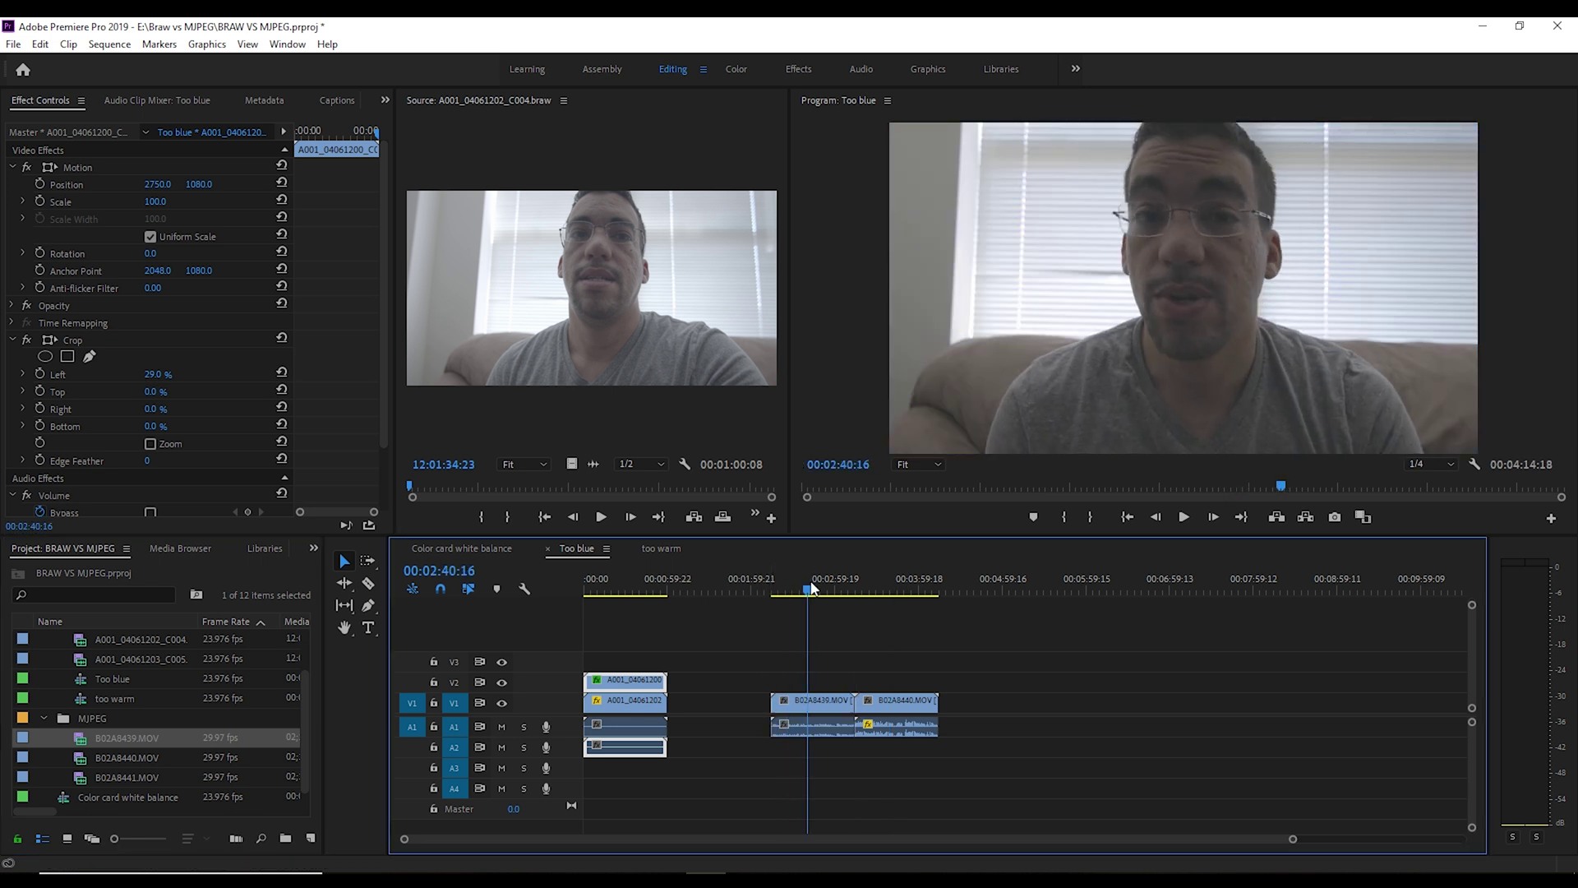
- Open B02A8439.MOV in the Source monitor and compare frames of B02A8440.MOV and B02A8439.MOV in the sequence
double_click(101, 740)
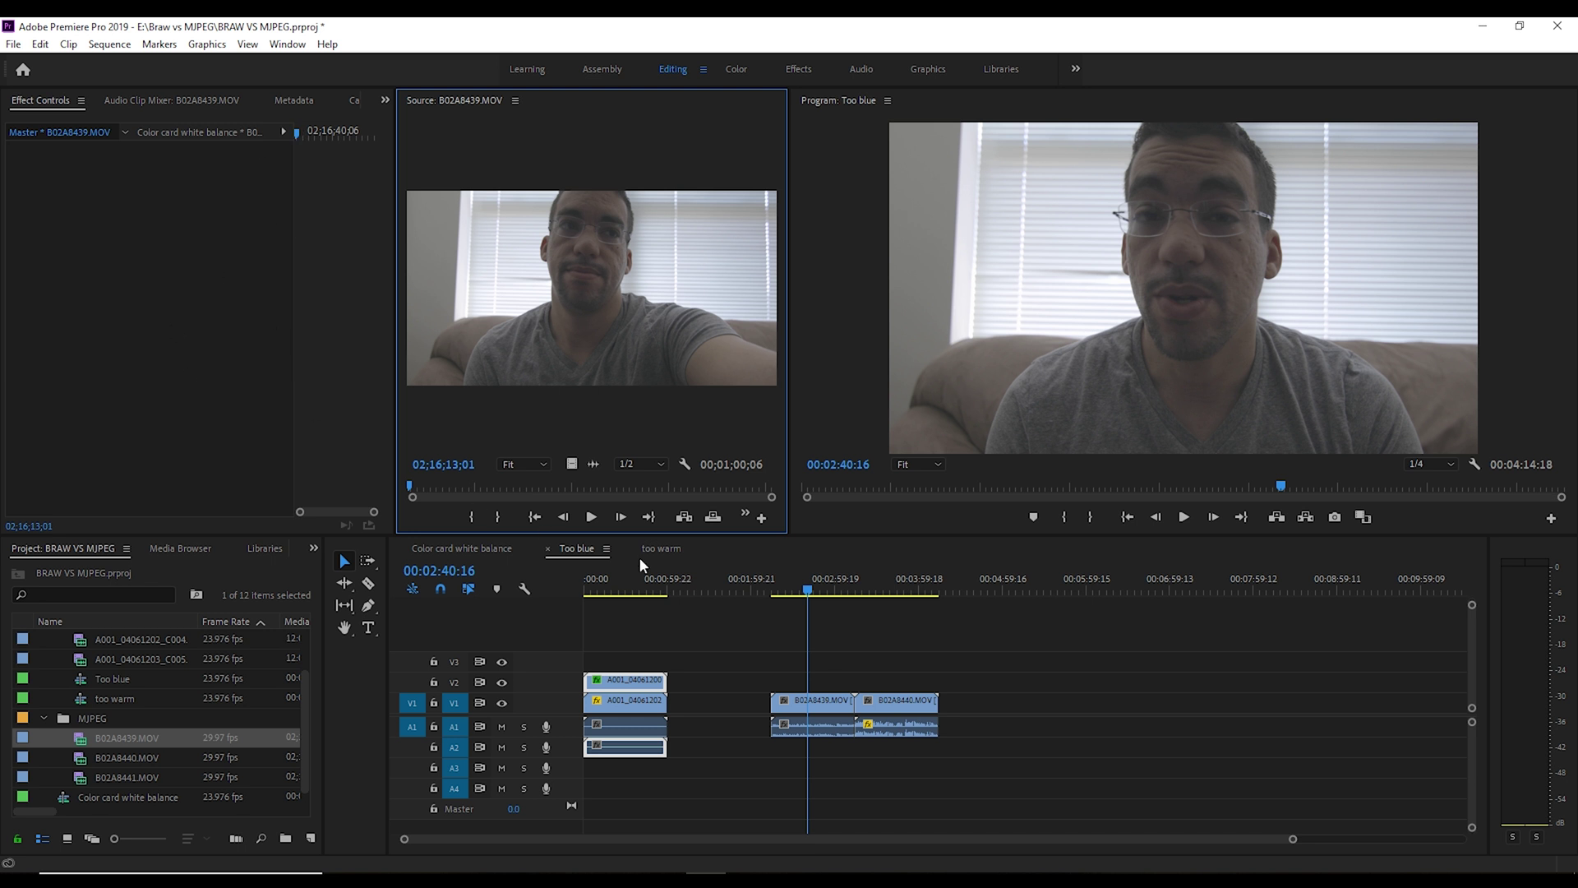
click(879, 582)
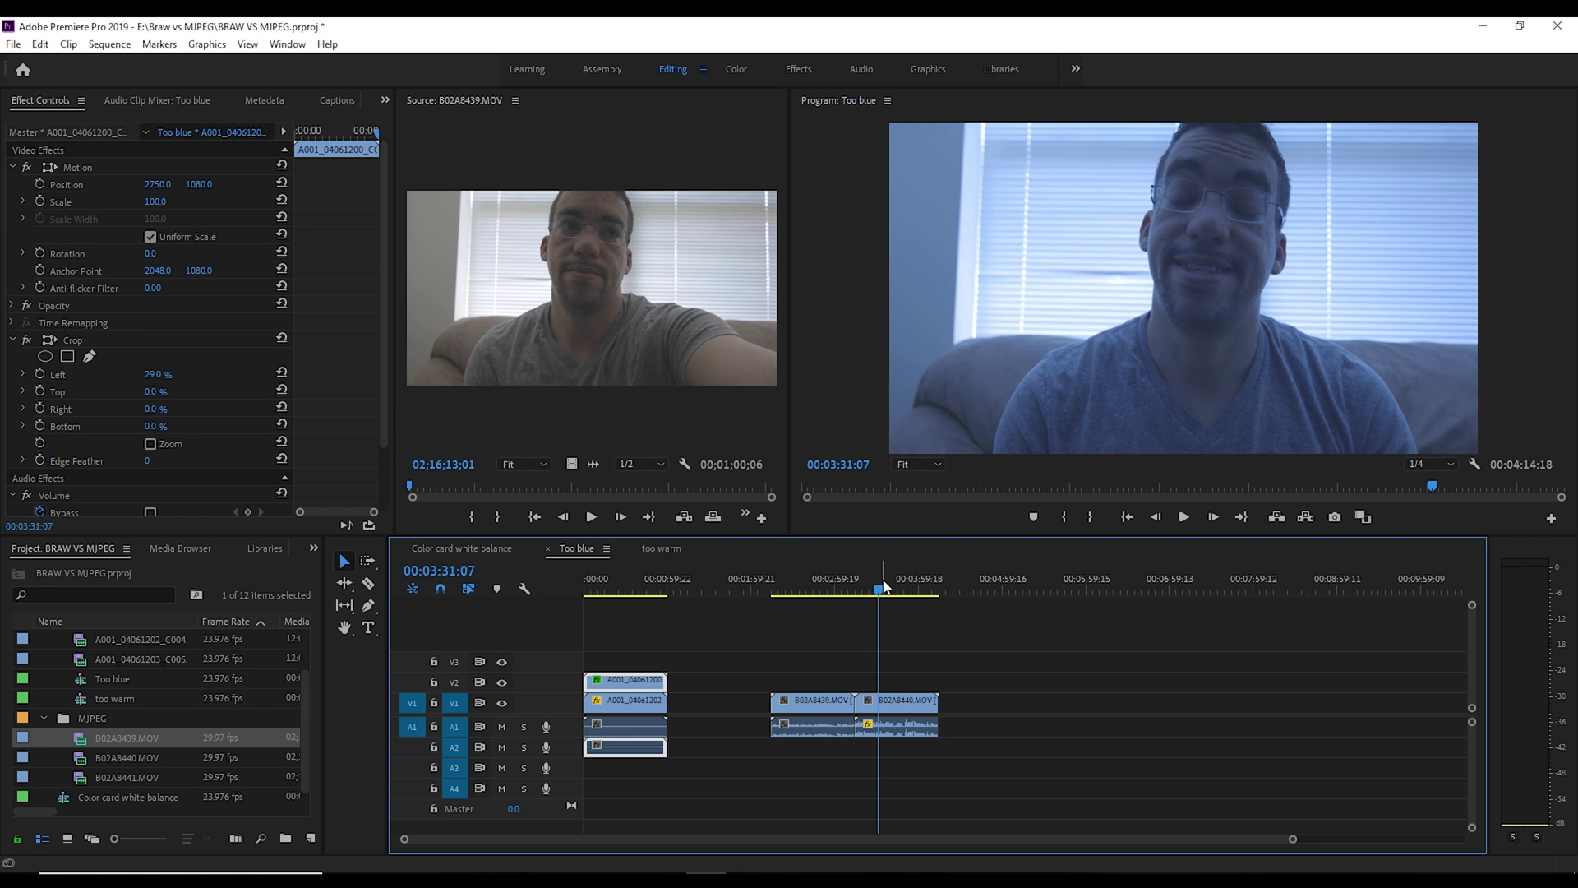
click(833, 587)
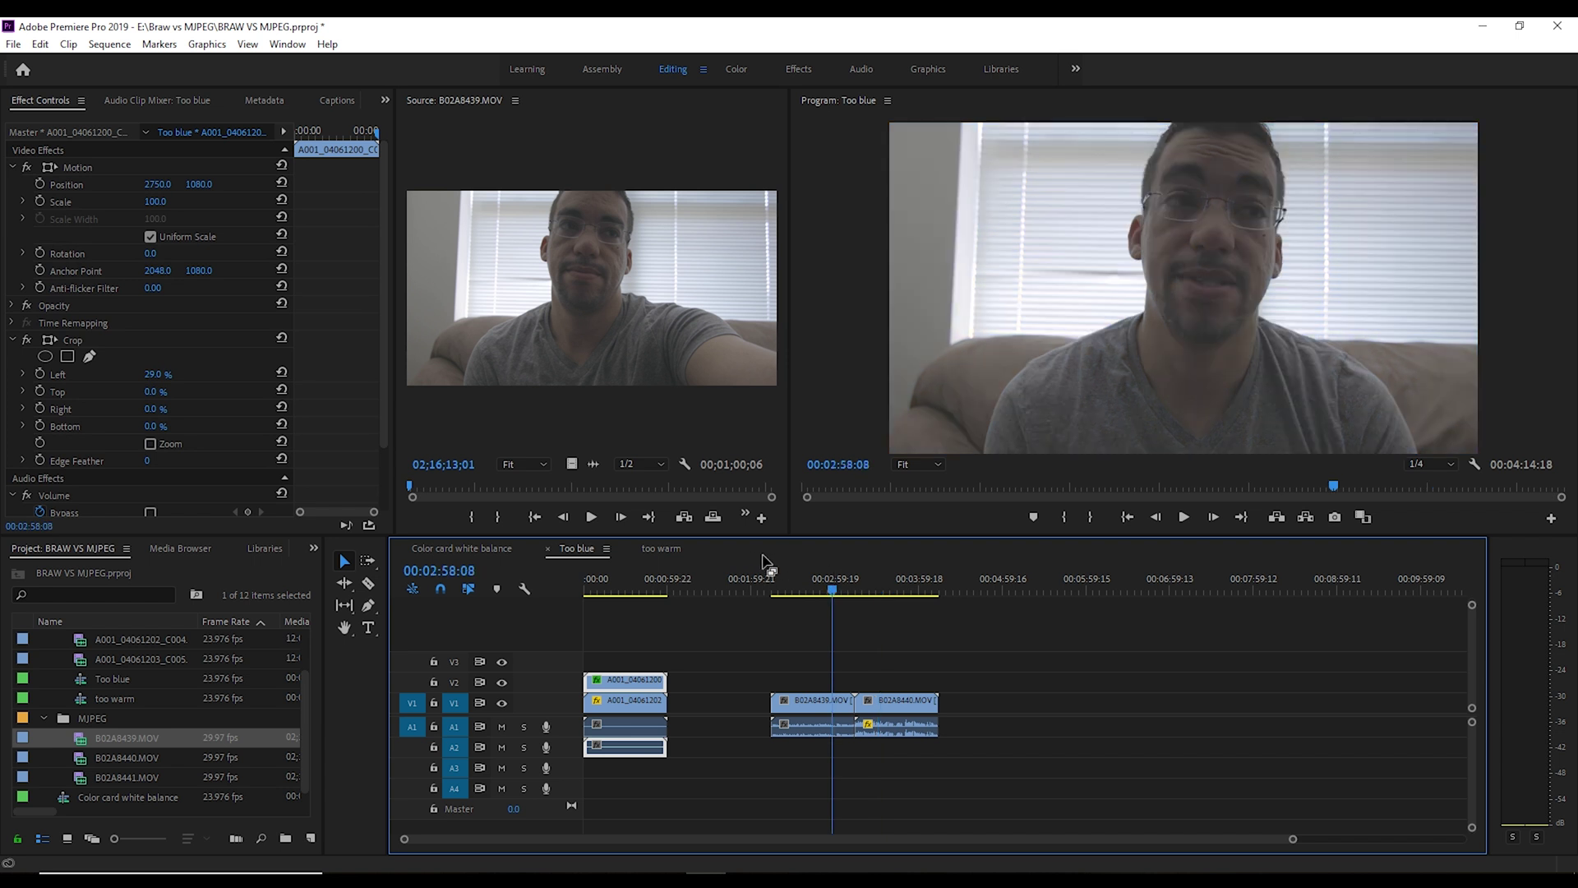
- Switch to the Color workspace and compare frames of B02A8439.MOV, B02A8440.MOV and the BRAW split screen
click(736, 72)
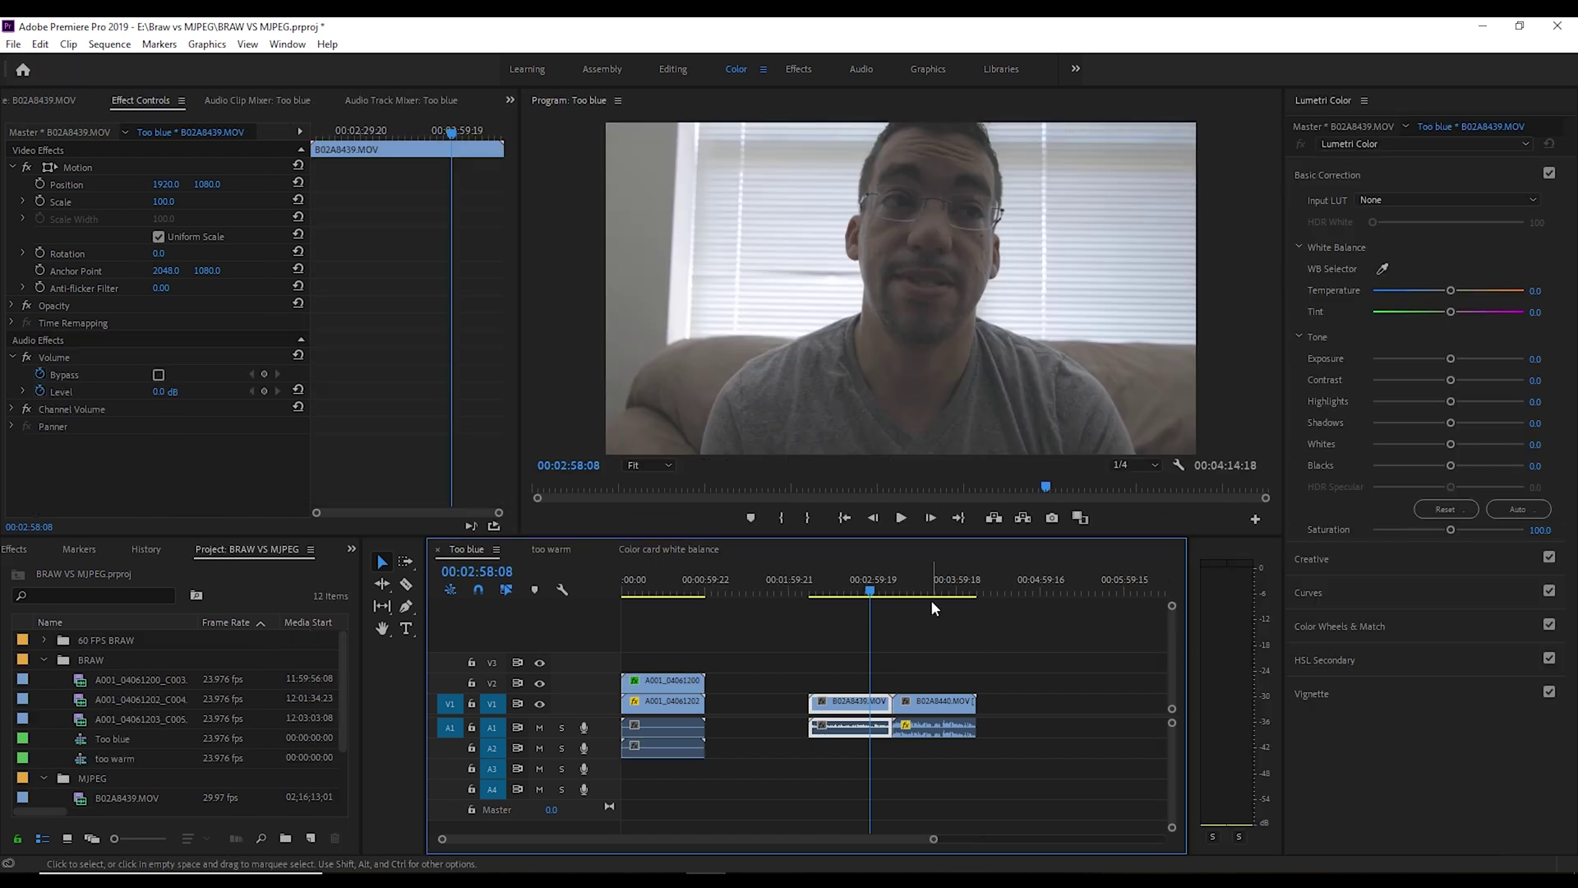
click(927, 596)
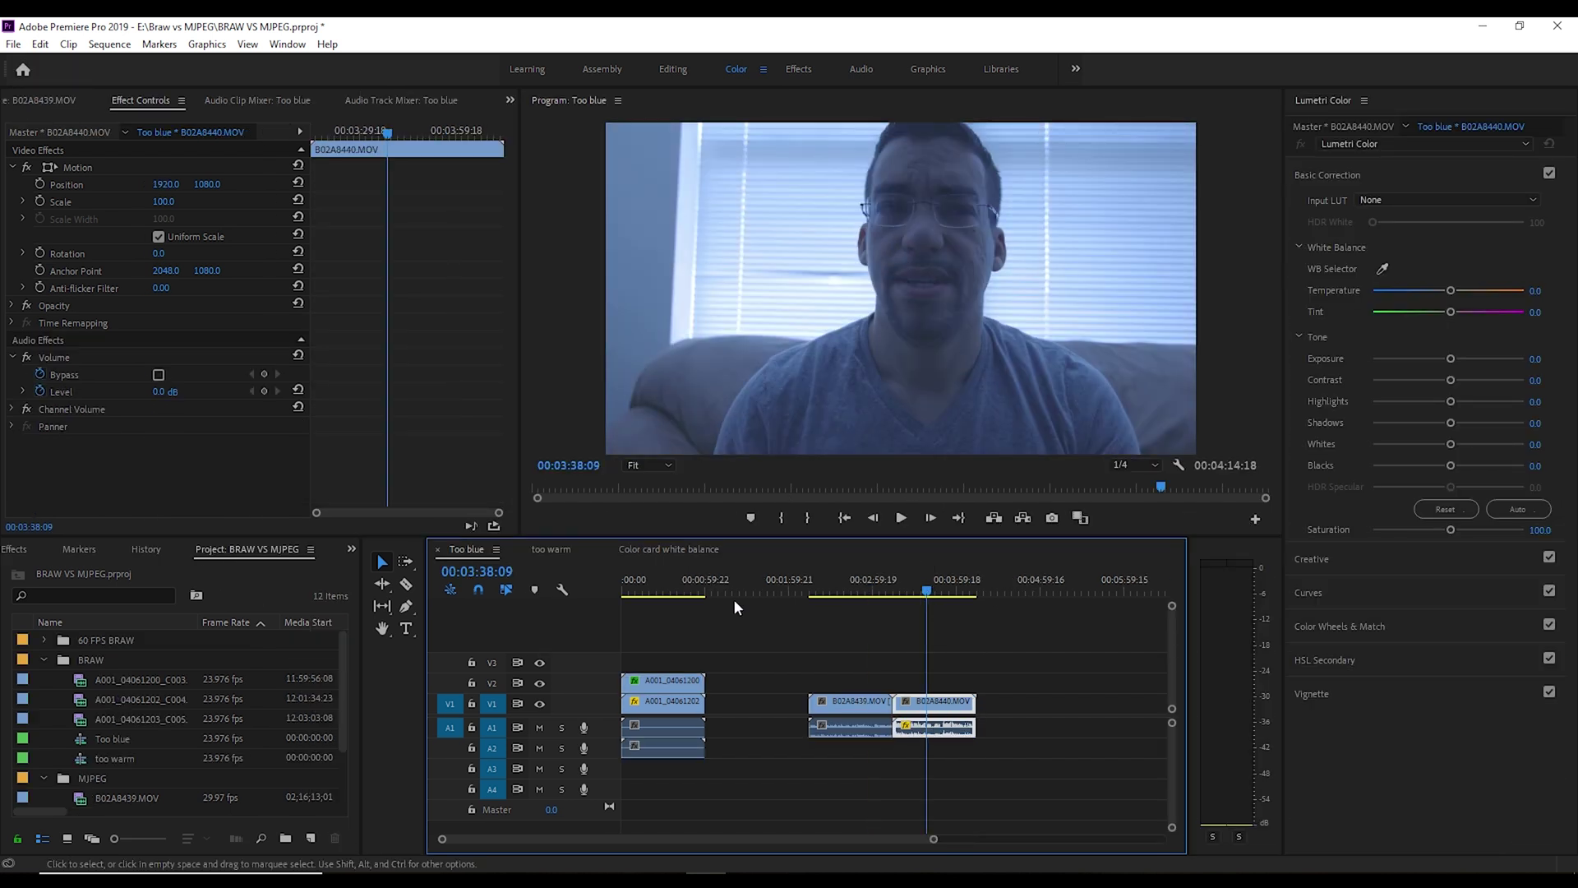
click(671, 587)
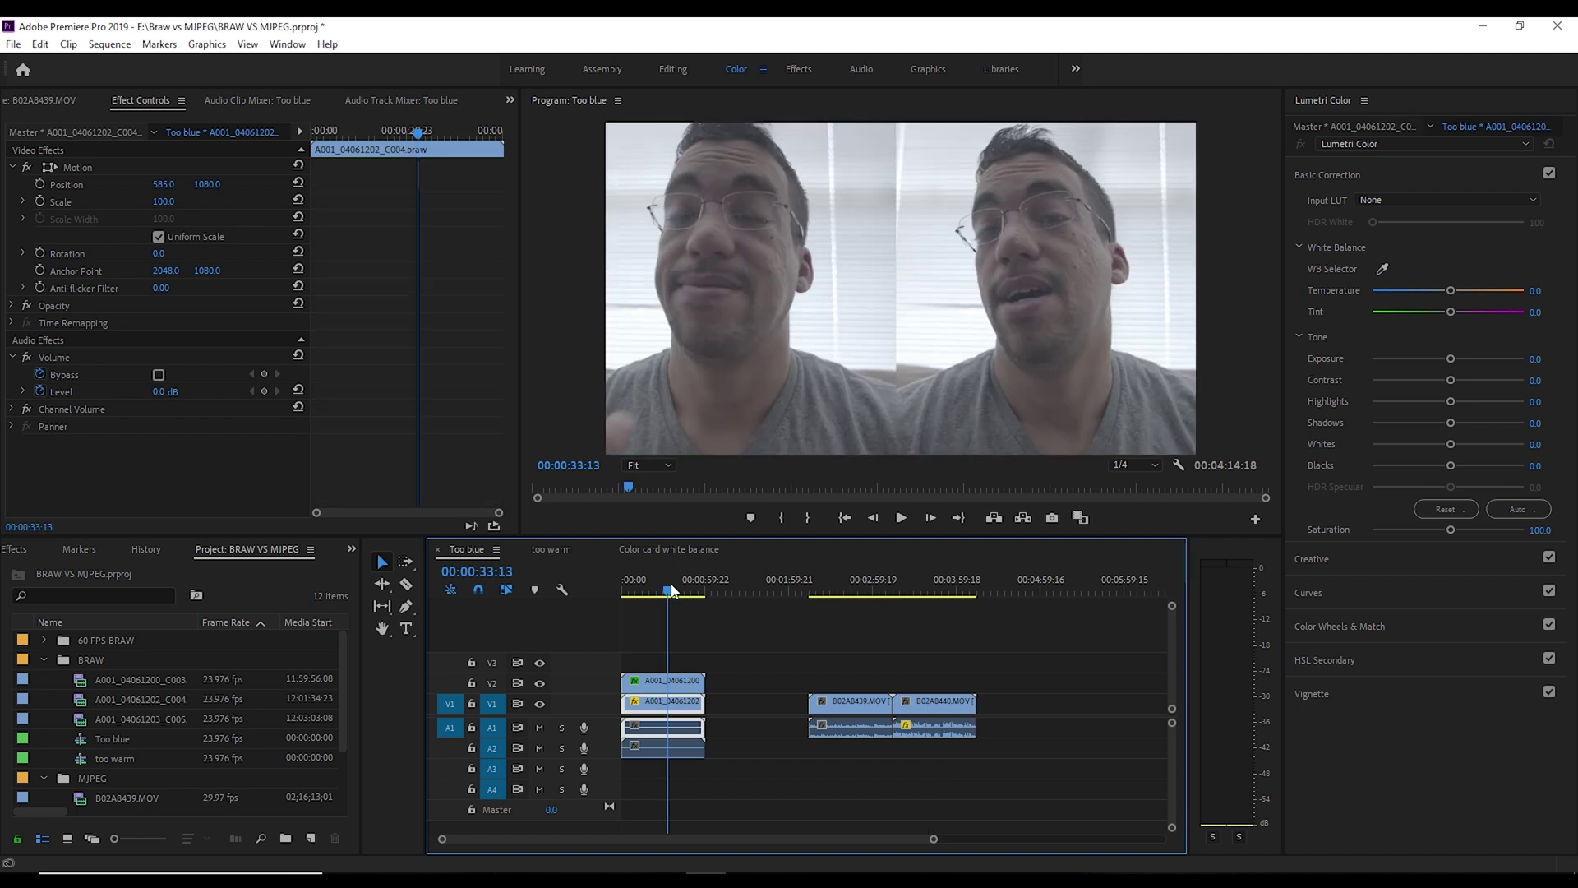
click(902, 587)
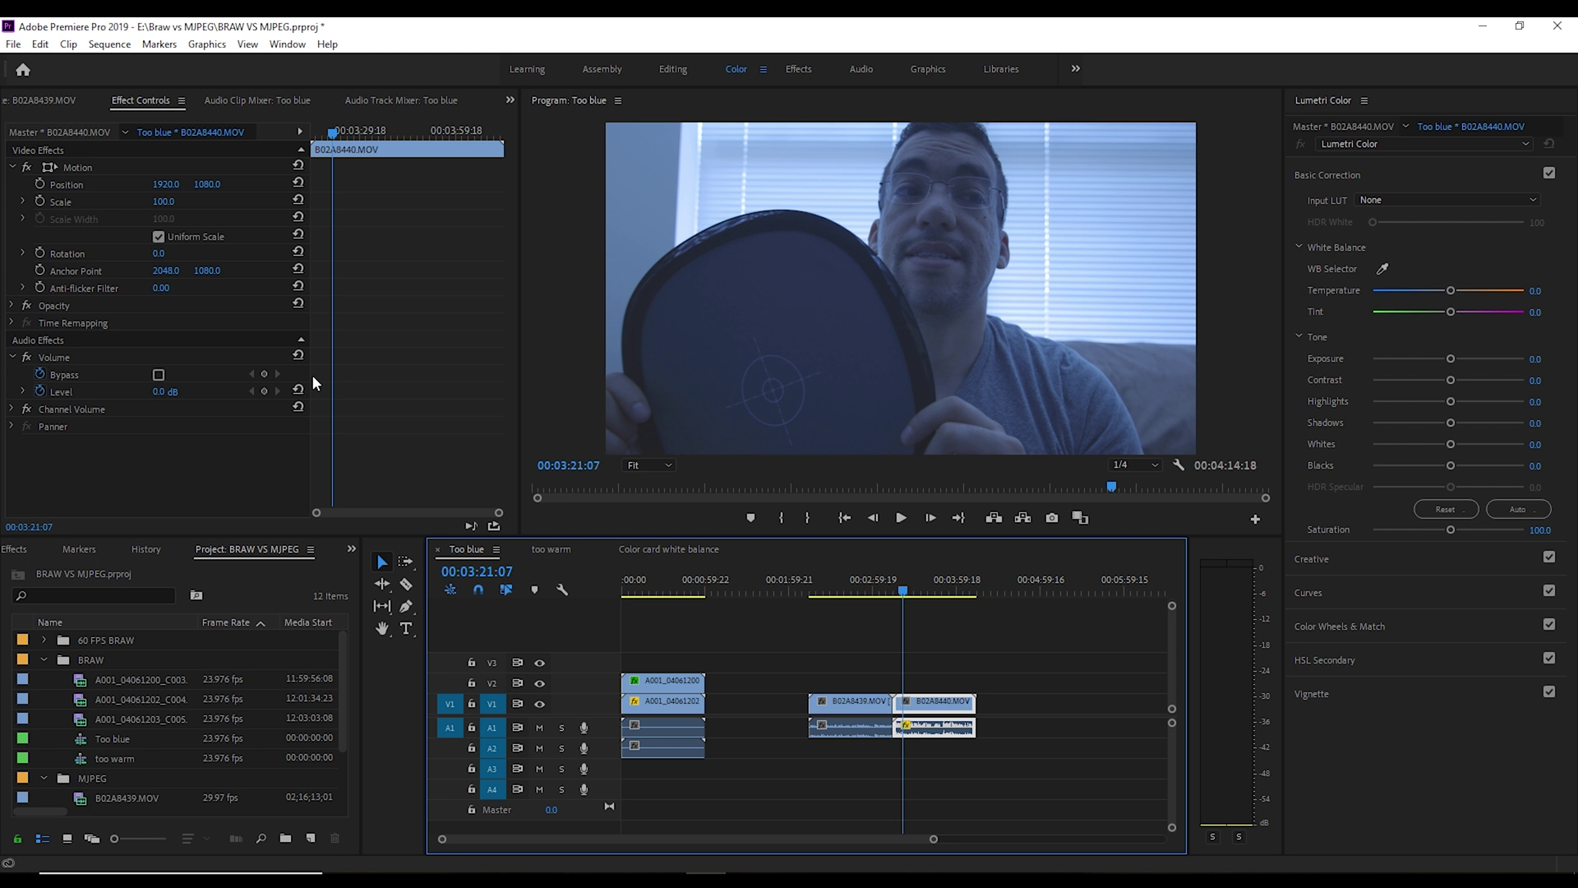
click(855, 700)
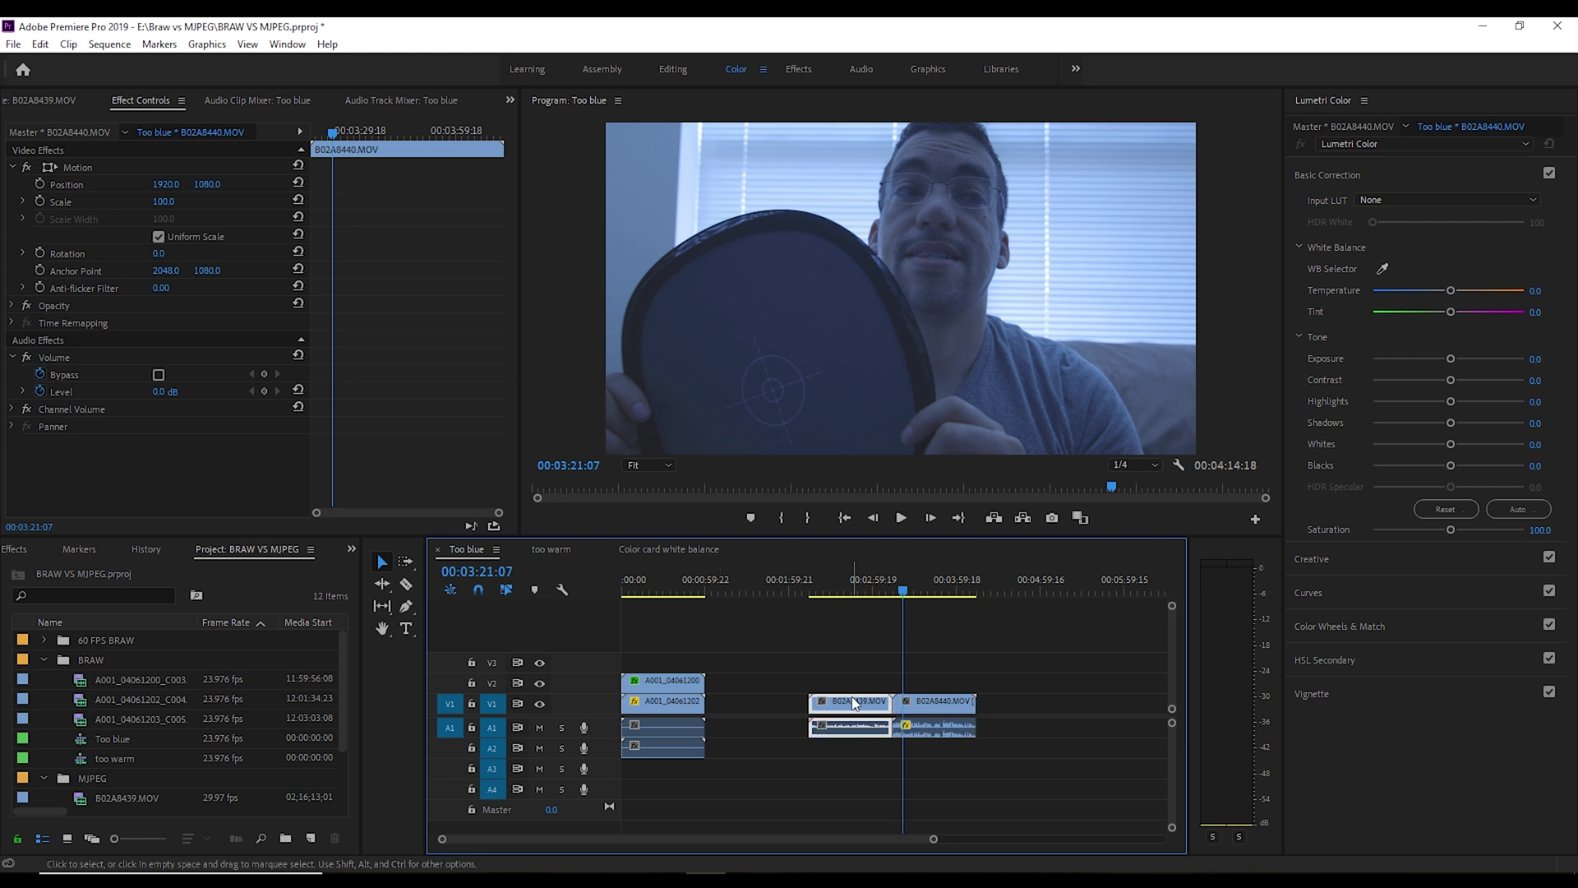
click(861, 584)
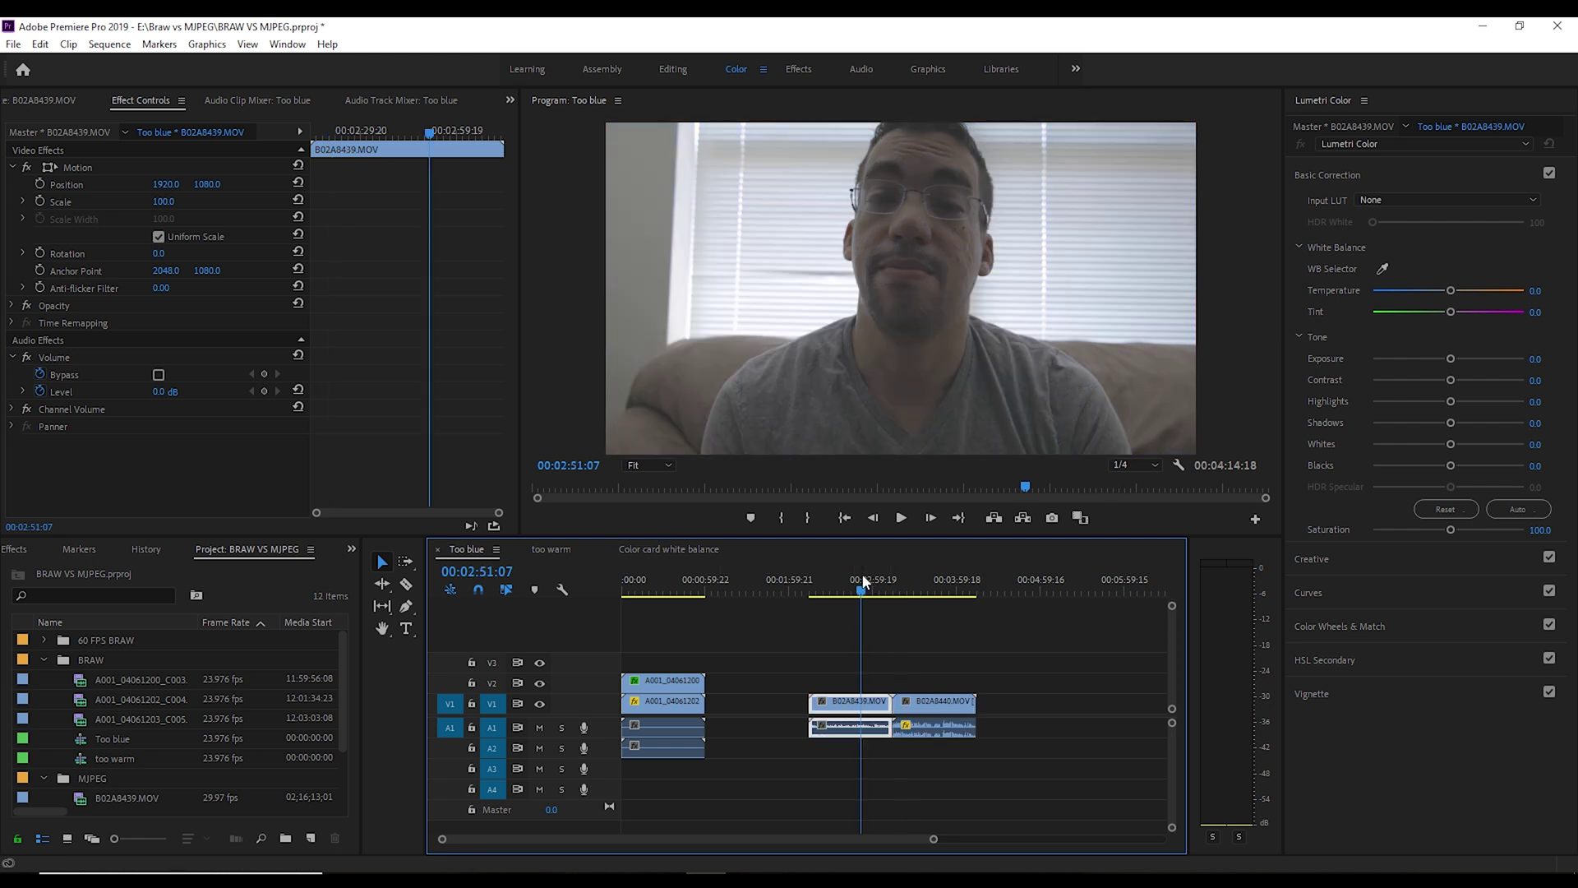
- Sample the white card in B02A8440.MOV with the WB Selector to correct its white balance
click(904, 585)
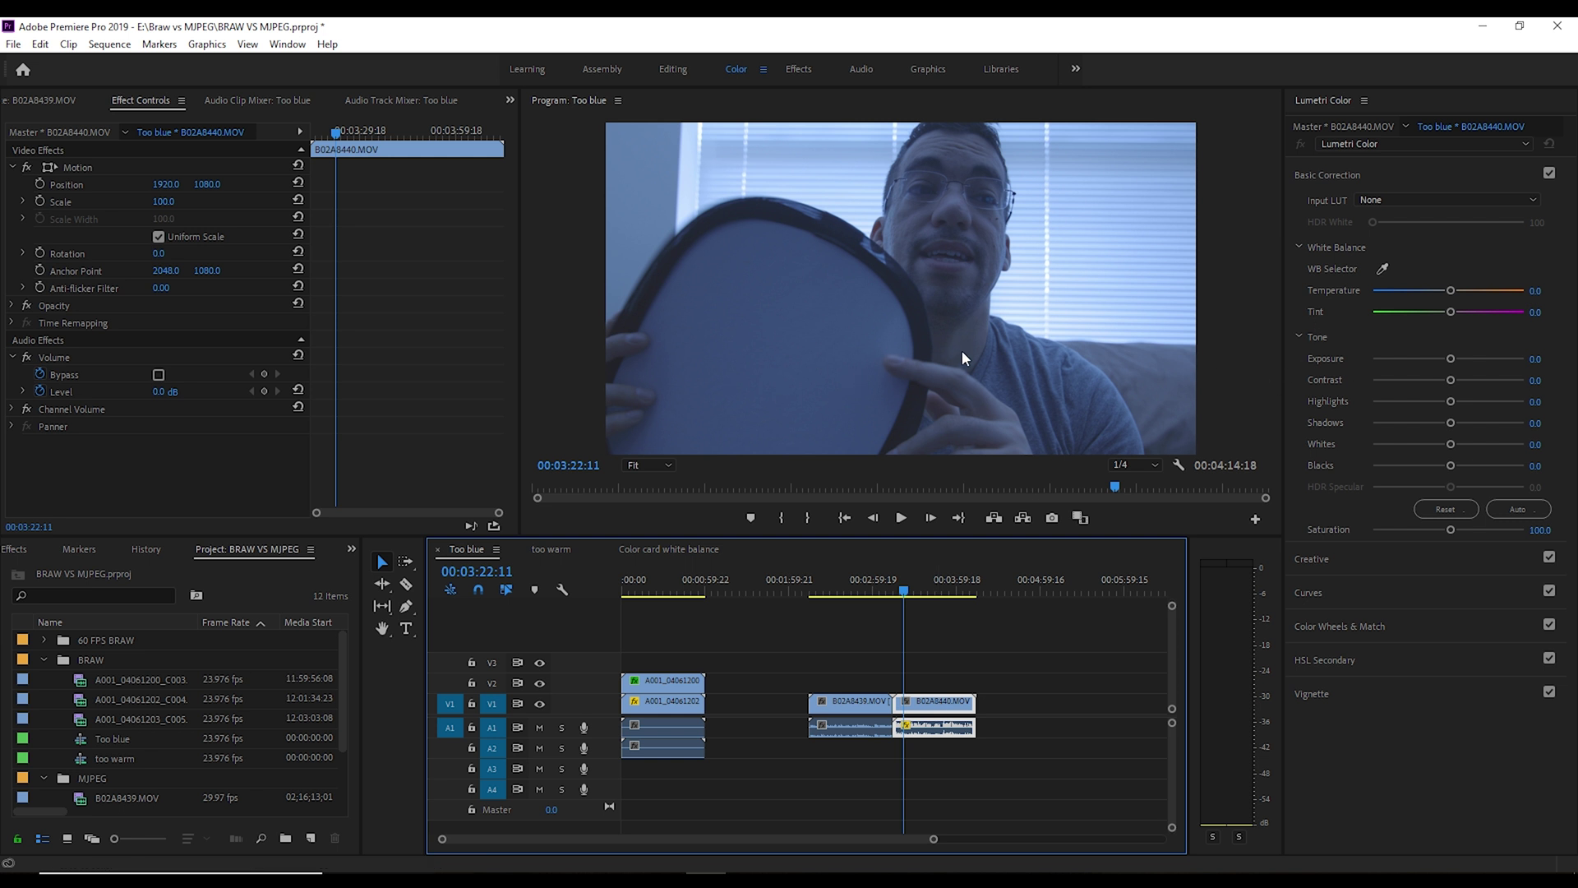
click(1384, 269)
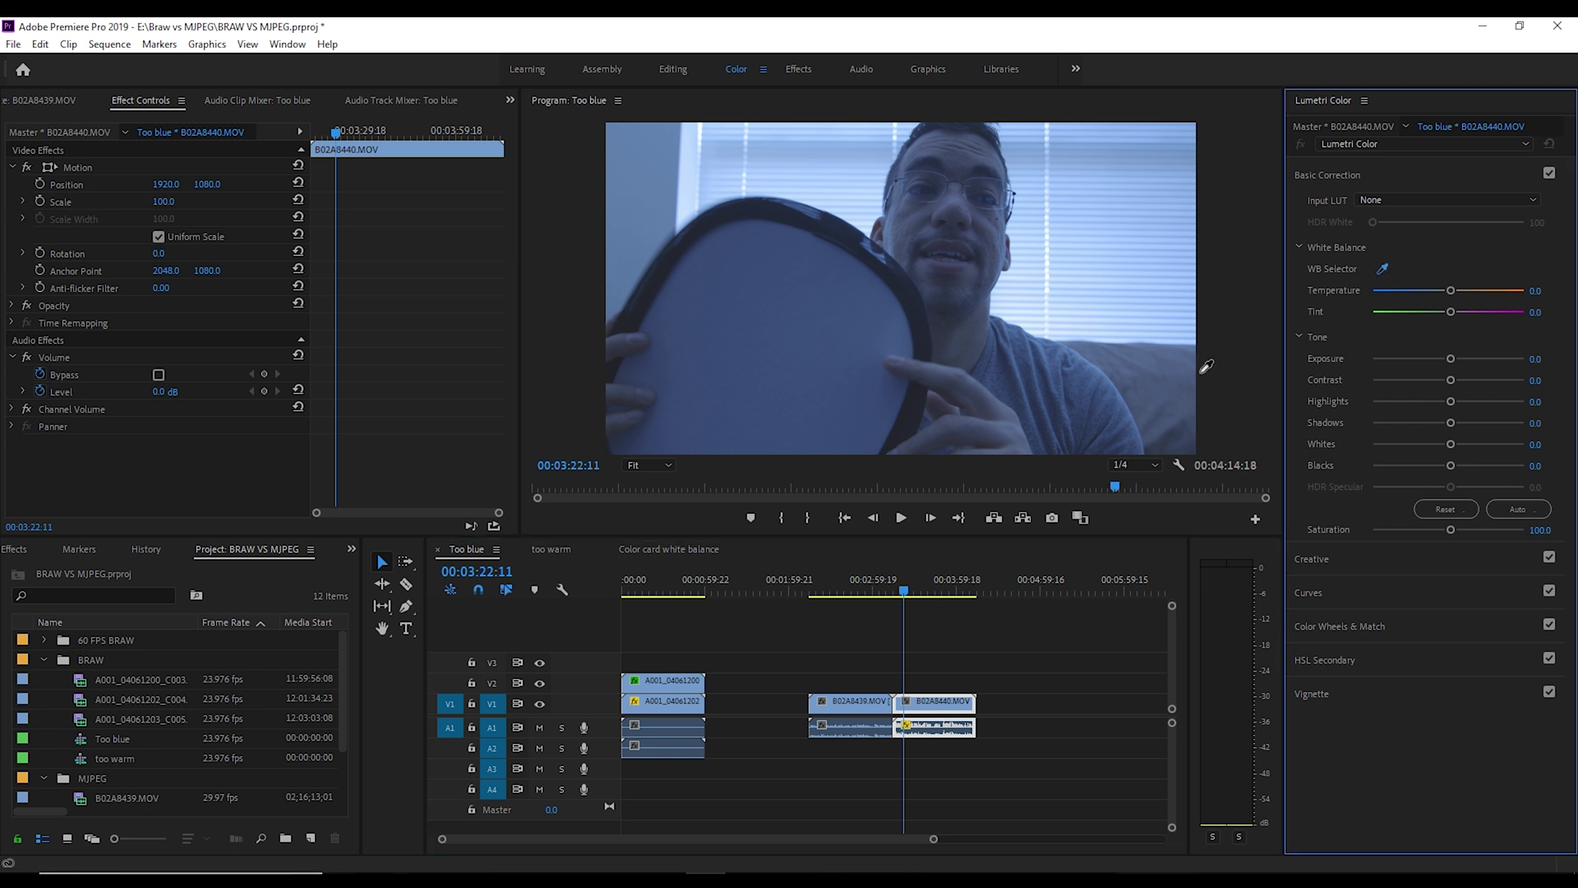
click(779, 328)
- Compare several frames of the white-balanced B02A8440.MOV with frames of B02A8439.MOV
drag(846, 581, 856, 582)
click(917, 588)
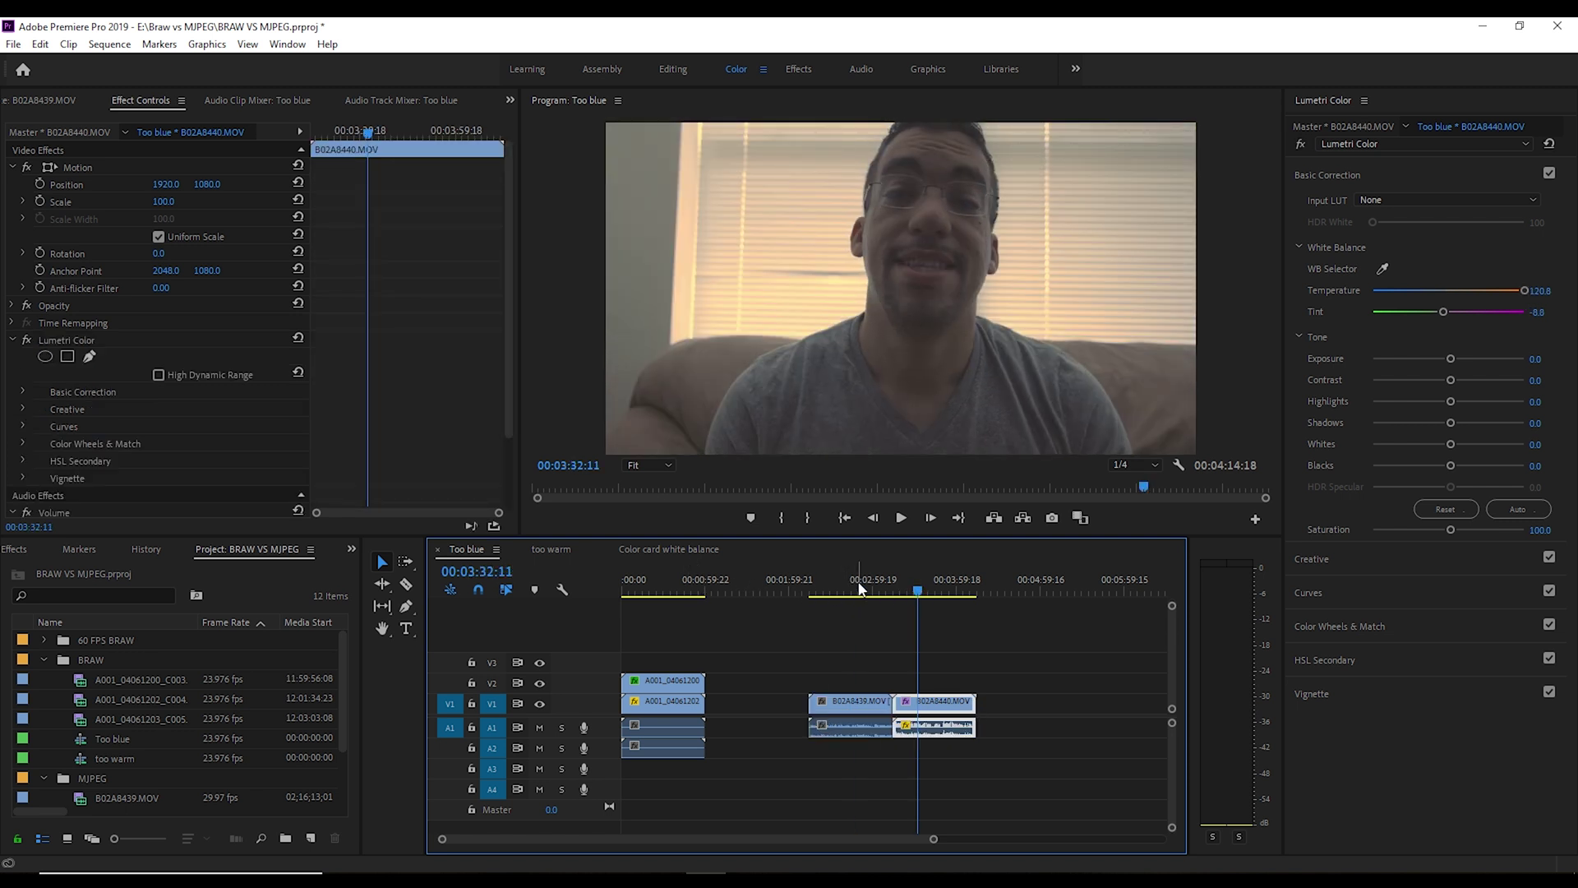
click(902, 587)
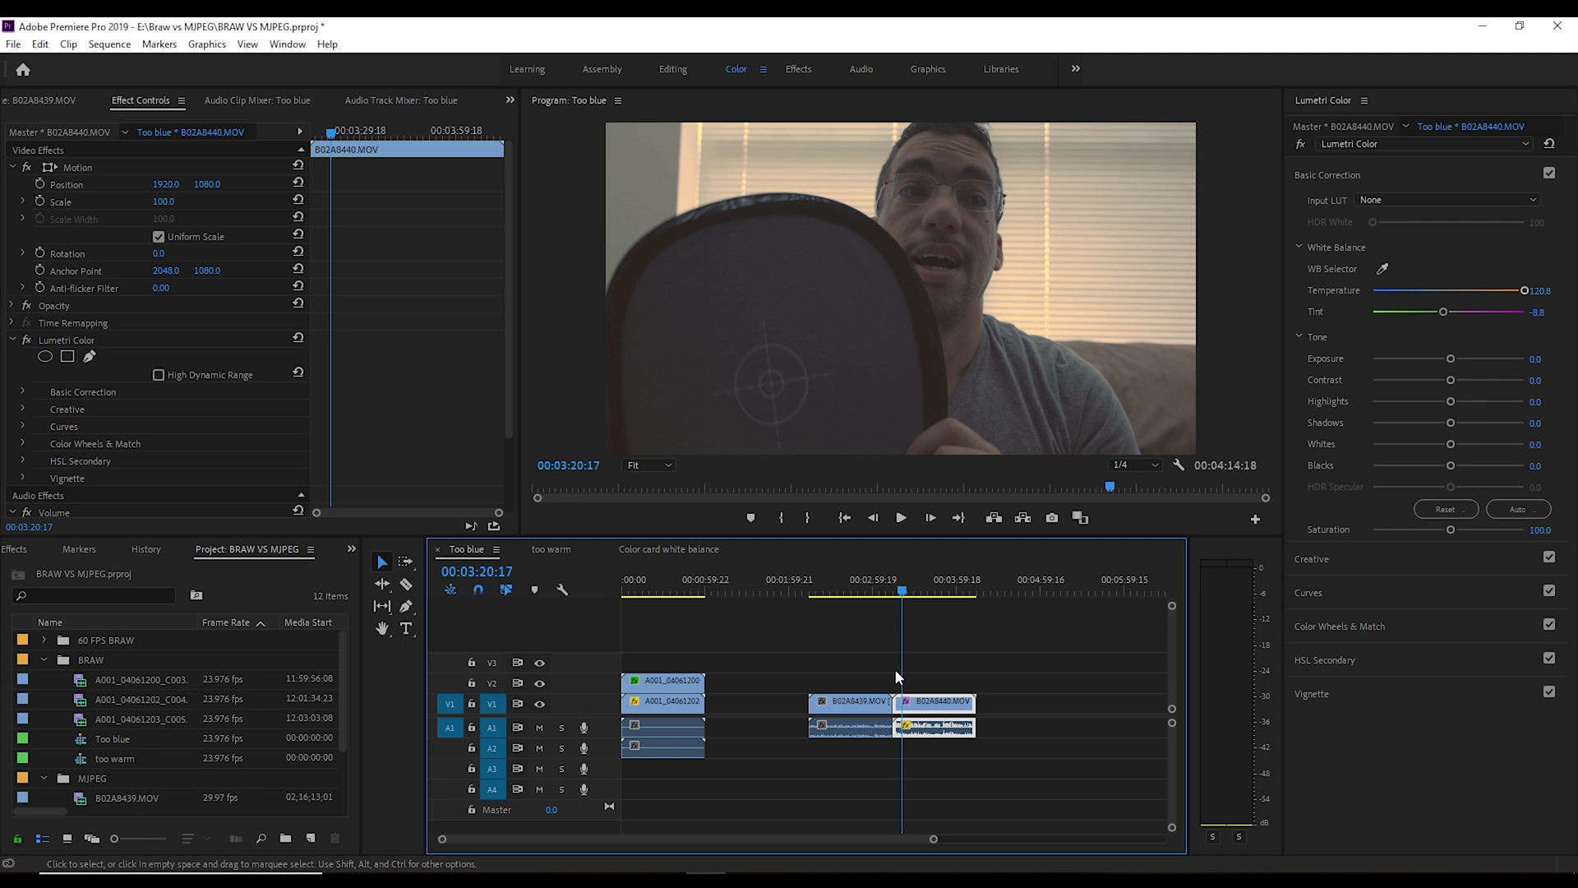
click(886, 597)
click(912, 590)
click(845, 590)
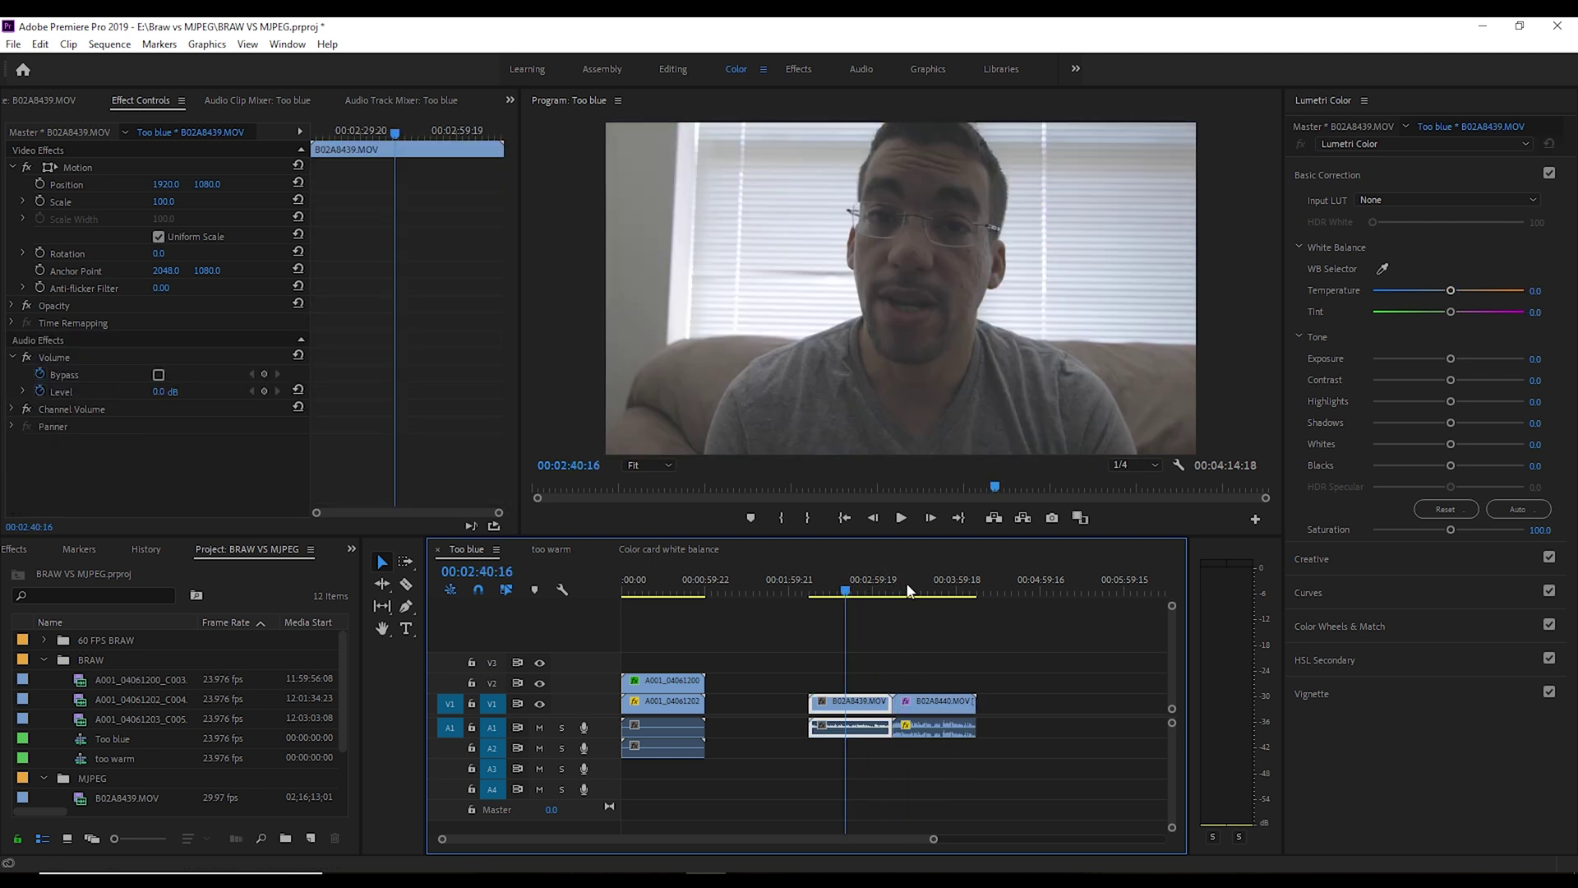
- Remove the Lumetri Color effect from B02A8440.MOV
click(912, 590)
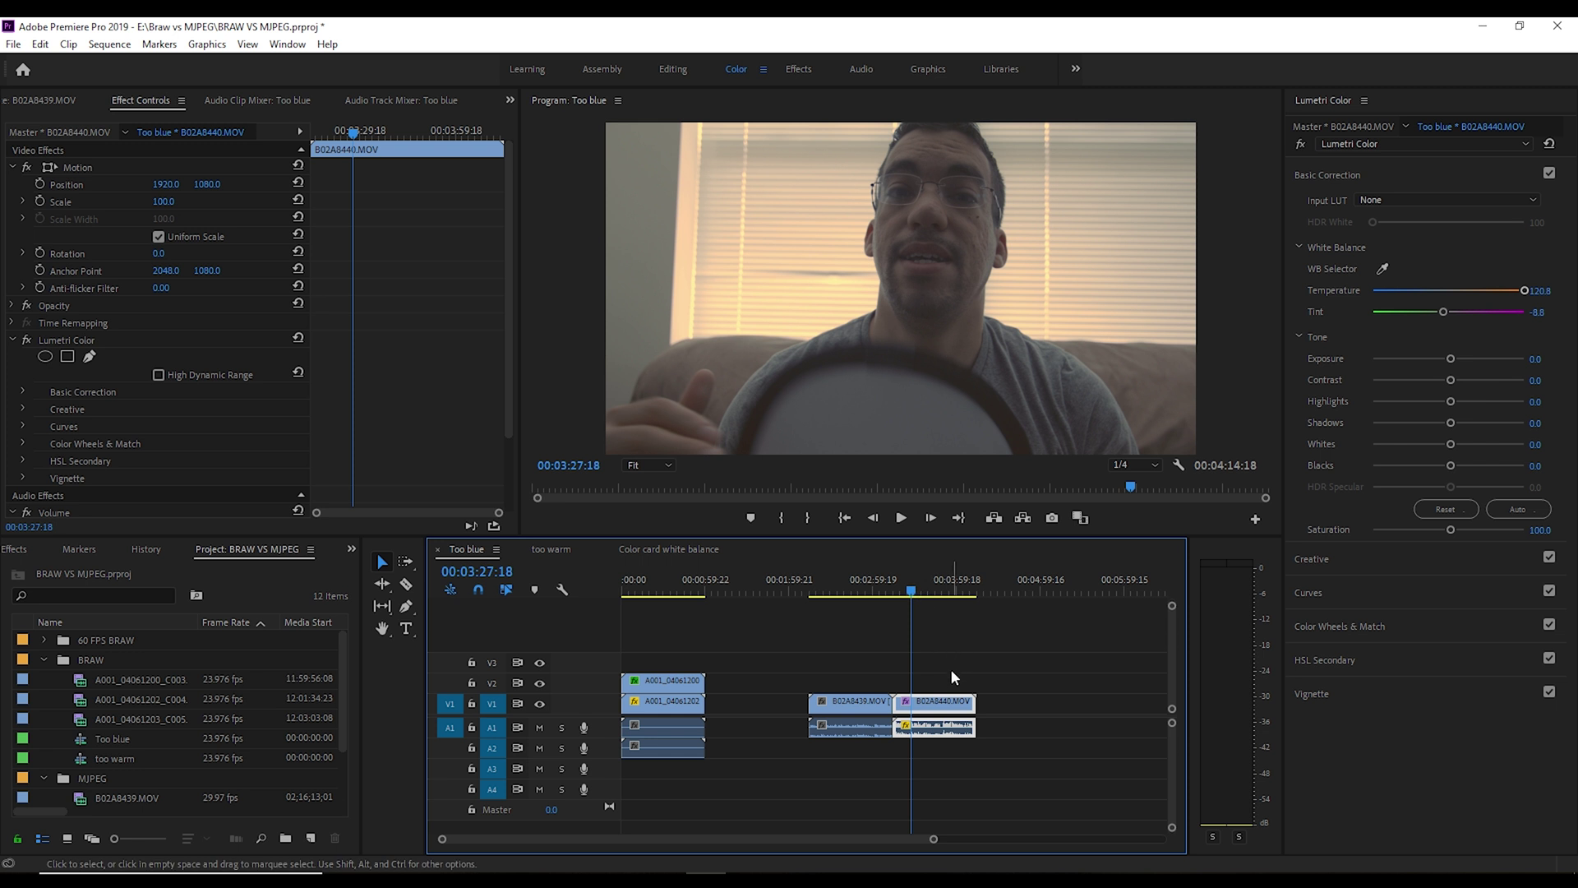
click(87, 343)
key(Delete)
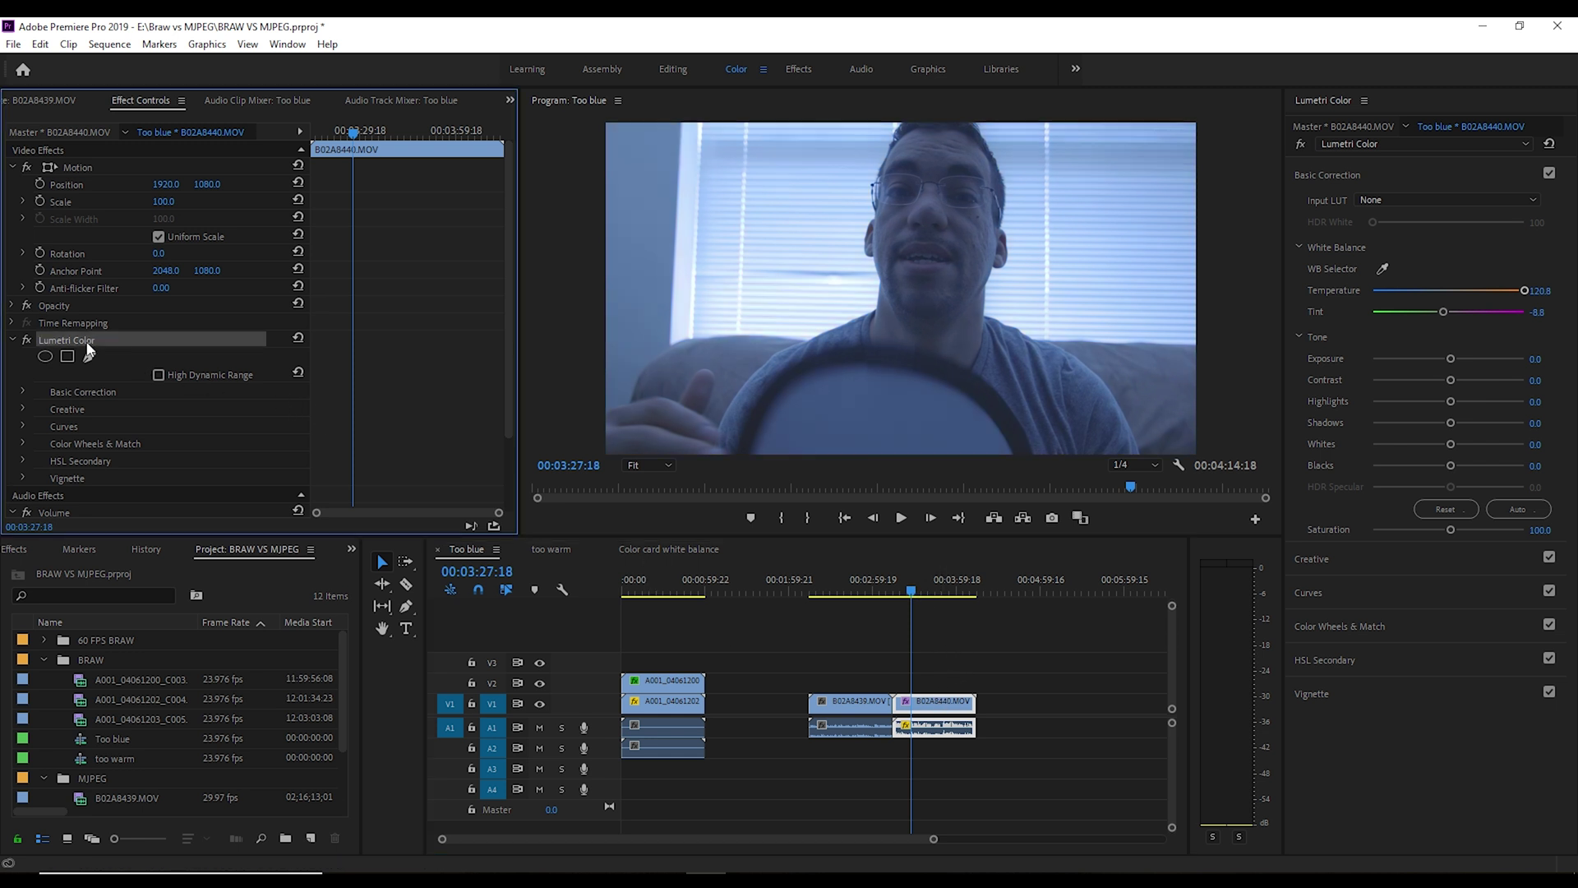
- Set up Comparison View with the B02A8439.MOV frame at 00:02:24:16 as reference and B02A8440.MOV at 00:03:31:21 as current frame
click(866, 590)
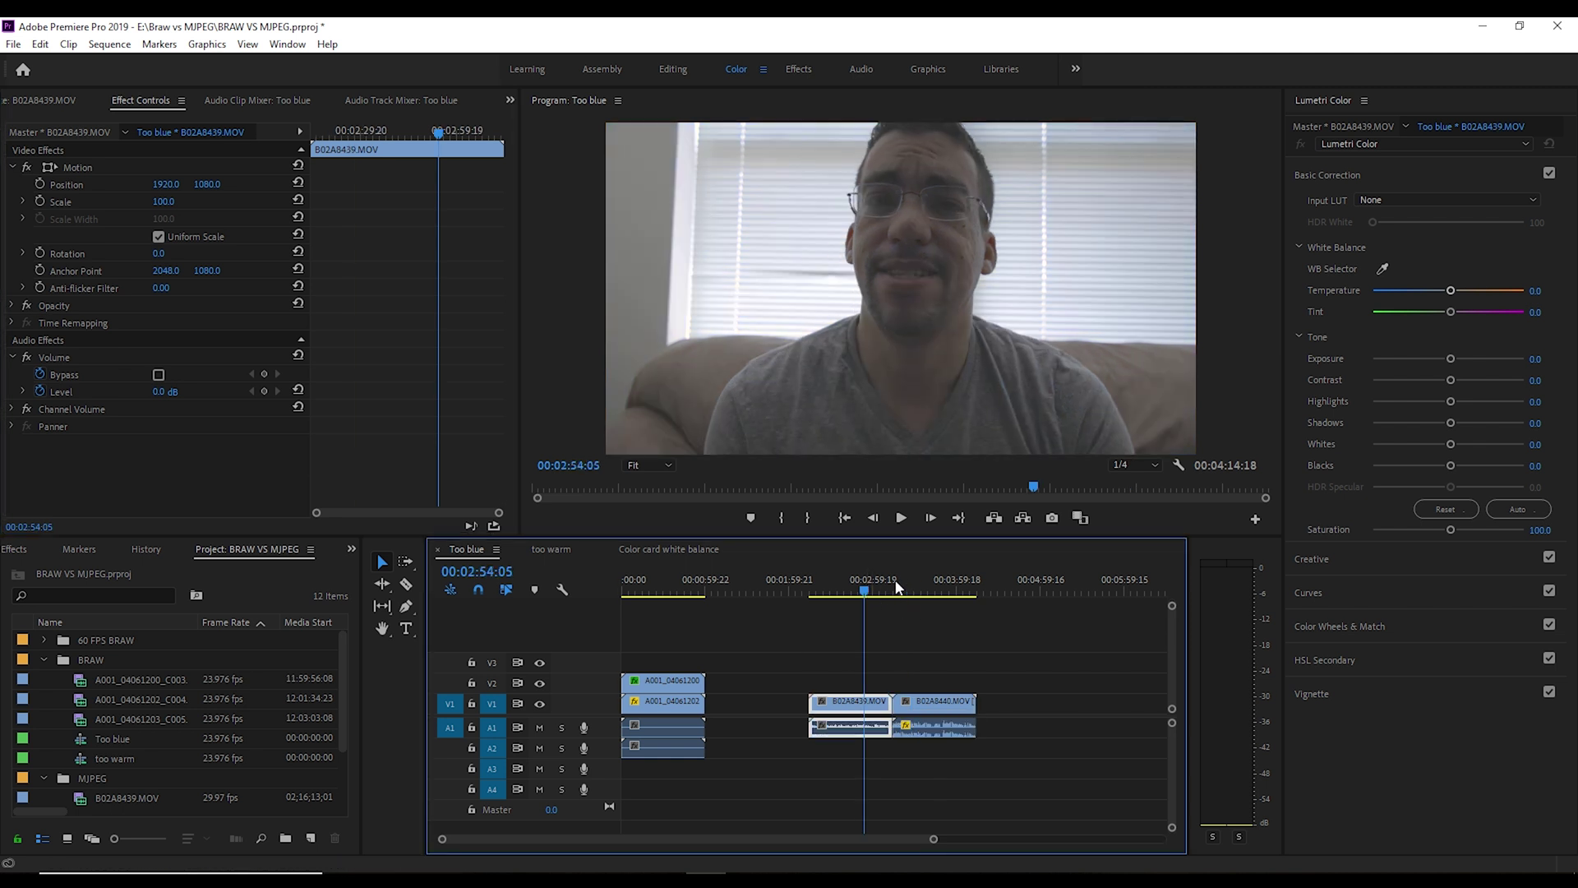
click(1080, 517)
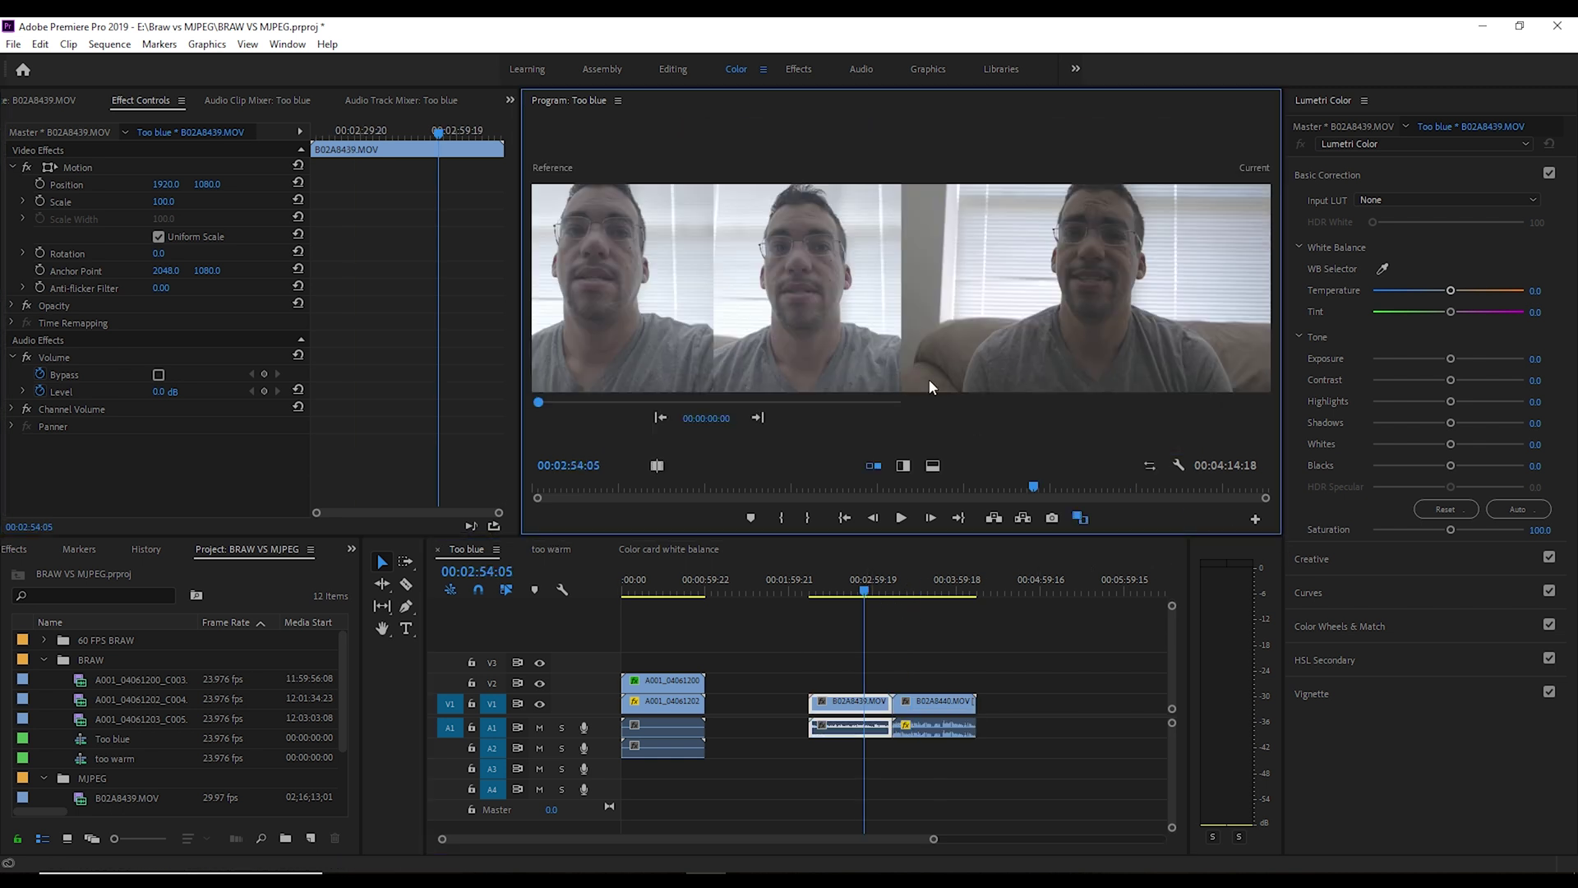
drag(715, 401, 738, 401)
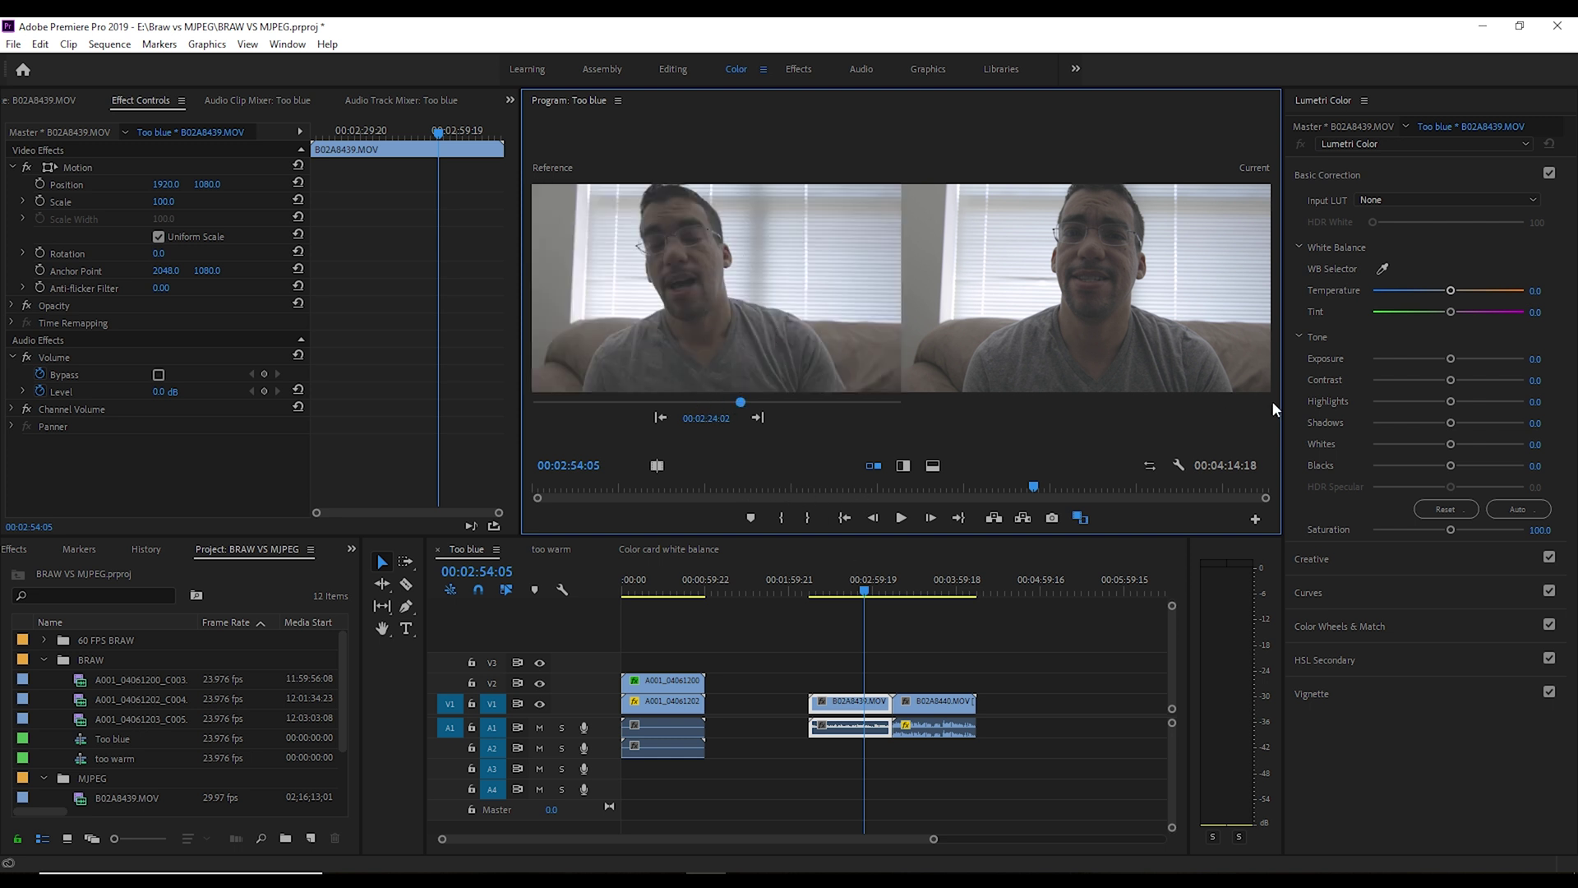
drag(919, 579, 920, 583)
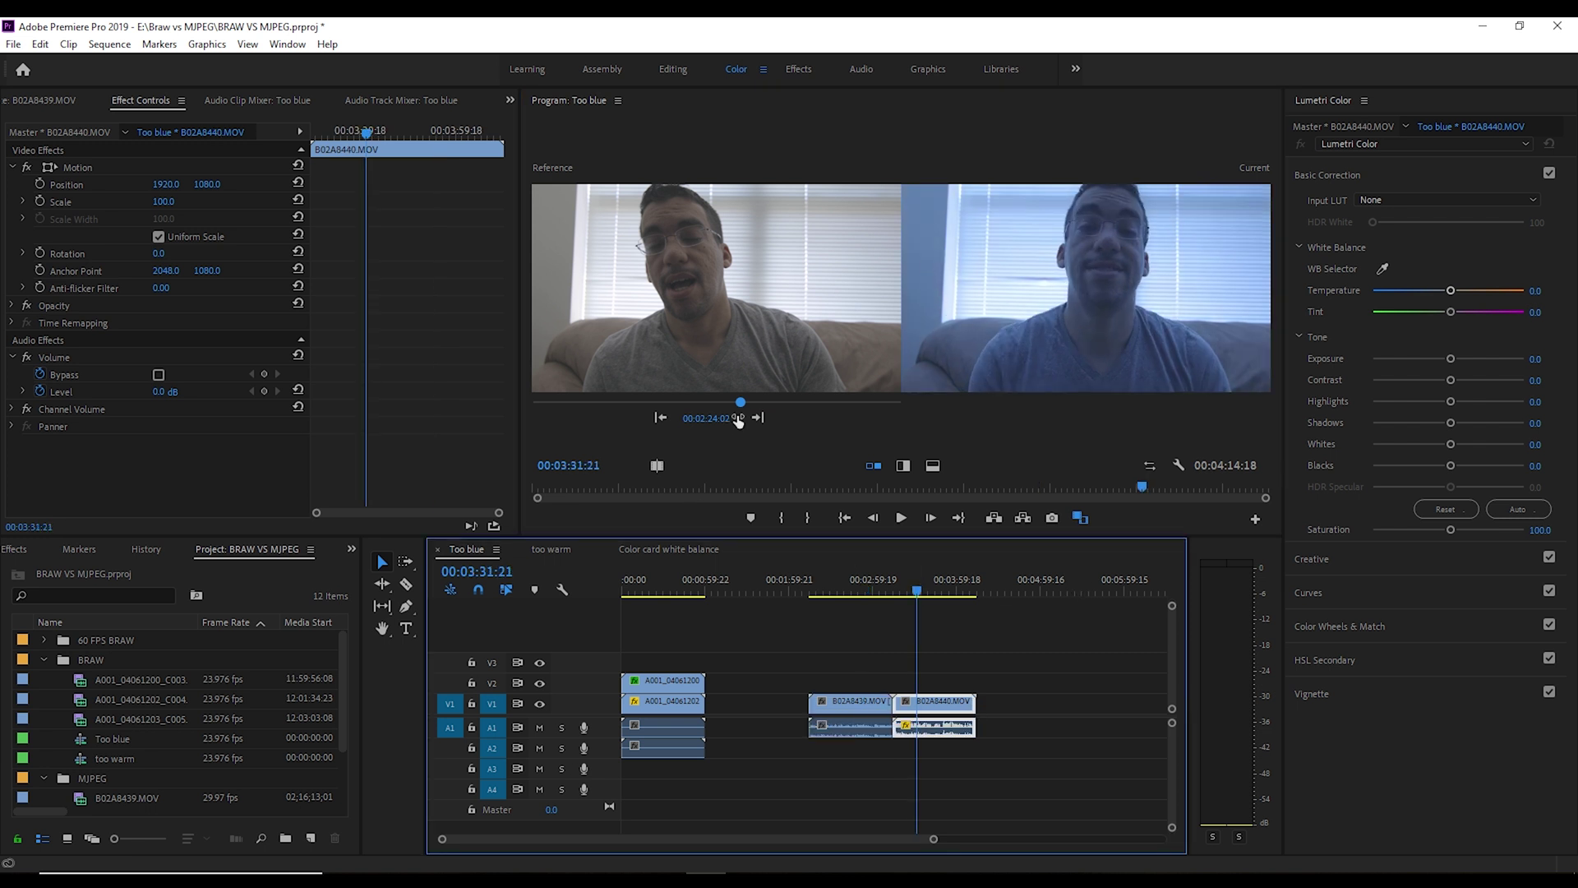
drag(740, 404, 741, 403)
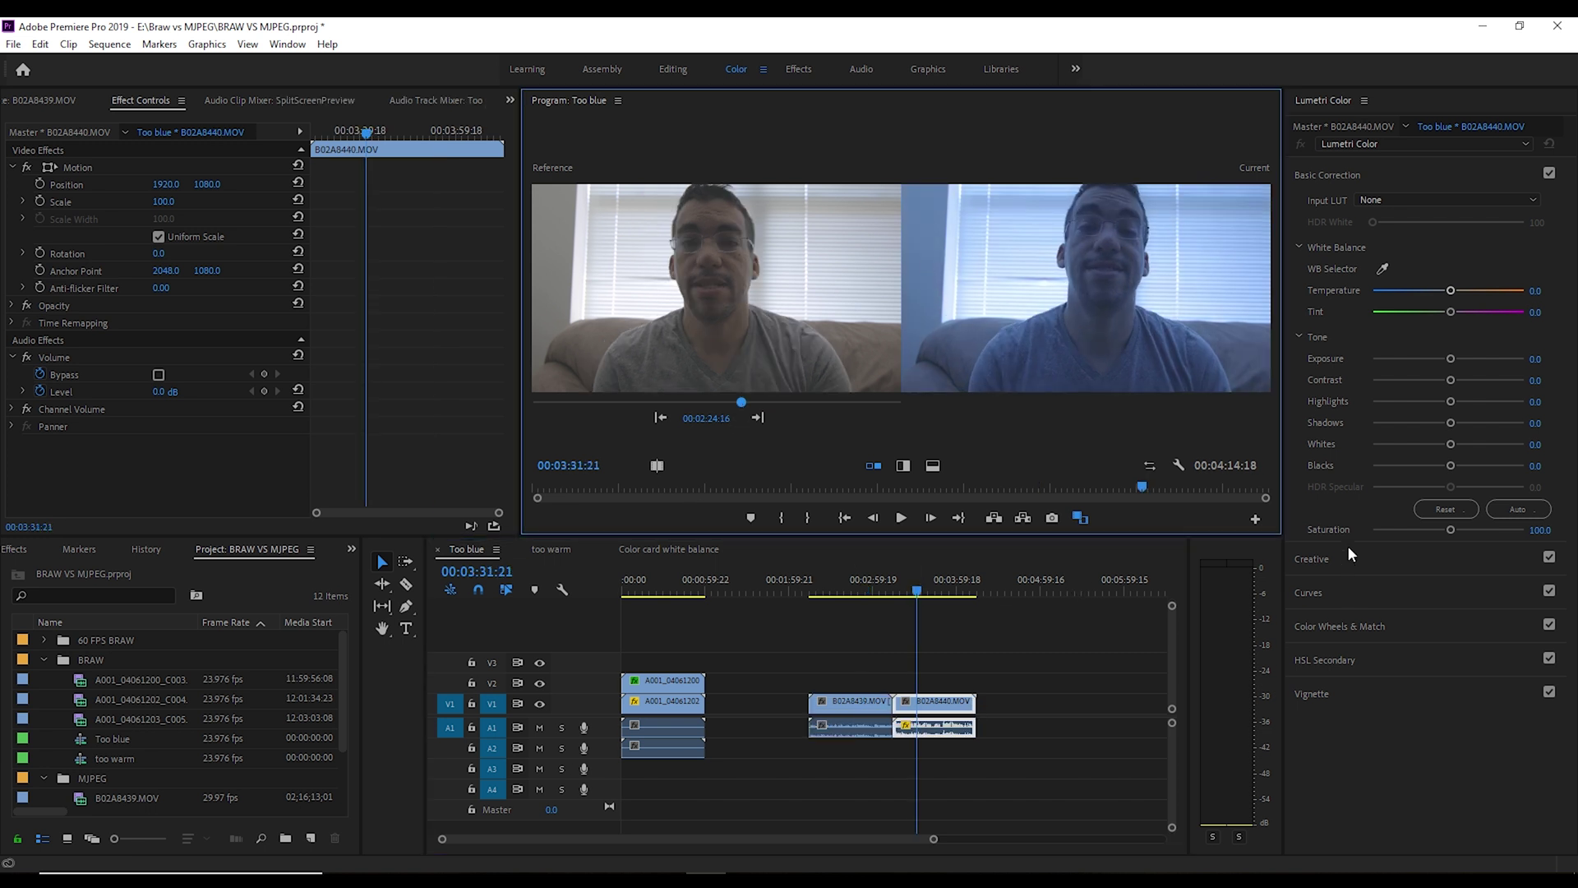
- Apply Color Match with Face Detection to B02A8440.MOV and leave Comparison View
click(1369, 618)
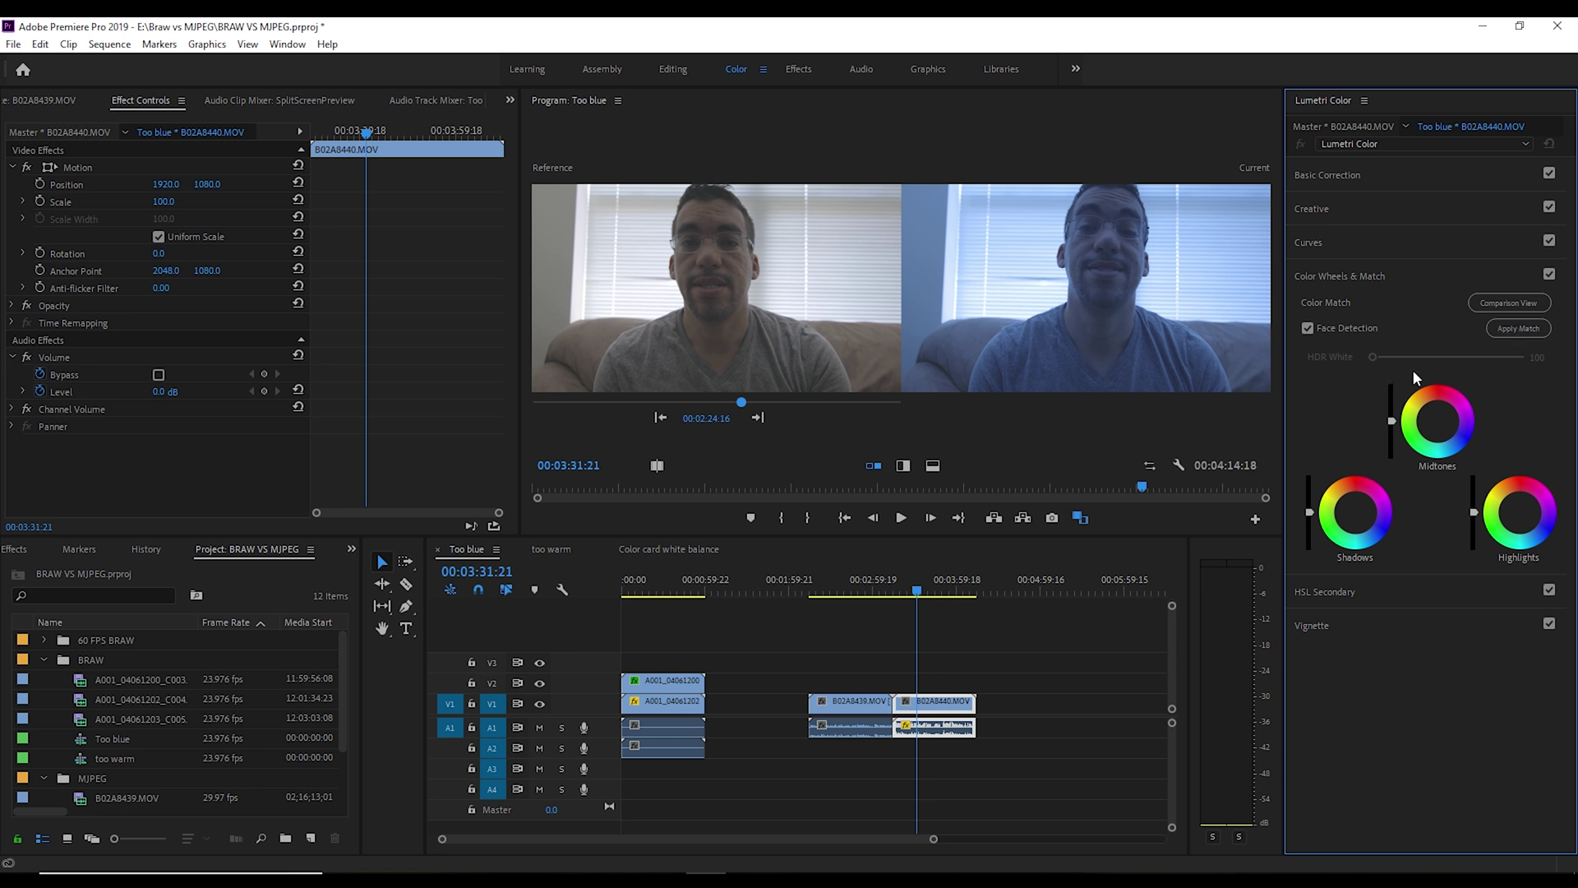
click(1516, 328)
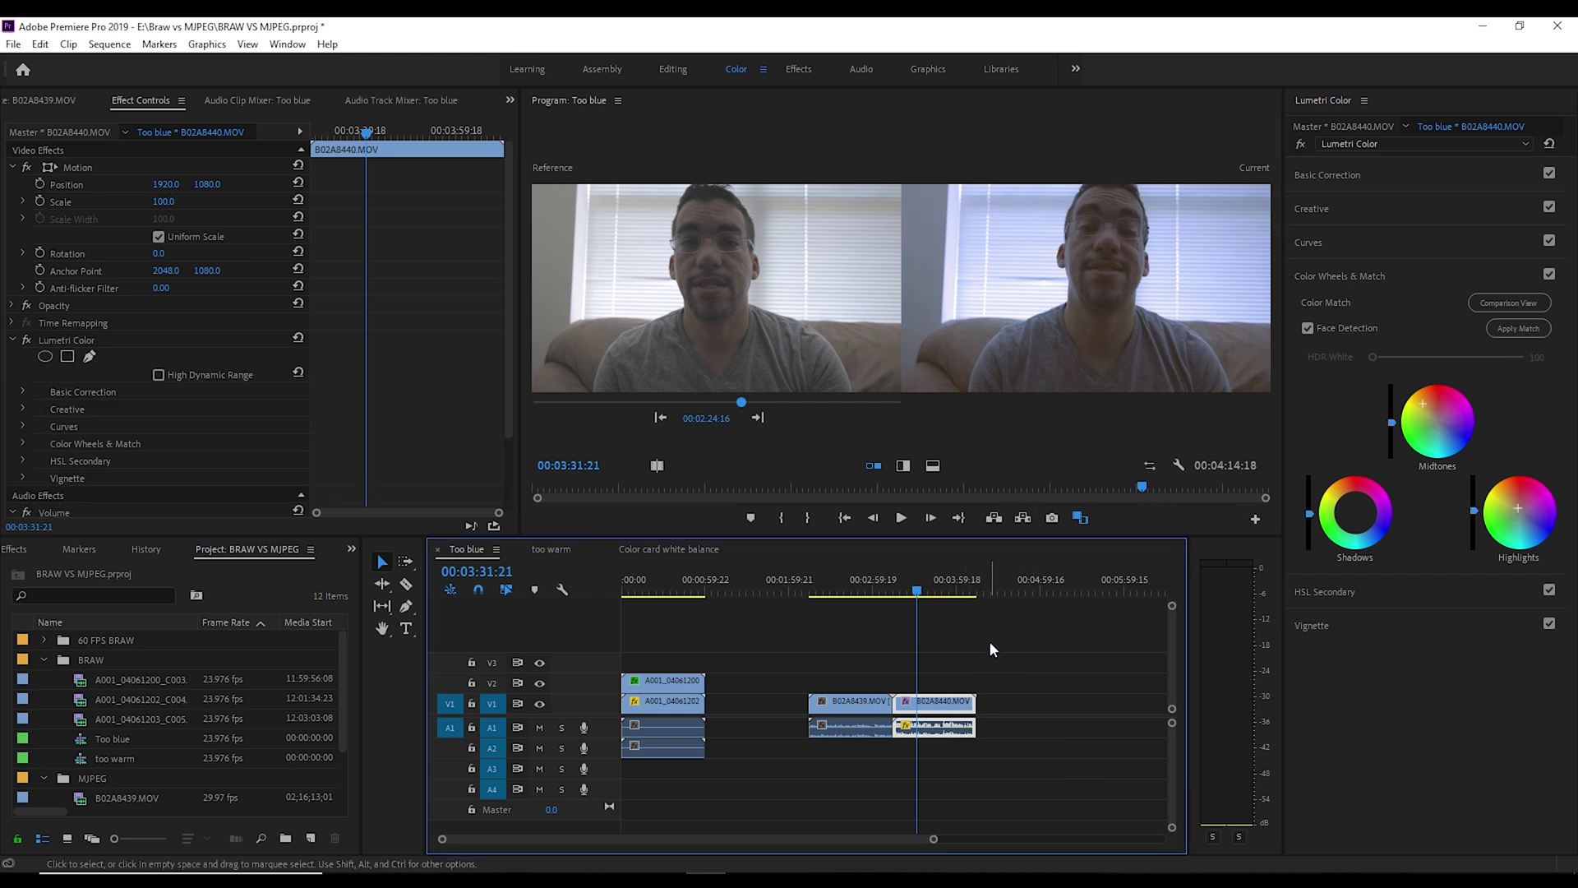
click(1078, 516)
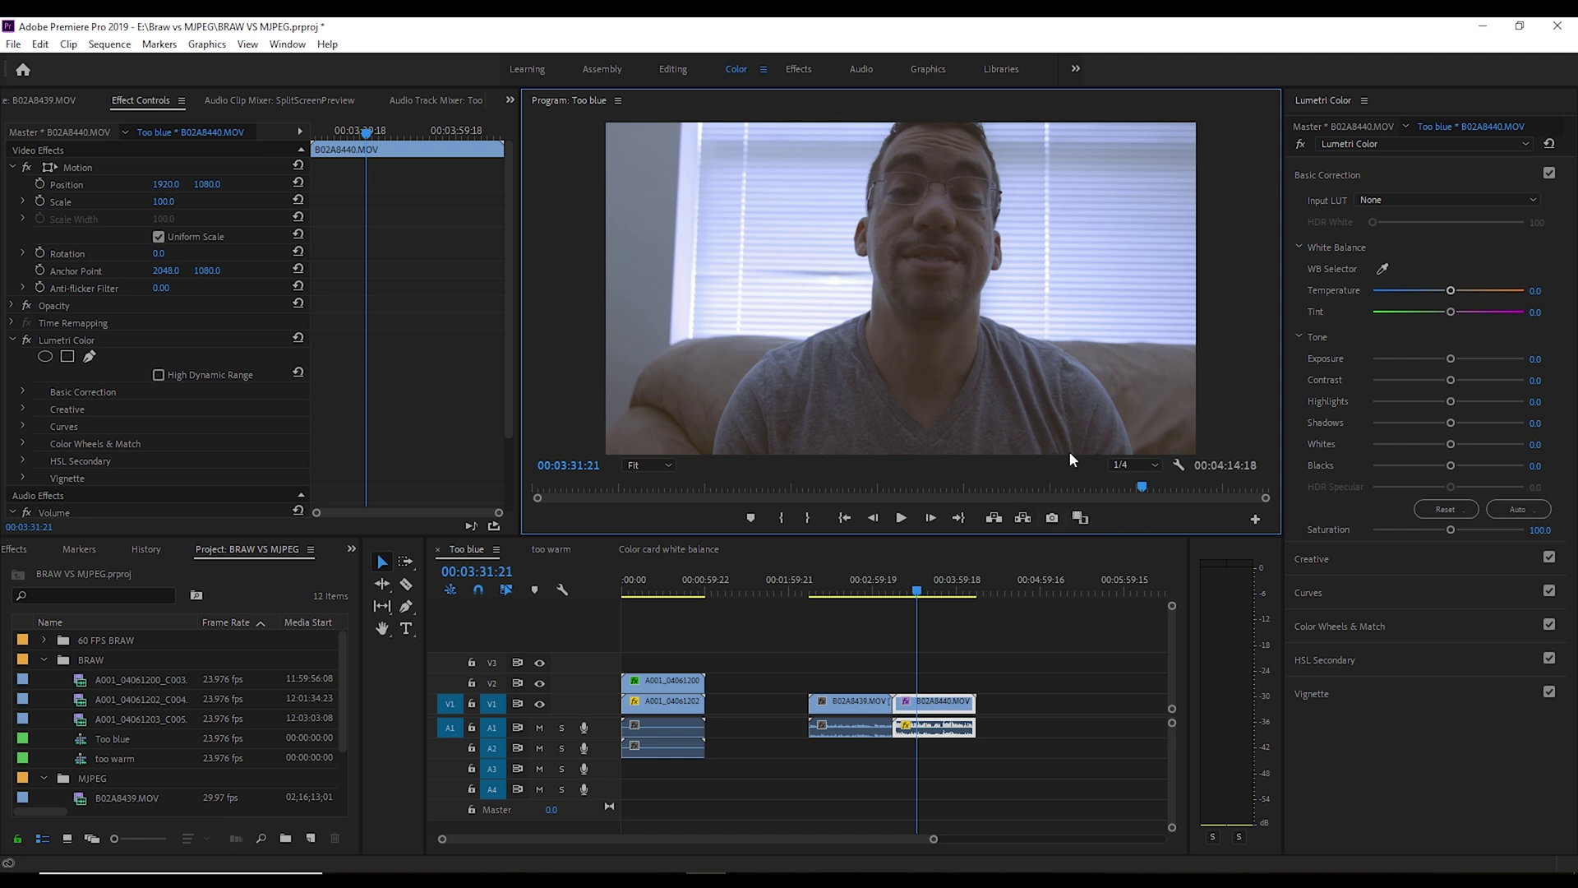
- Play back the color-matched B02A8440.MOV and compare its look with B02A8439.MOV
click(902, 517)
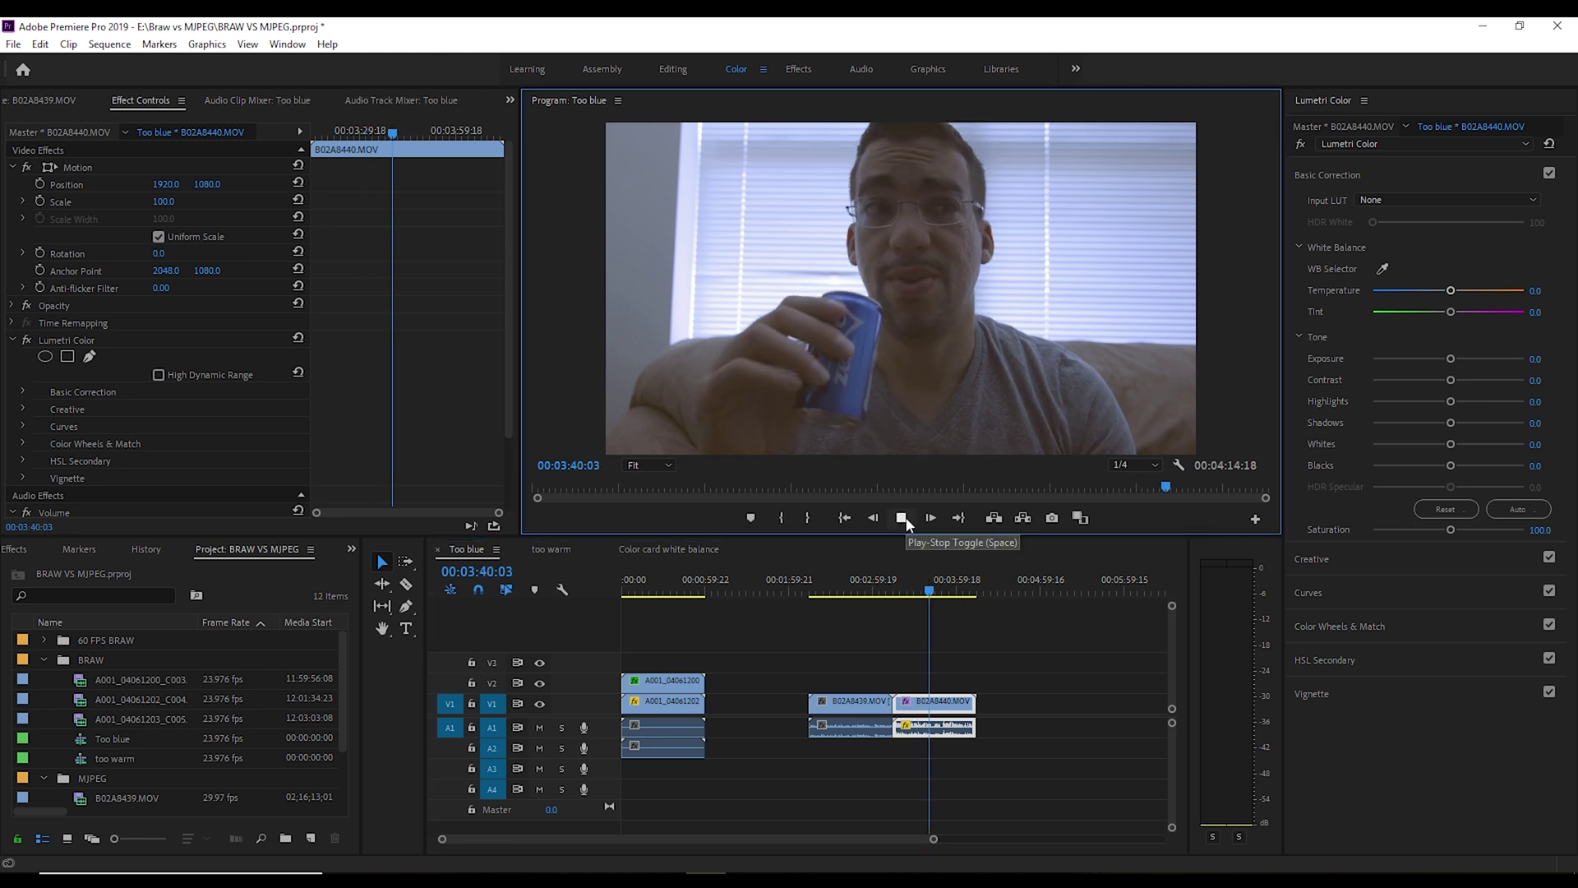
click(902, 518)
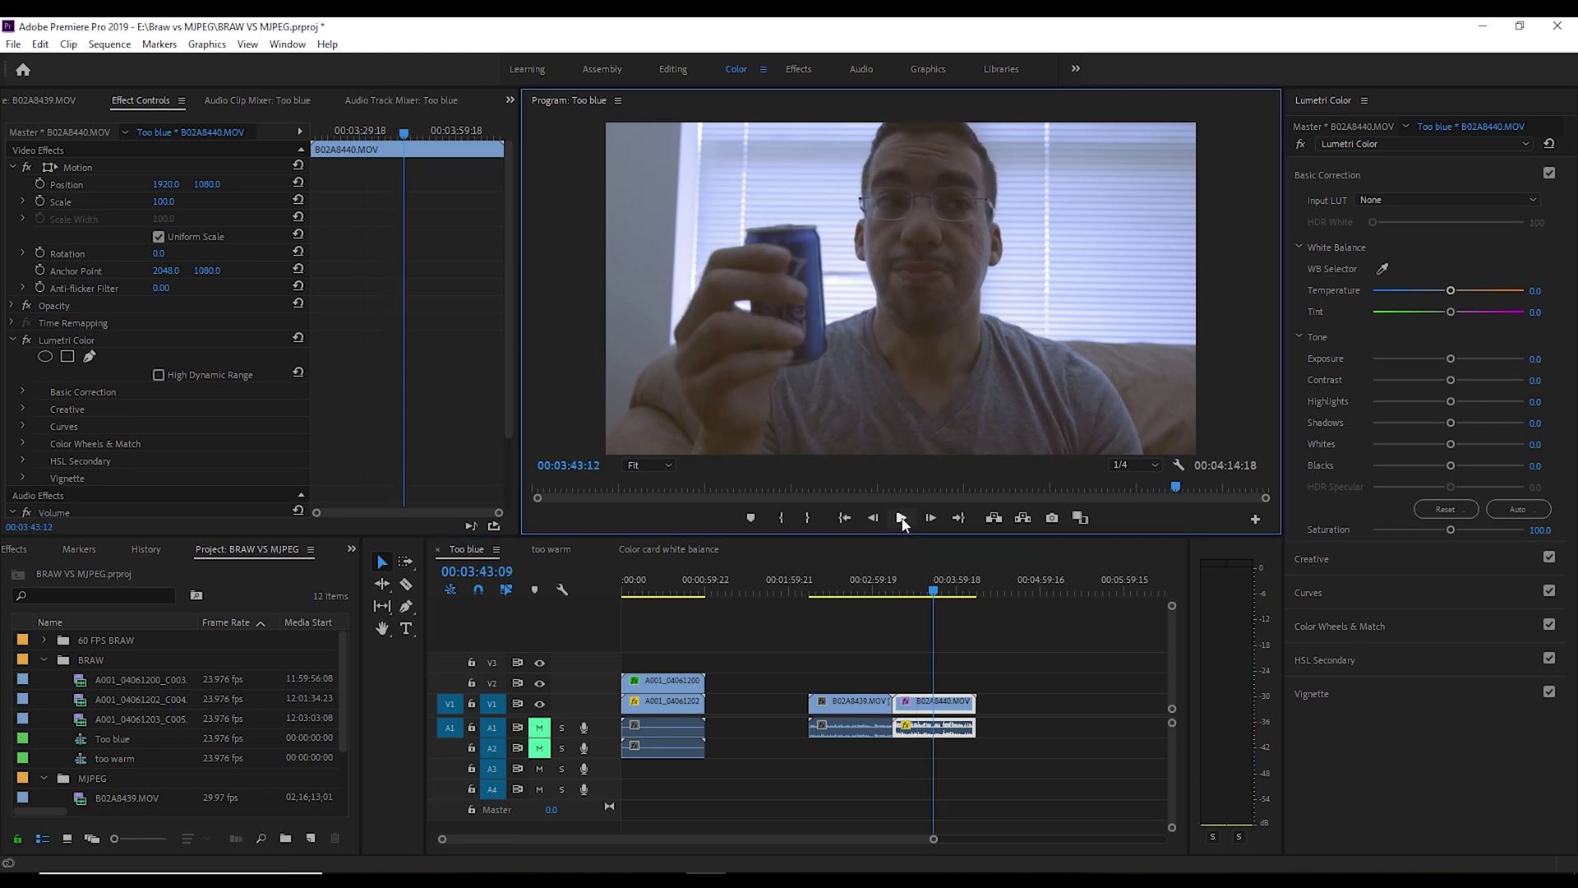
click(862, 590)
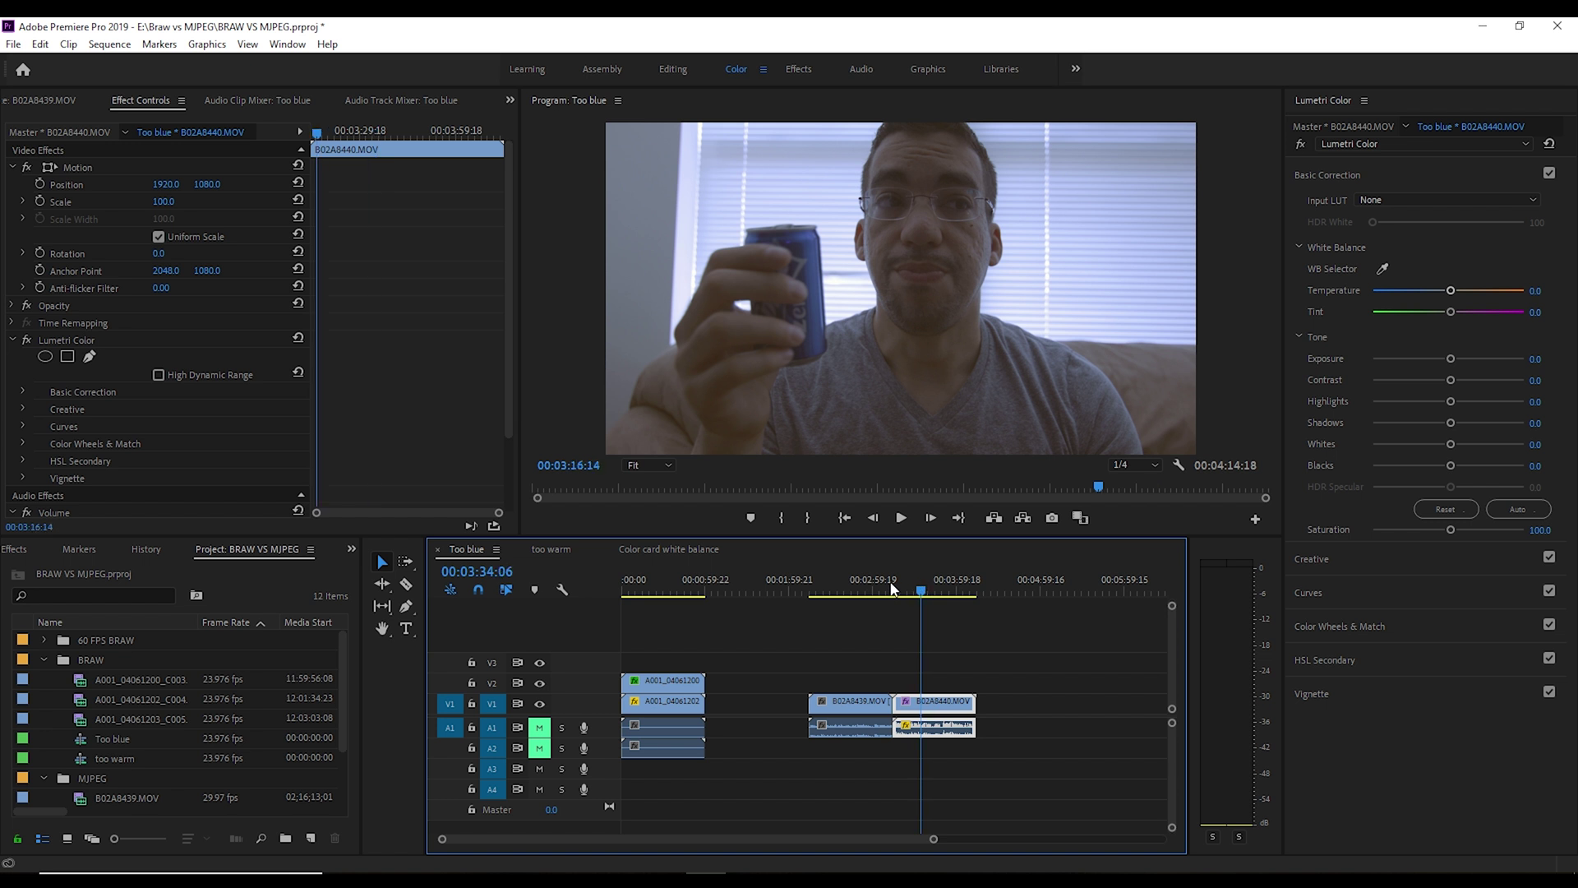
drag(862, 590, 846, 592)
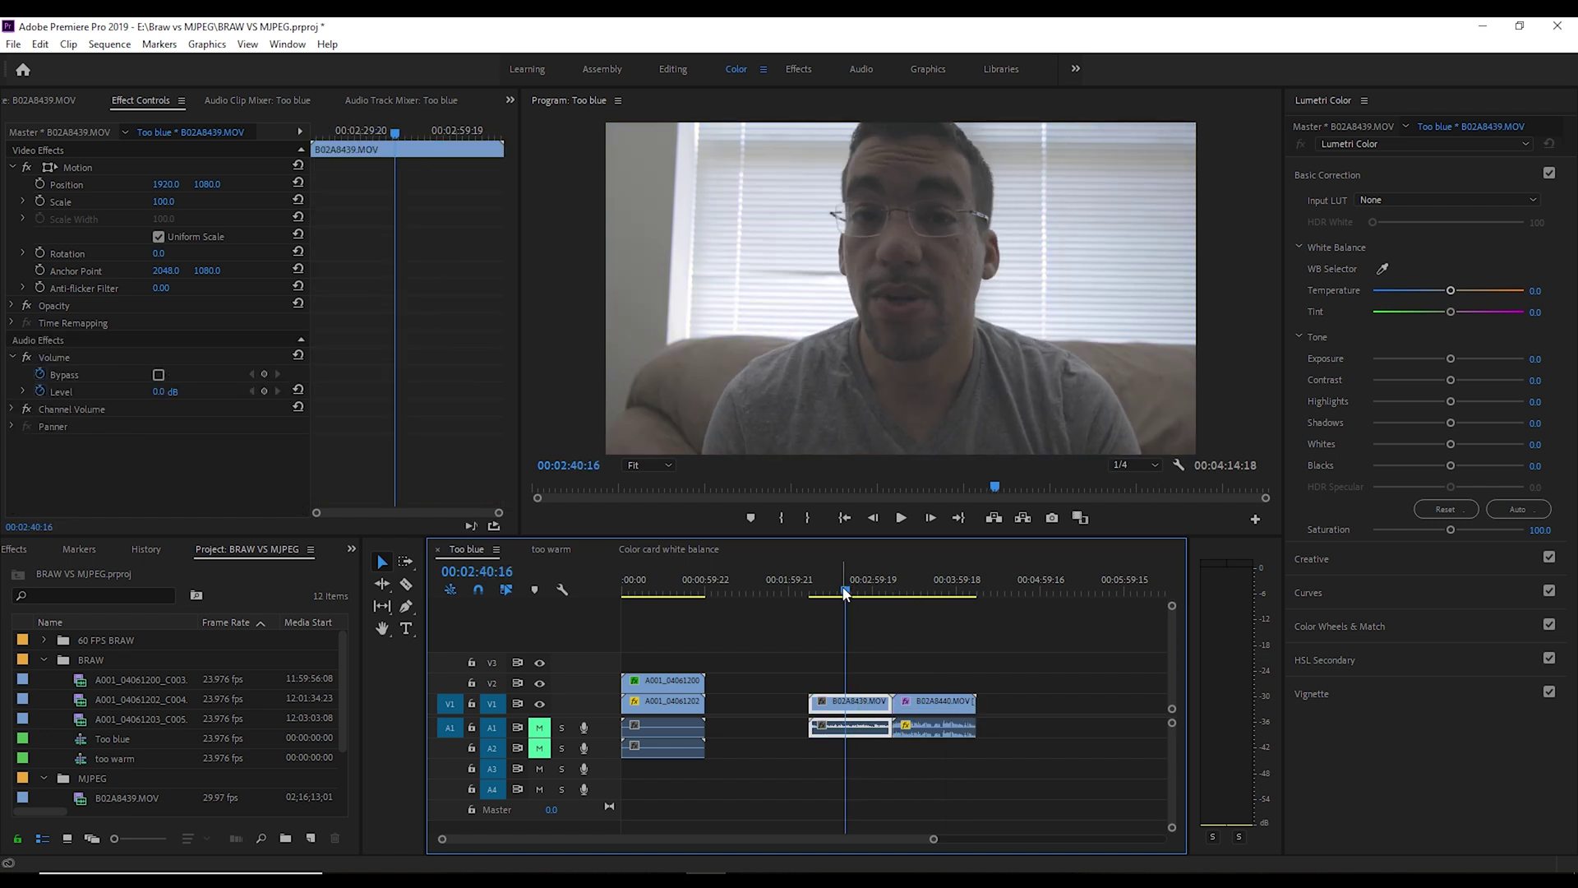
click(937, 591)
- Grade B02A8439.MOV with Exposure 1.1, Contrast 33, Shadows -37.3, Blacks -40.5 and Saturation 129.7, and check another frame
click(837, 591)
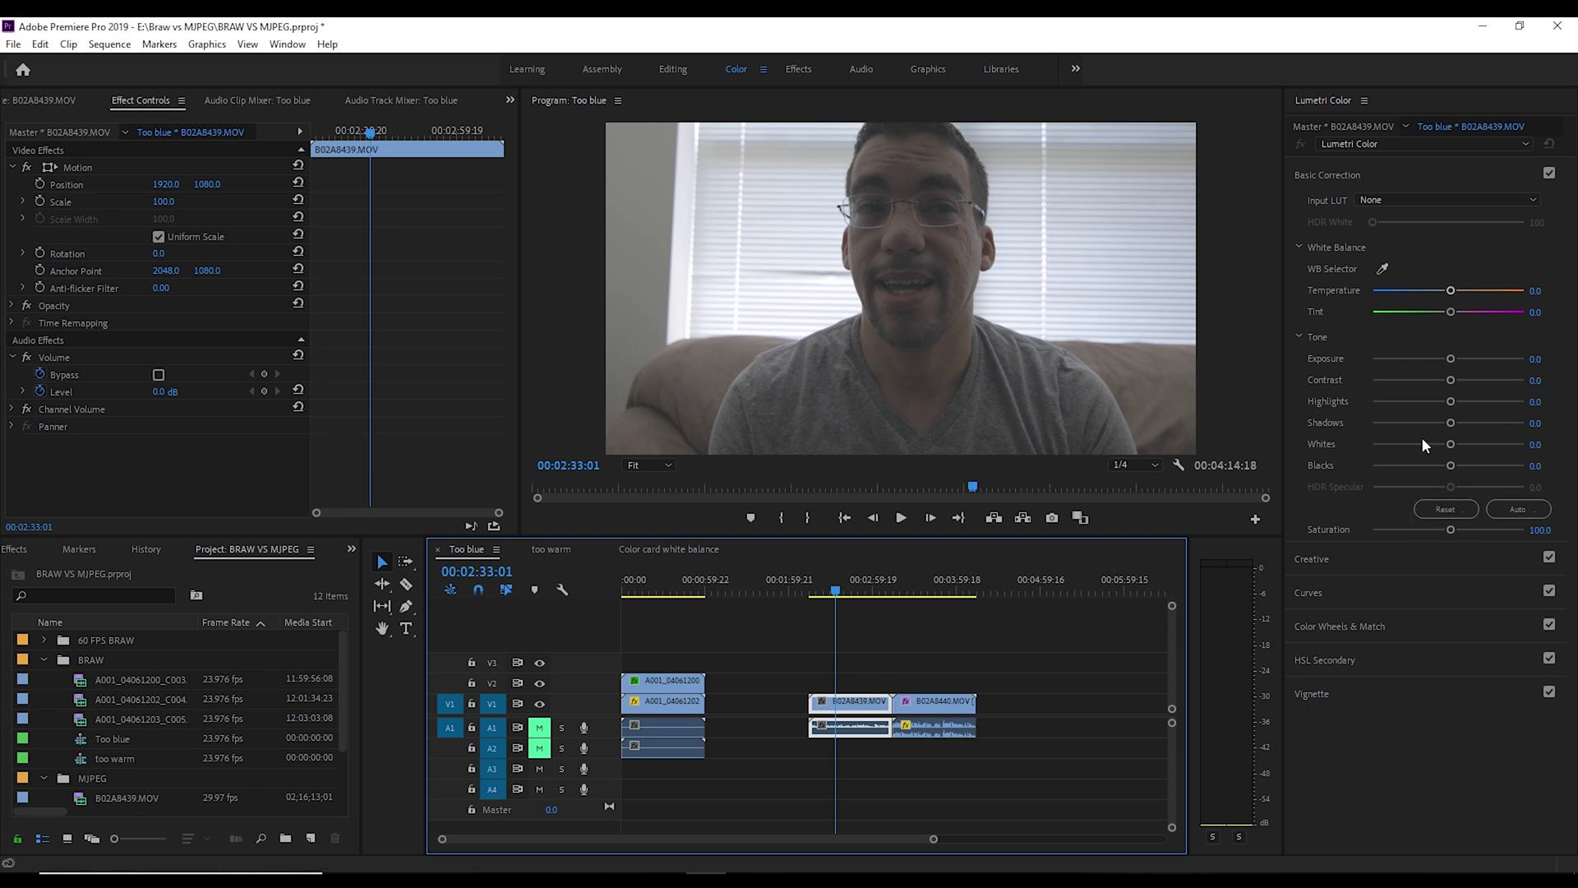
drag(1451, 380, 1419, 422)
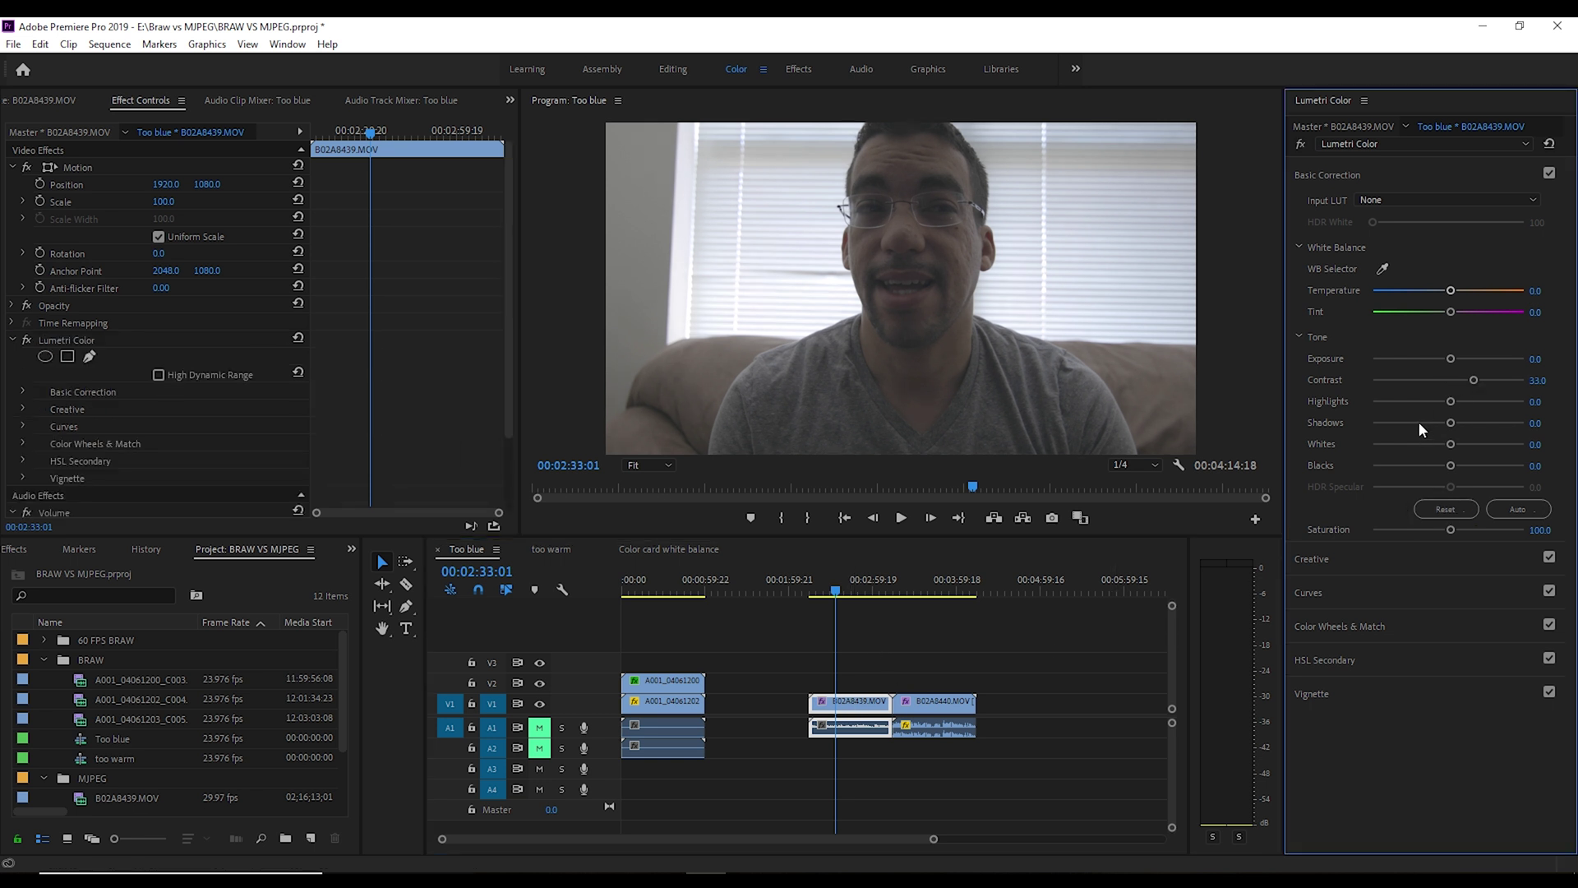
click(1417, 465)
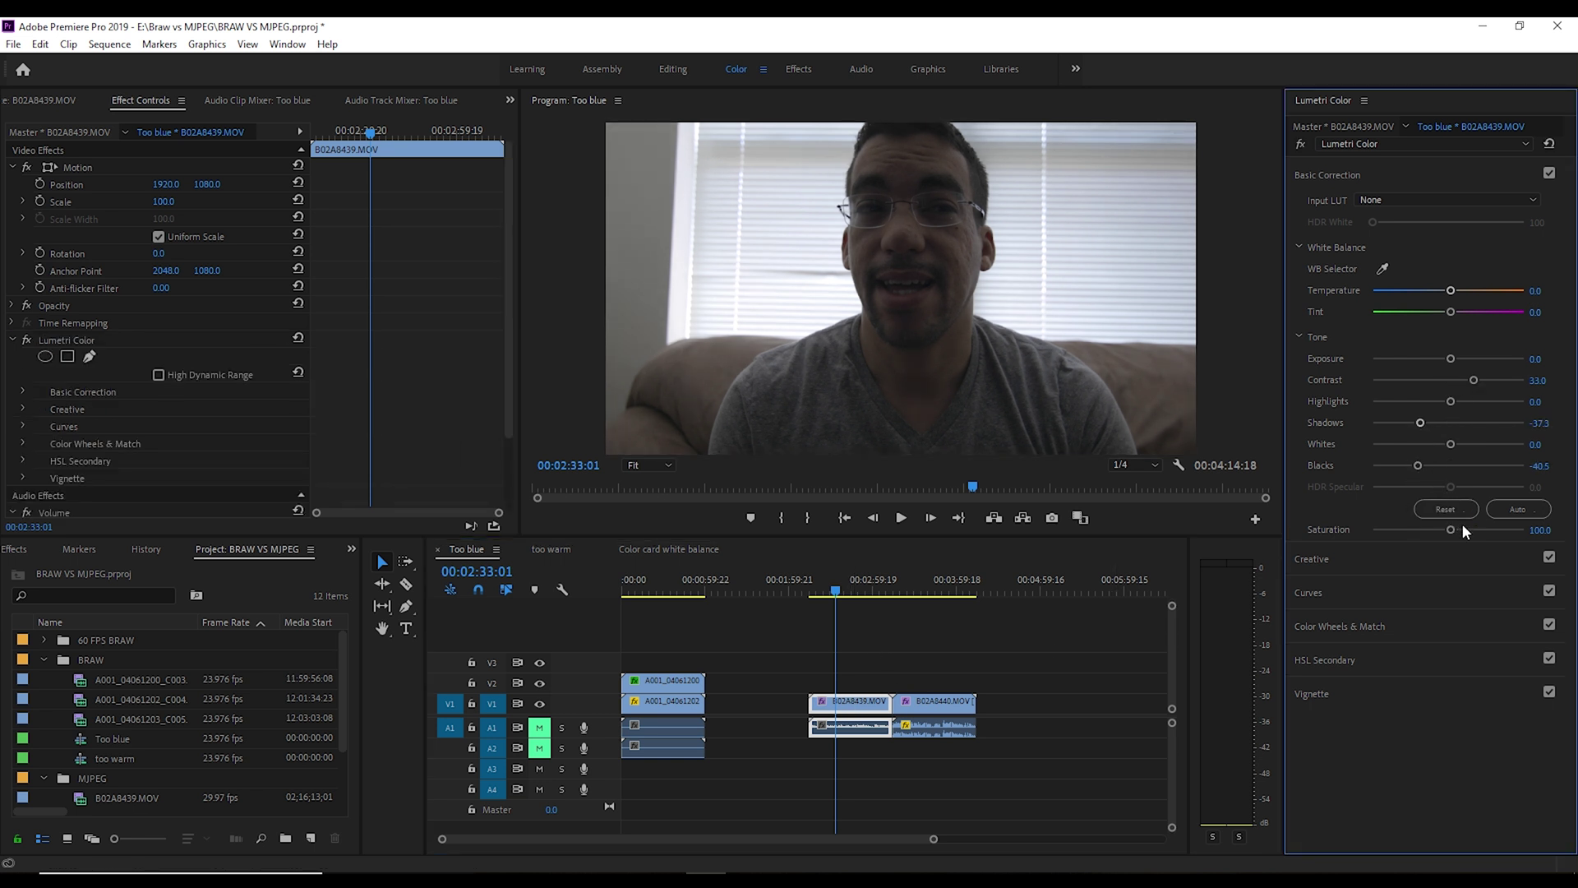
drag(1451, 359, 1465, 359)
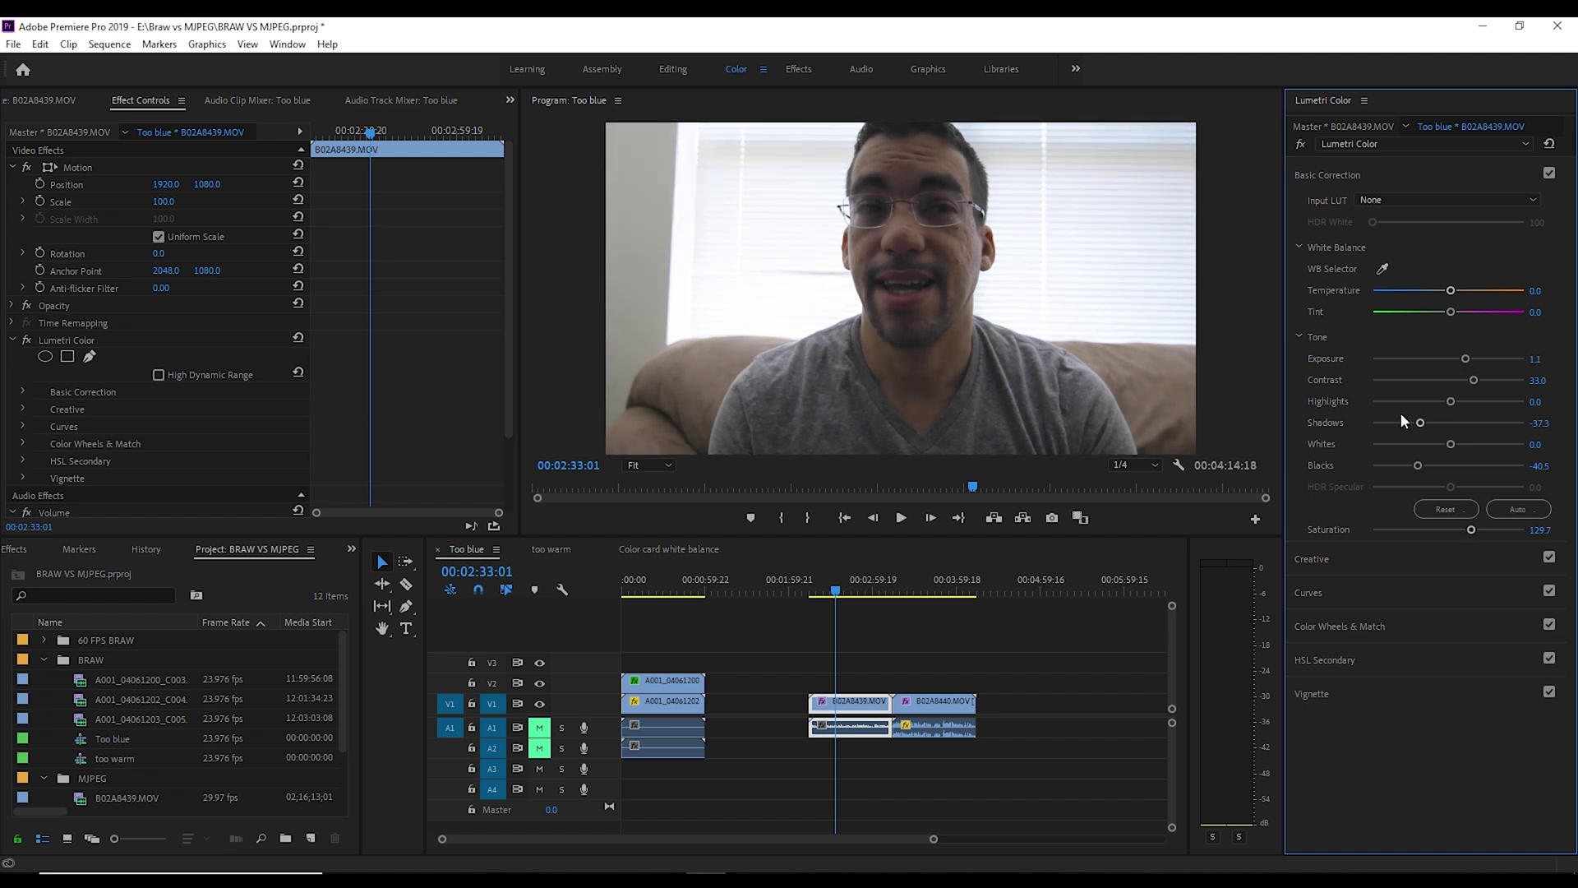
click(851, 588)
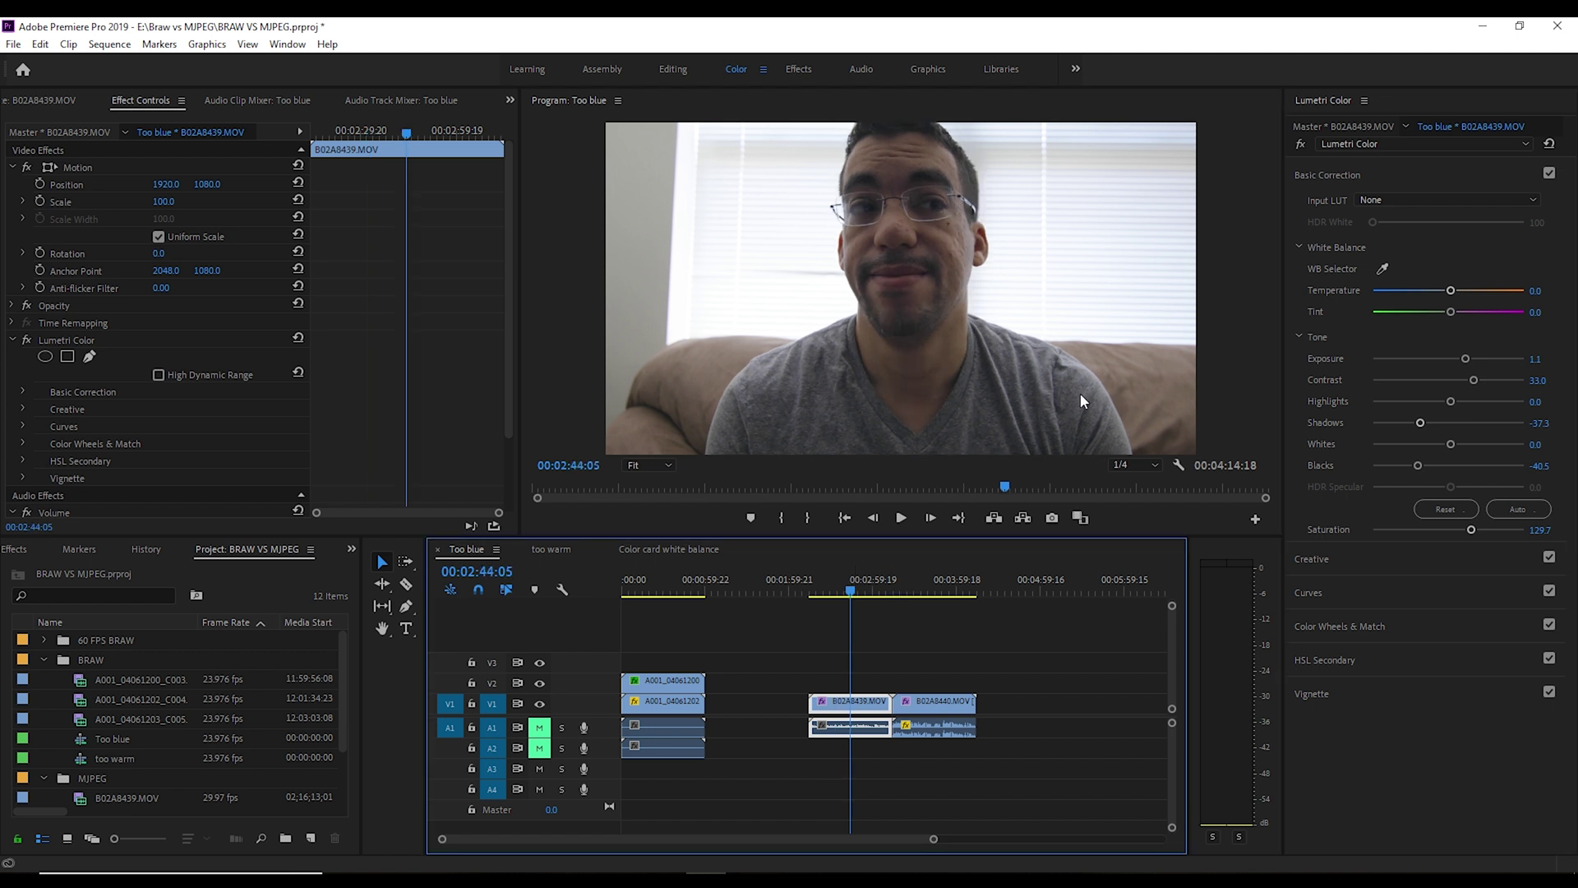
- Grade B02A8440.MOV with Exposure 0.9, Contrast 20, Highlights -21.1, Shadows -39.5 and Blacks -30.8, and compare it with B02A8439.MOV
click(1165, 488)
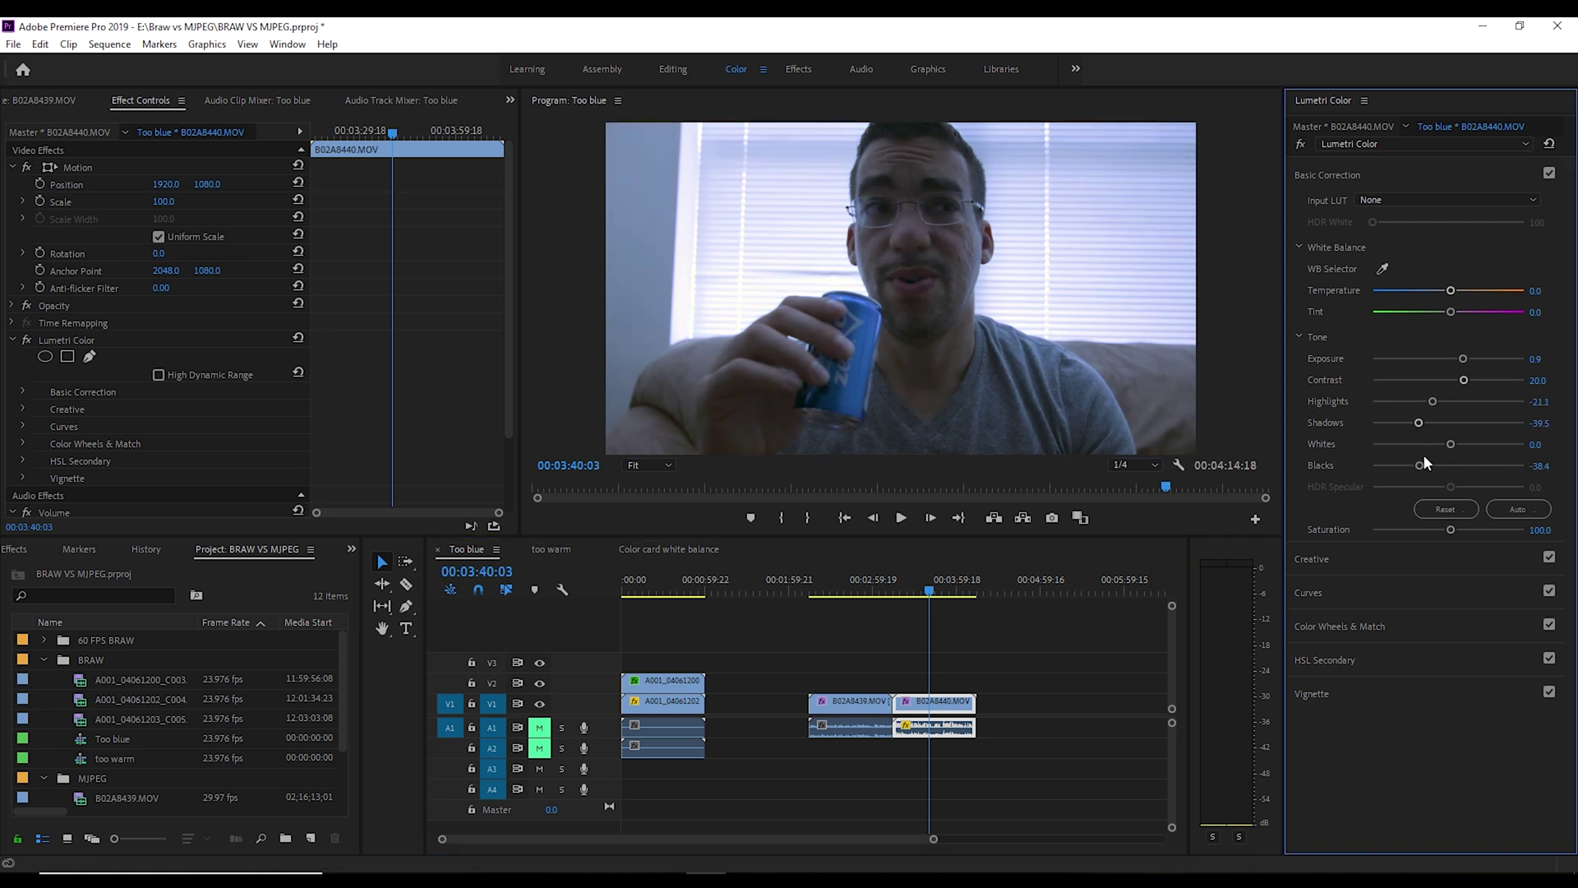
mouse_move(858, 585)
mouse_down()
mouse_move(943, 585)
mouse_move(864, 588)
mouse_up()
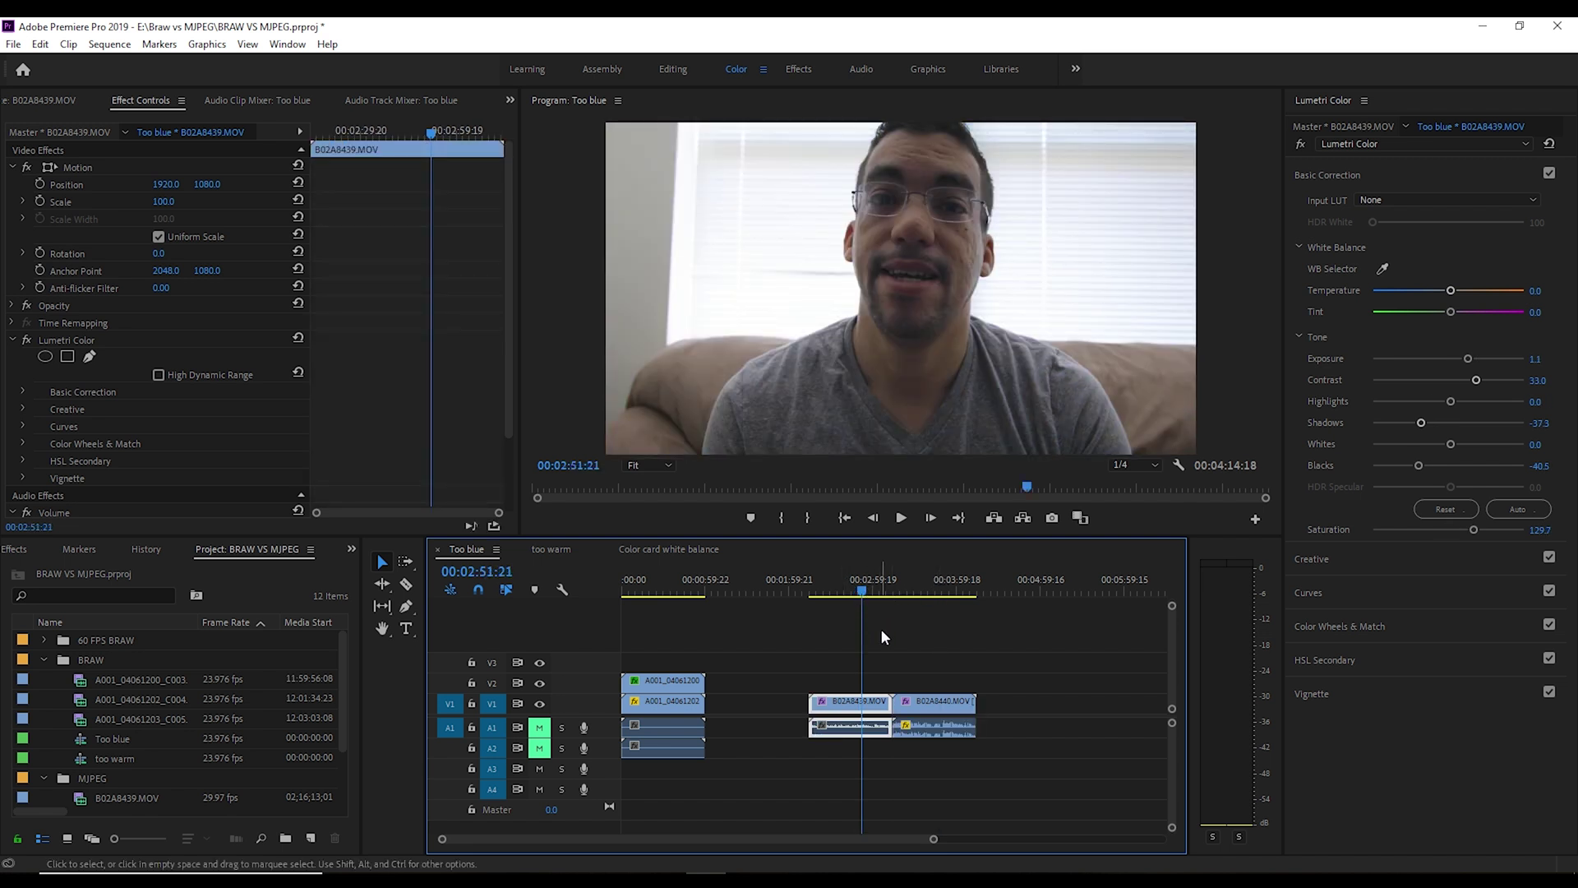
click(867, 586)
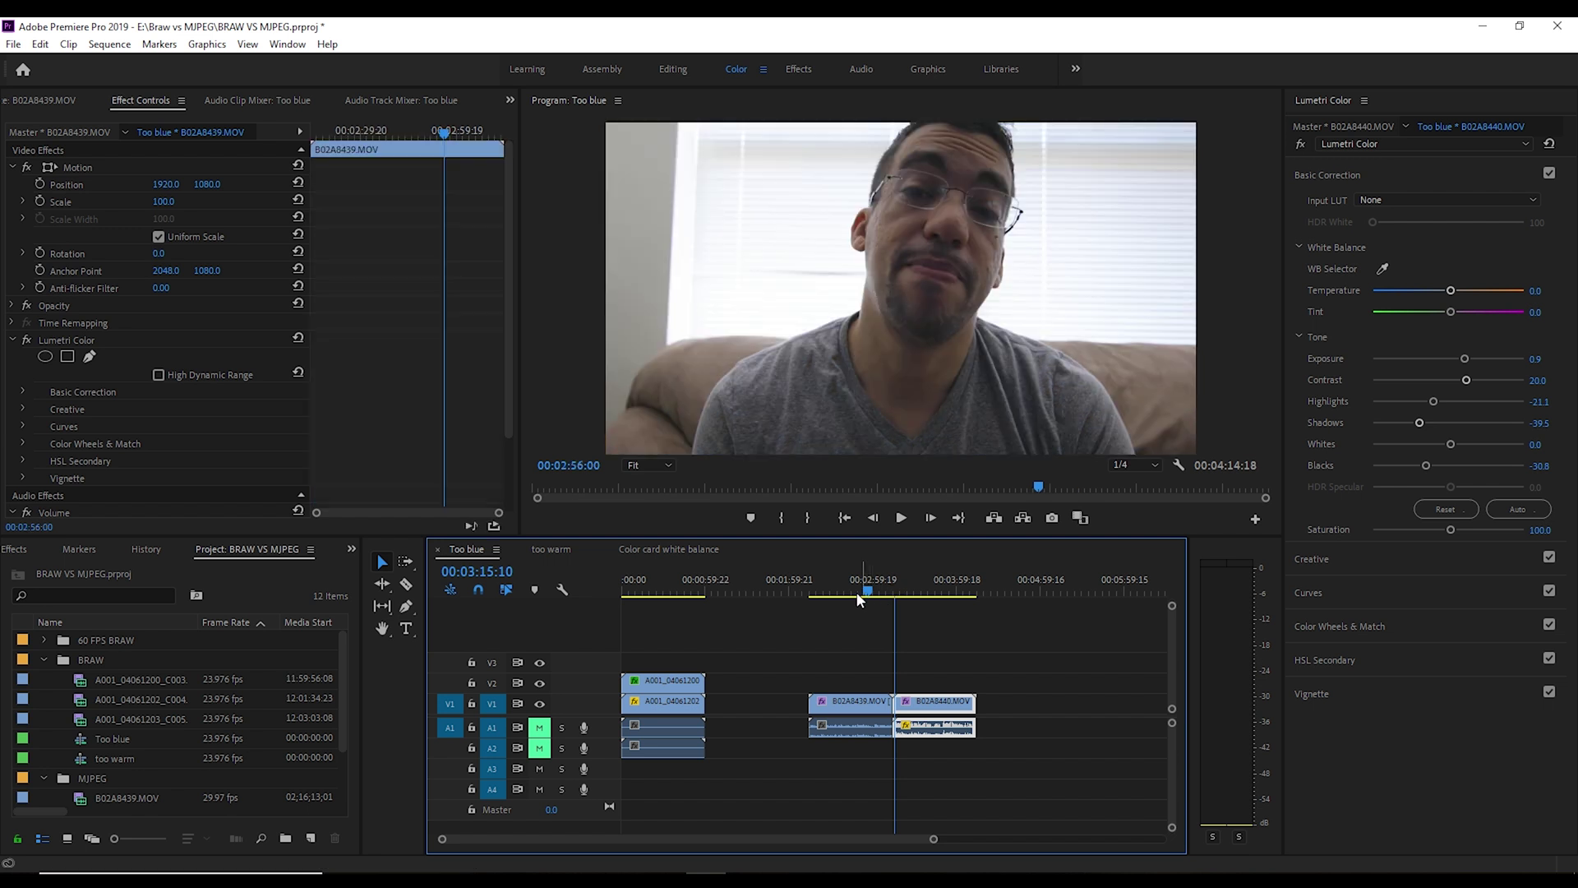
- Grade A001_04061200_C003.braw with Contrast 22.2, Shadows -30.8, Blacks -42.7 and Saturation 152.4, and copy the Lumetri Color effect to A001_04061202_C004.braw
click(668, 591)
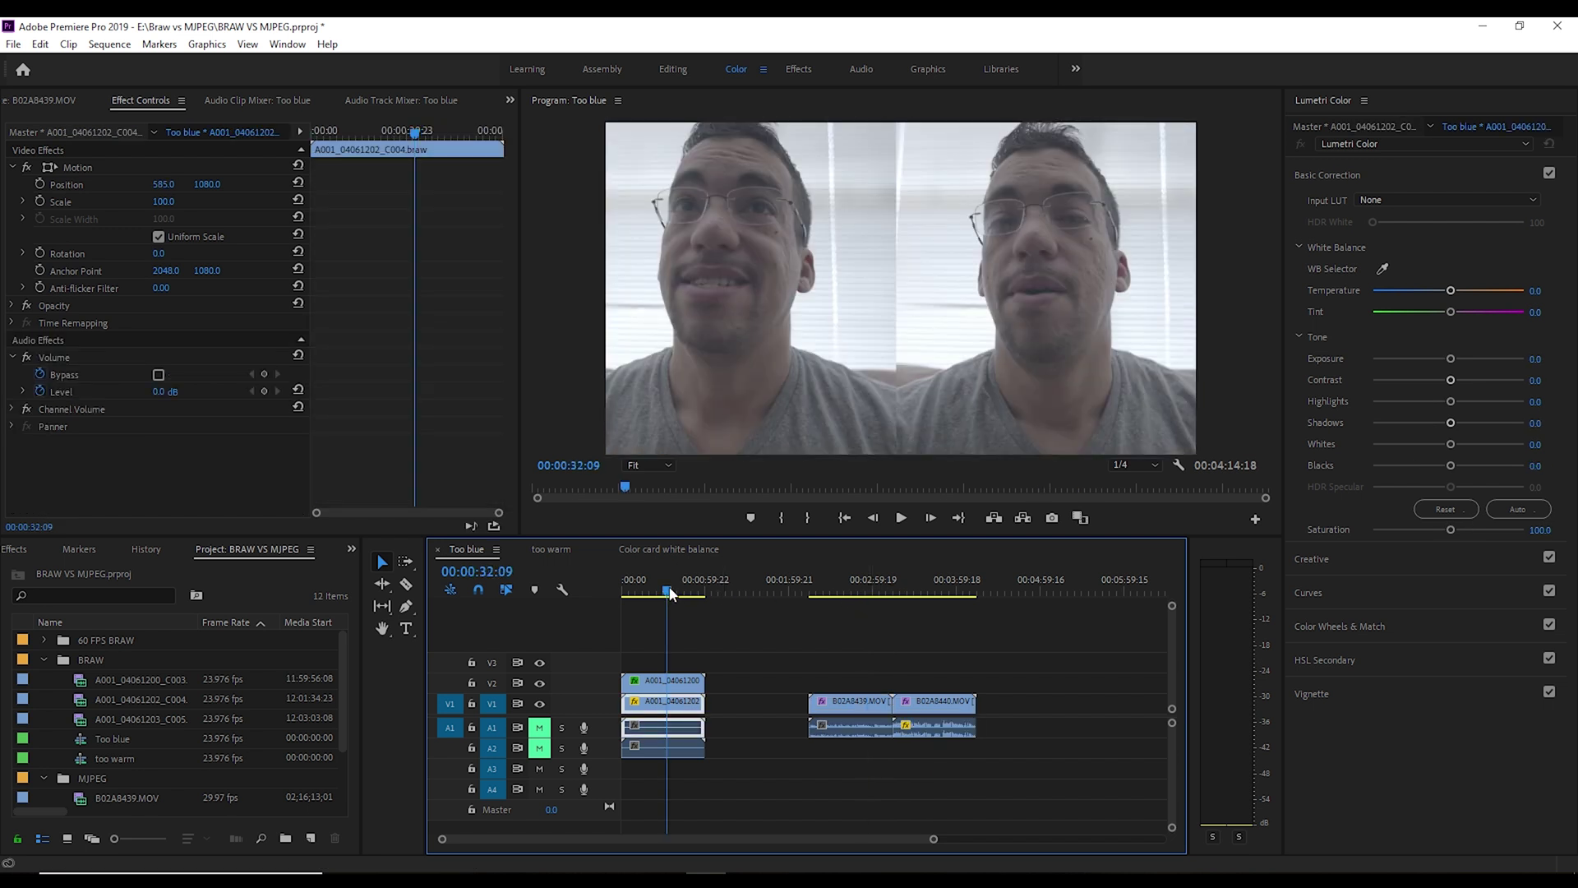
key(ctrl+Up)
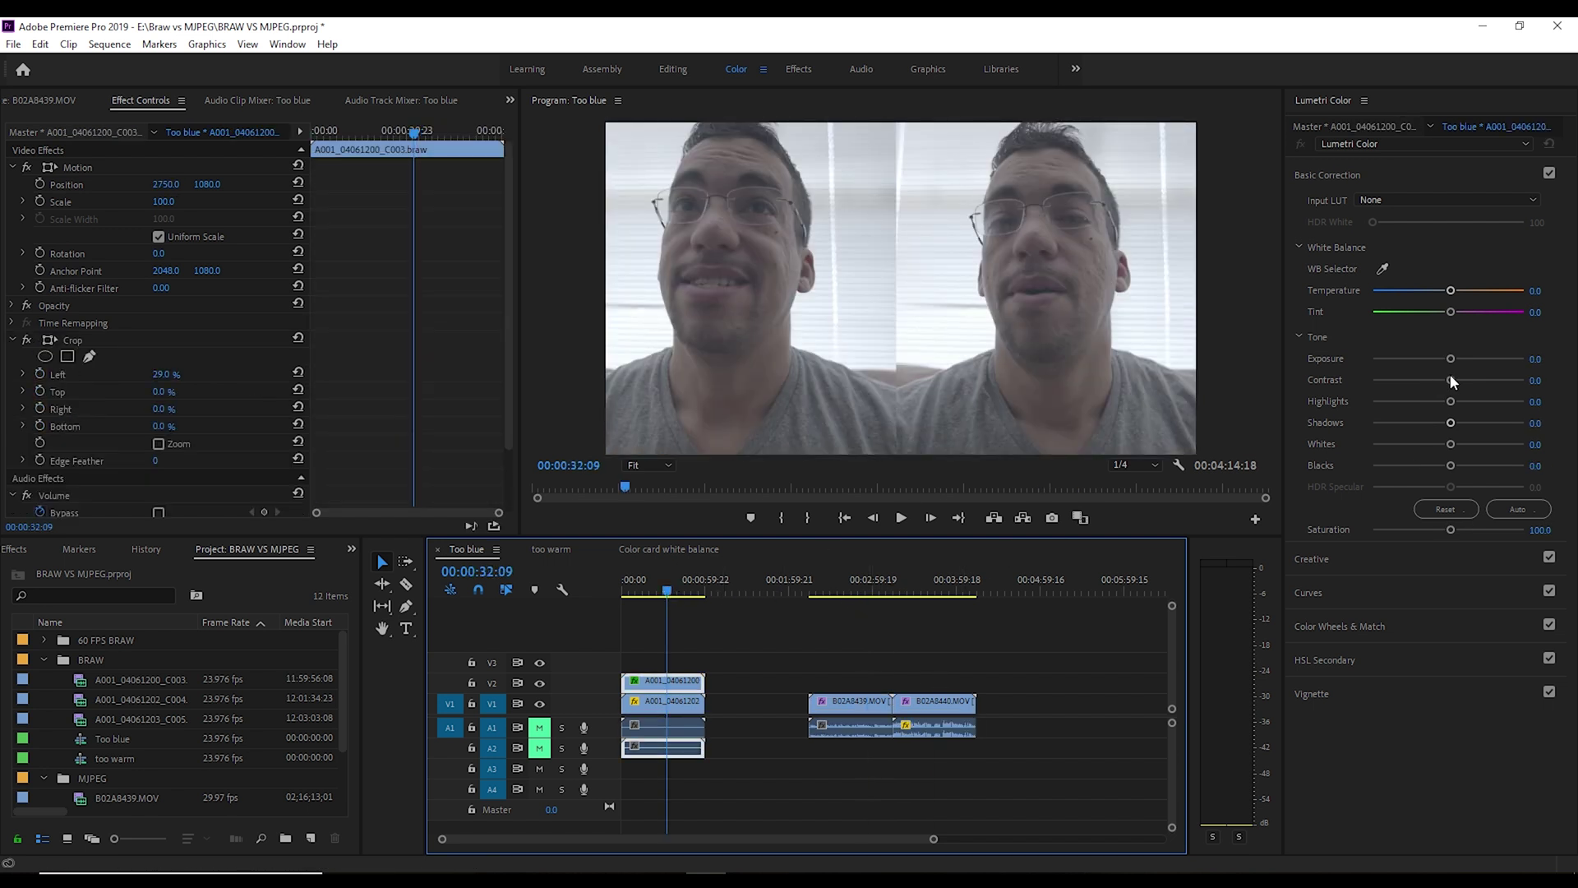
click(76, 262)
key(ctrl+v)
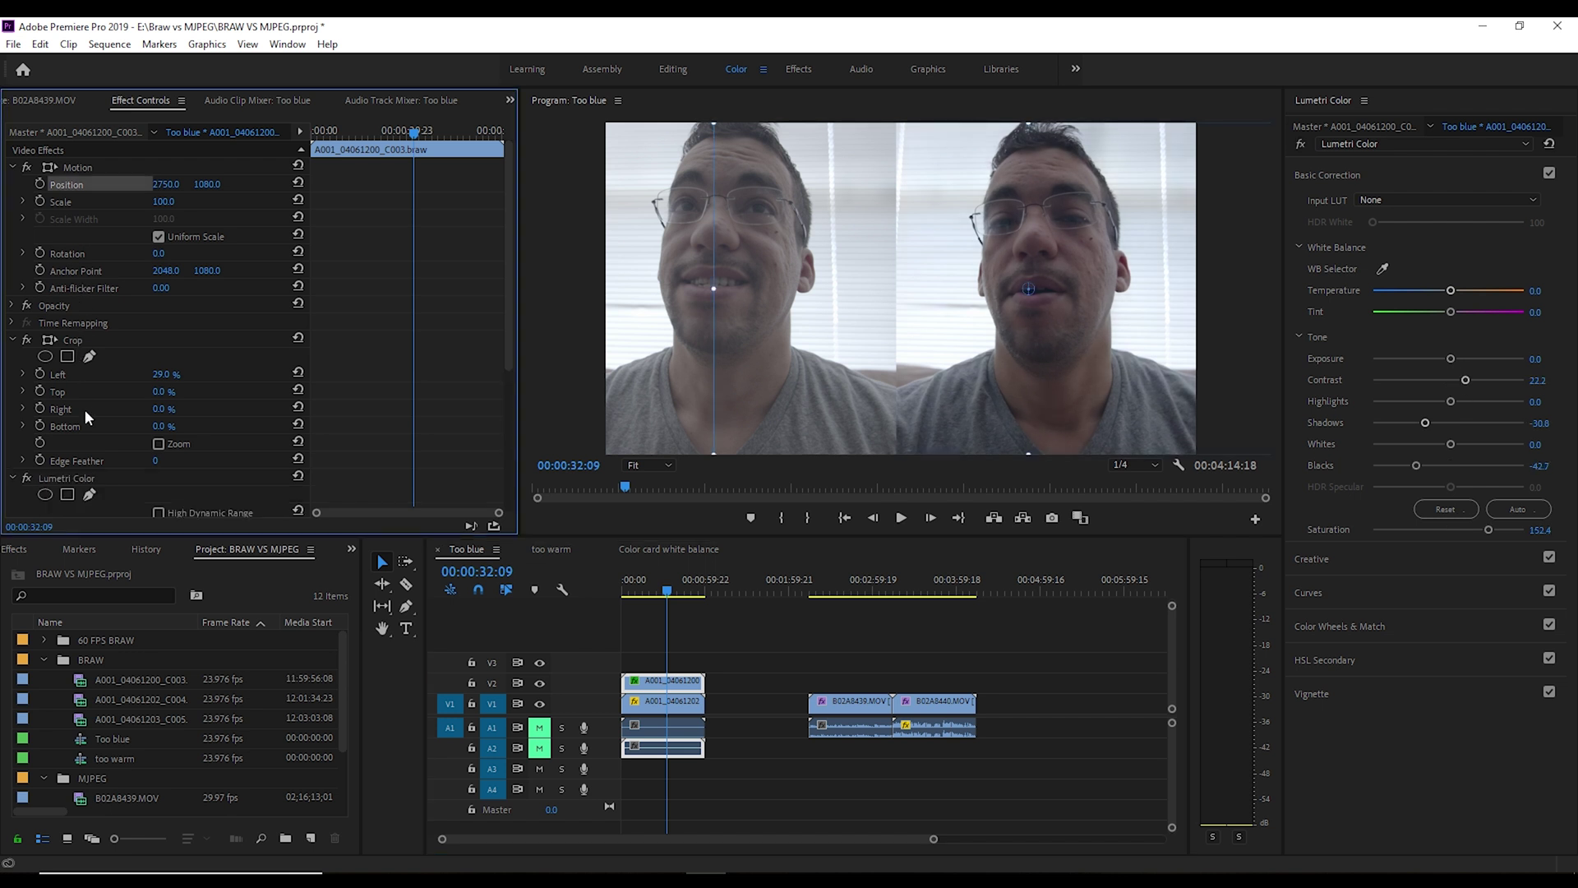
click(87, 477)
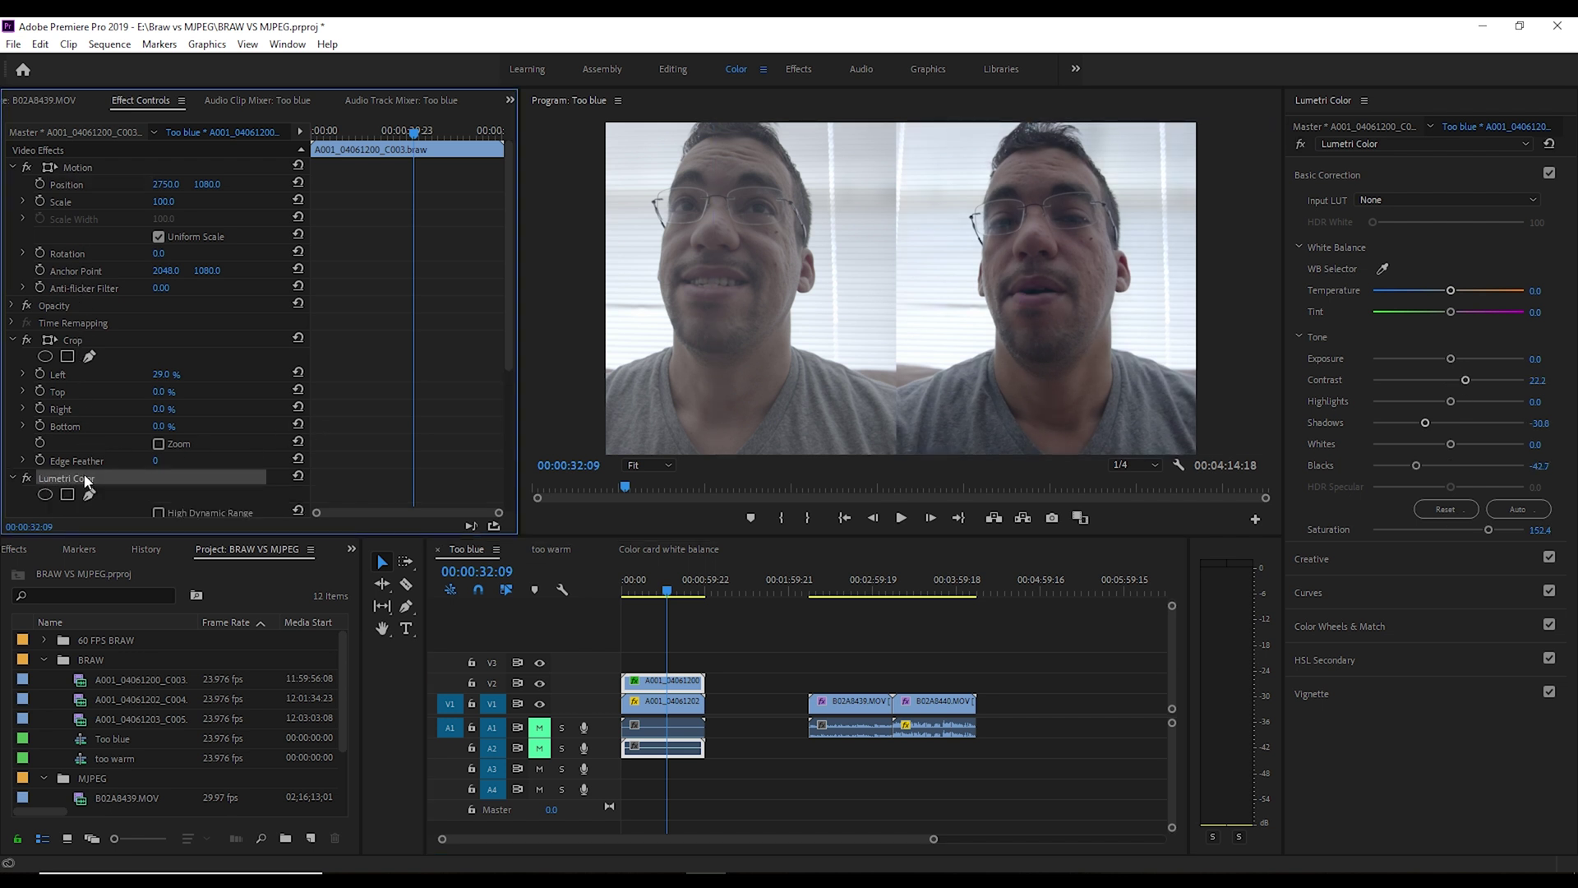
click(651, 723)
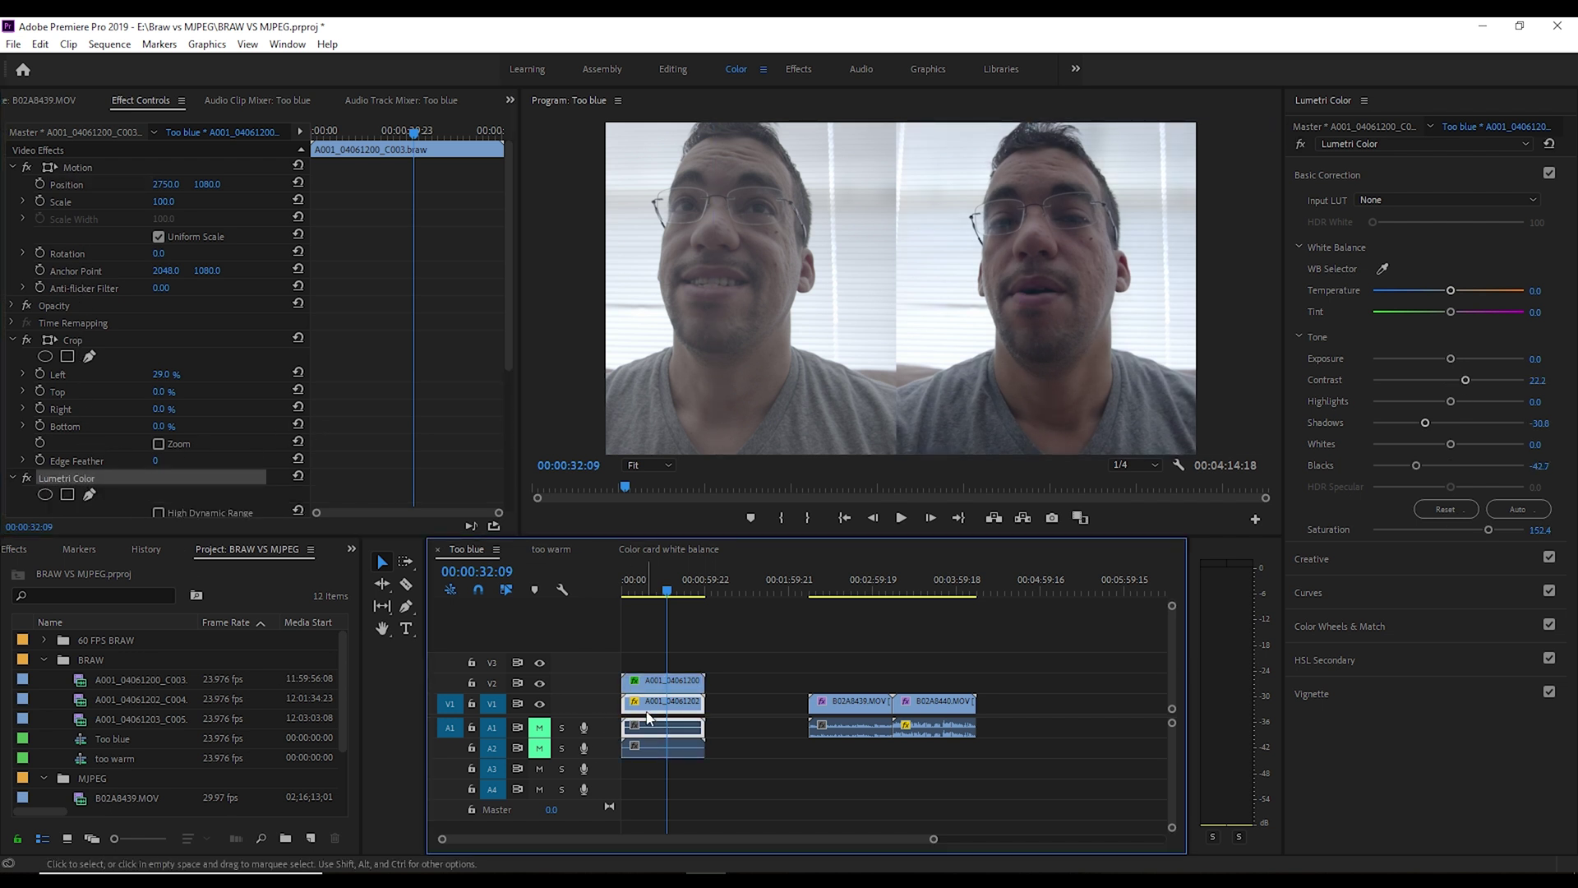
key(ctrl+v)
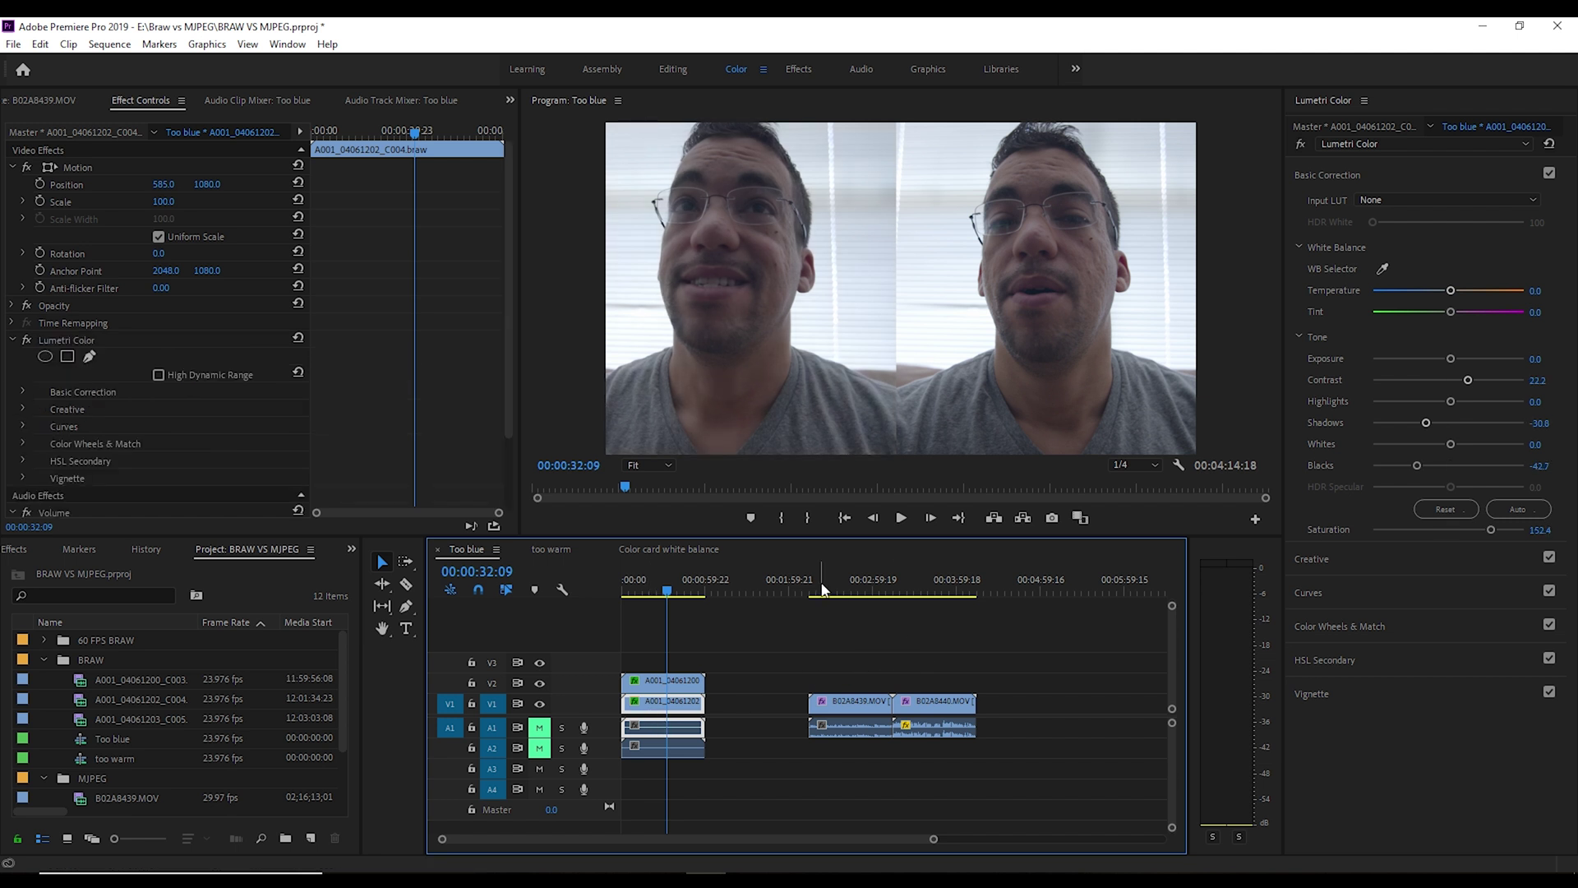
- Play back the graded BRAW pair and compare it with frames of the graded B02A8439.MOV and B02A8440.MOV
click(903, 519)
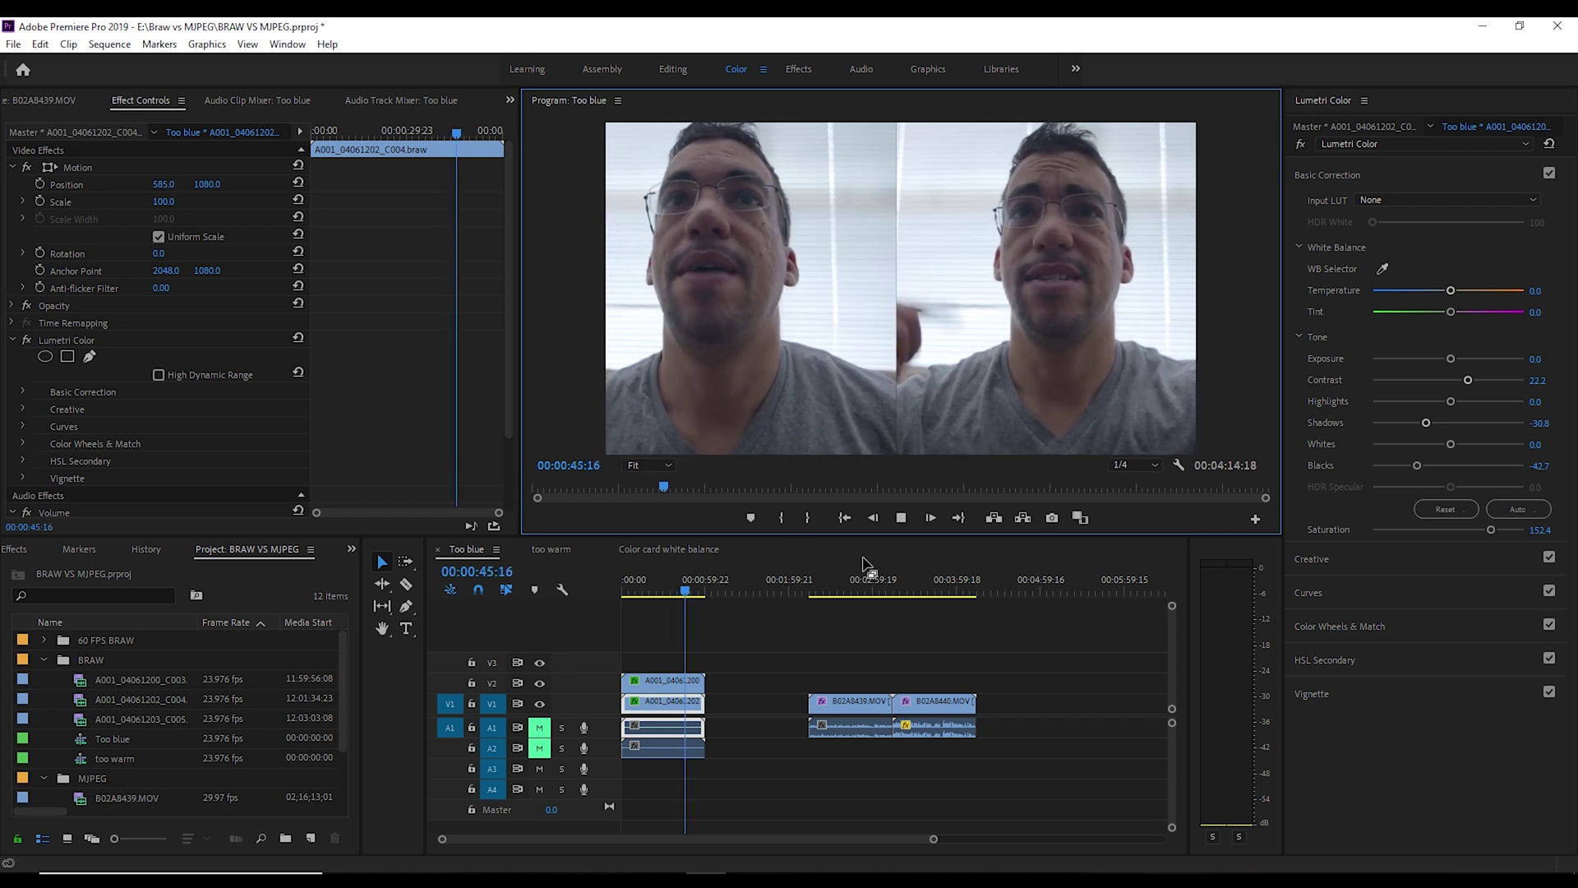
click(905, 521)
click(885, 592)
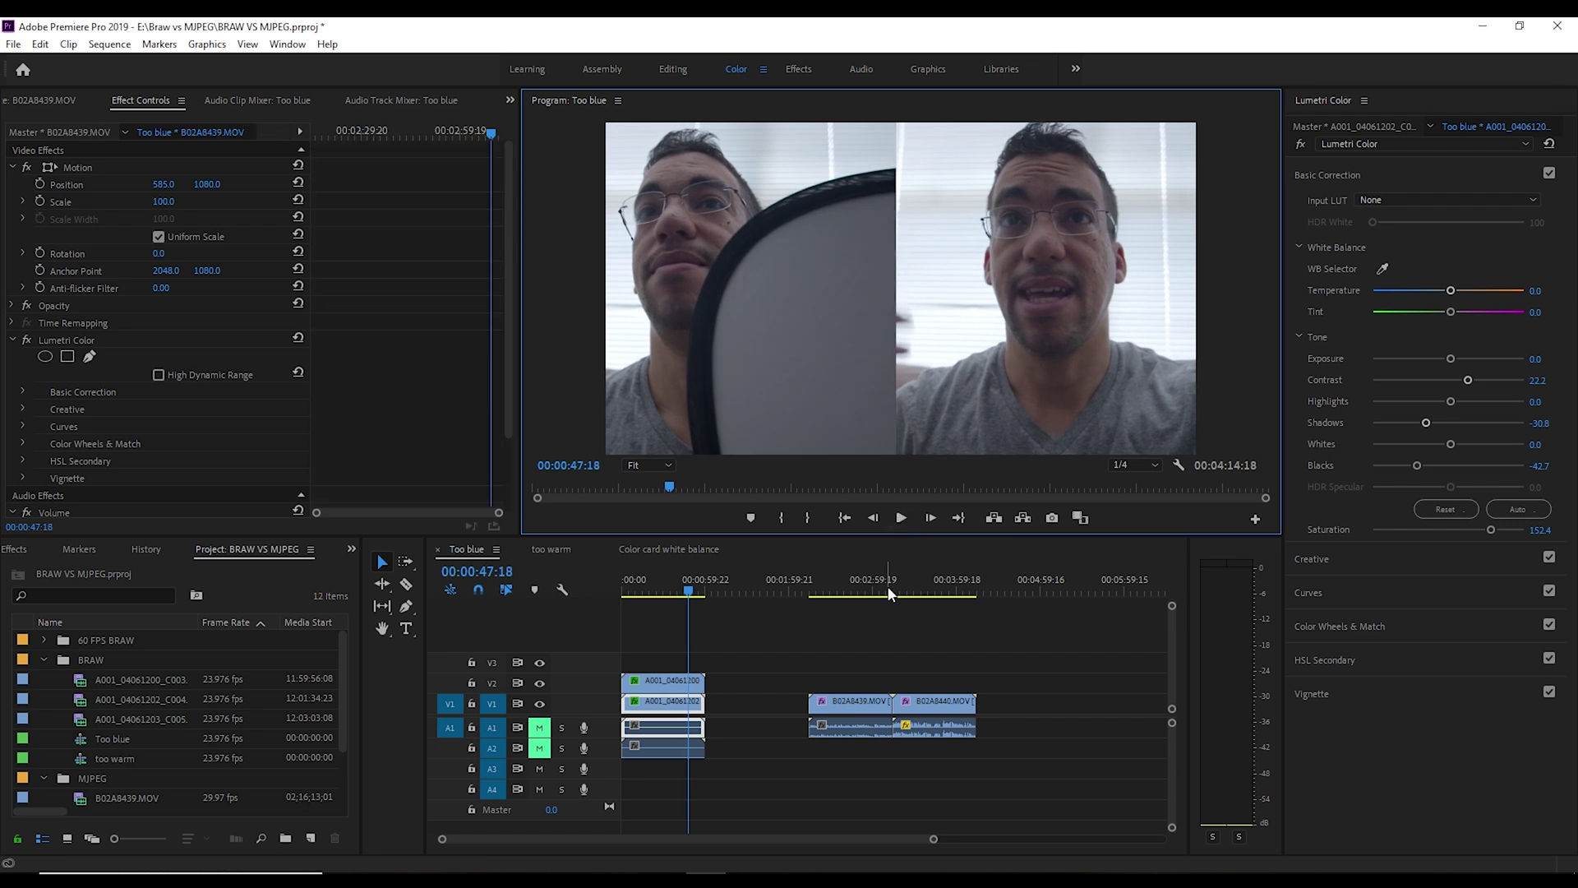
click(919, 592)
click(869, 590)
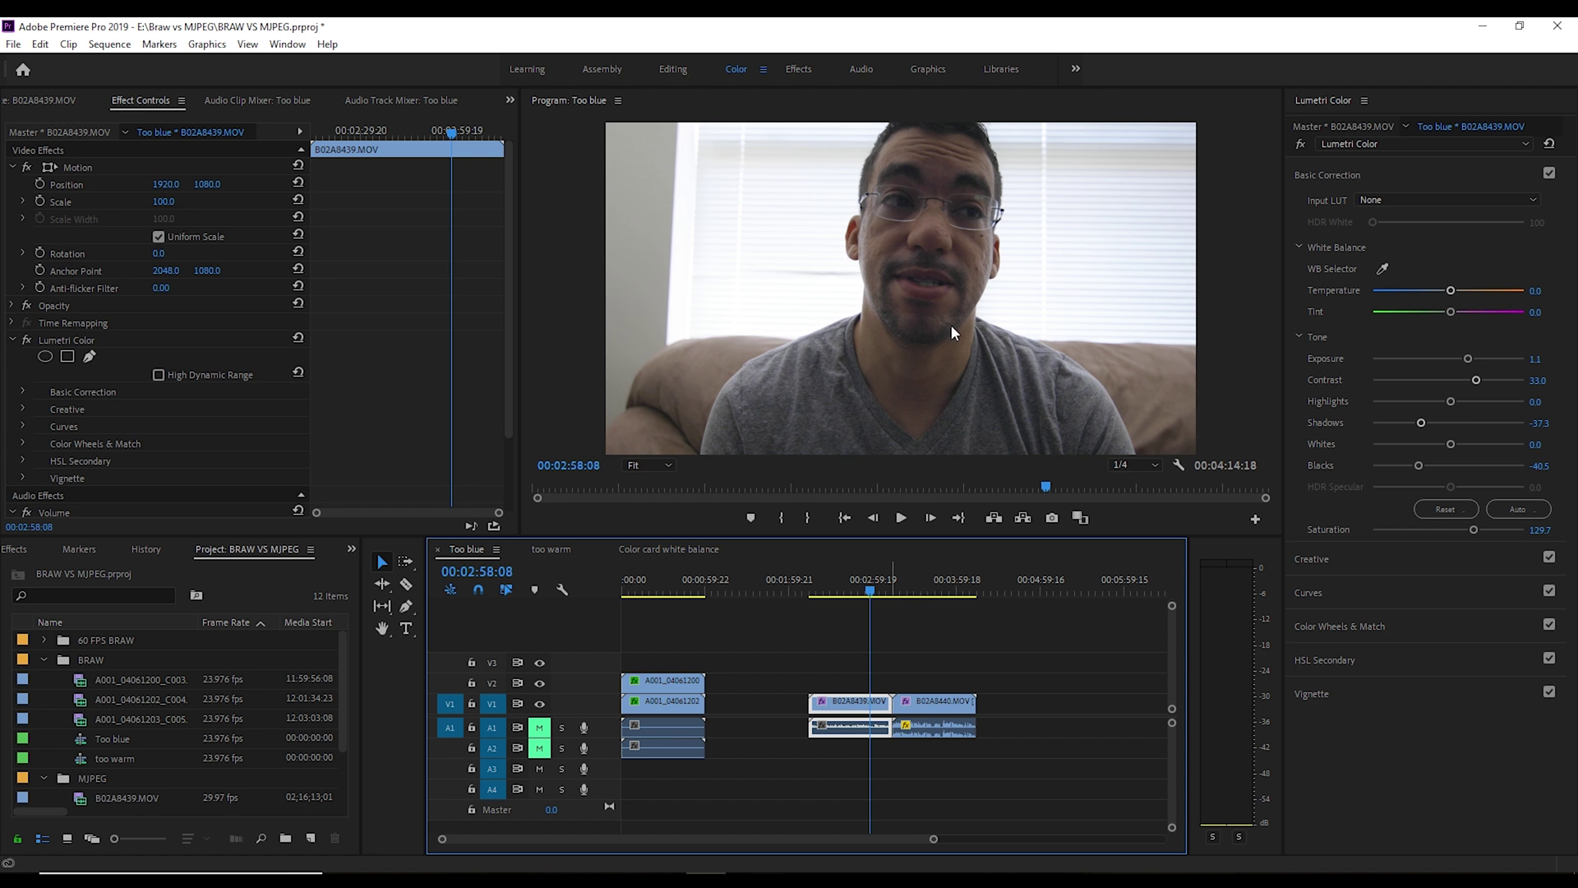
click(907, 588)
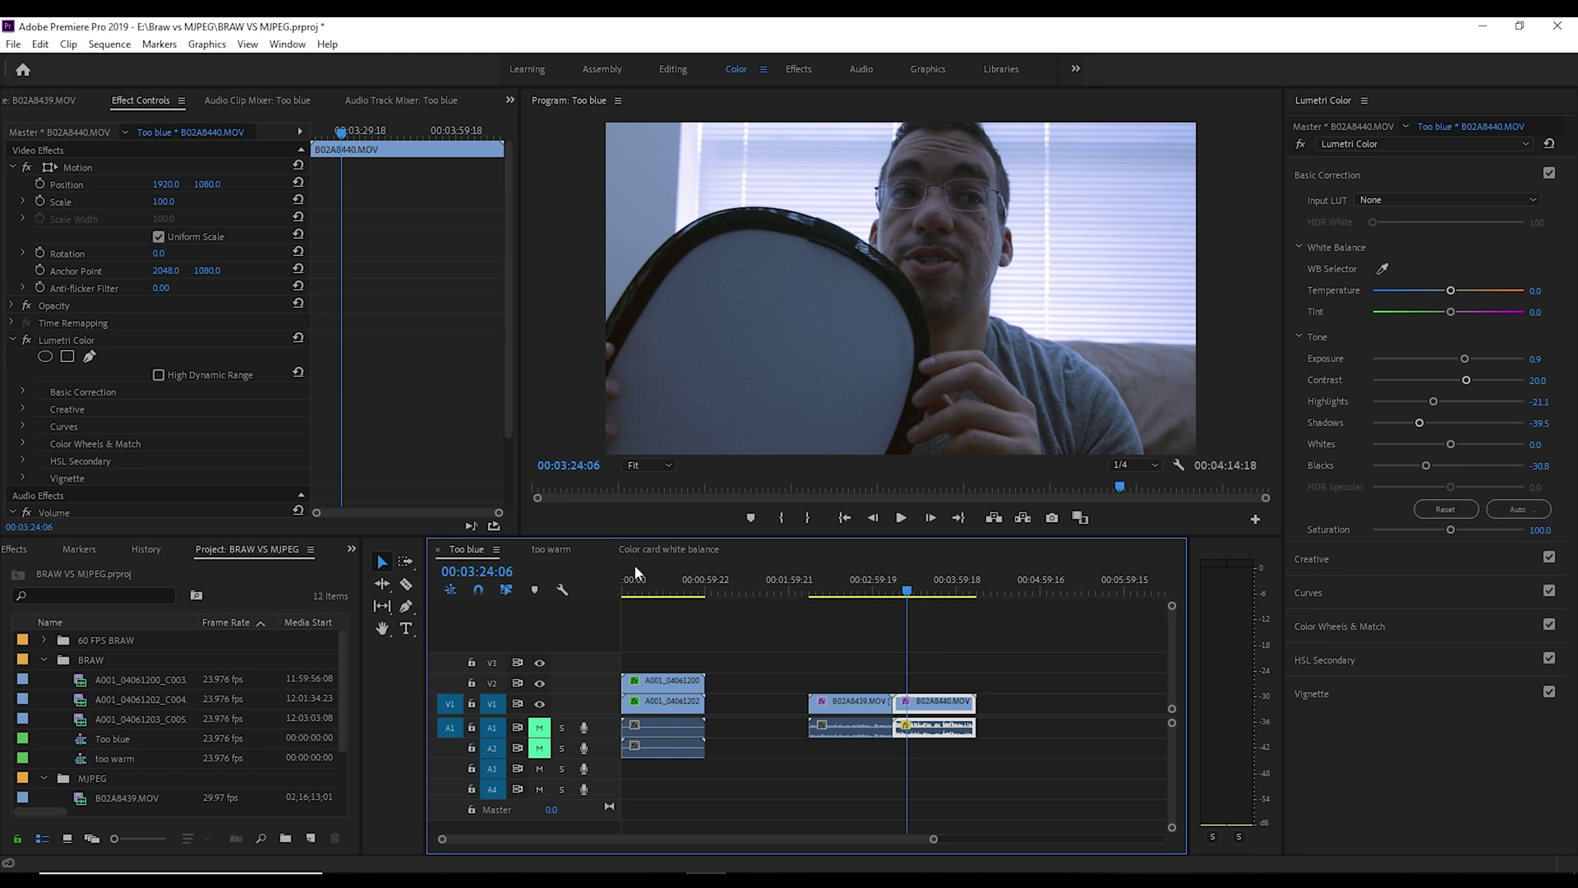
- In the too warm sequence, move B02A8441.MOV well after the BRAW clip and show a frame of A001_04061203_C005.braw
click(558, 550)
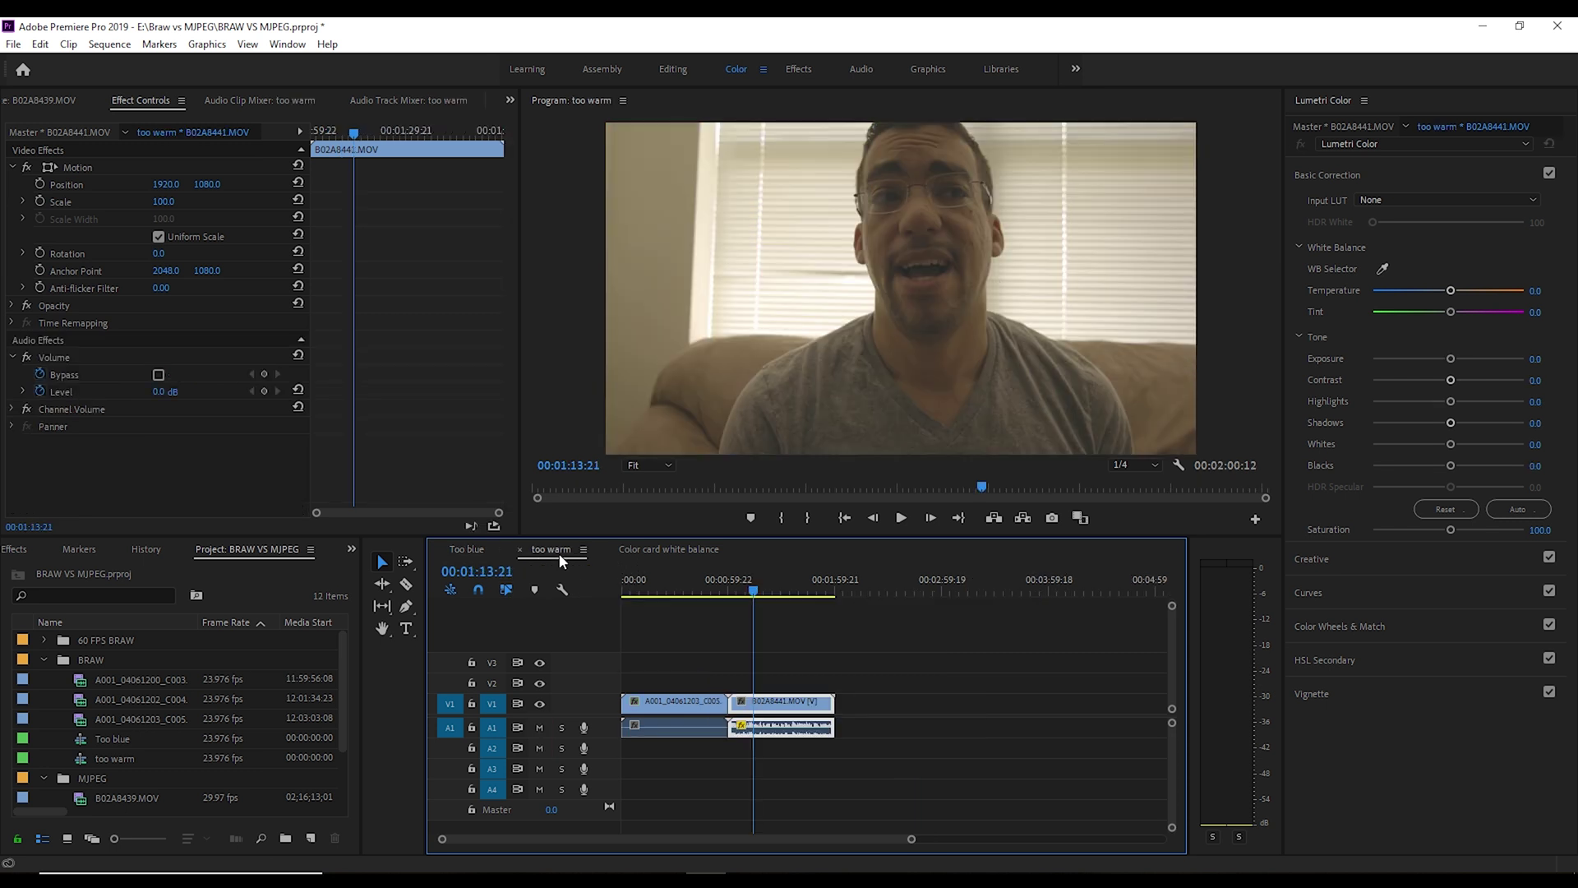
drag(806, 711, 1034, 712)
click(983, 597)
click(669, 589)
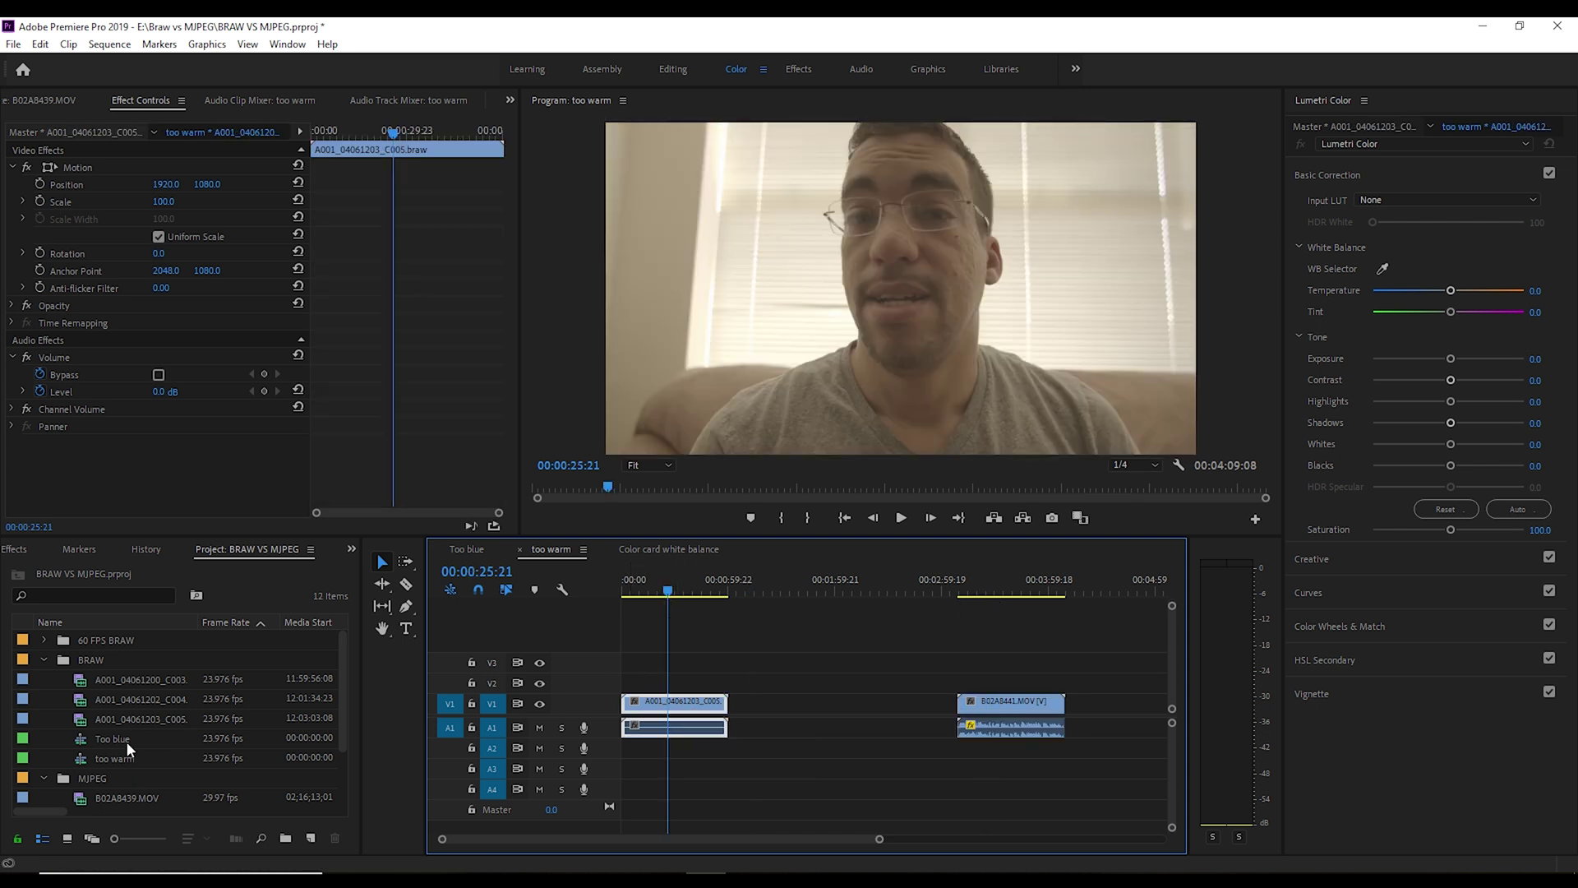
- Set the BRAW source settings of A001_04061203_C005.braw to decode using Clip and lower its white balance color temperature
double_click(80, 720)
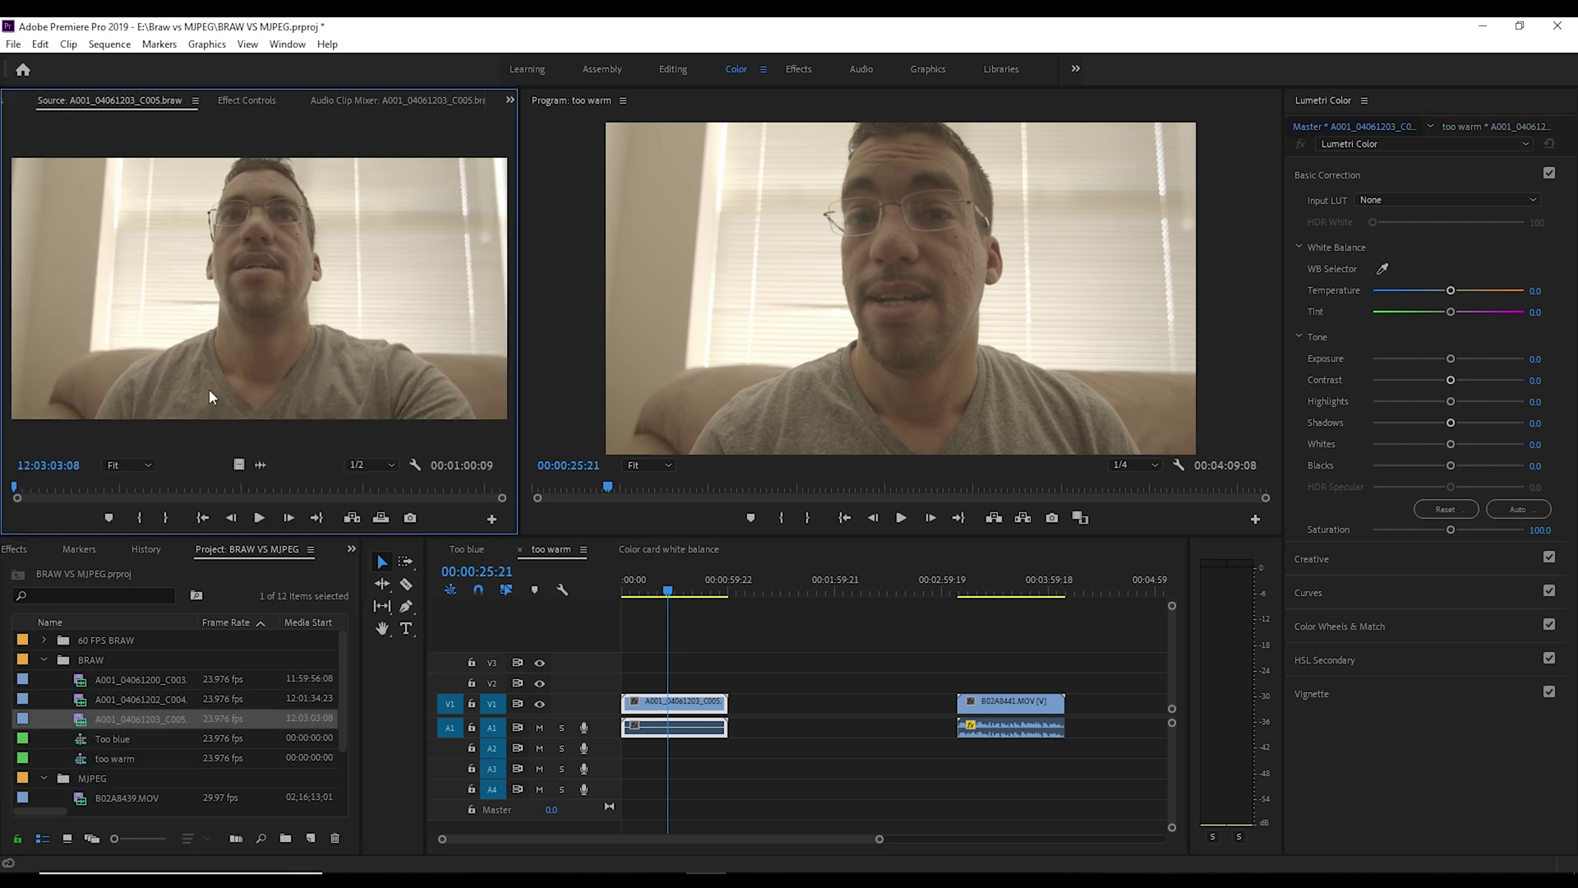
click(247, 100)
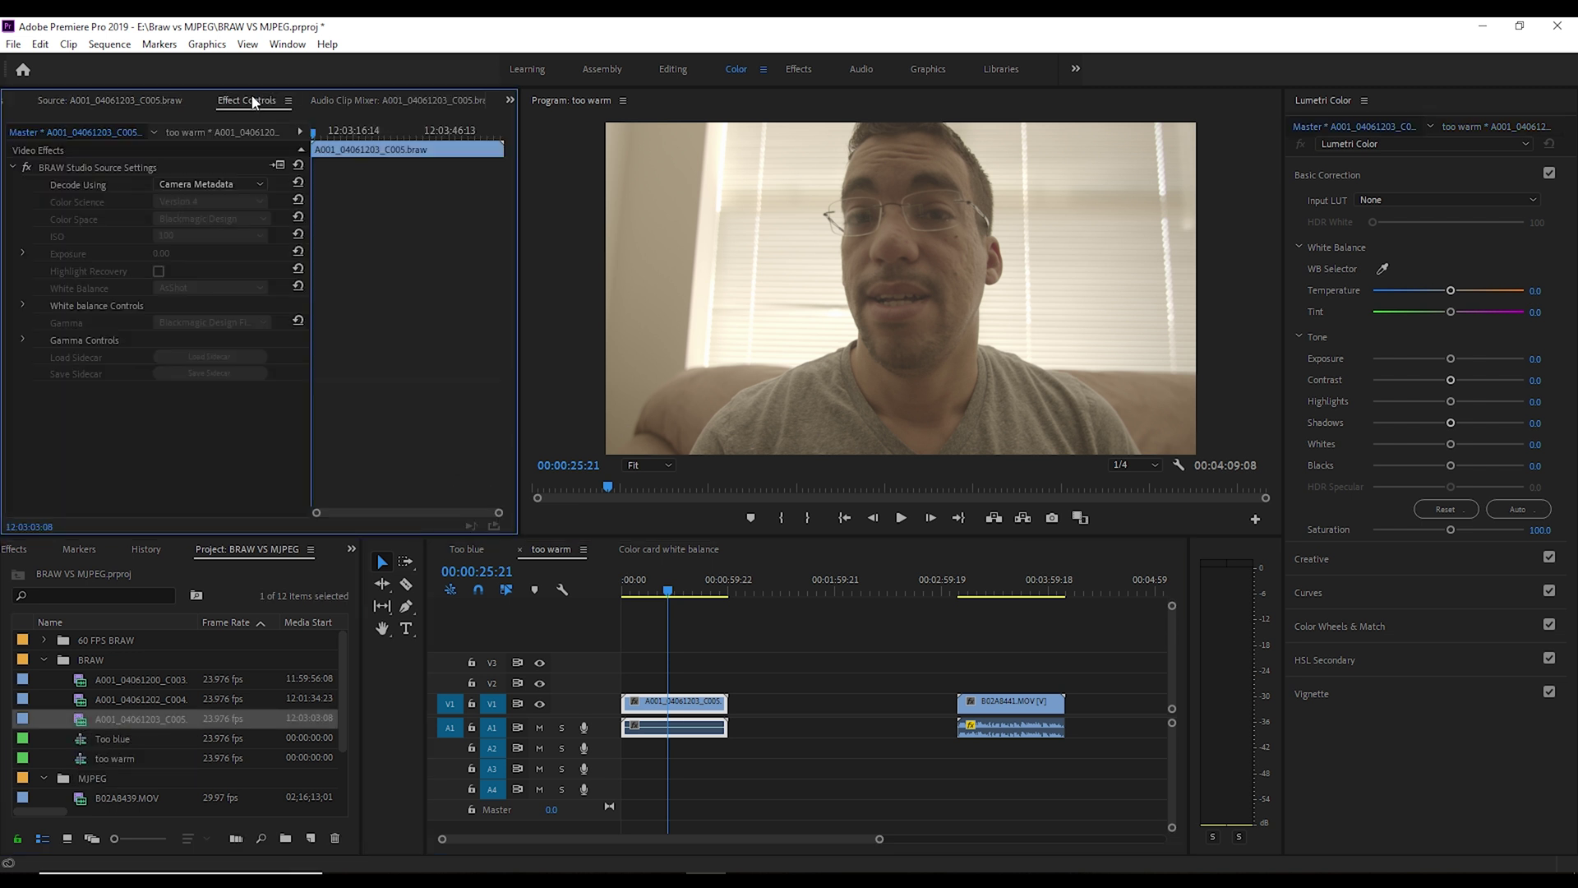
click(228, 186)
click(214, 225)
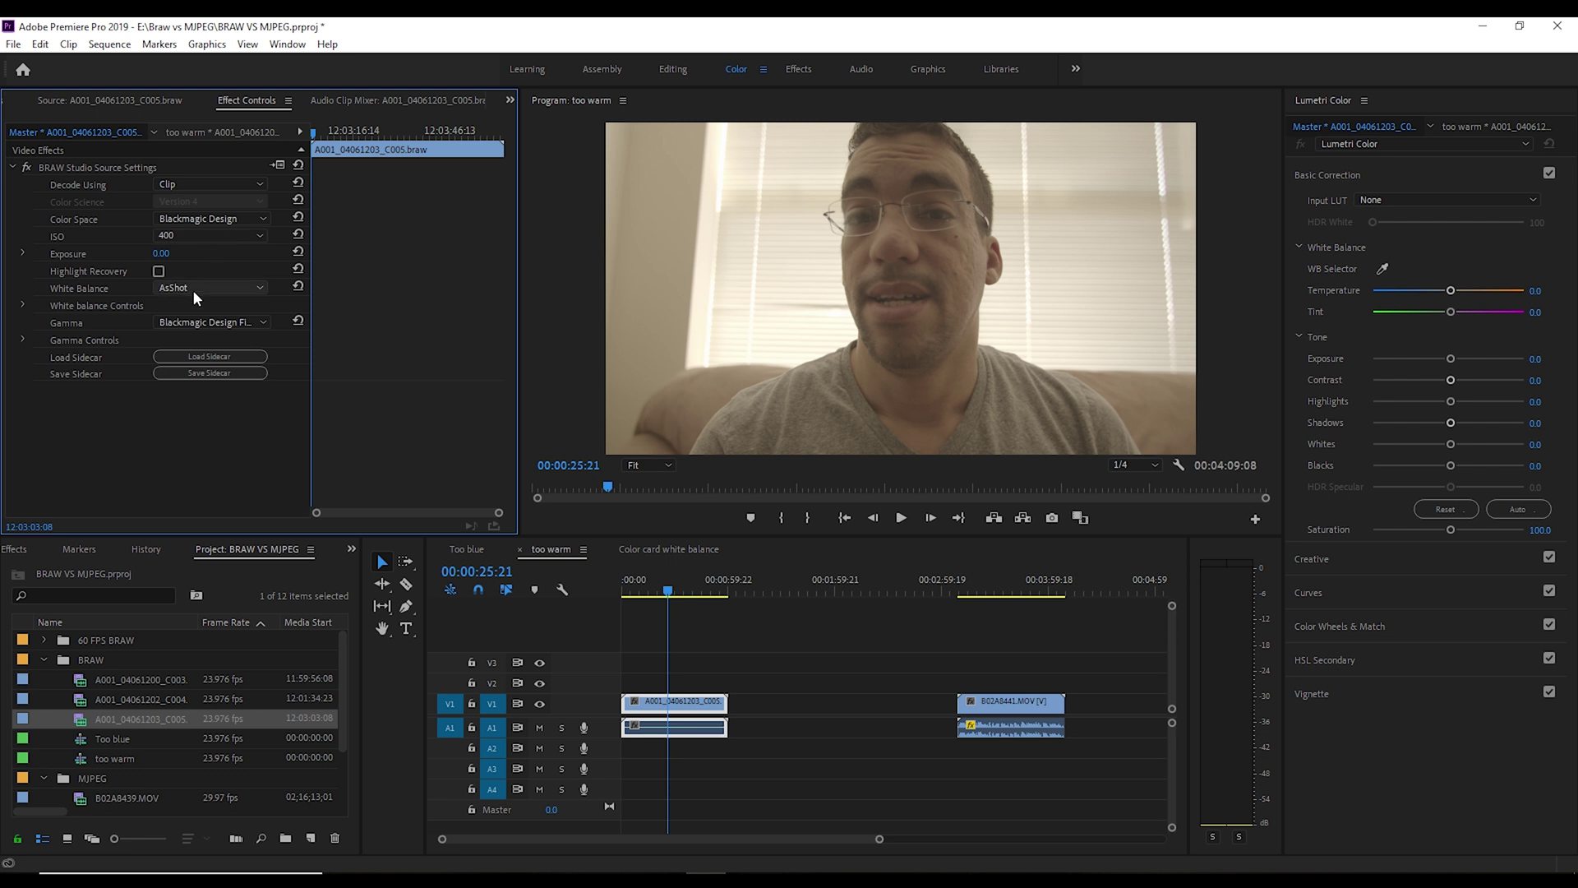
click(23, 304)
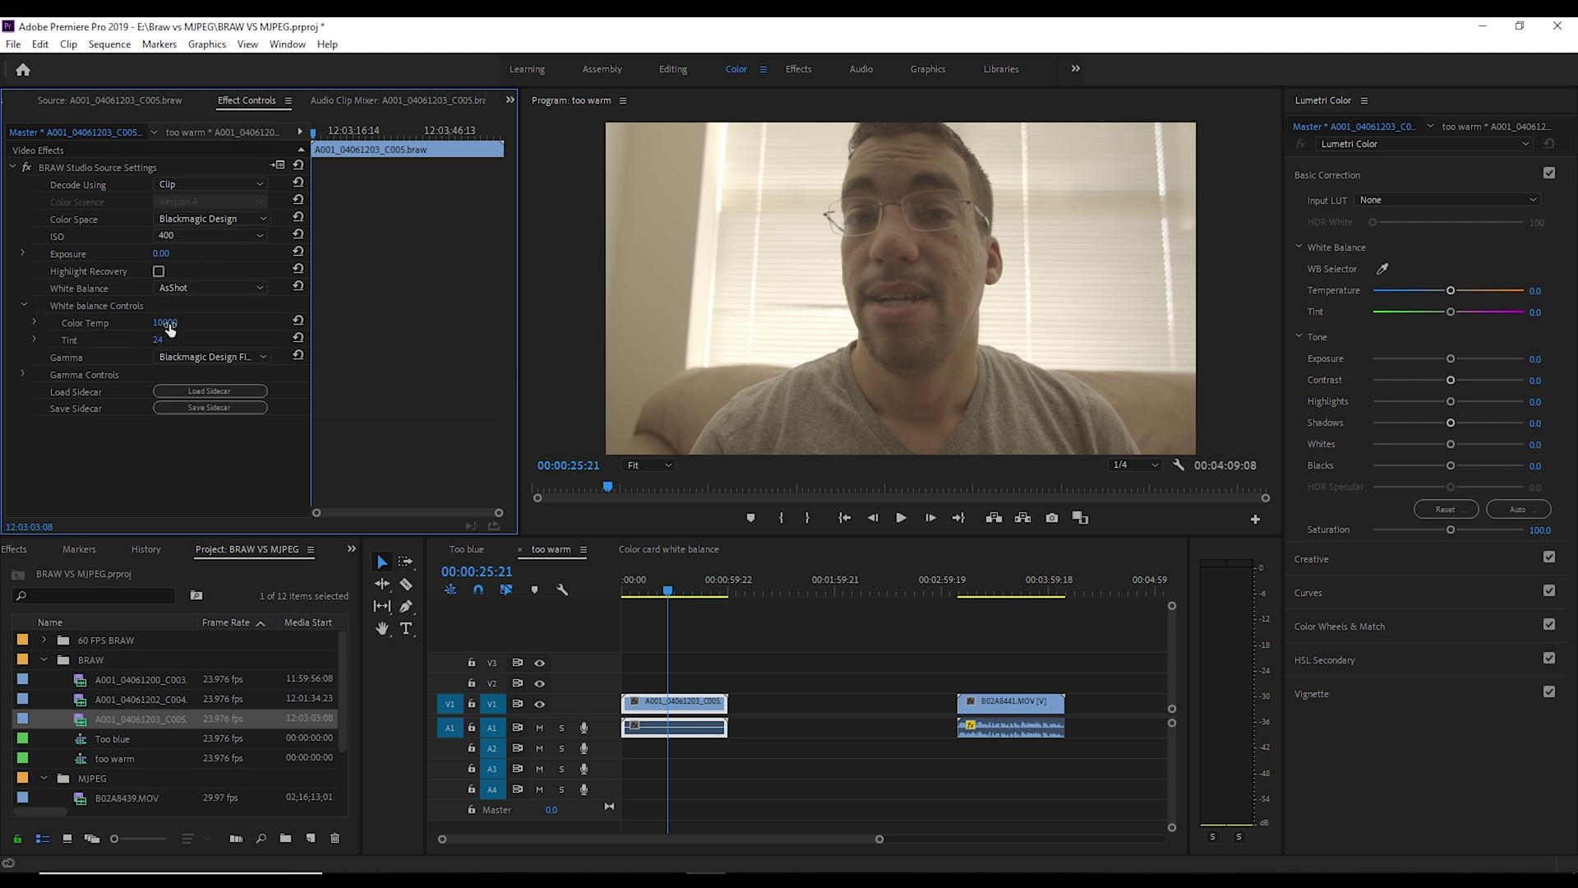
text(4)
- Stack A001_04061200_C003.braw above A001_04061203_C005.braw, crop 29% off its left edge, and position both side by side with the lower clip at X 818
drag(85, 674, 623, 666)
drag(165, 185, 82, 184)
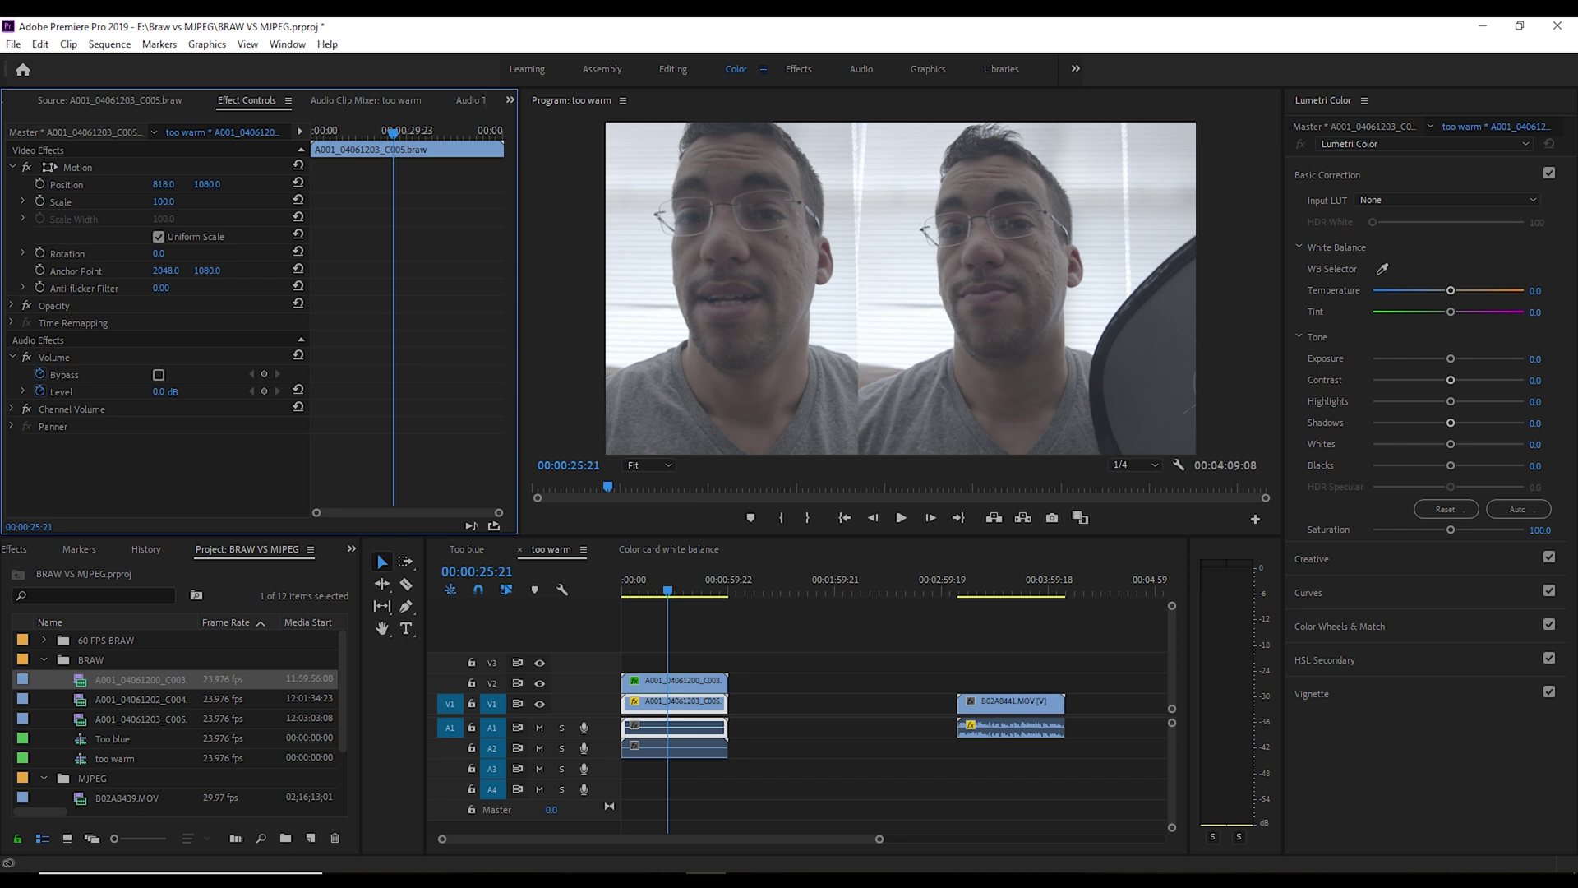
click(691, 677)
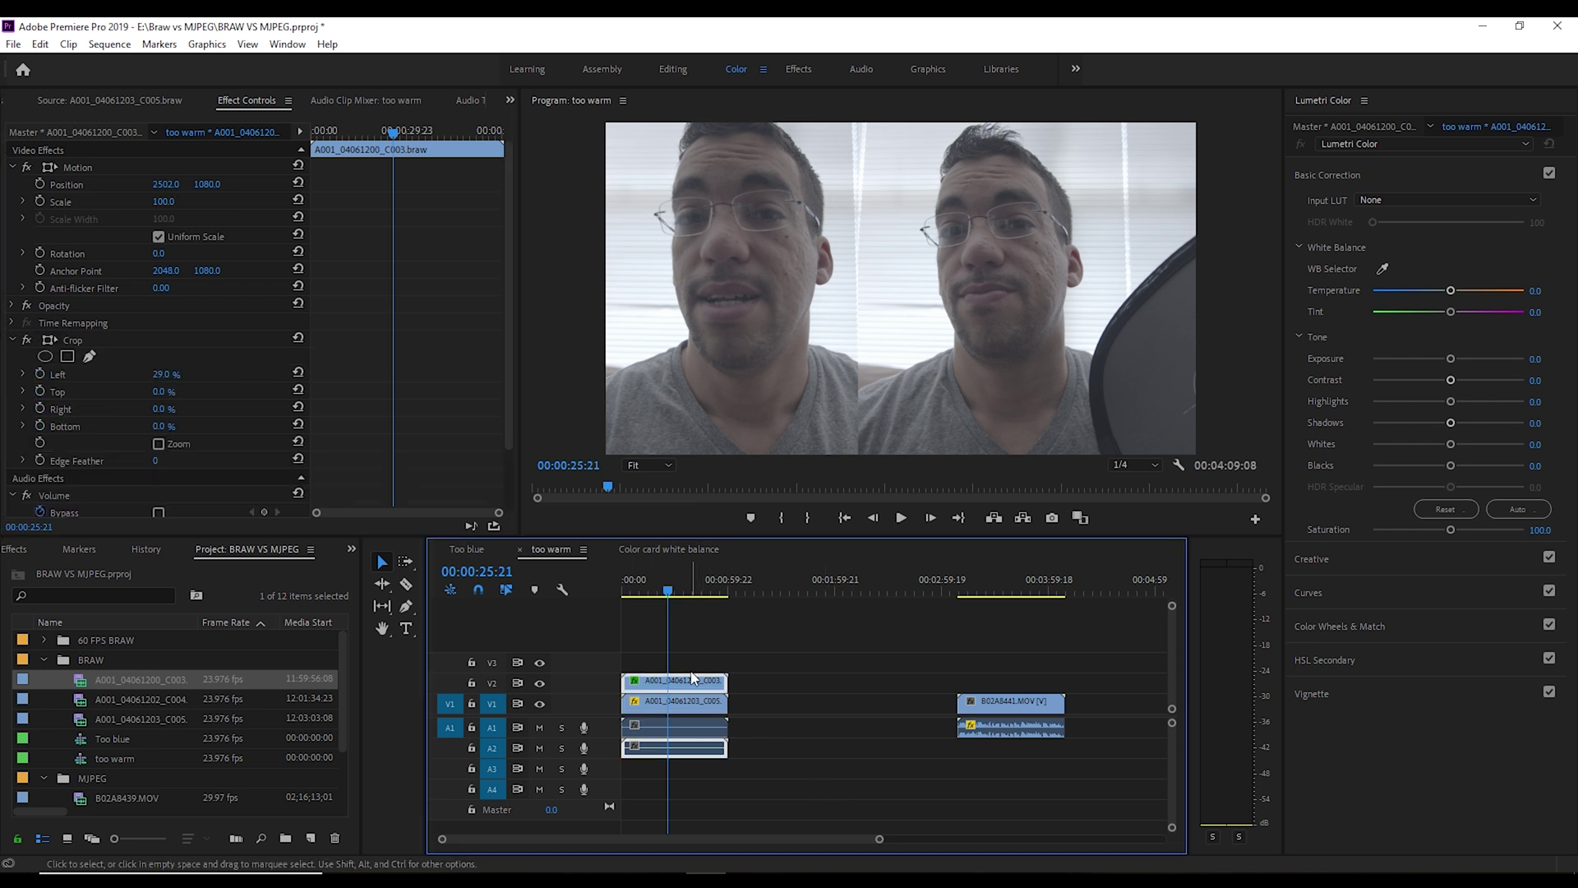
click(647, 574)
key(space)
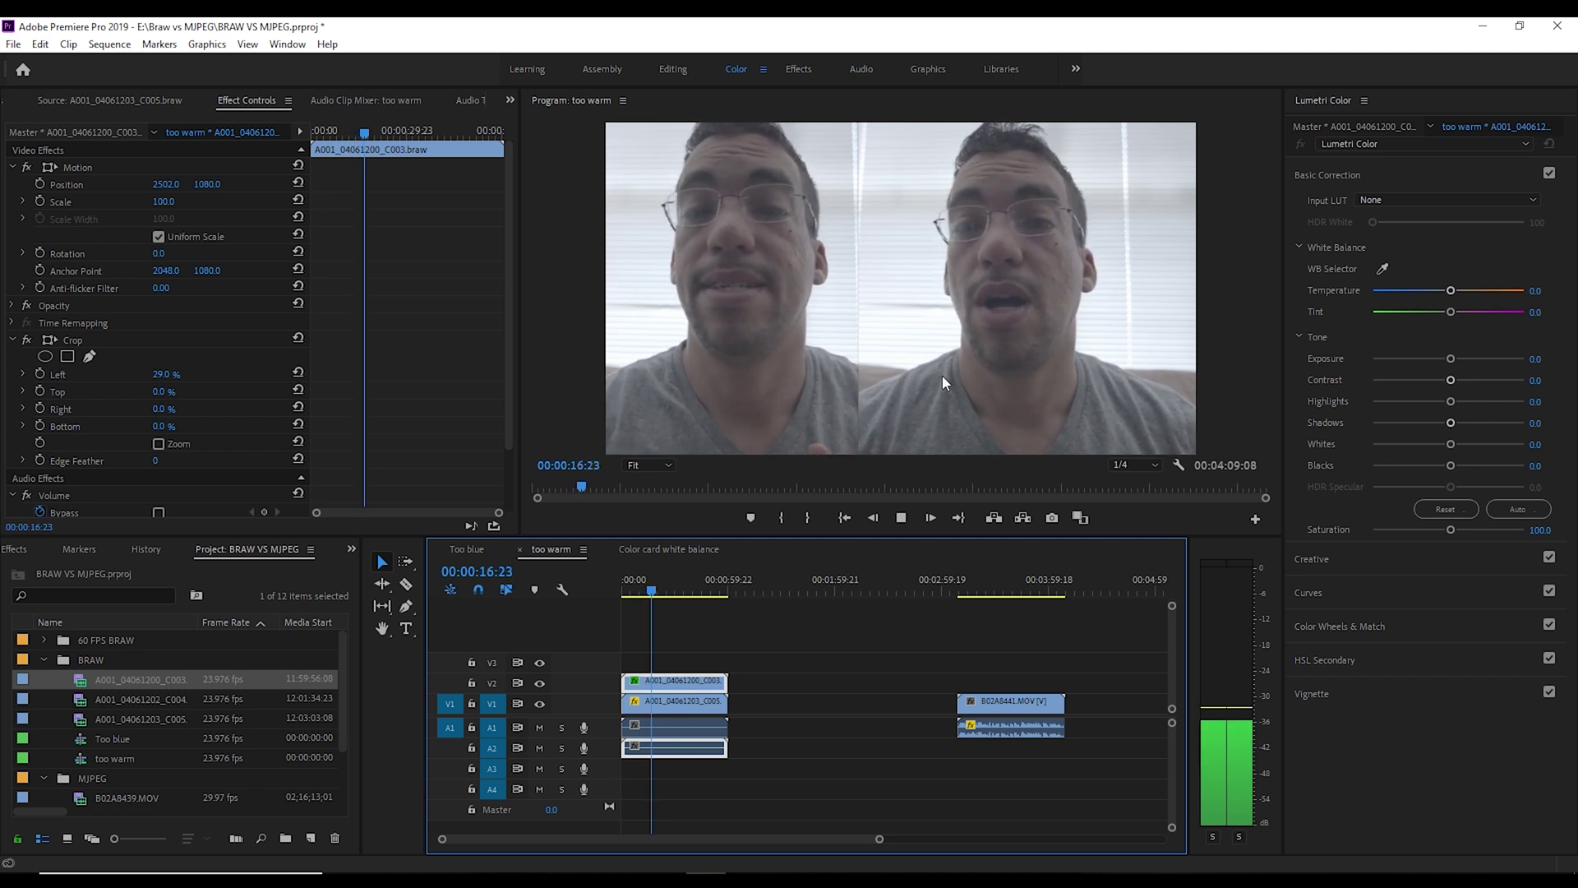
key(space)
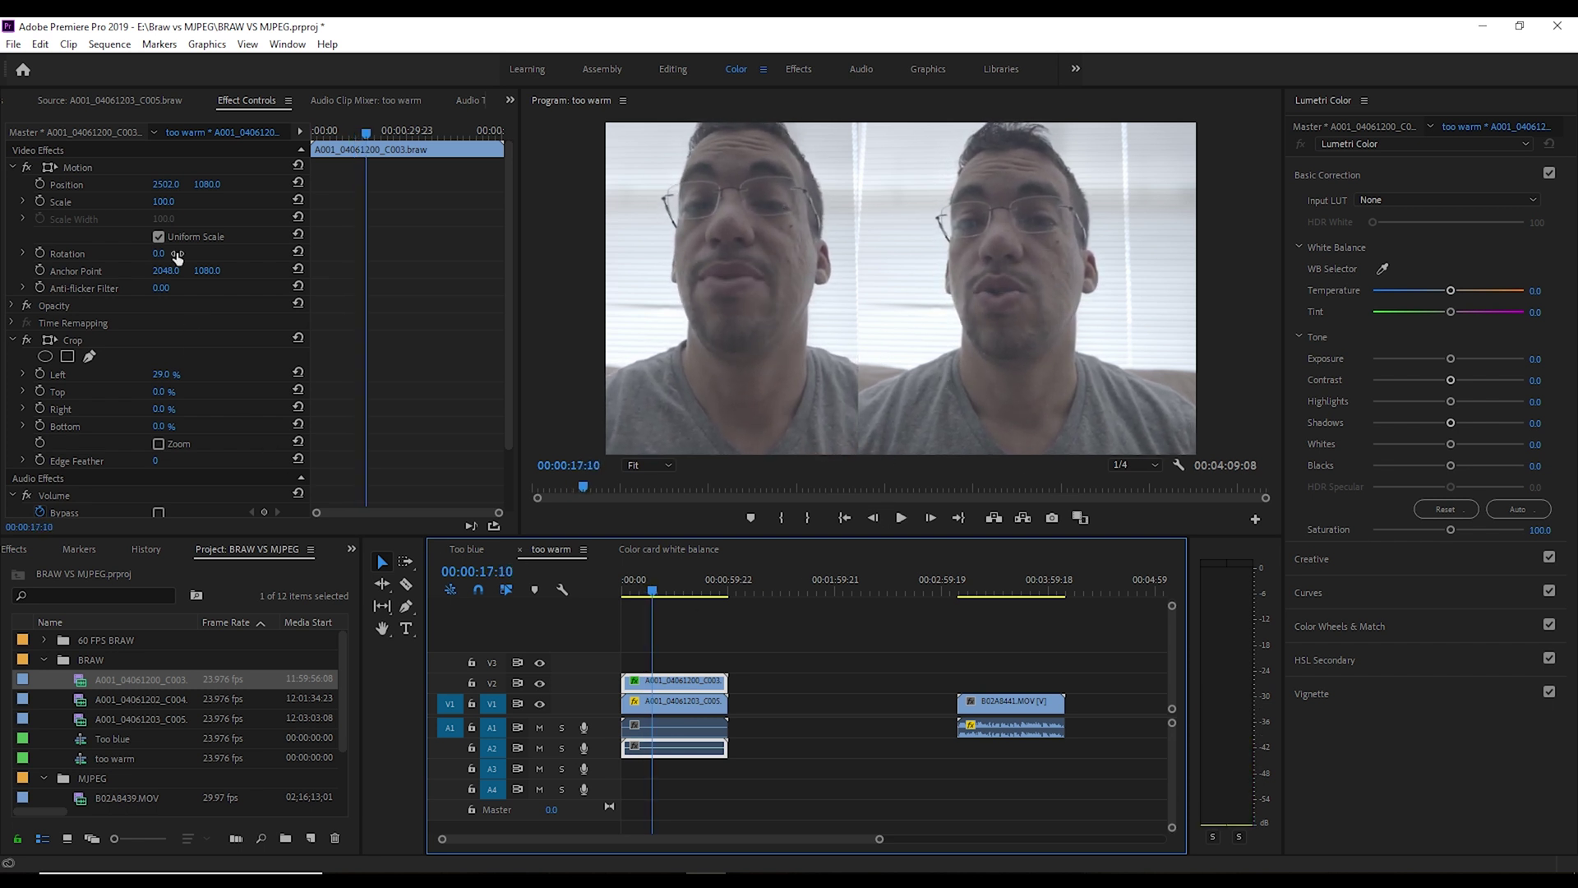
drag(164, 188, 991, 581)
- Place B02A8439.MOV from the MJPEG bin directly before B02A8441.MOV on track V1 of the too warm sequence
click(992, 578)
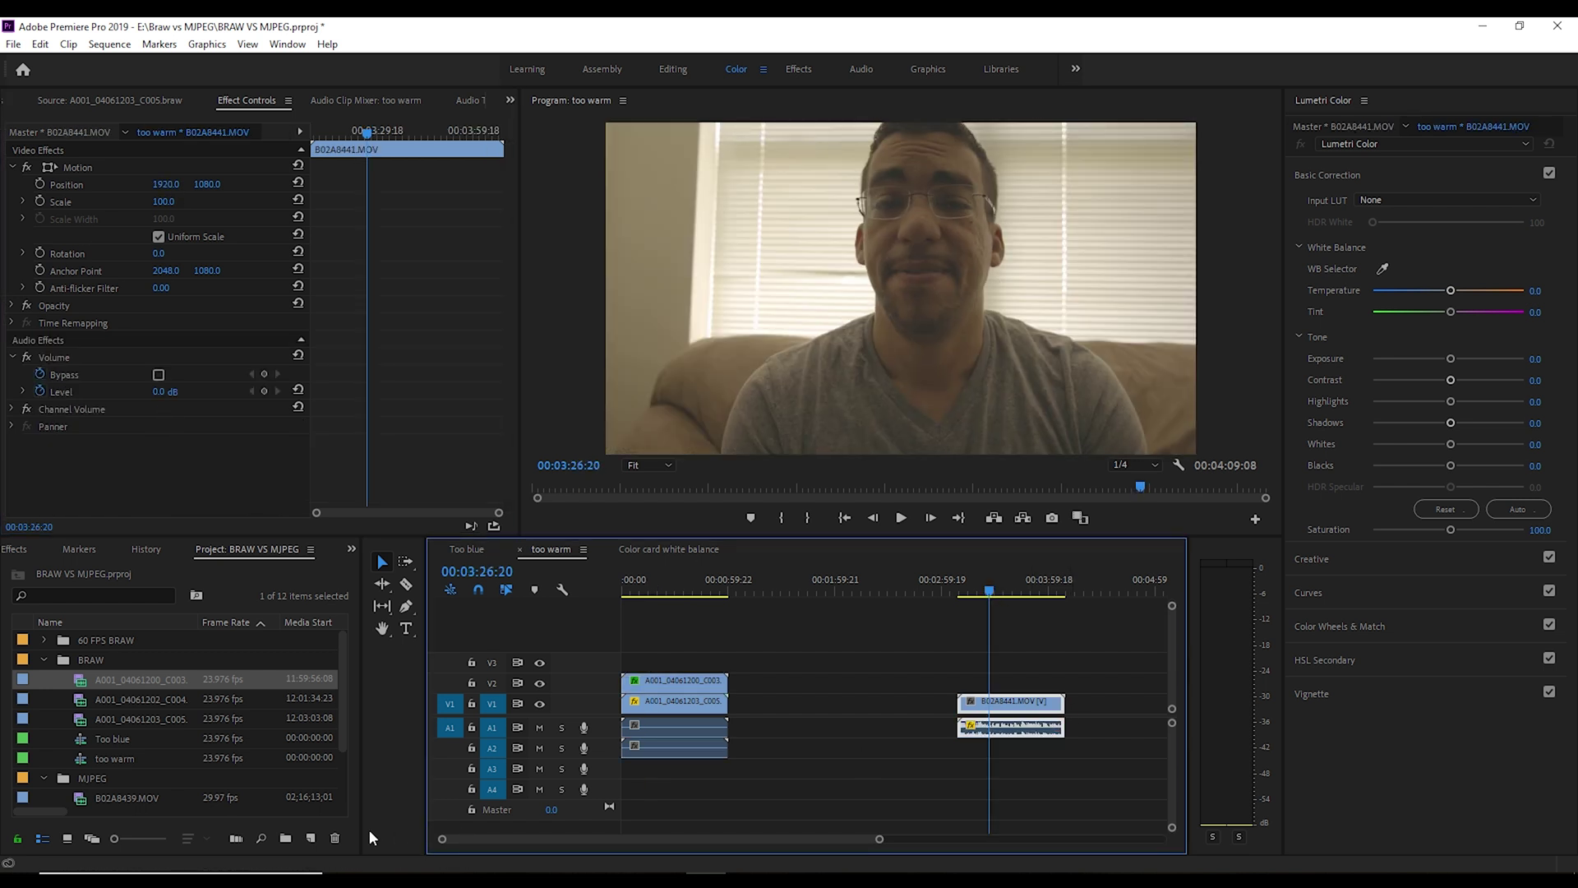
drag(345, 707, 337, 766)
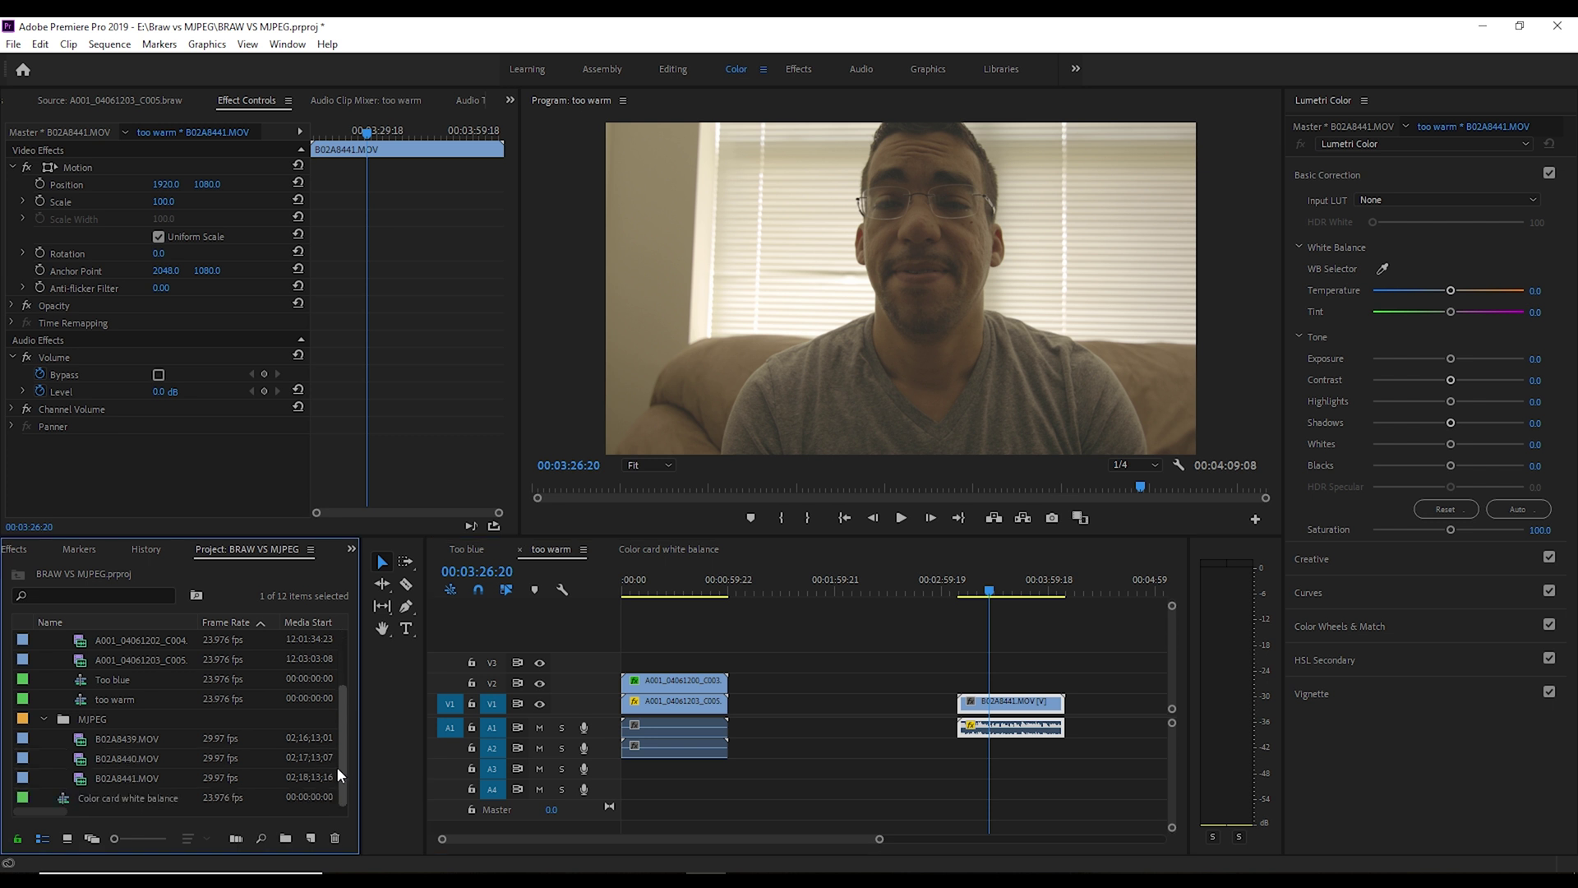
drag(77, 758, 854, 734)
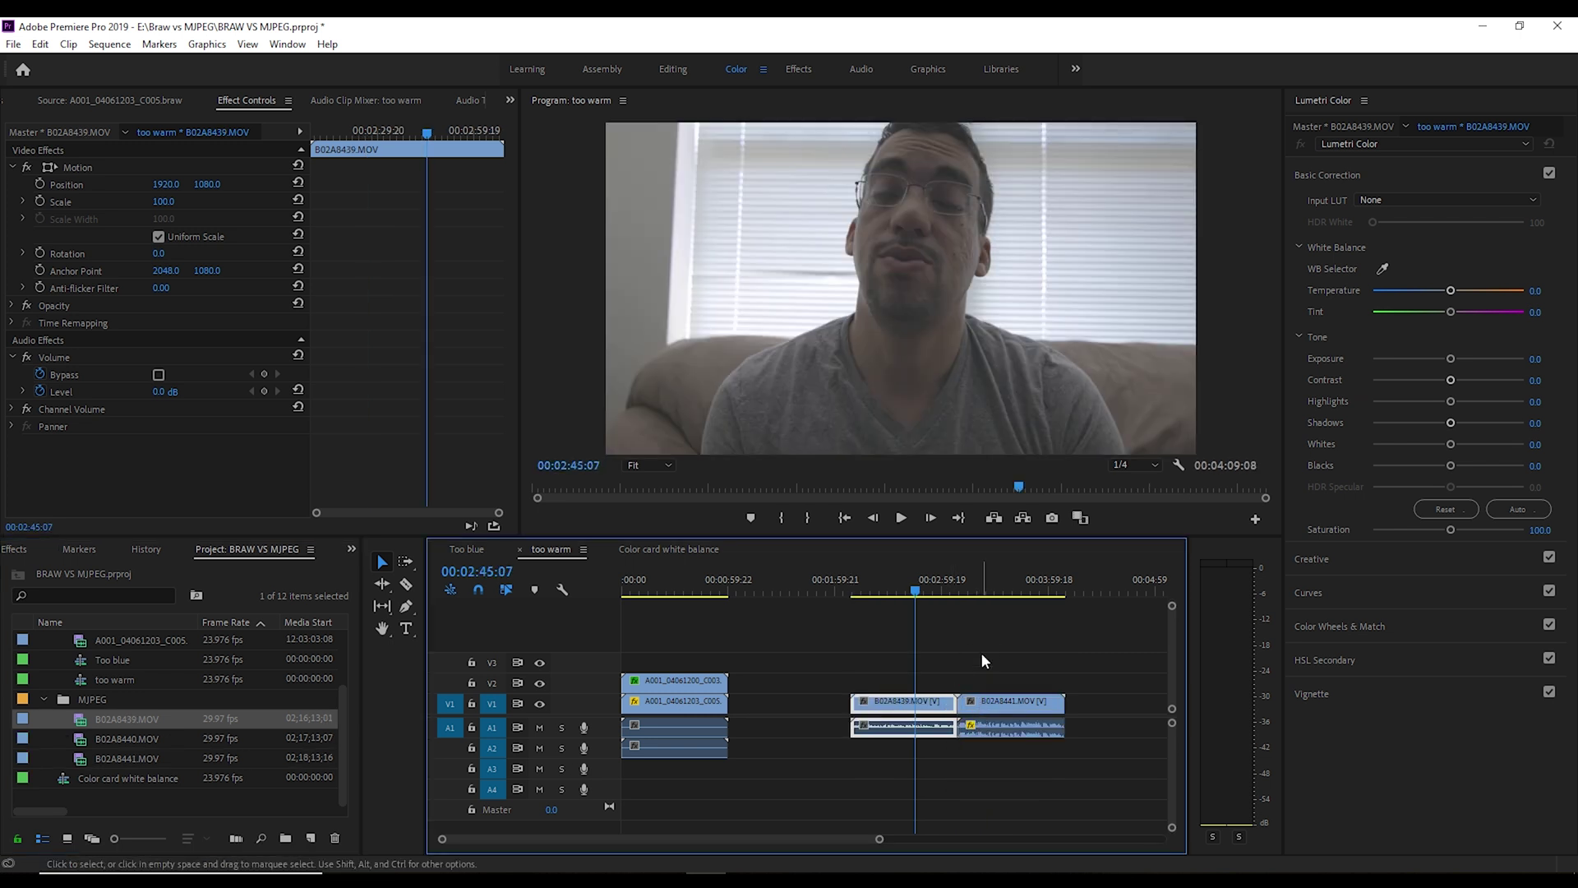
- Color-match B02A8441.MOV to B02A8439.MOV in Comparison View, and stack the clips side by side at X 704 and X 2771 with a 29% left crop
click(1079, 518)
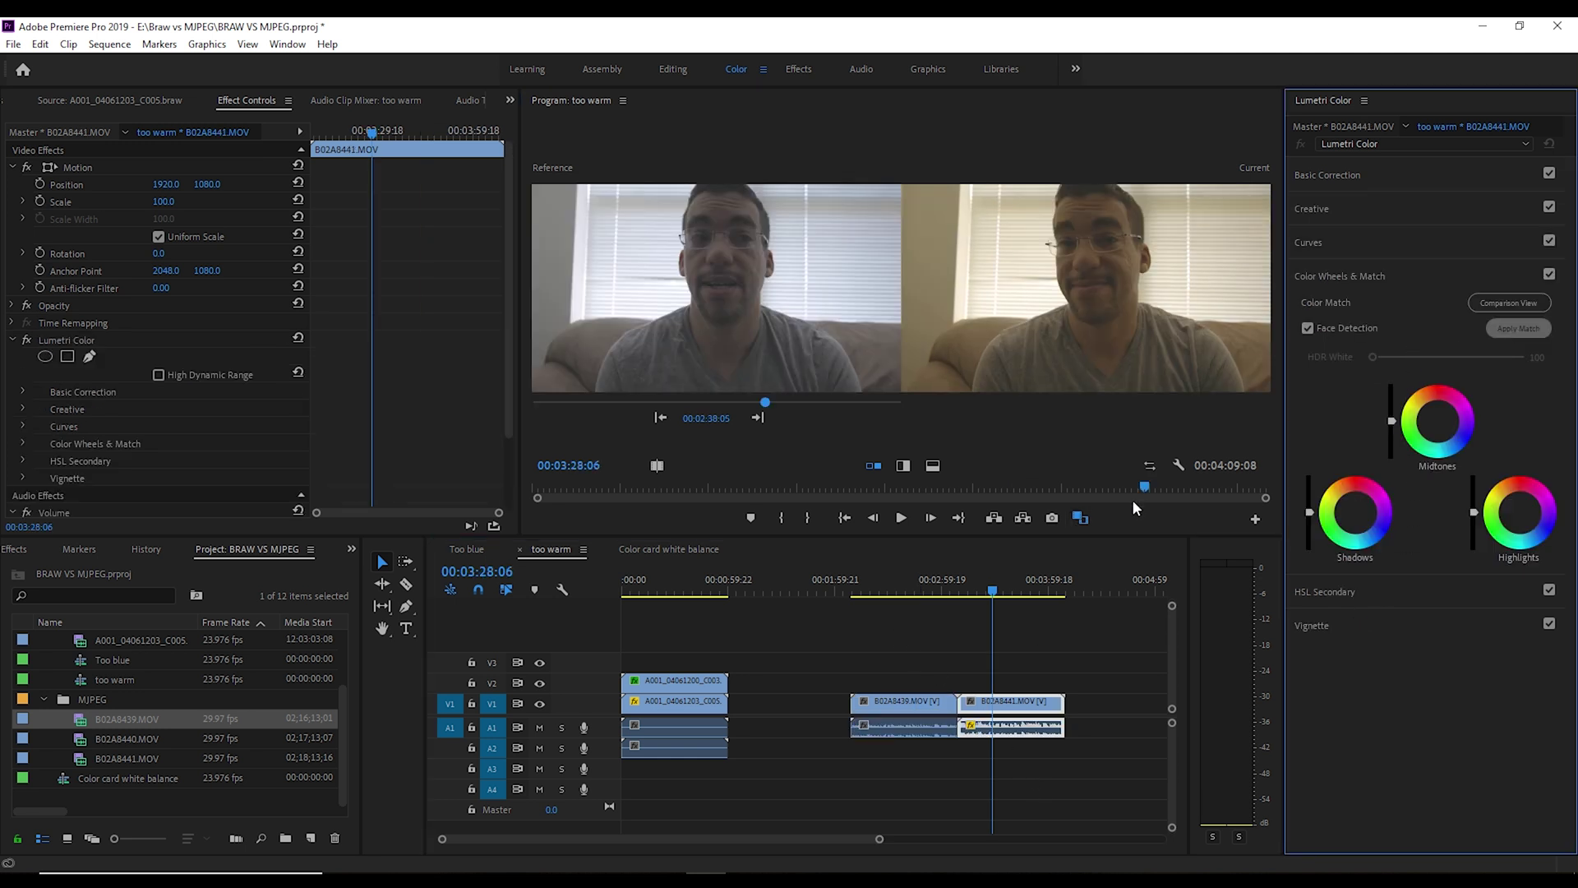
mouse_move(1005, 591)
mouse_down()
mouse_move(937, 593)
mouse_move(985, 593)
mouse_up()
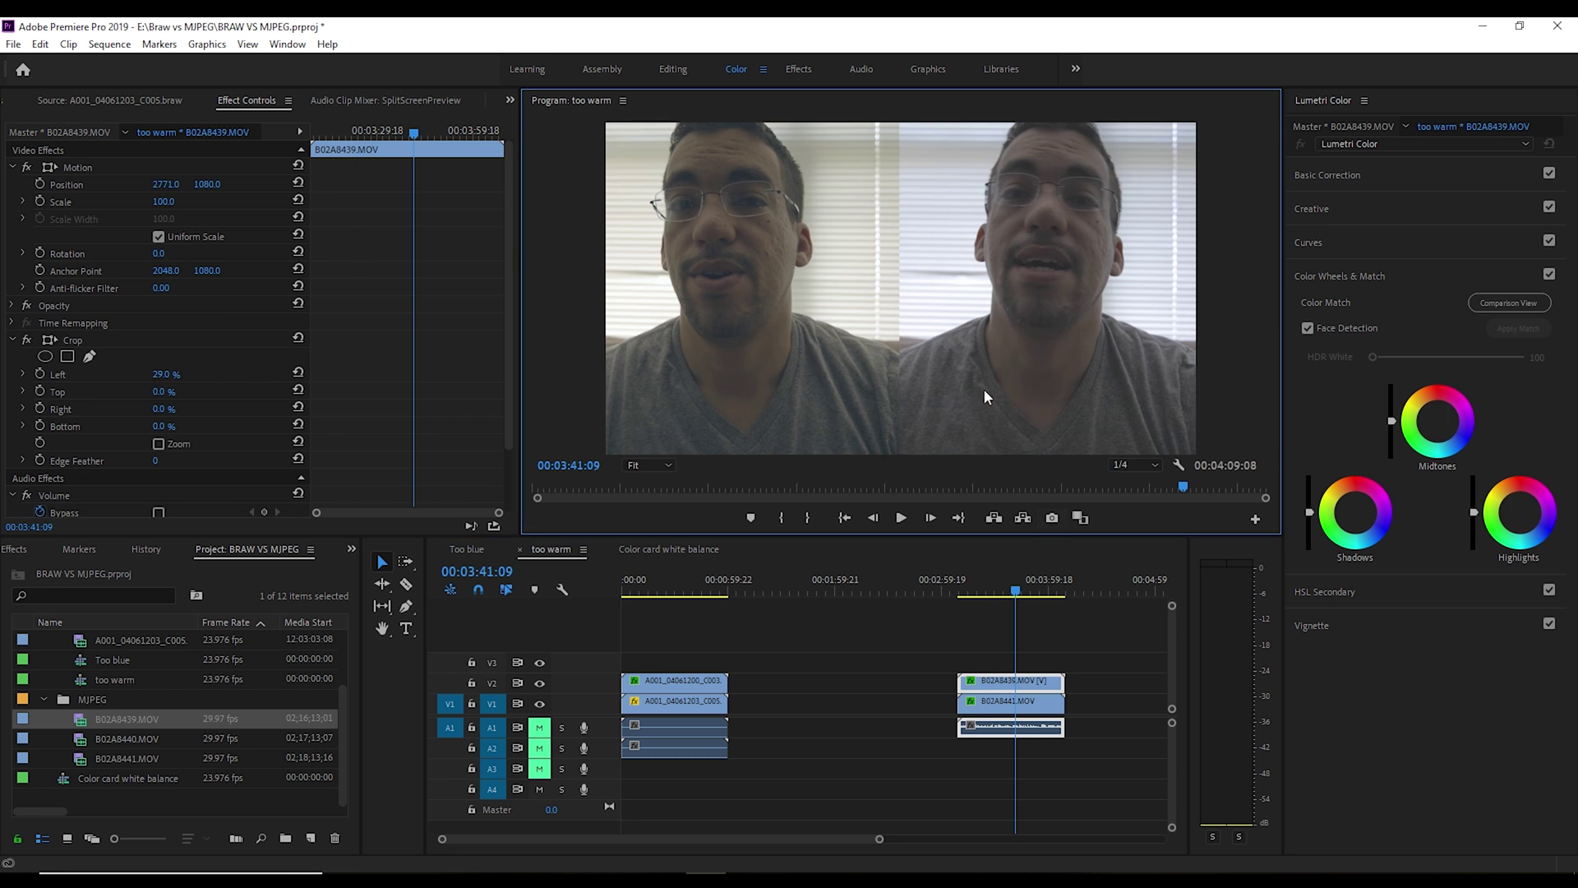
- Play back the side-by-side MJPEG and BRAW pairs alternately and compare how well each too-warm clip matches its correctly balanced clip
key(space)
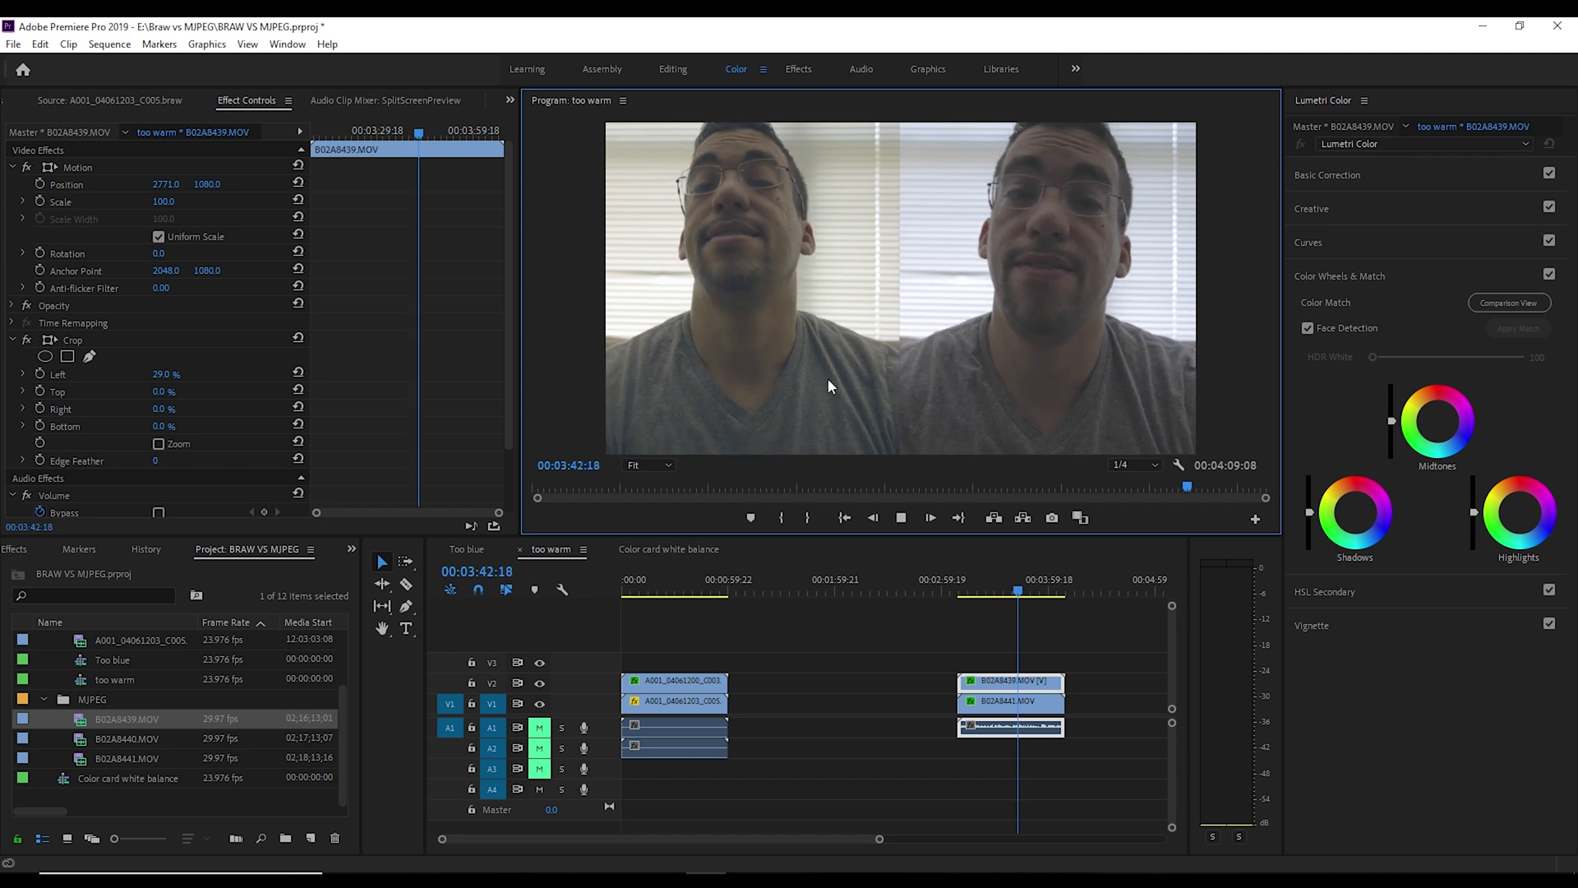
key(space)
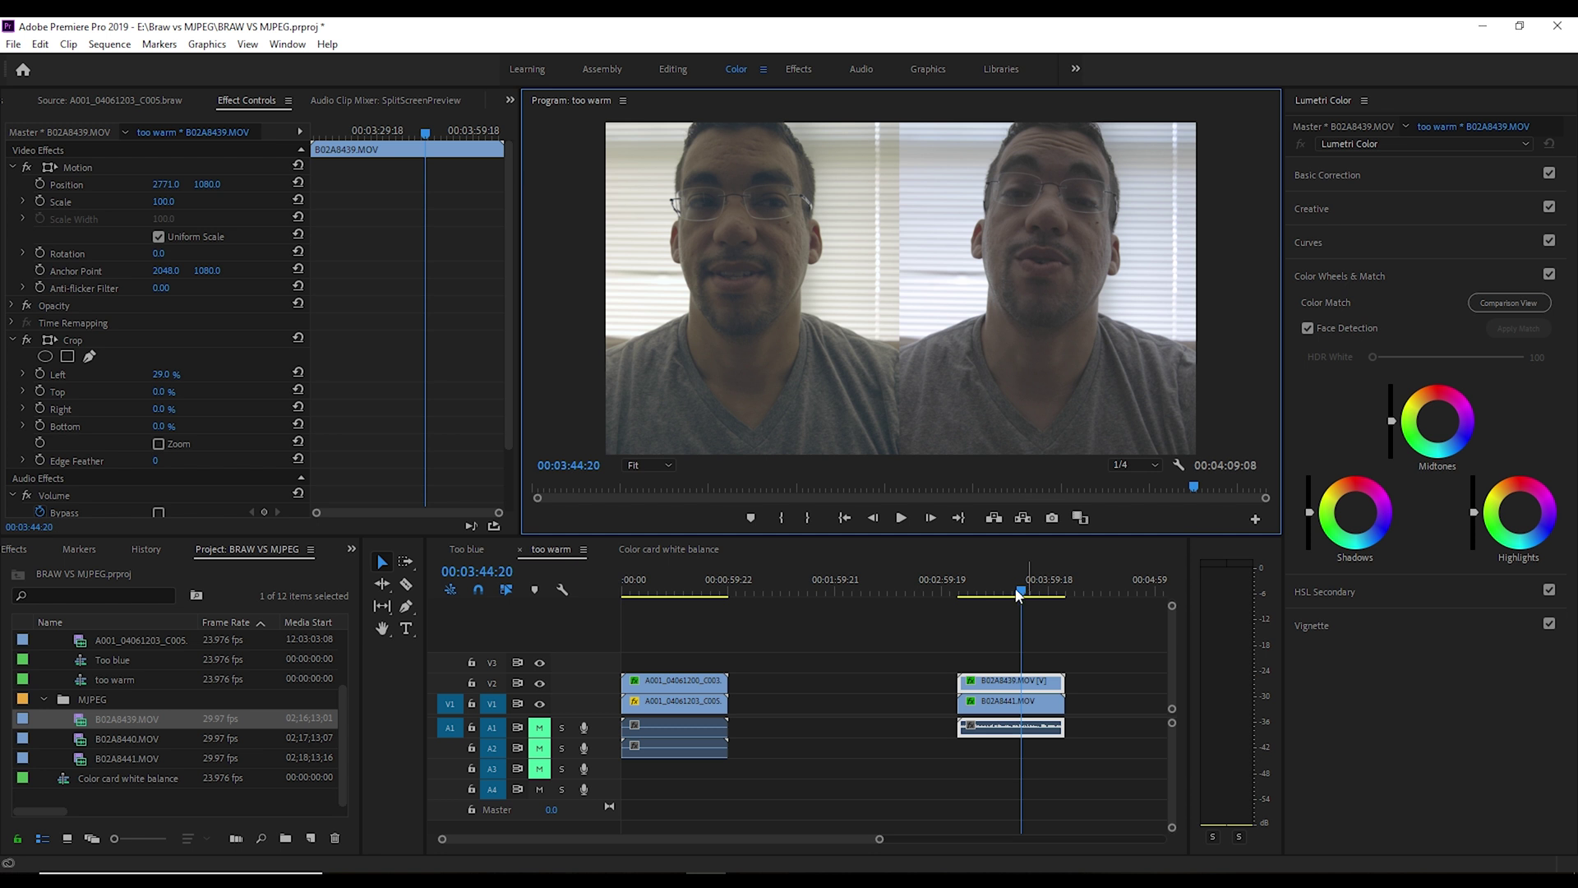
drag(1000, 593, 661, 593)
key(space)
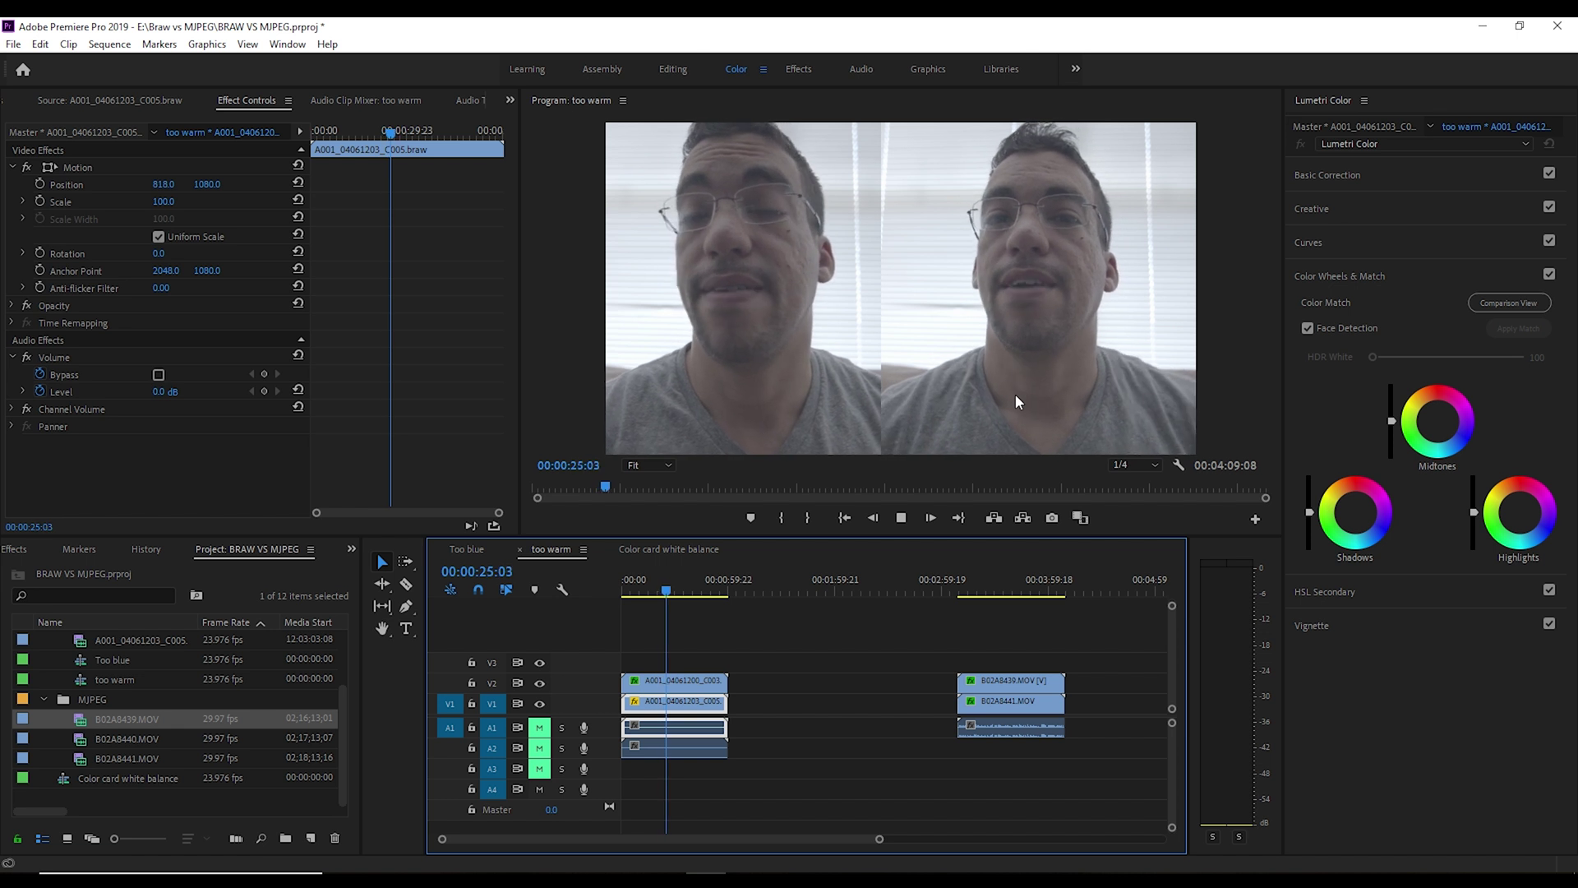
key(space)
mouse_move(1001, 595)
mouse_down()
mouse_move(1030, 595)
mouse_move(983, 595)
mouse_move(1040, 599)
mouse_move(973, 605)
mouse_move(1049, 595)
mouse_move(1003, 600)
mouse_up()
key(space)
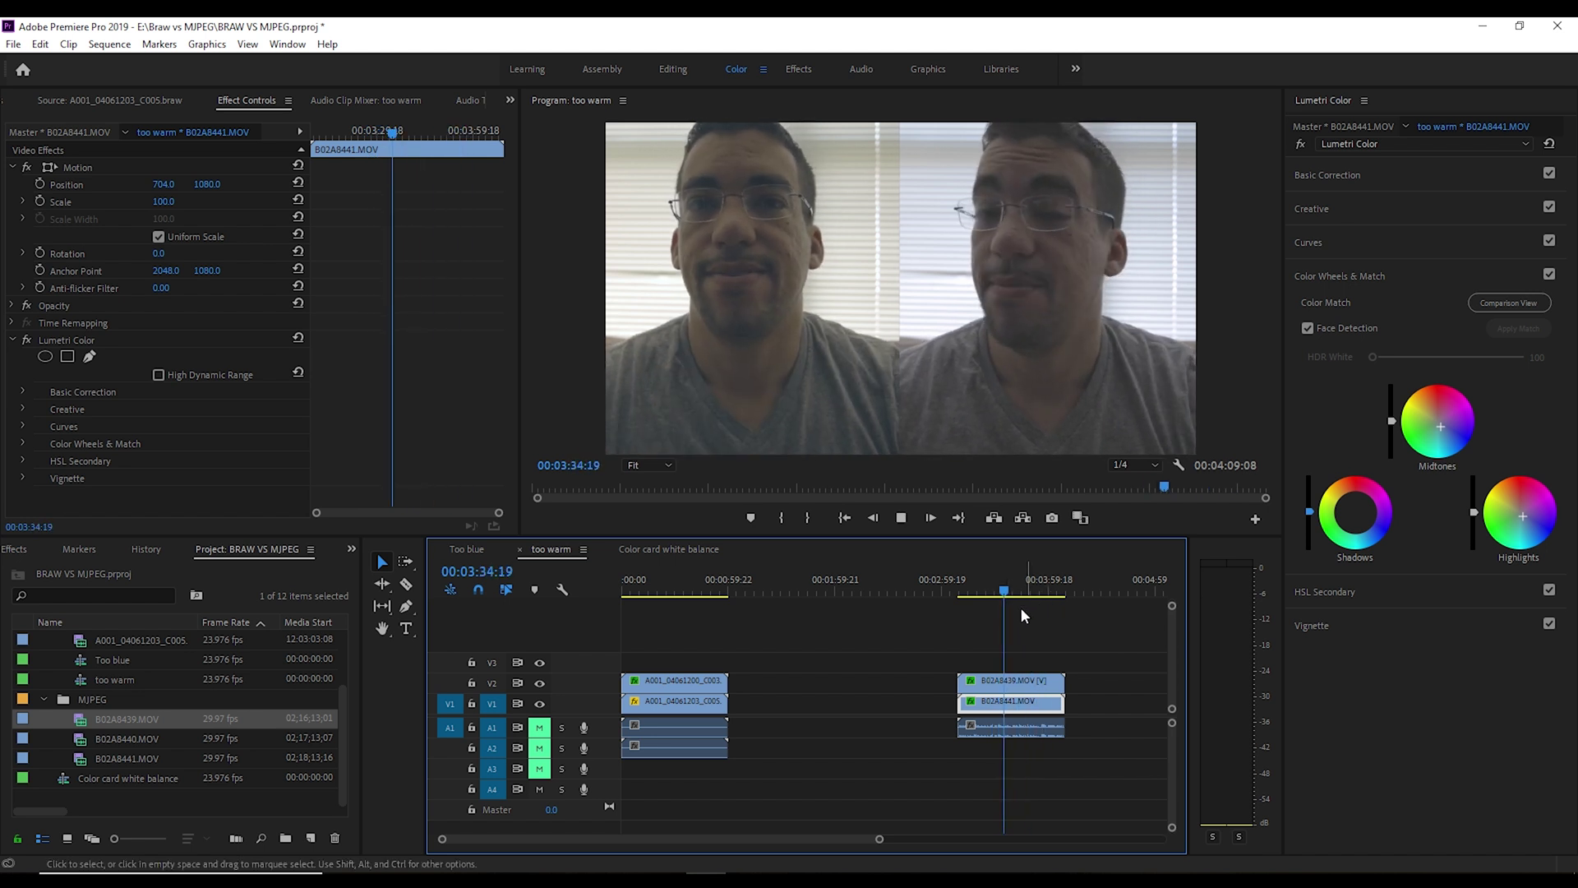
click(655, 588)
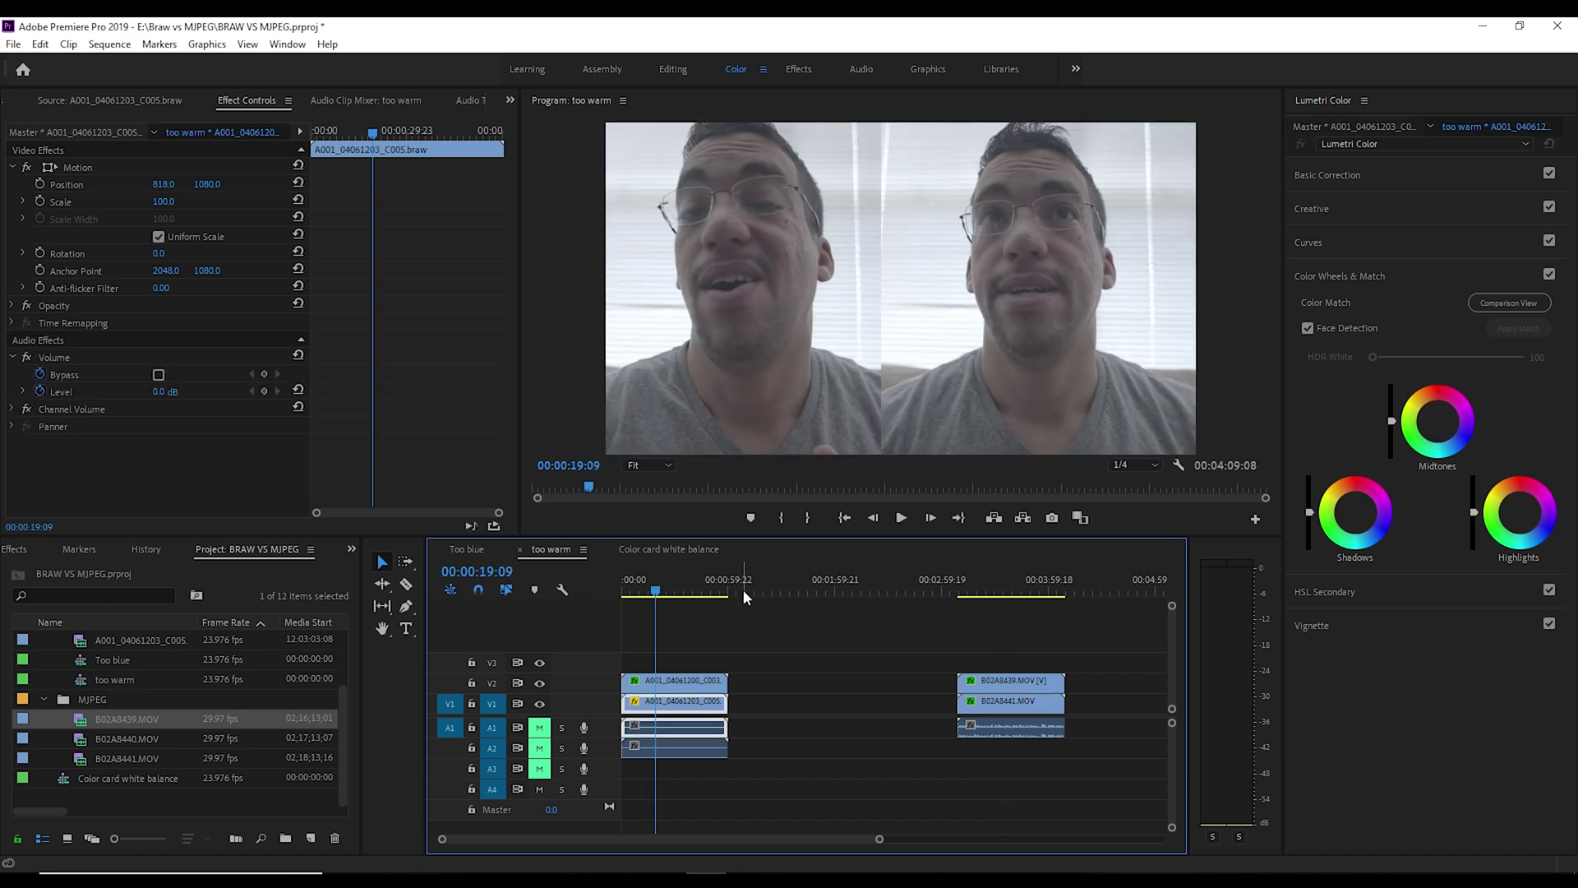
key(space)
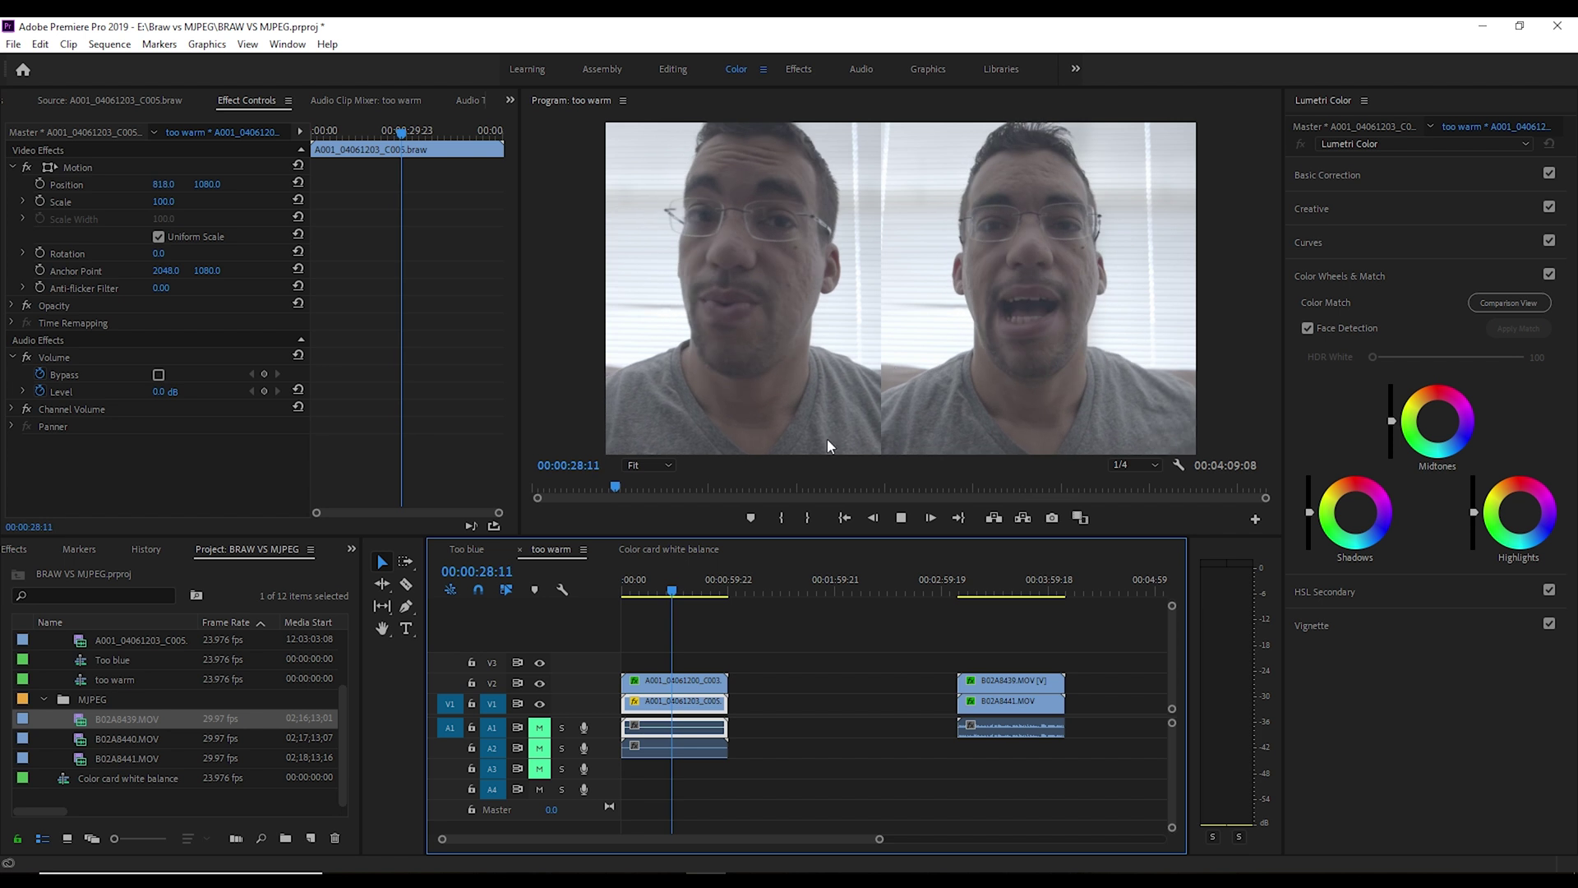
click(680, 590)
mouse_move(682, 593)
mouse_down()
mouse_move(646, 597)
mouse_move(708, 595)
mouse_move(674, 601)
mouse_move(693, 594)
mouse_up()
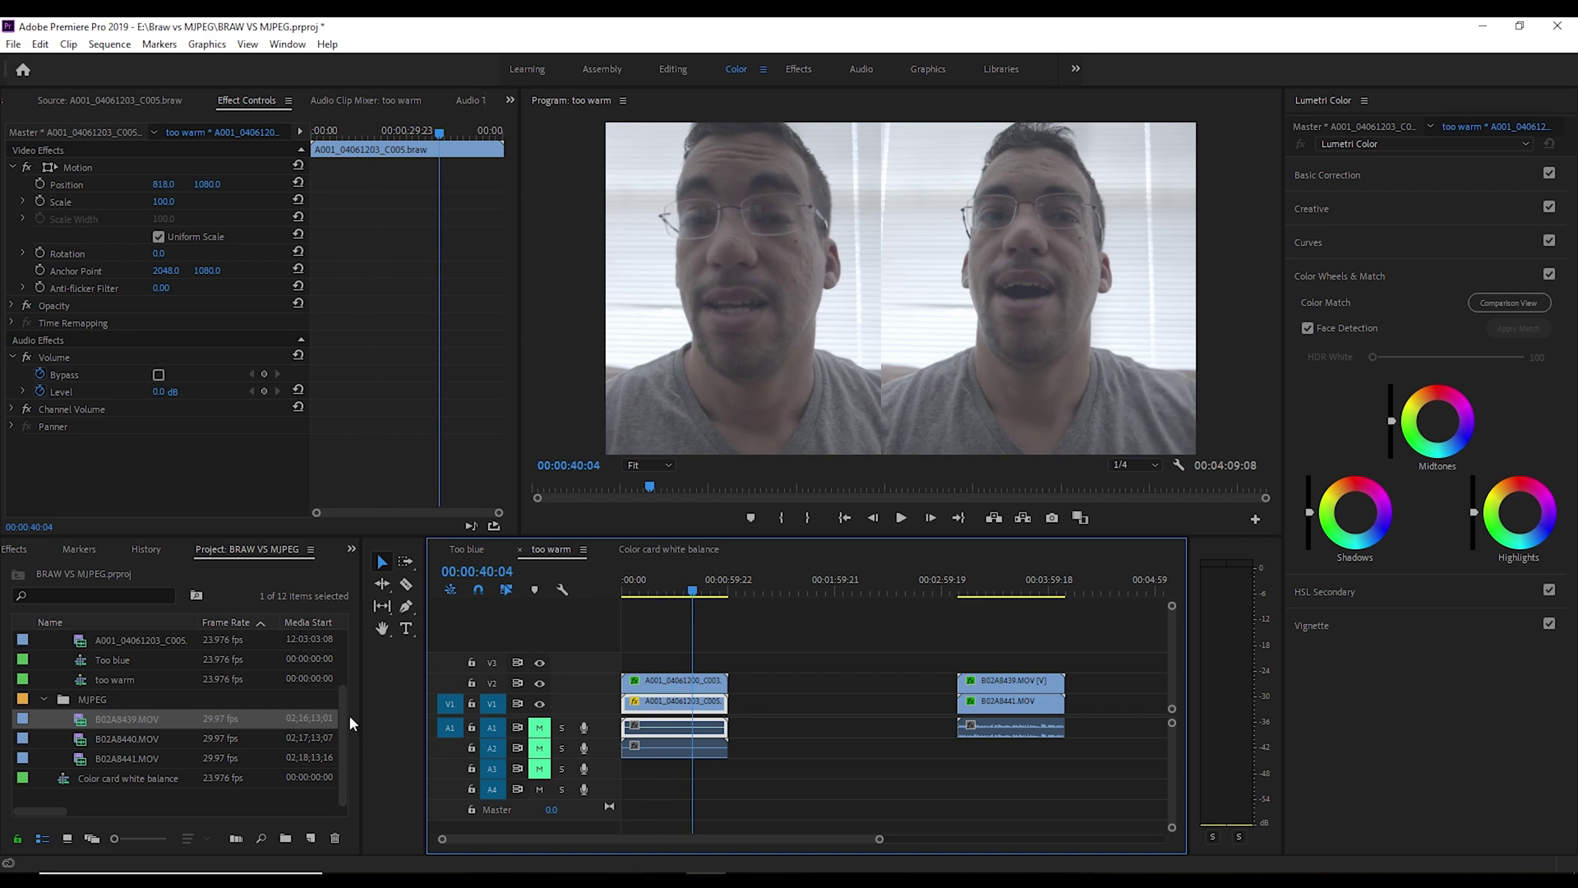
- Open A001_04061200_C003.braw from the BRAW bin to inspect its source settings, and scrub through the side-by-side BRAW pair in the too warm sequence
scroll(347, 699, up, 4)
double_click(131, 678)
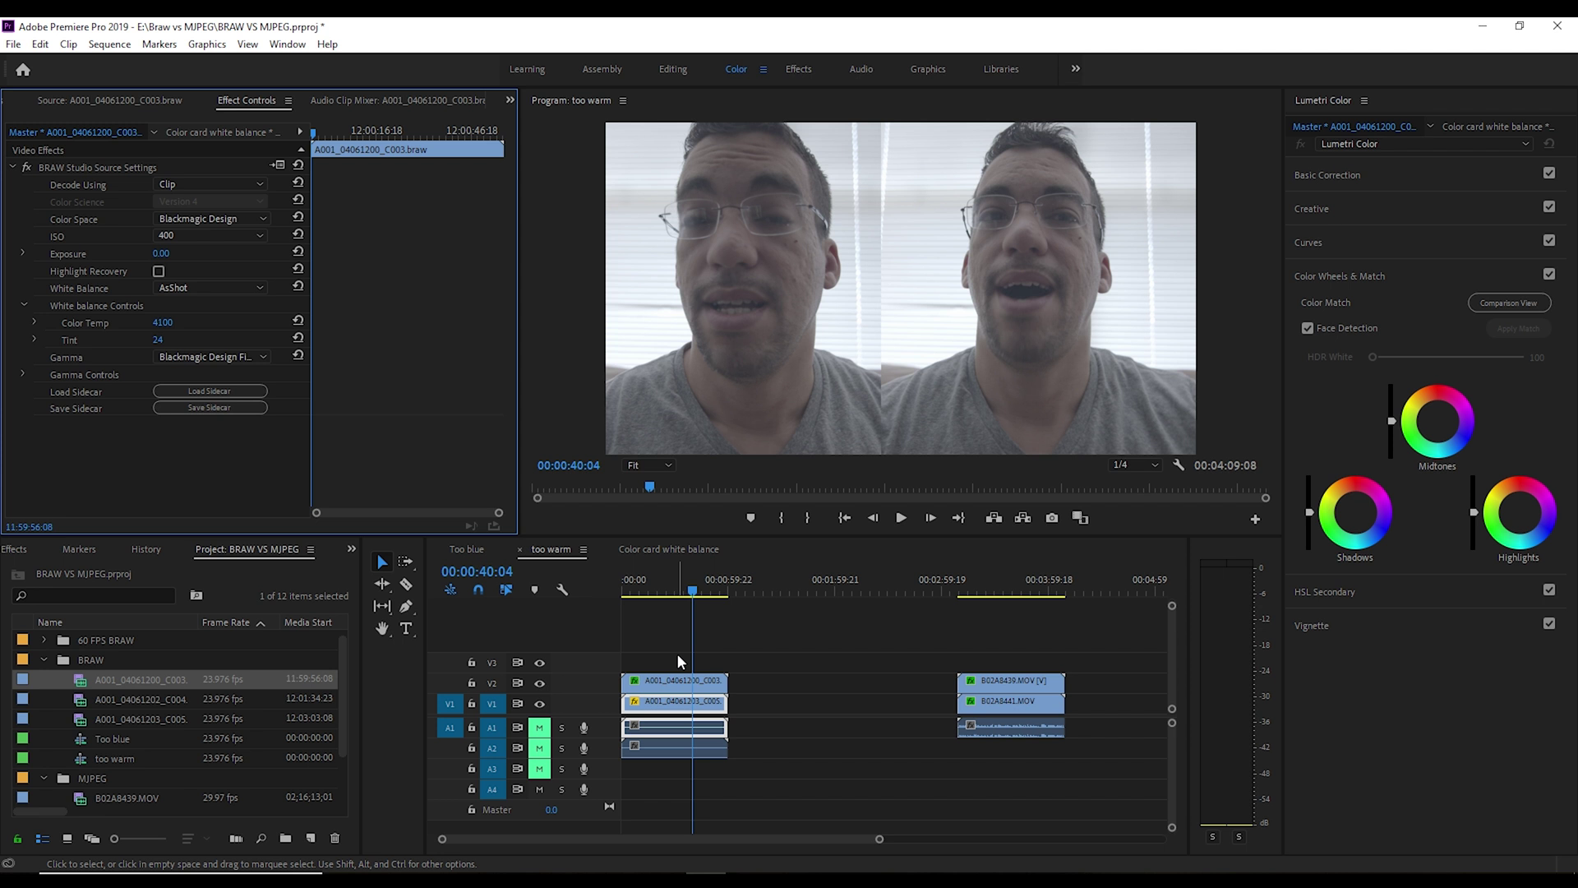
click(679, 590)
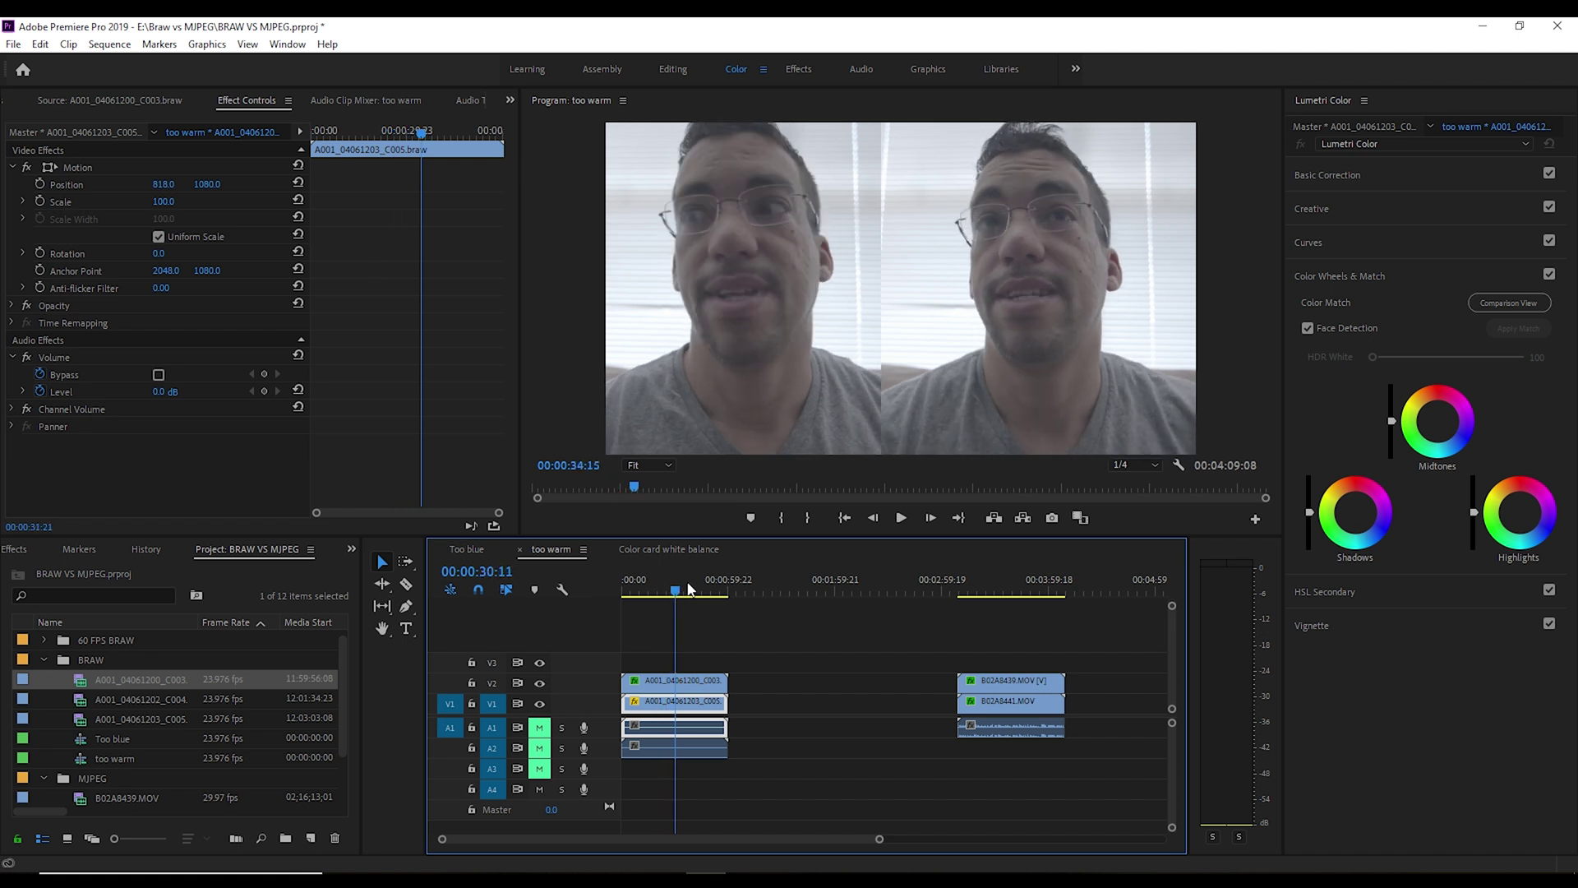
drag(680, 591, 688, 590)
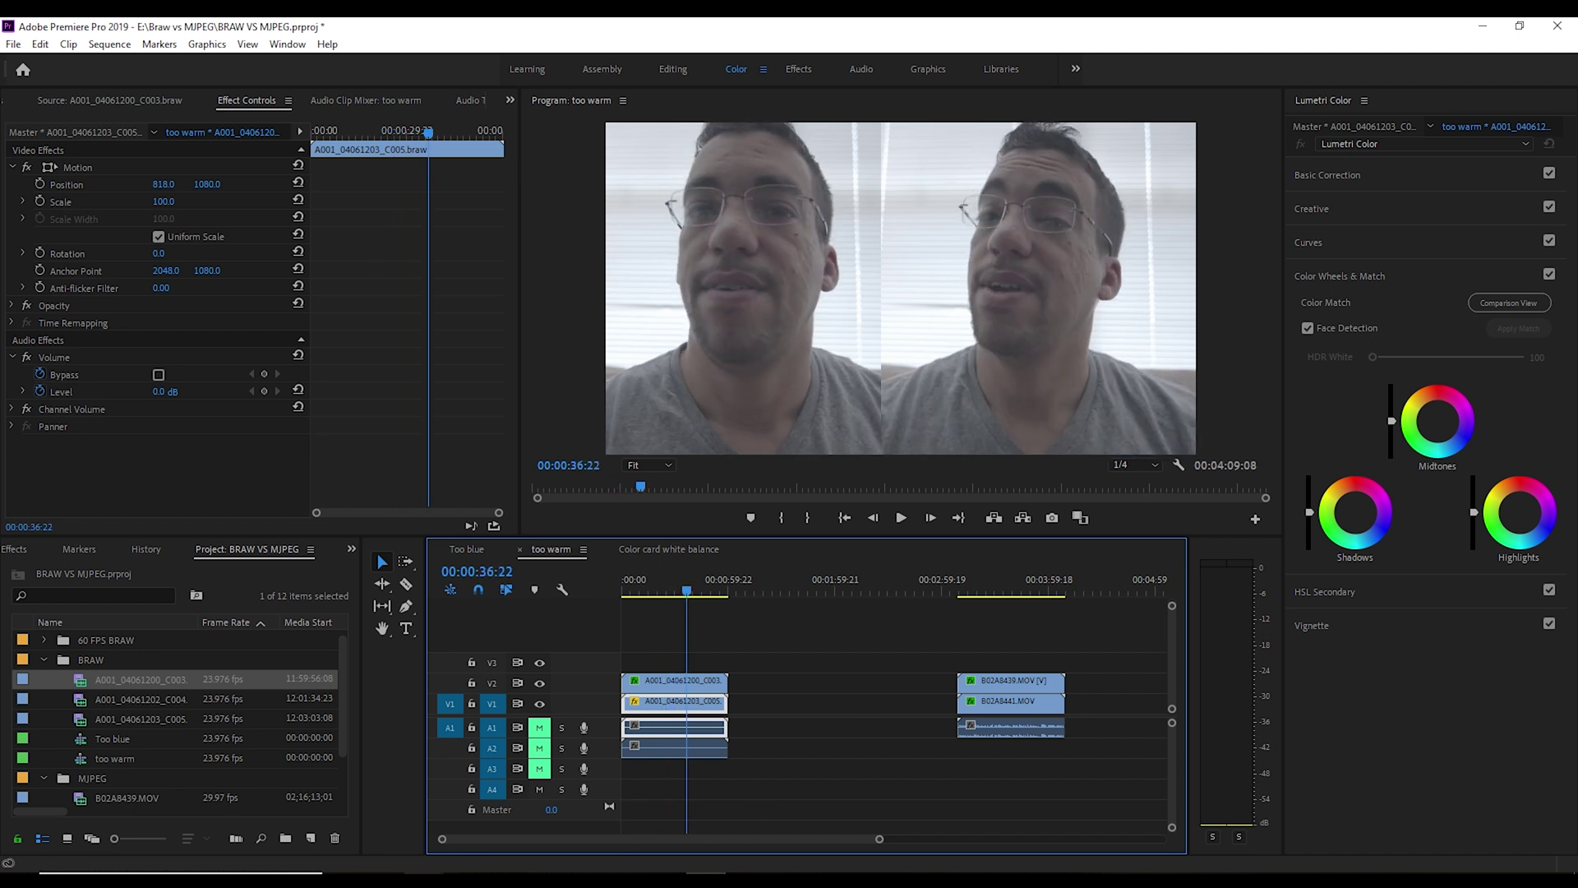
- Switch to the Braw vs MJPEG folder in File Explorer and play the exported video Even white balance.mp4
mouse_move(452, 858)
mouse_move(517, 857)
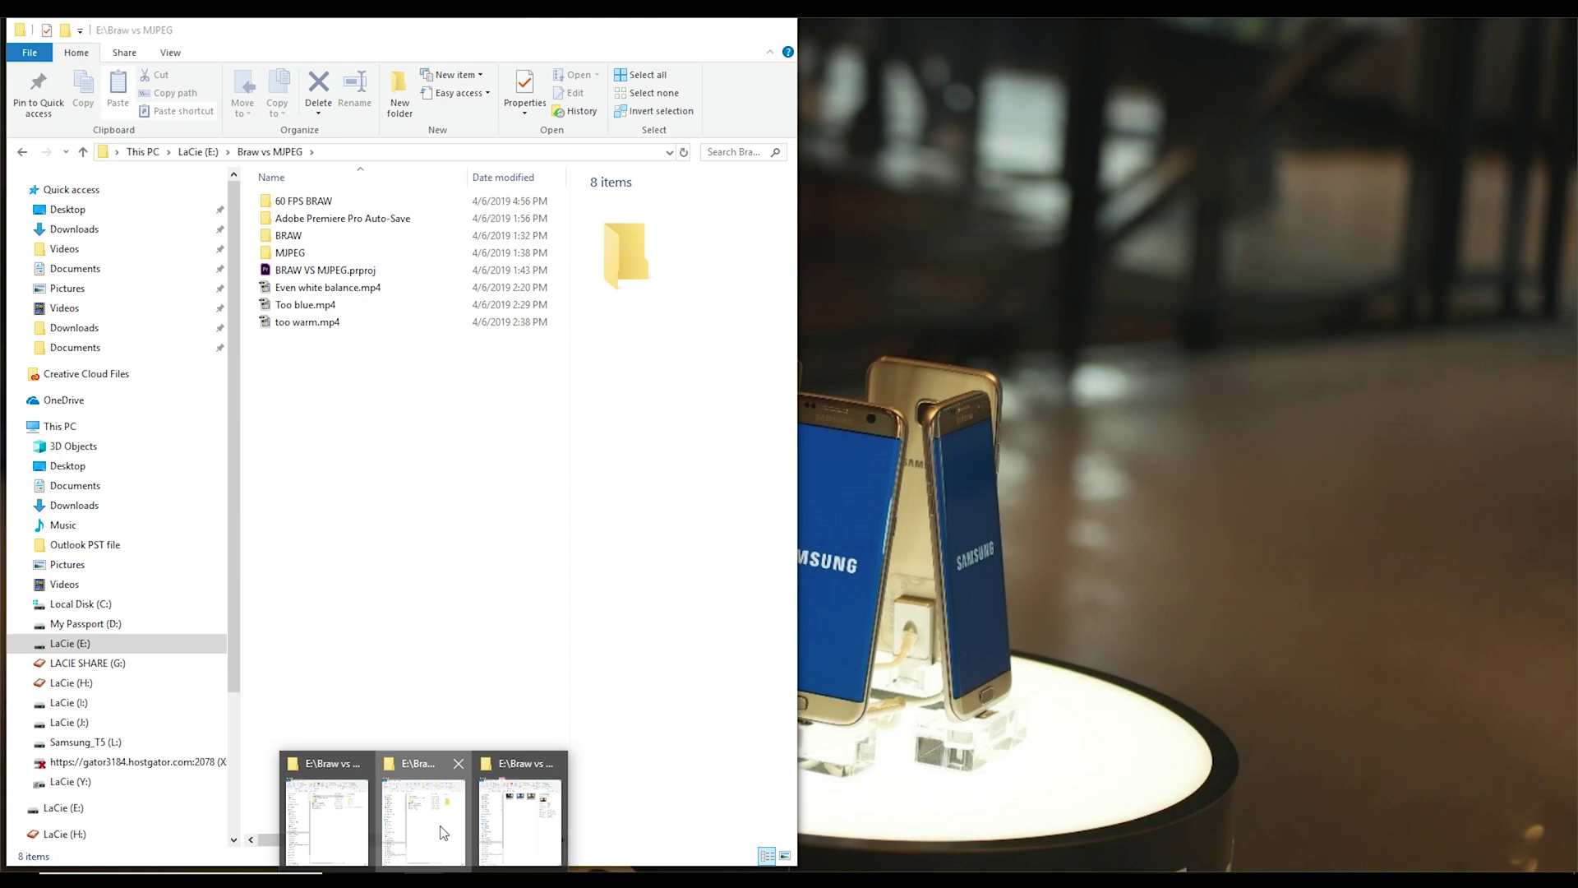
click(423, 822)
click(342, 289)
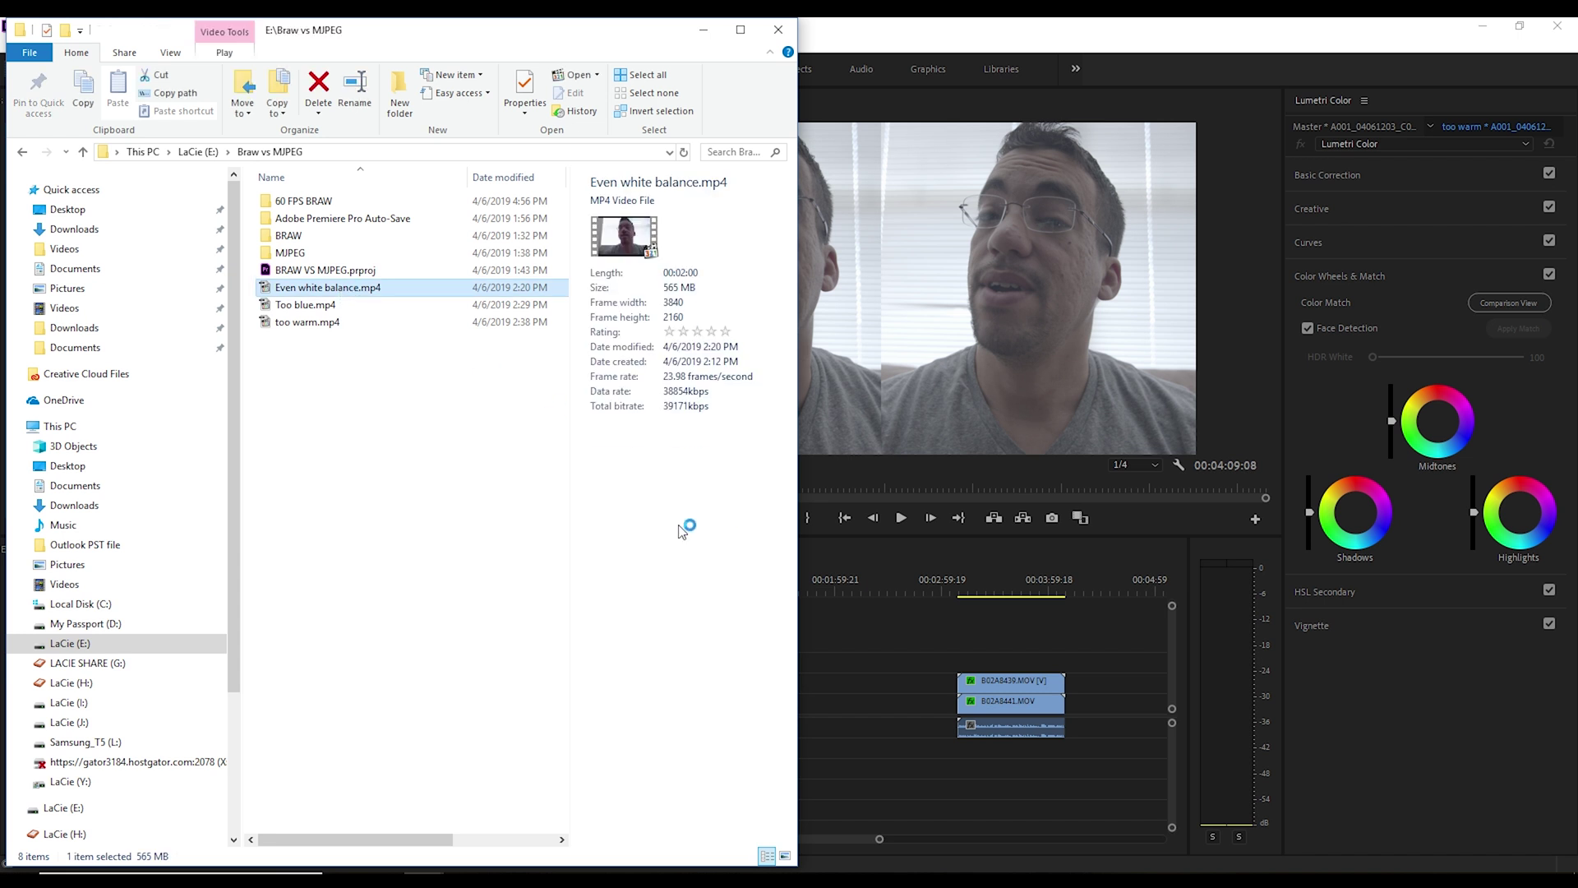
key(Return)
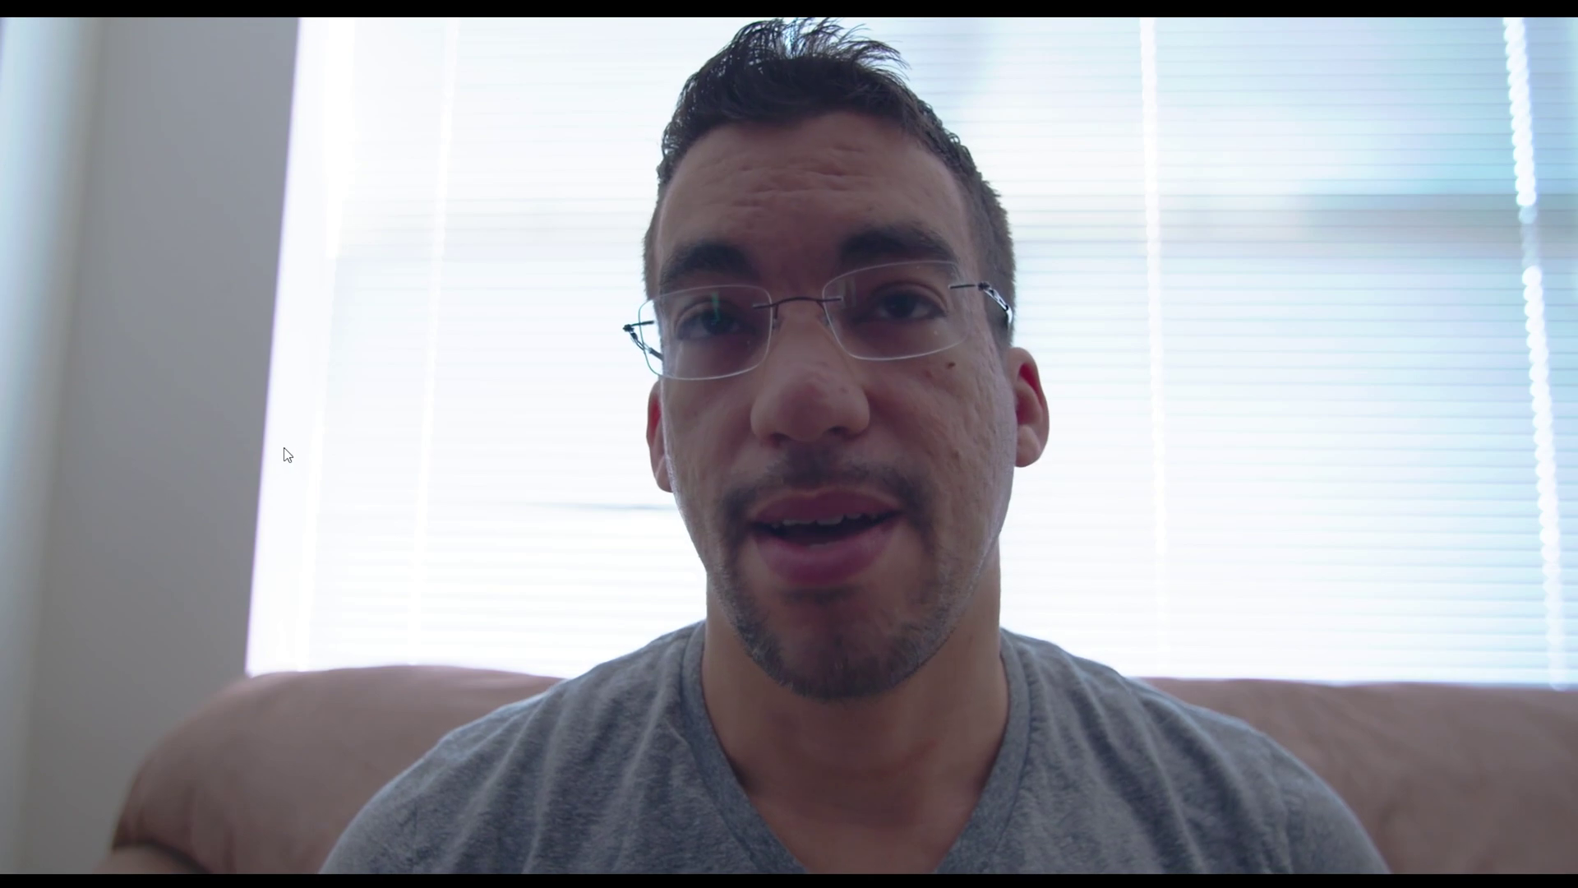
mouse_move(409, 857)
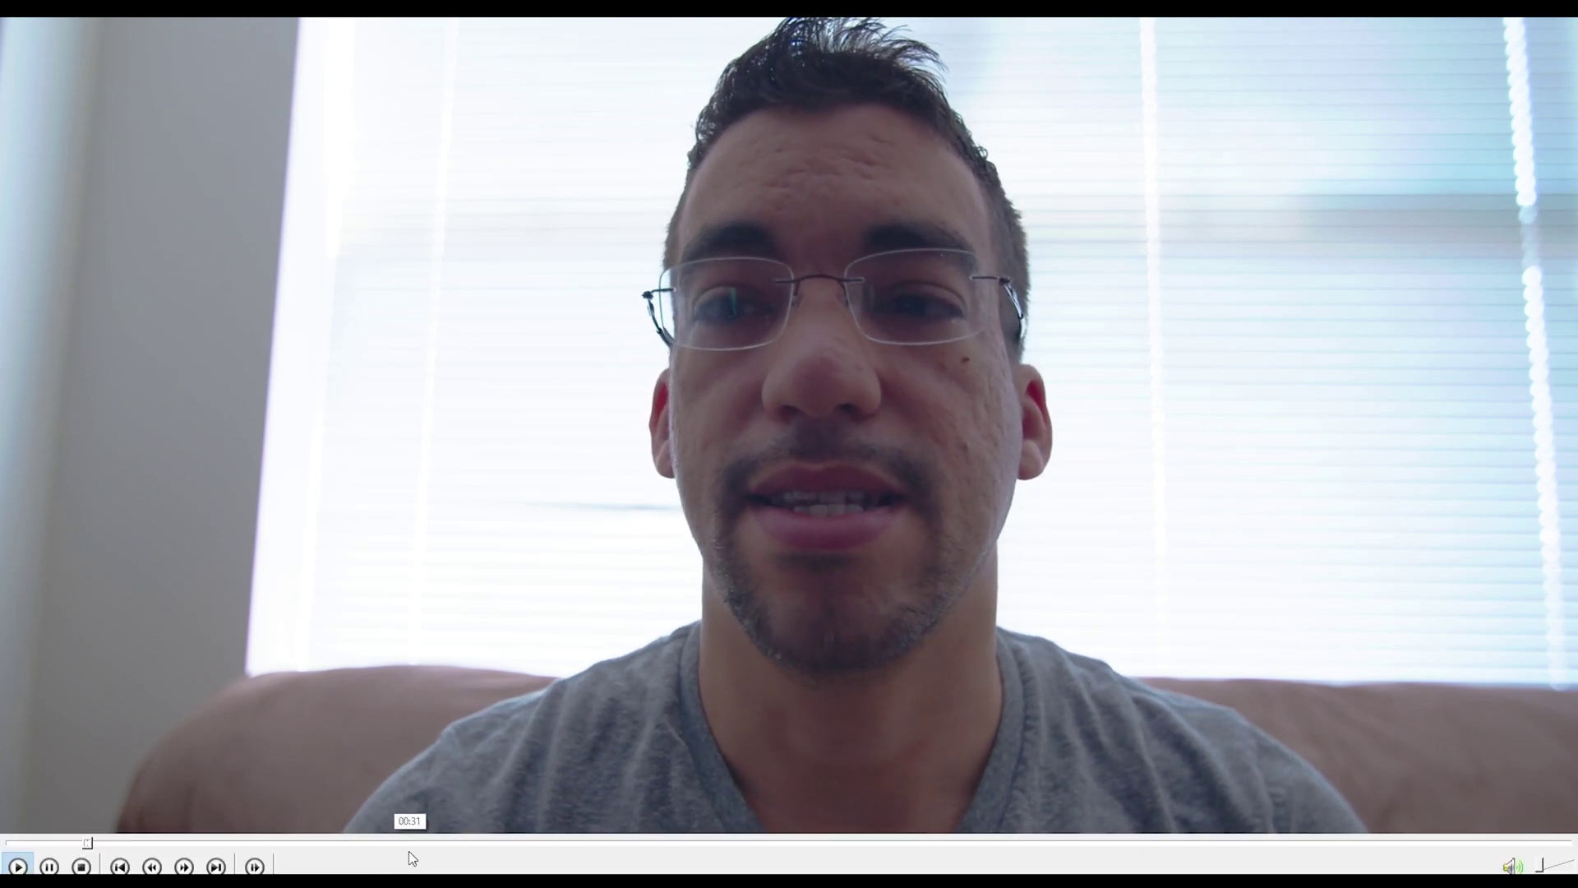